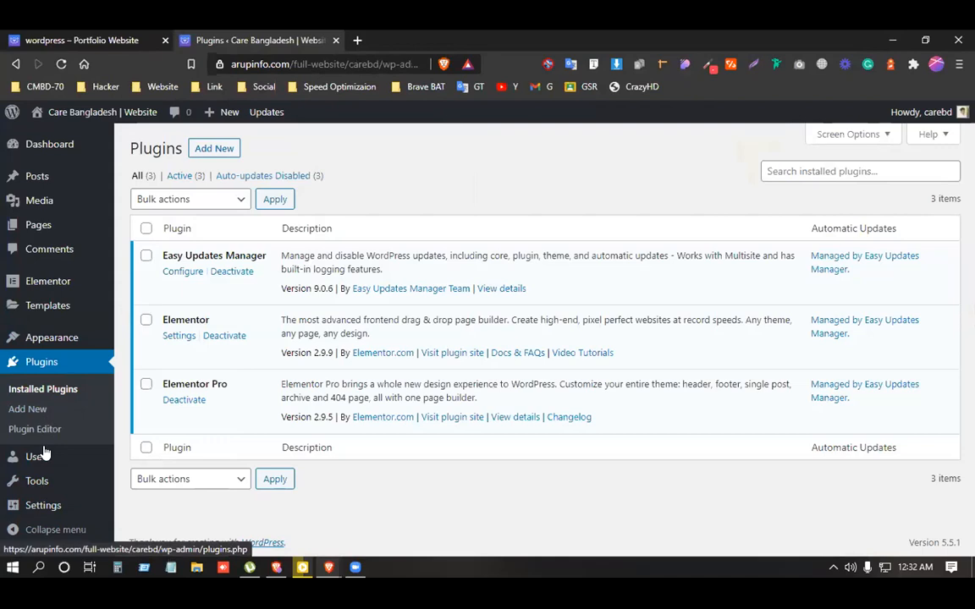
# - Create a new Elementor template of type Popup named "popup"
pyautogui.moveTo(47, 306)
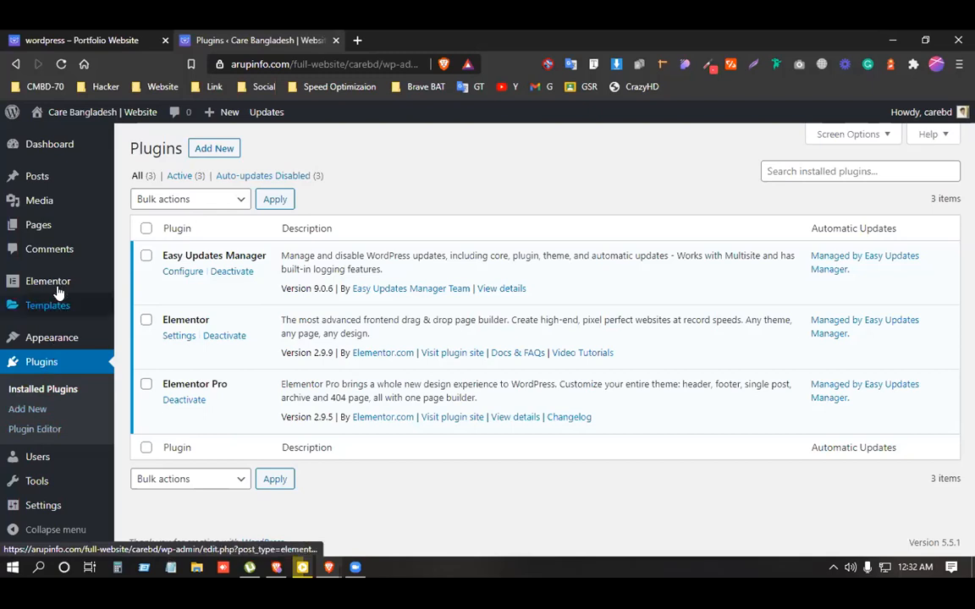
pyautogui.moveTo(123, 298)
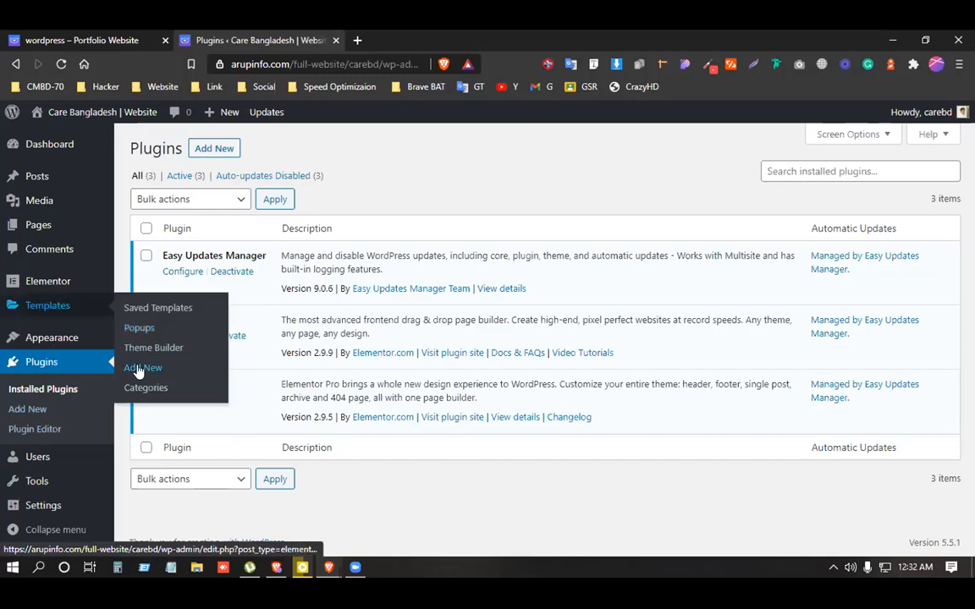
pyautogui.click(140, 369)
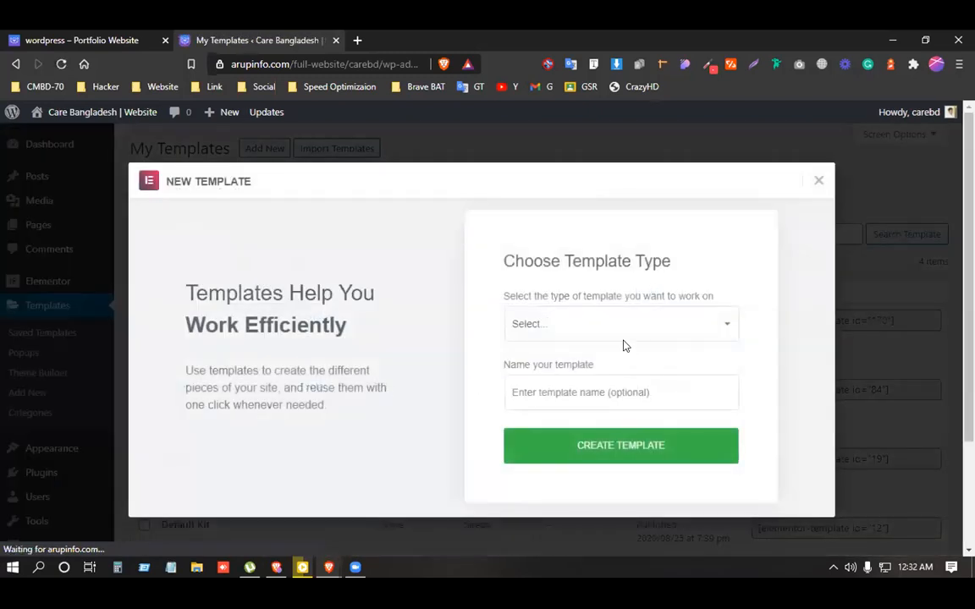
pyautogui.click(609, 319)
pyautogui.click(544, 386)
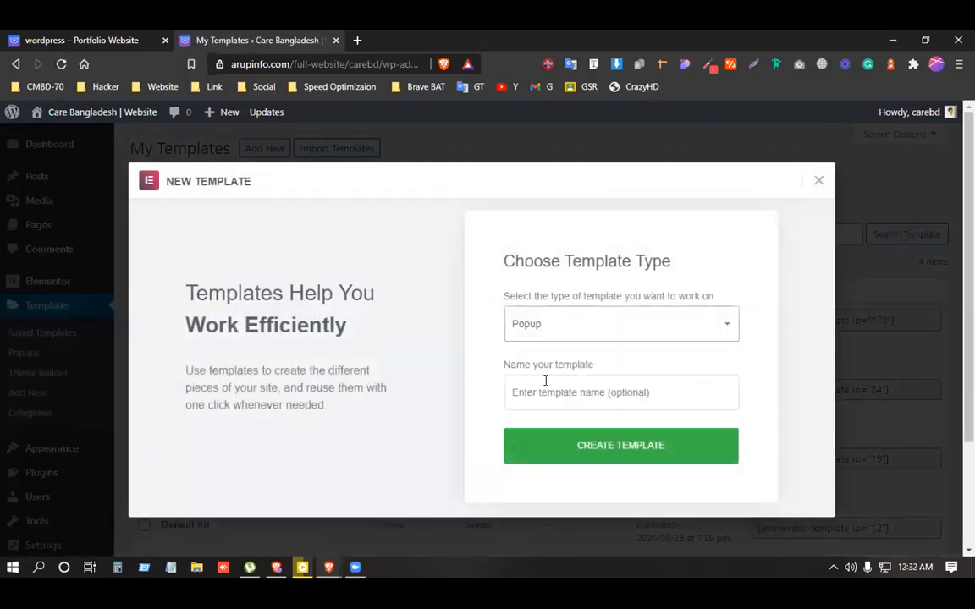
pyautogui.click(555, 382)
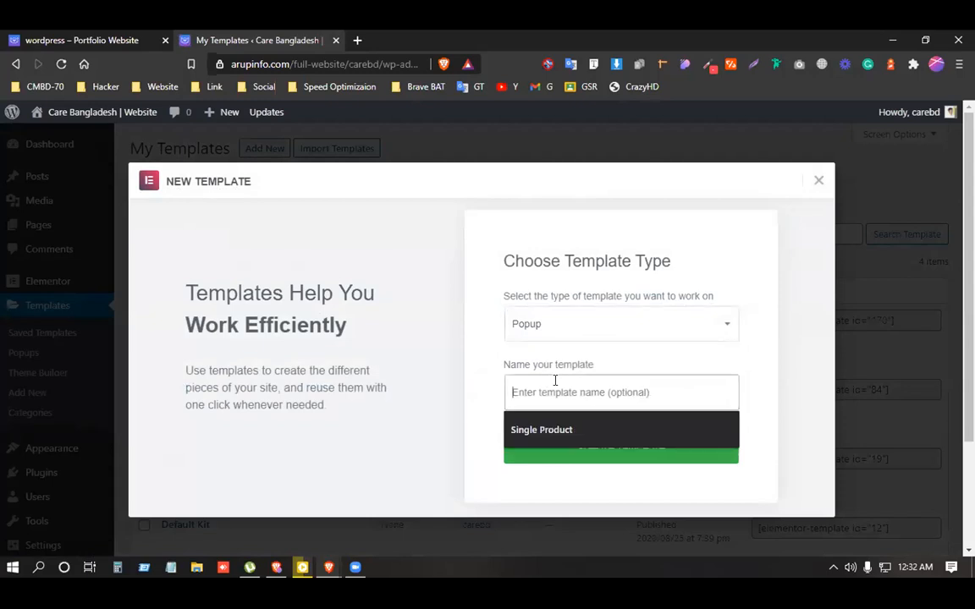
pyautogui.write('popup')
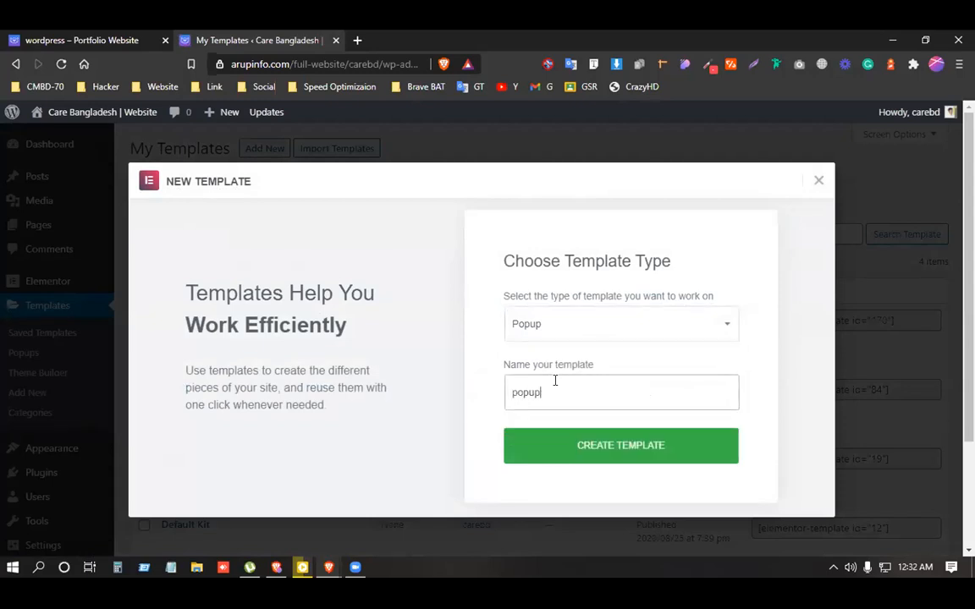
pyautogui.click(596, 446)
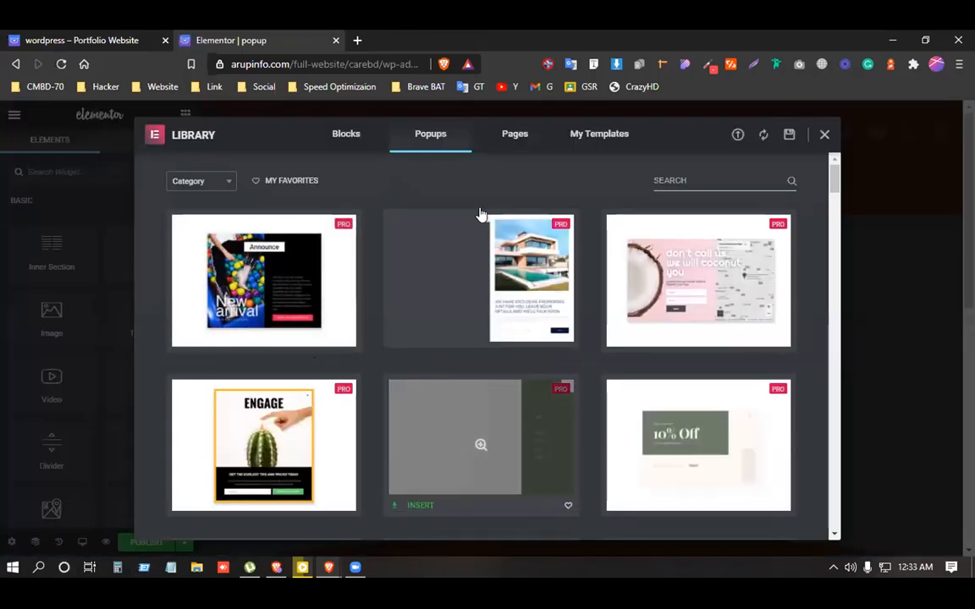
# - Open aliexpress.com in a new browser tab to look for a popup example
pyautogui.click(357, 40)
pyautogui.write('a')
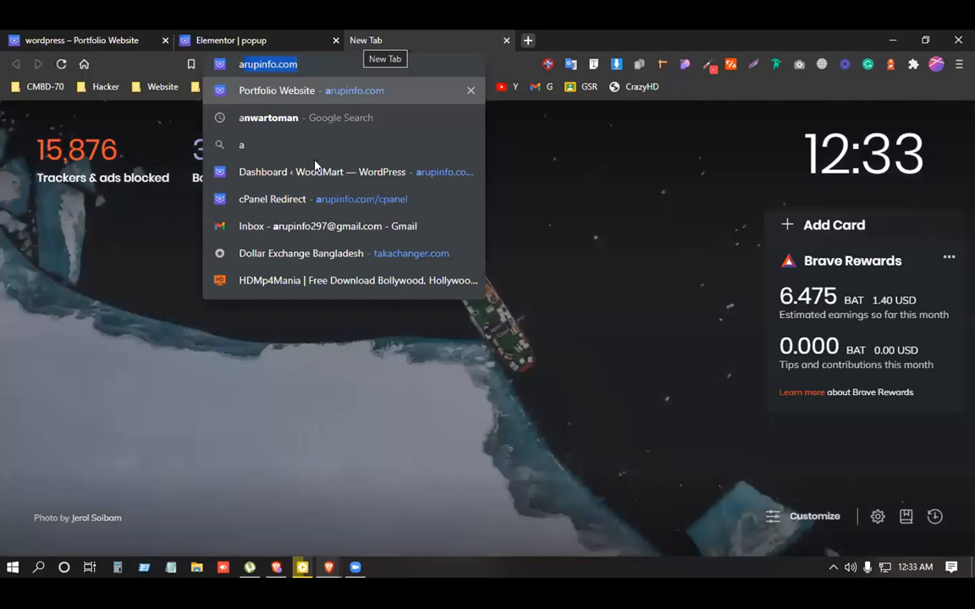
pyautogui.write('liexpr')
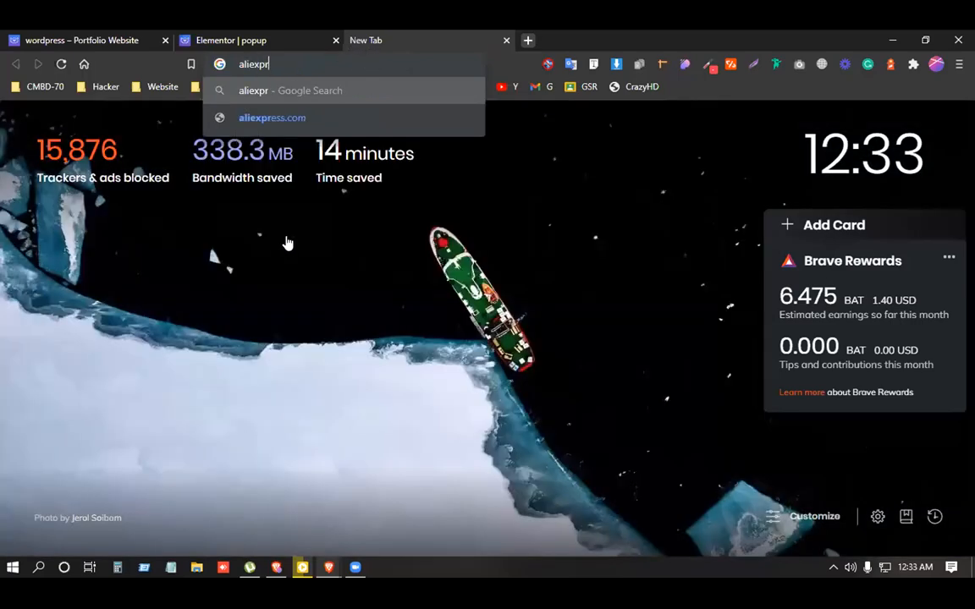
pyautogui.write('e')
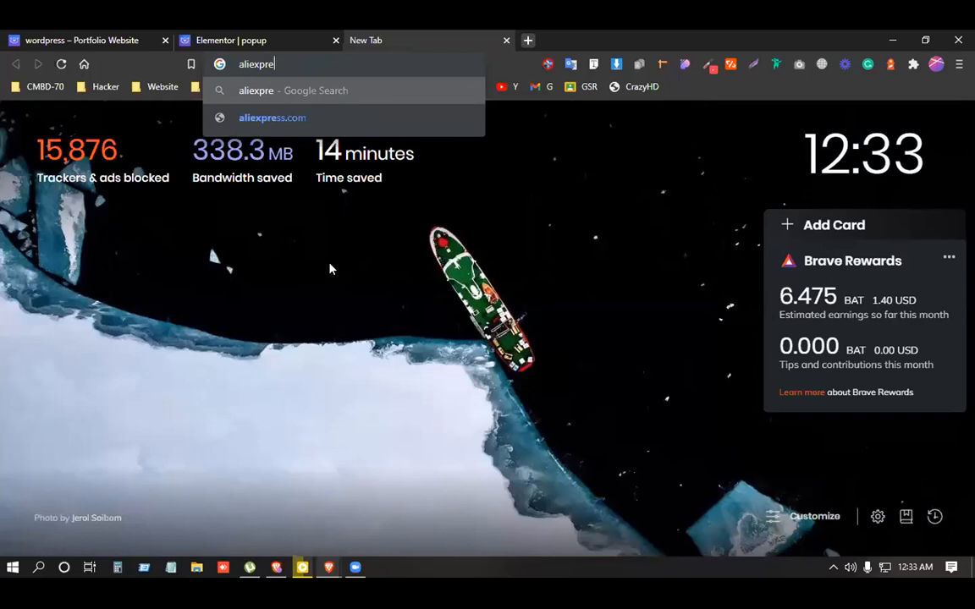
pyautogui.press('Down')
pyautogui.press('Return')
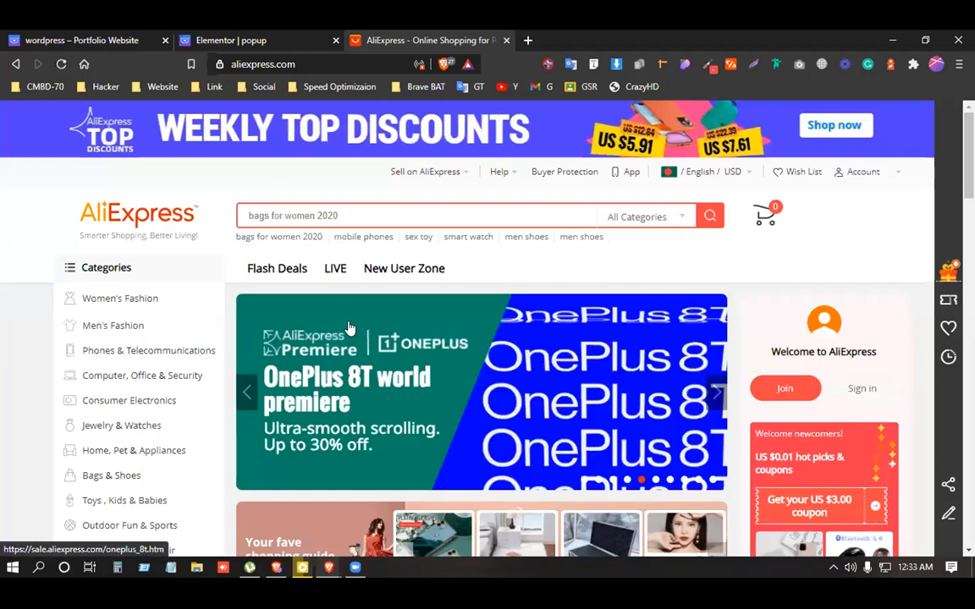
# - Return to the Elementor popup editor and browse the ready-made popup designs in the template library
pyautogui.hotkey('ctrl', 'shift', 'Tab')
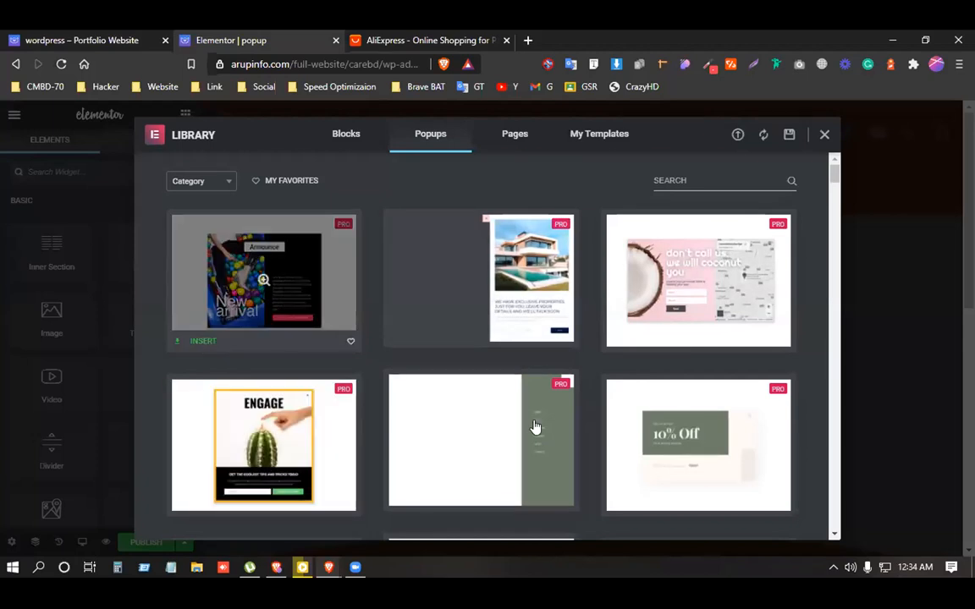
pyautogui.scroll(-3, 554, 372)
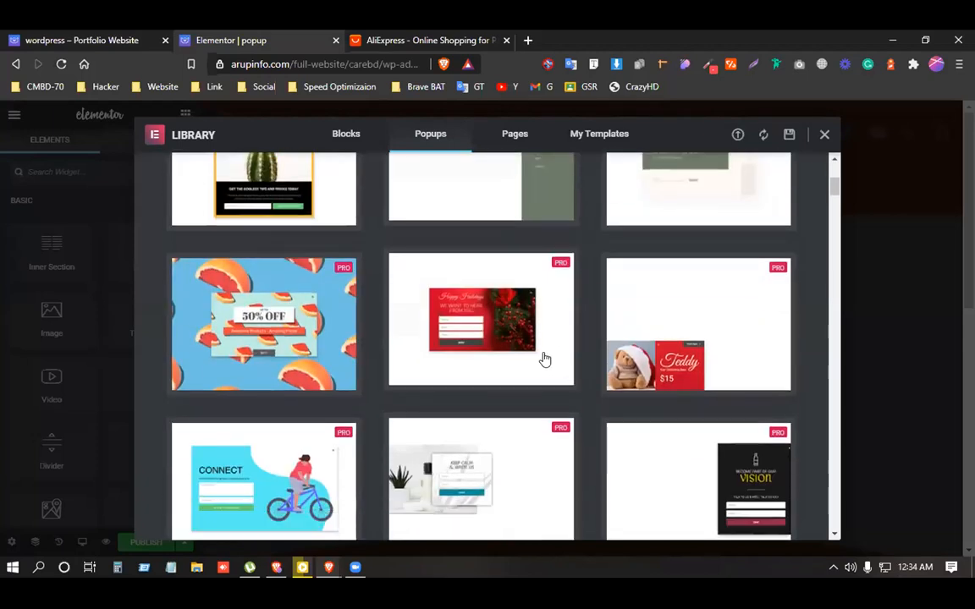
pyautogui.scroll(-2, 555, 370)
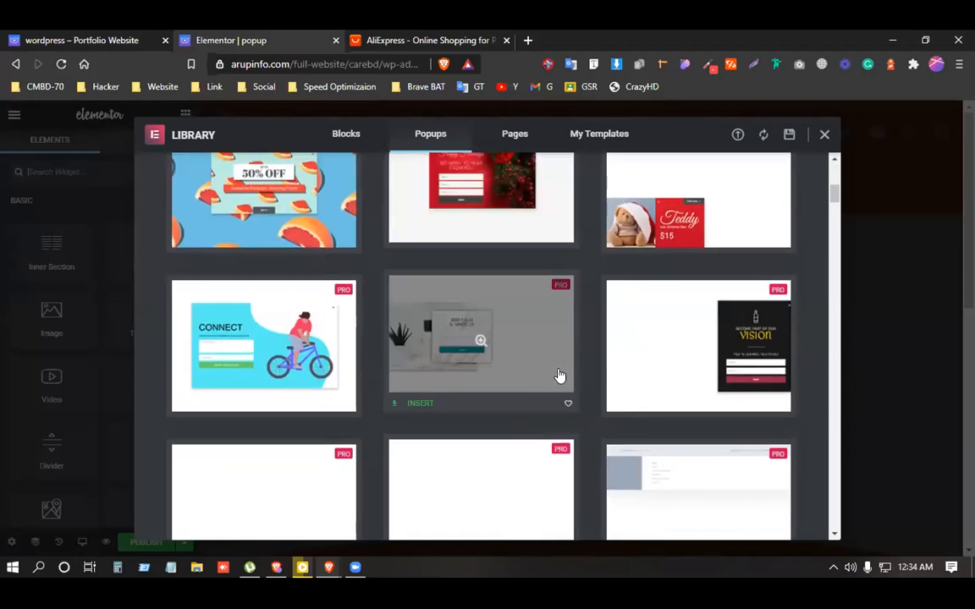
pyautogui.scroll(-1, 559, 374)
pyautogui.scroll(-3, 559, 375)
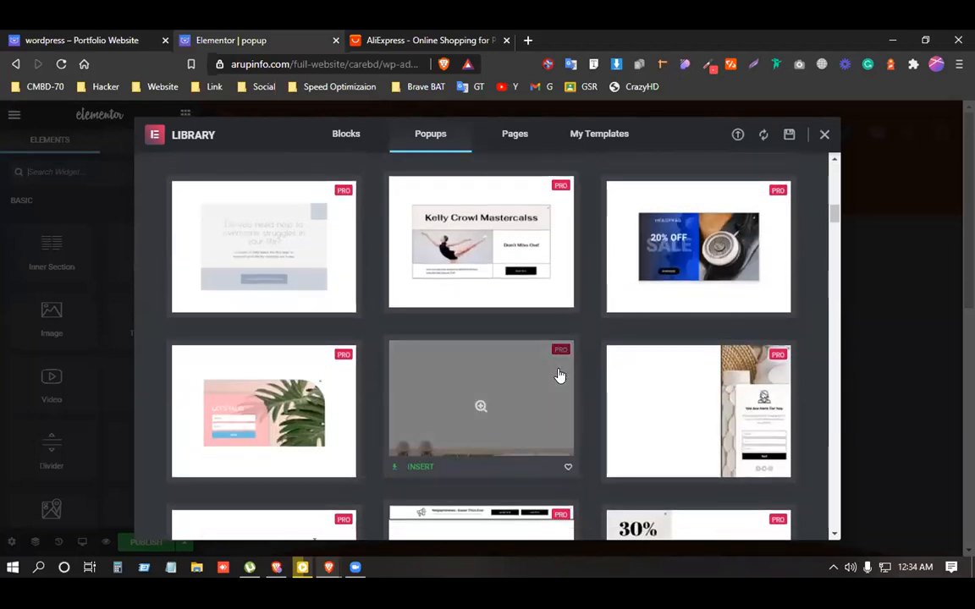
pyautogui.scroll(-2, 591, 315)
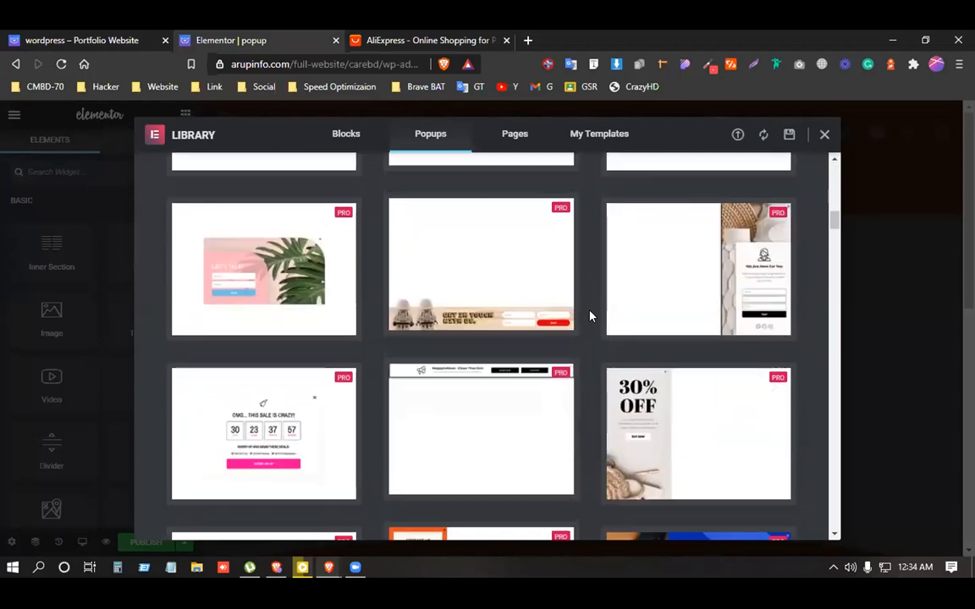
pyautogui.scroll(-2, 590, 316)
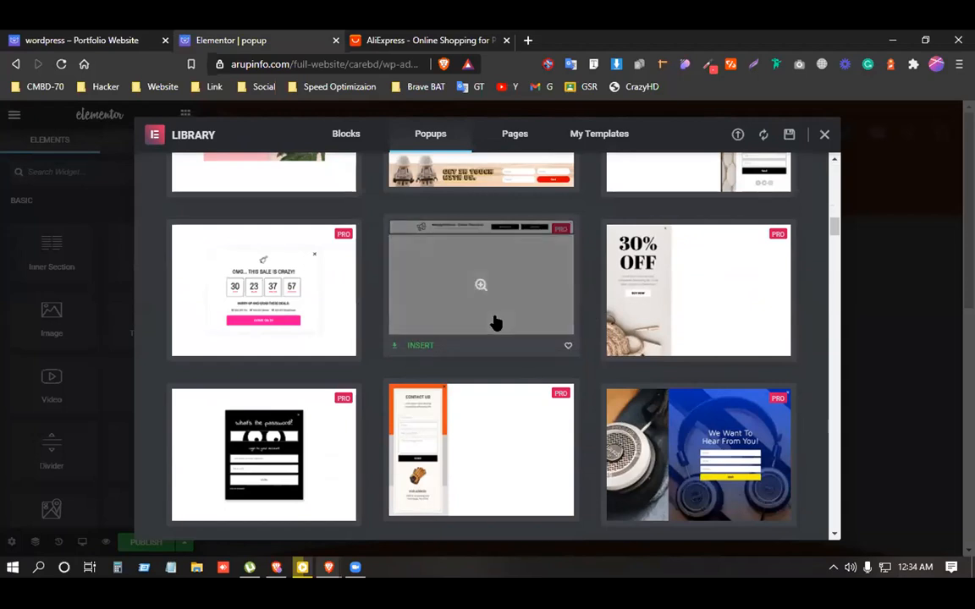
pyautogui.scroll(-1, 495, 322)
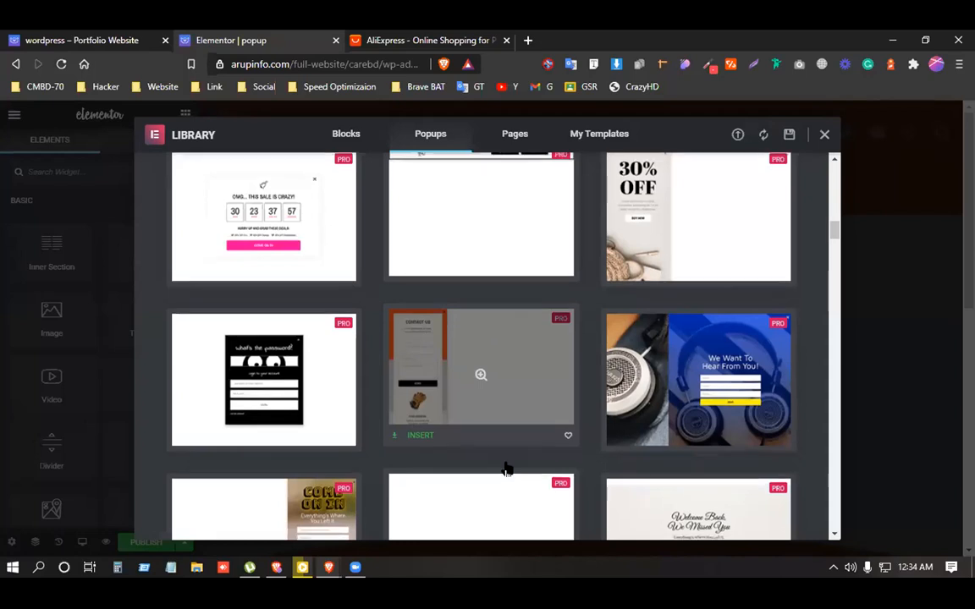
pyautogui.scroll(-1, 491, 465)
pyautogui.scroll(-3, 321, 449)
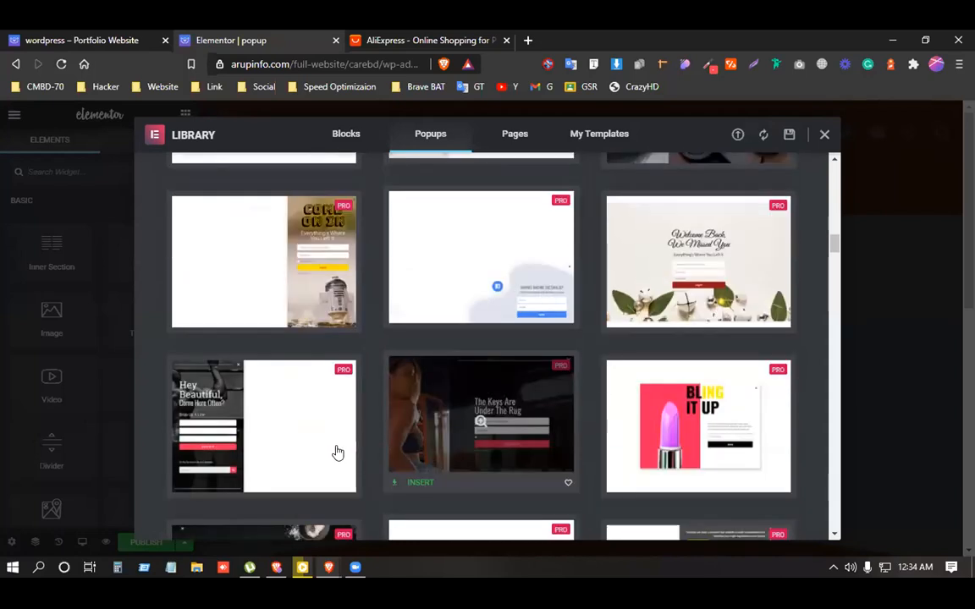
pyautogui.scroll(-2, 415, 451)
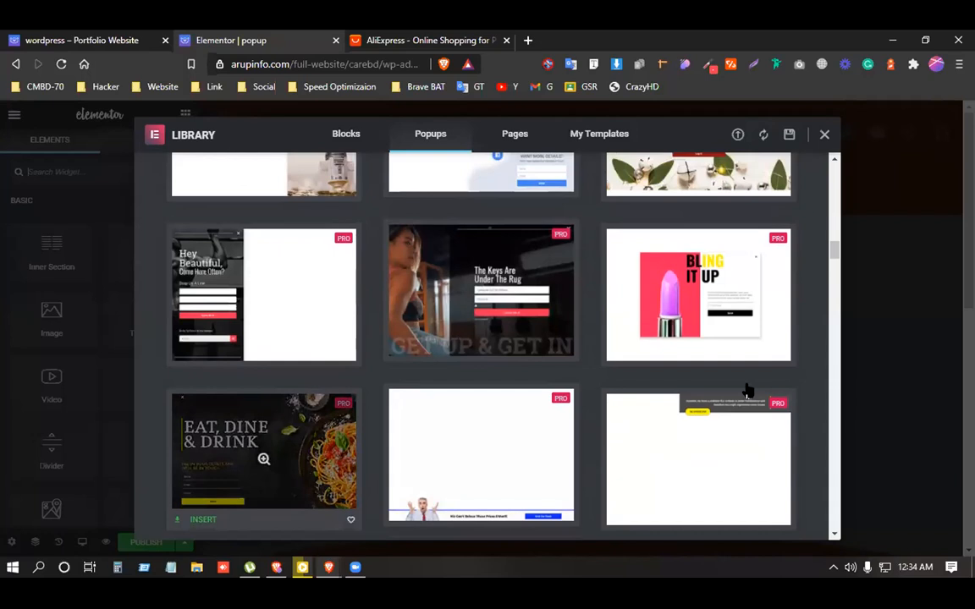
pyautogui.scroll(1, 747, 389)
pyautogui.scroll(-1, 746, 390)
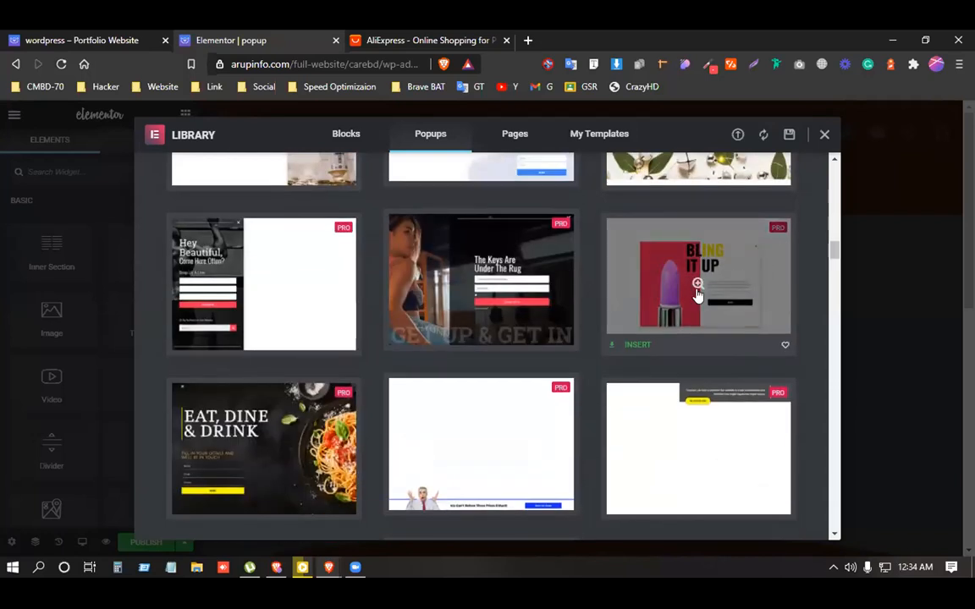
pyautogui.scroll(1, 697, 296)
pyautogui.scroll(1, 697, 295)
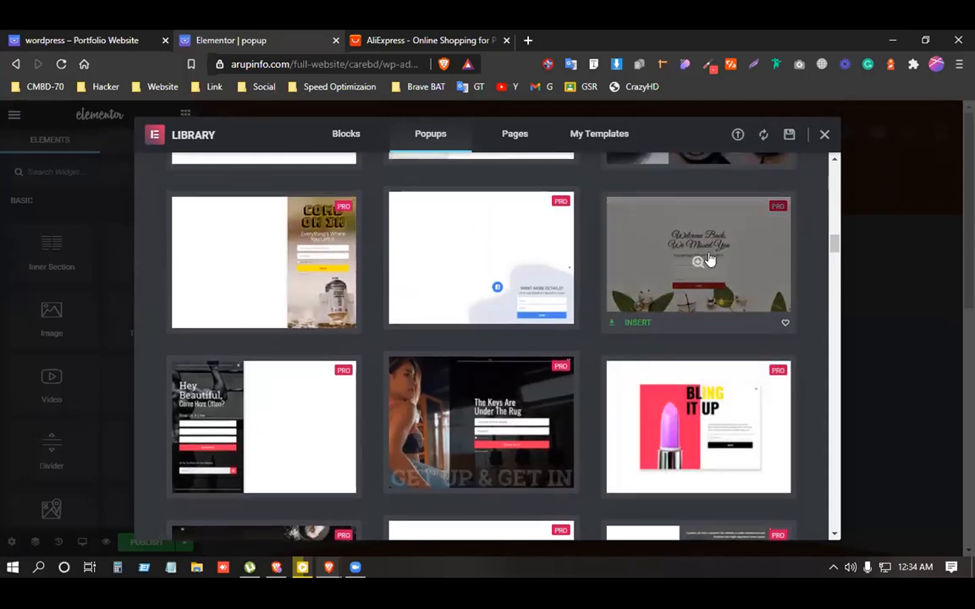
# - Insert the "Welcome Back, We Missed You" popup design and select its login form for inspection
pyautogui.click(637, 322)
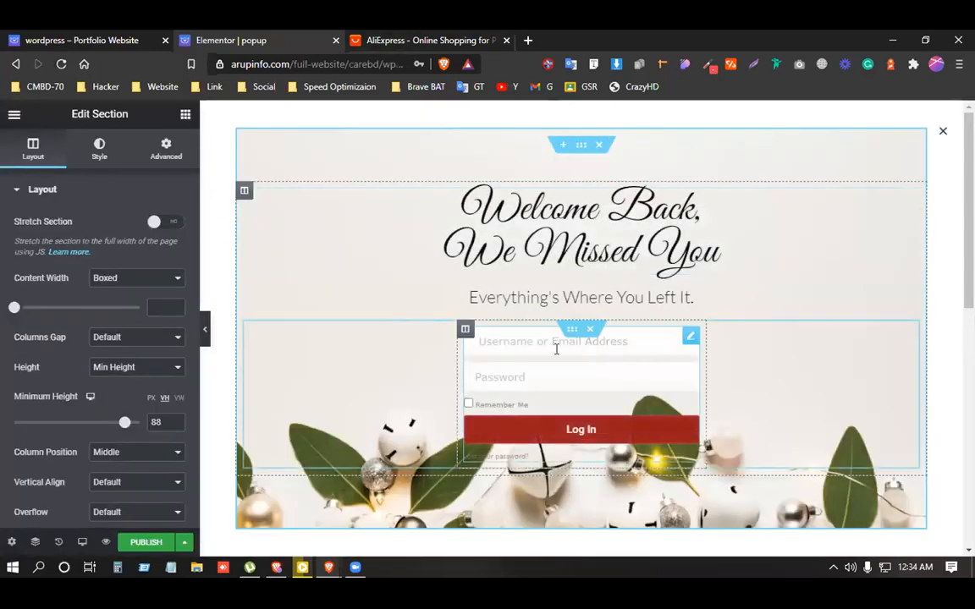
pyautogui.click(556, 349)
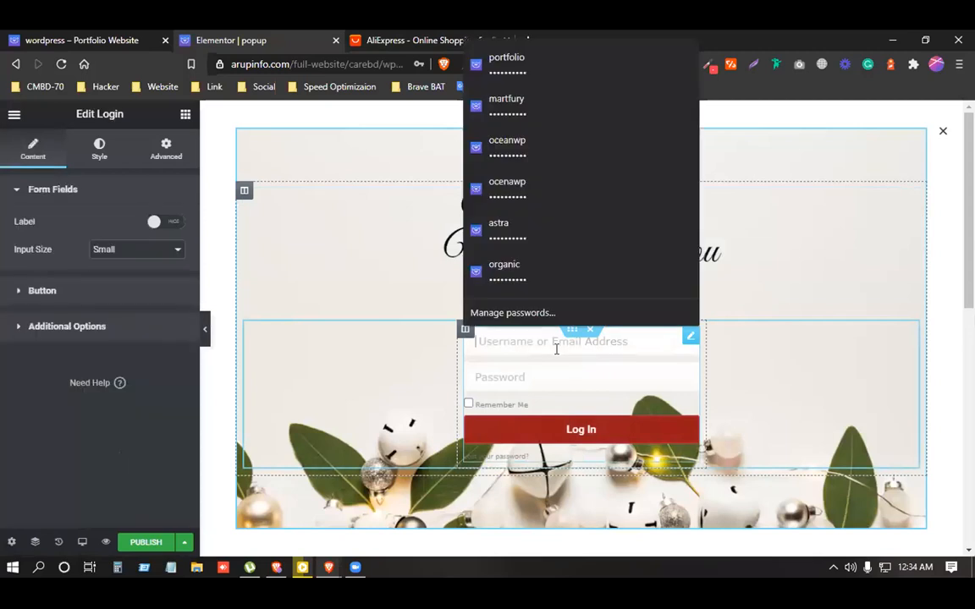
pyautogui.click(581, 384)
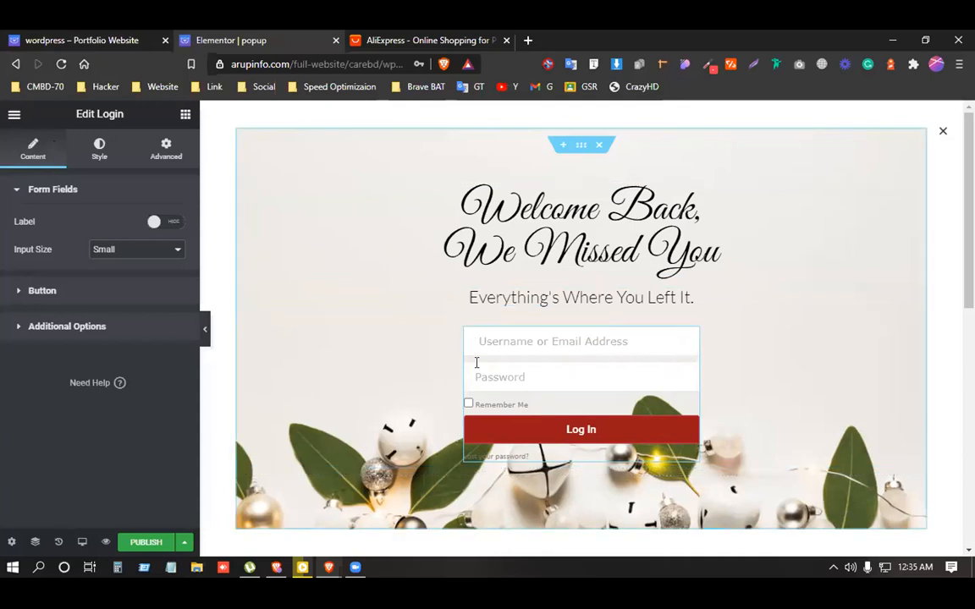
# - Leave the popup editor without saving and create a fresh popup template named "popup" from My Templates
pyautogui.click(15, 61)
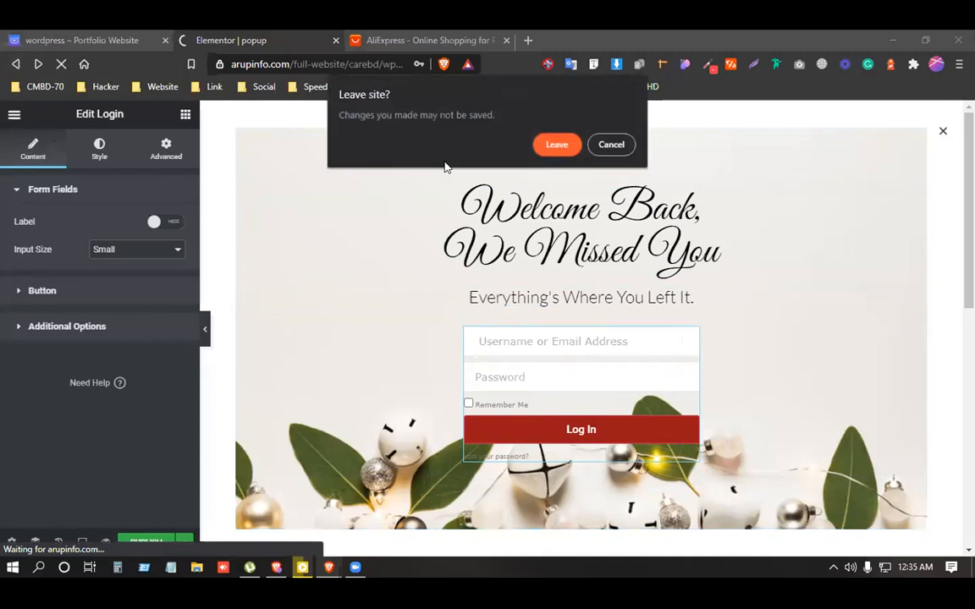
pyautogui.press('Return')
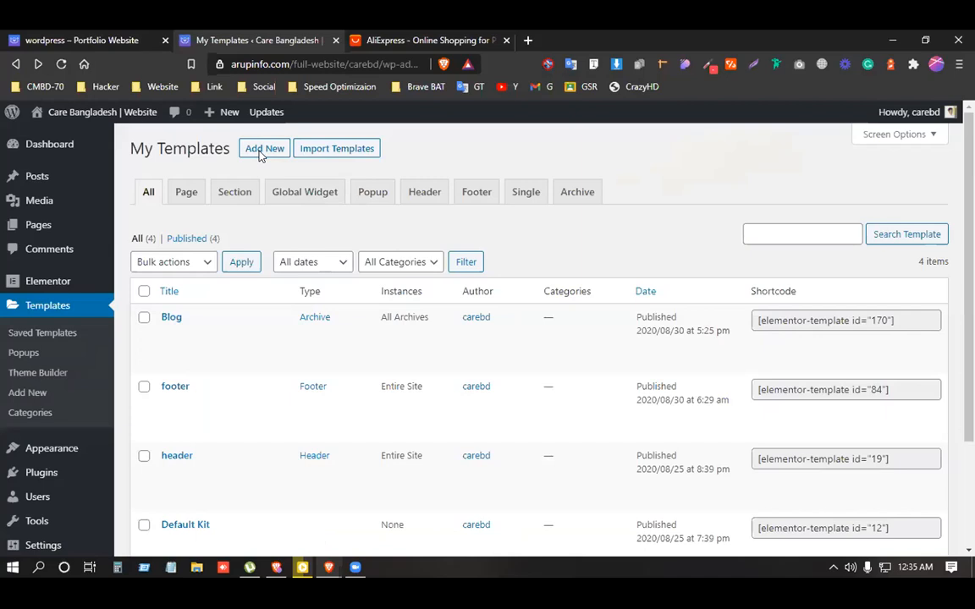
pyautogui.press('Tab')
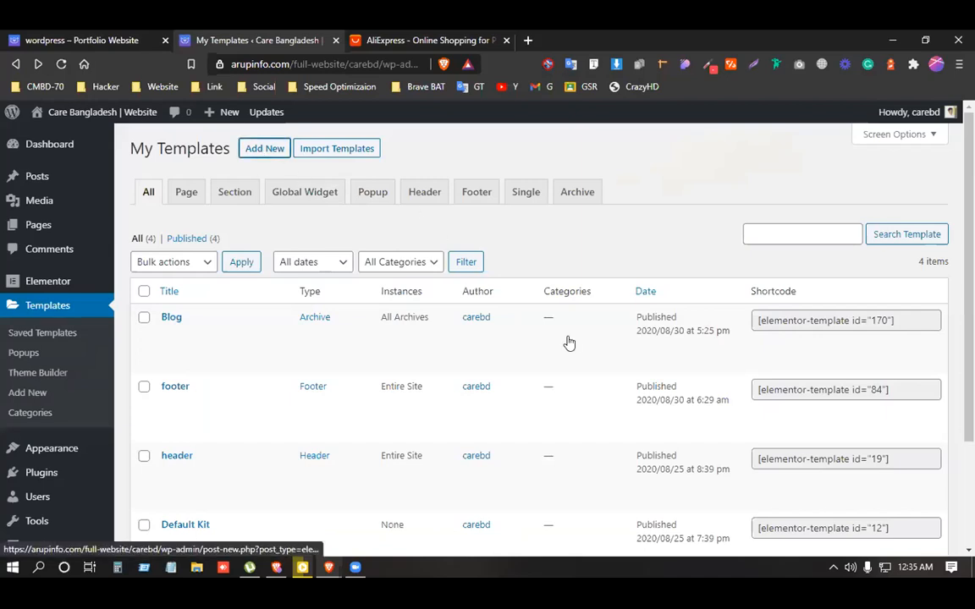
pyautogui.press('Return')
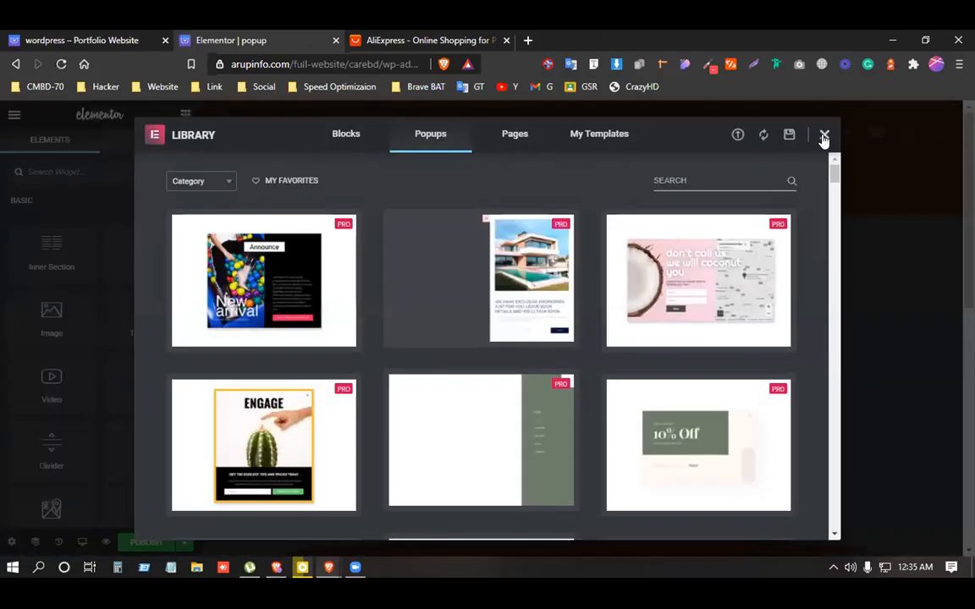
# - Close the template library and add a section with two equal columns to the blank popup
pyautogui.click(823, 138)
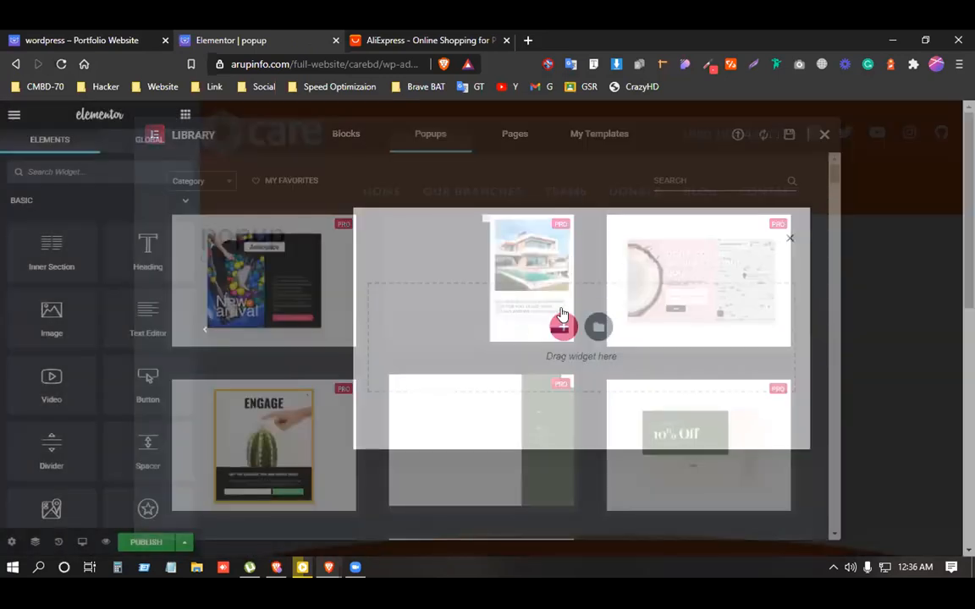
pyautogui.click(562, 330)
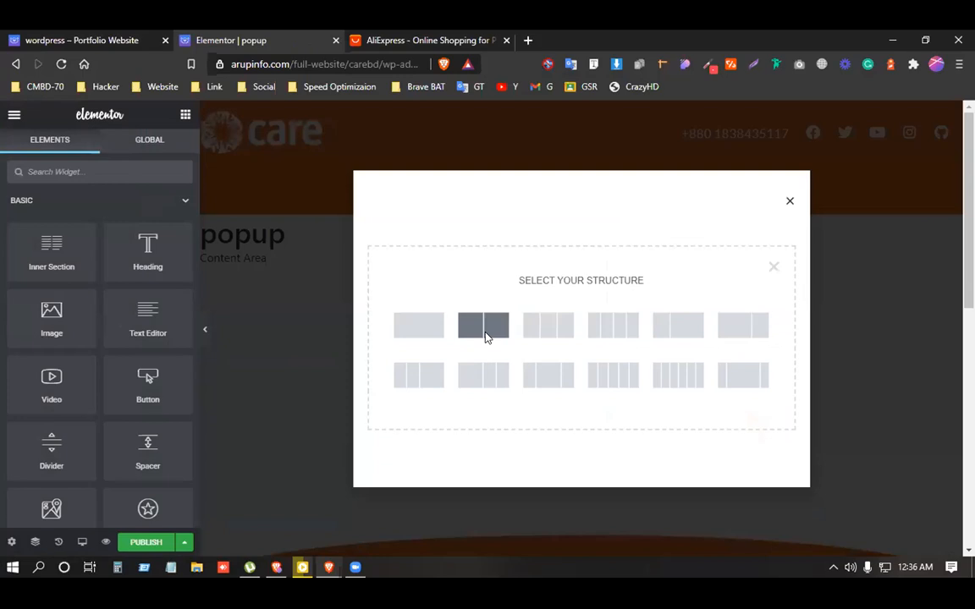
pyautogui.click(484, 334)
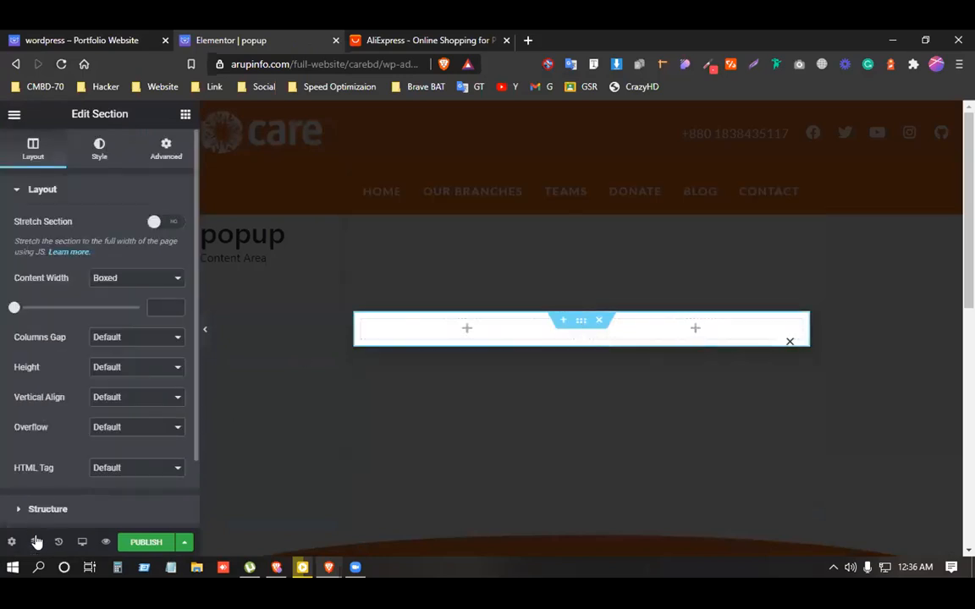
# - Add an Image widget to the first column and insert the photo of the nurse beside a patient's monitor from the media library
pyautogui.click(418, 326)
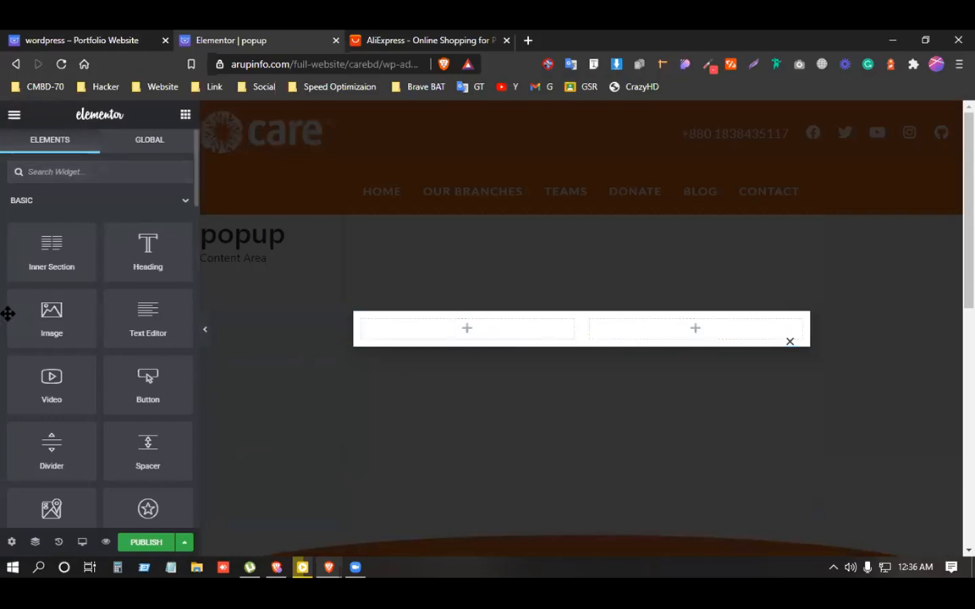
pyautogui.moveTo(76, 308); pyautogui.dragTo(390, 329)
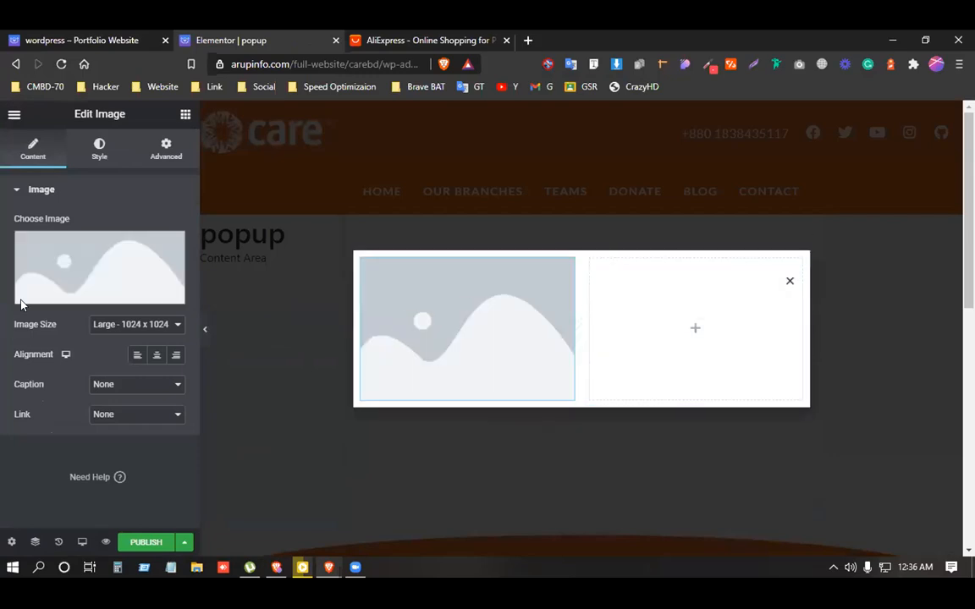
pyautogui.click(57, 255)
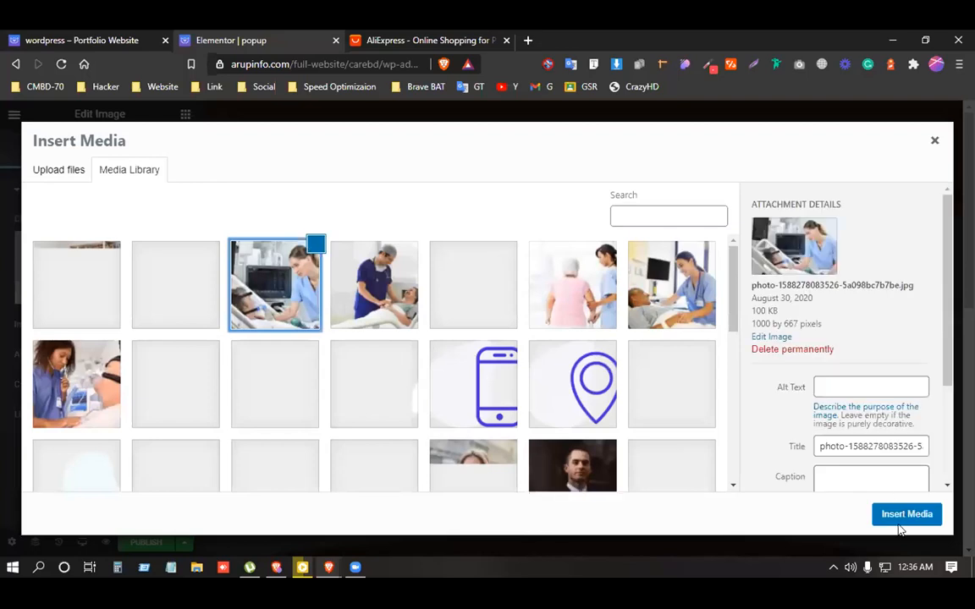
pyautogui.click(905, 515)
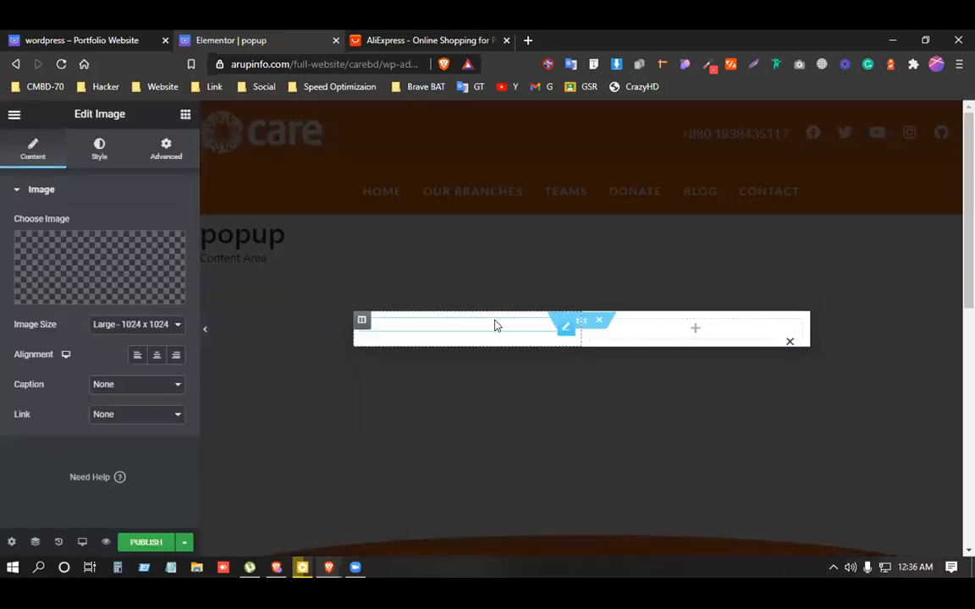
# - Add a Form widget to the empty second column and delete its Message field
pyautogui.click(695, 331)
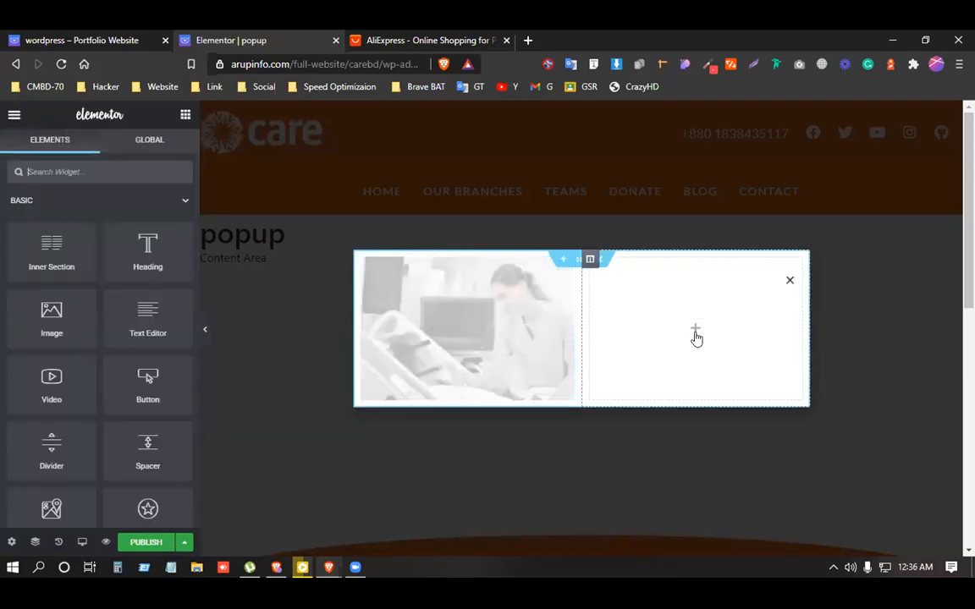
pyautogui.write('form')
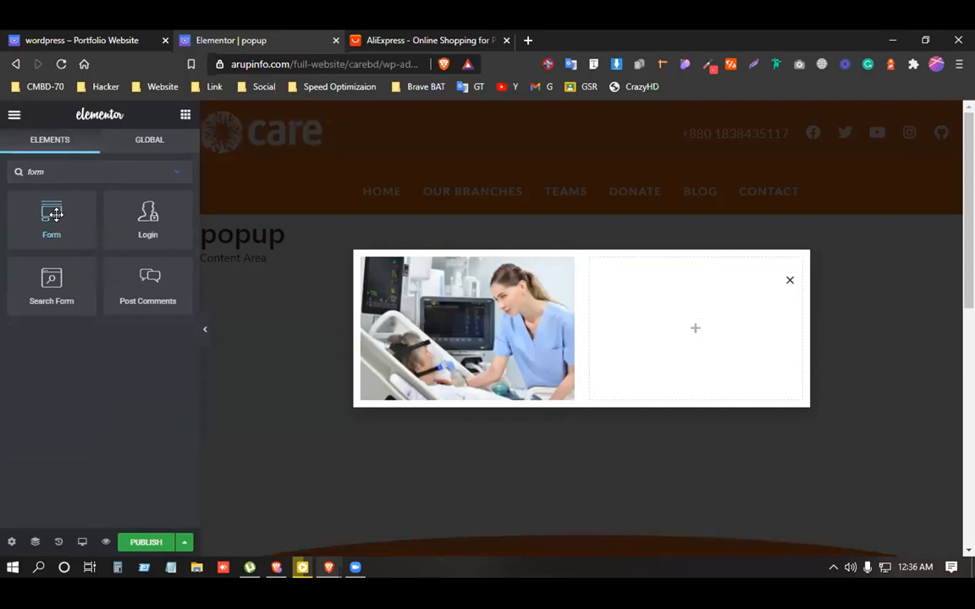
pyautogui.moveTo(51, 213); pyautogui.dragTo(680, 322)
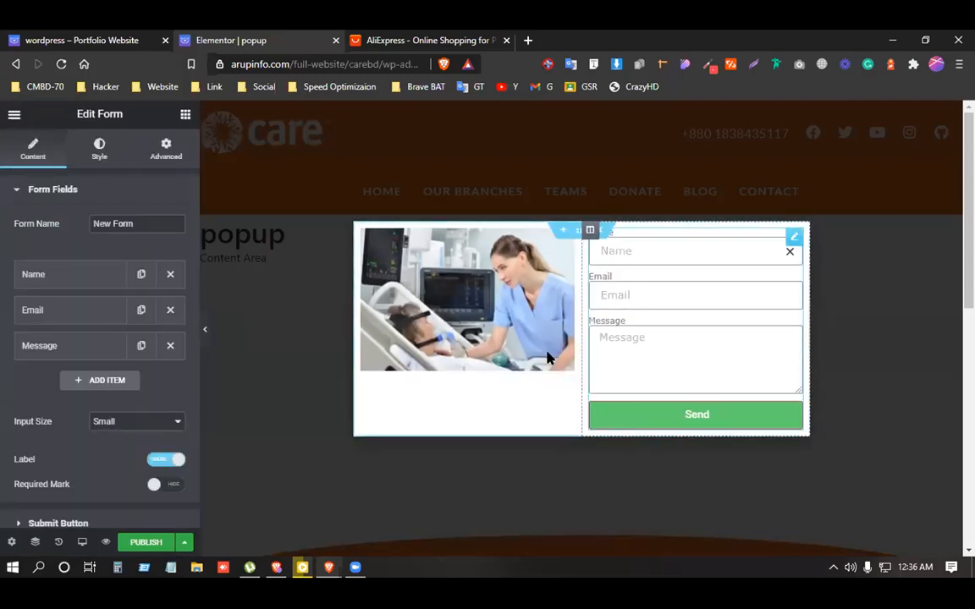
pyautogui.click(170, 346)
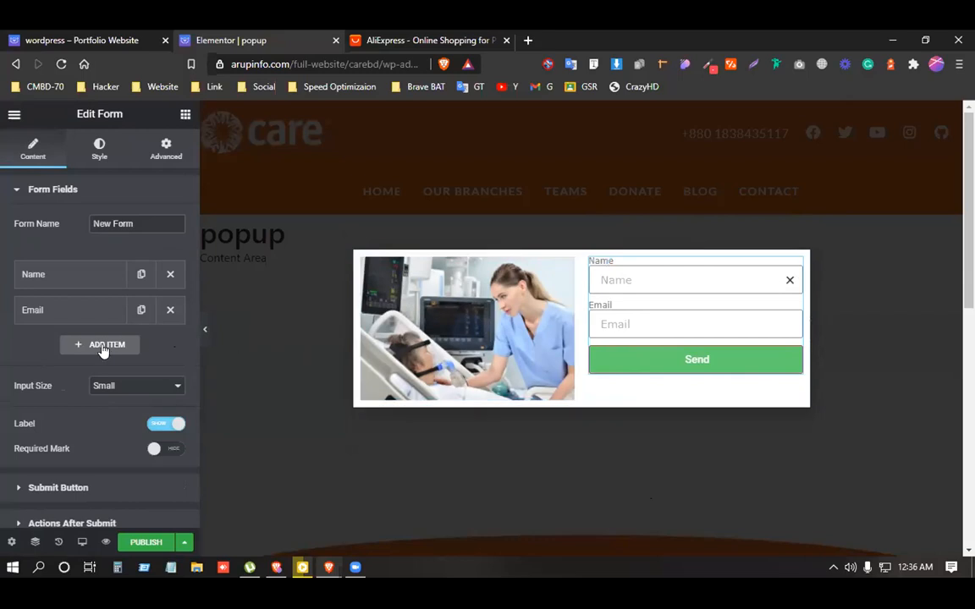
# - Clear the labels of the form's Name and Email fields, keeping their placeholders
pyautogui.click(109, 288)
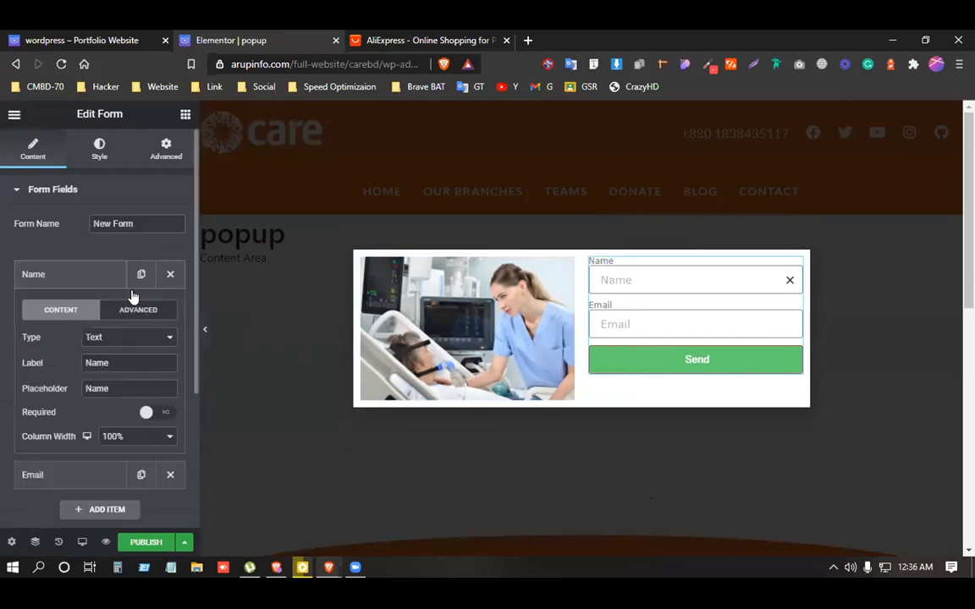
pyautogui.hotkey('shift', 'Left')
pyautogui.hotkey('shift', 'Left')
pyautogui.hotkey('shift', 'Left')
pyautogui.hotkey('shift', 'Left')
pyautogui.hotkey('shift', 'Left')
pyautogui.hotkey('shift', 'Left')
pyautogui.hotkey('shift', 'Left')
pyautogui.hotkey('shift', 'Left')
pyautogui.doubleClick(96, 362)
pyautogui.press('BackSpace')
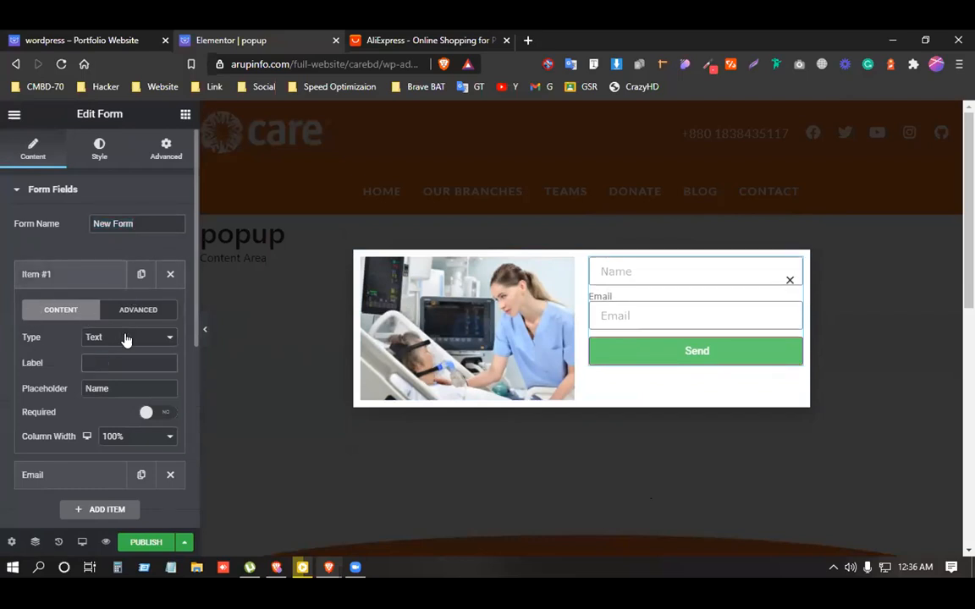
pyautogui.click(72, 475)
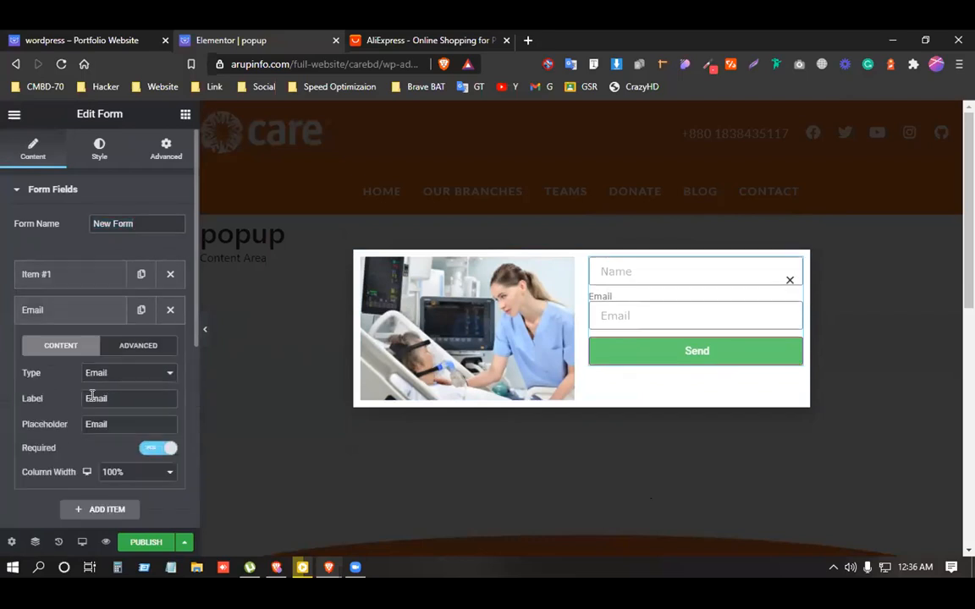
pyautogui.hotkey('ctrl', 'a')
pyautogui.press('BackSpace')
pyautogui.click(56, 320)
# - Set the vertical alignment of the form's column to Middle
pyautogui.moveTo(561, 266)
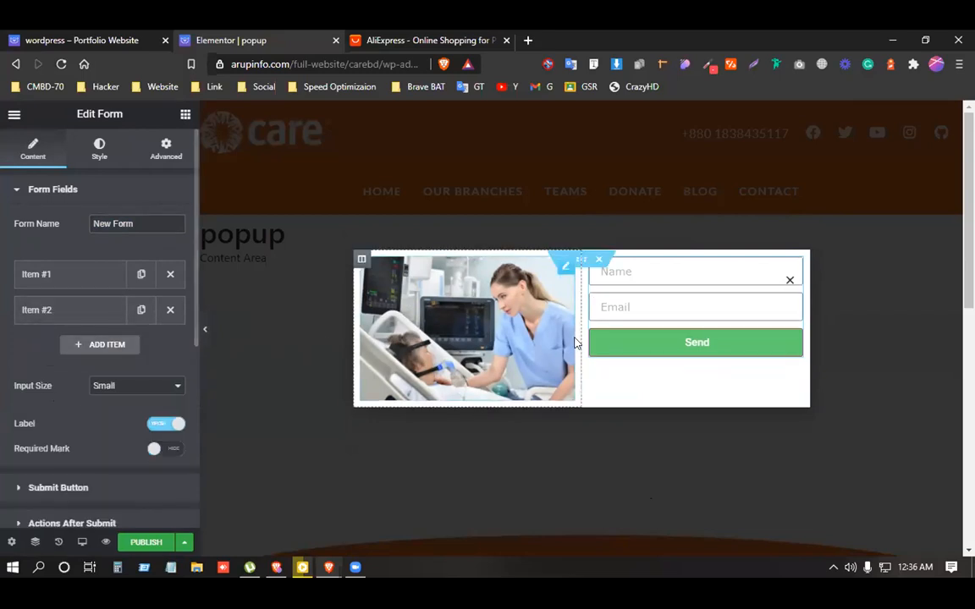
pyautogui.click(581, 260)
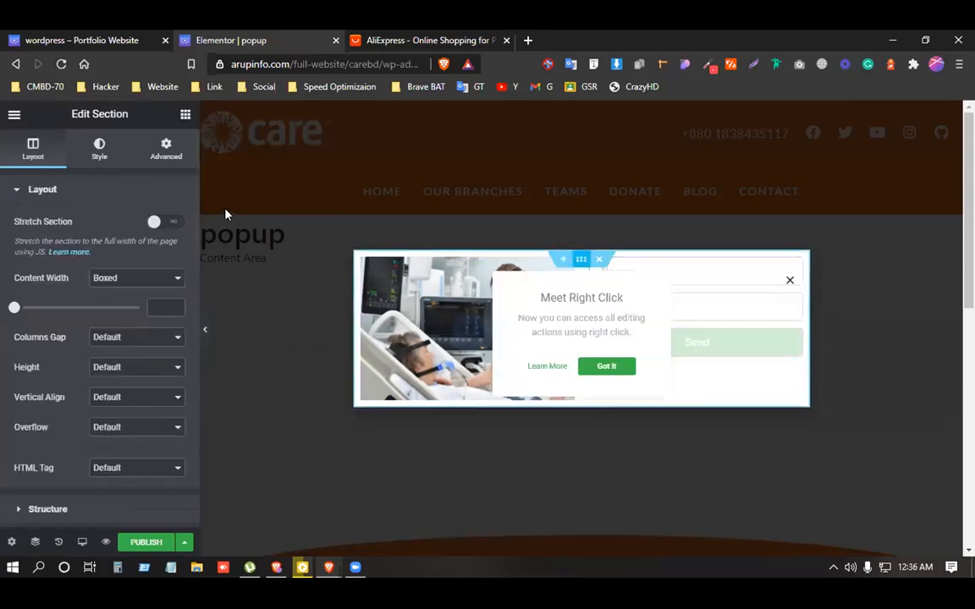
pyautogui.click(590, 259)
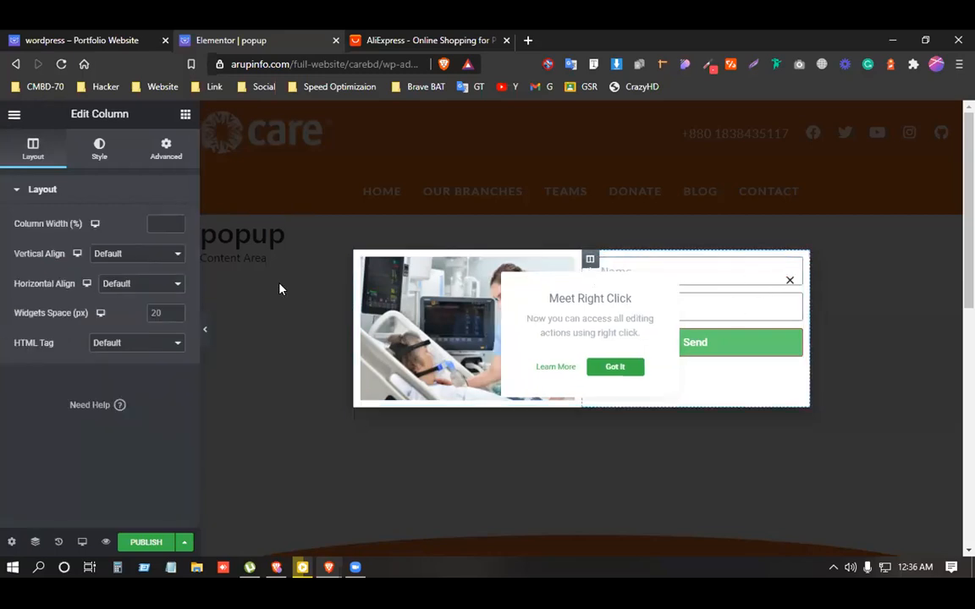
pyautogui.click(123, 255)
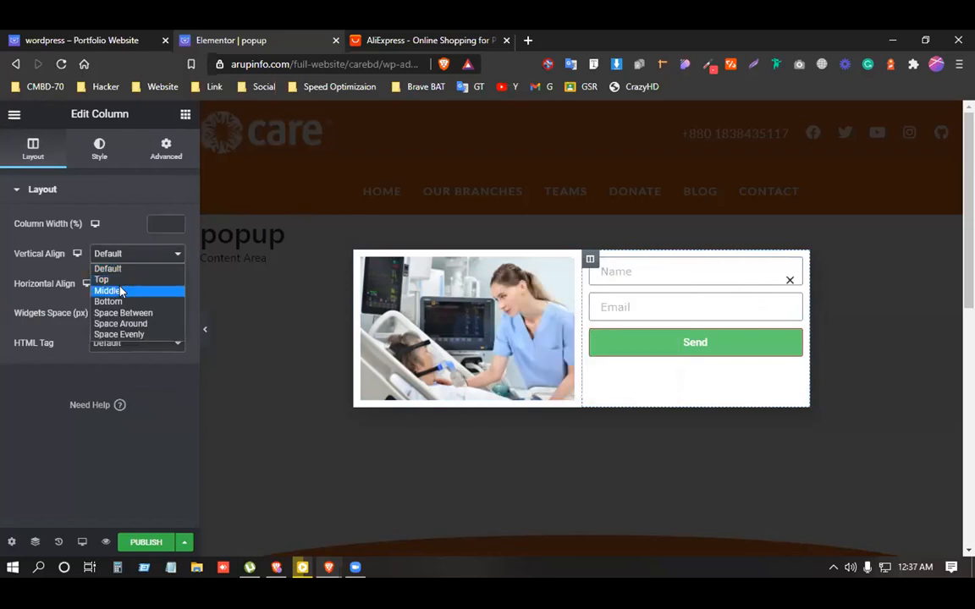
pyautogui.click(121, 291)
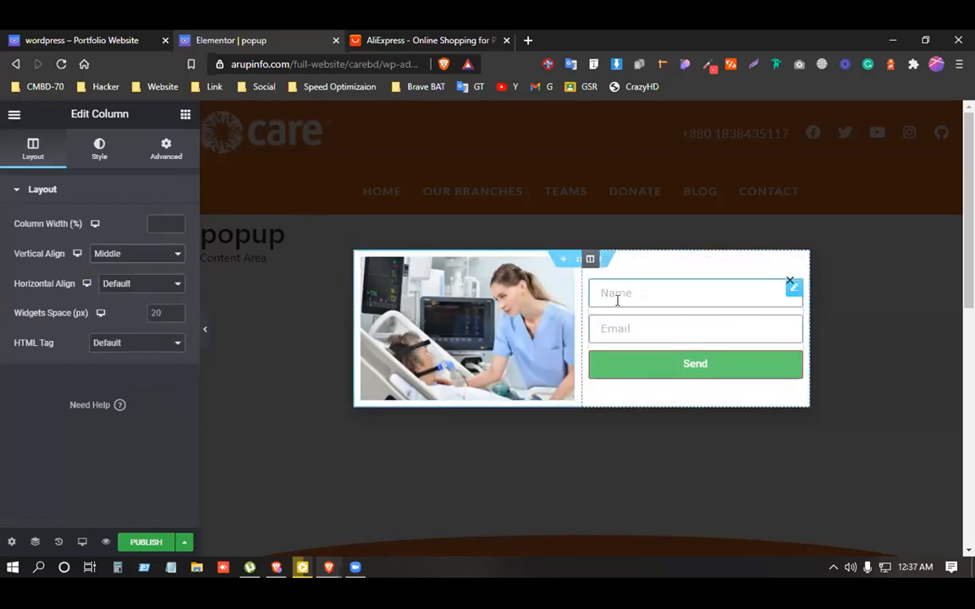
# - Set the two-column section's height to Min Height with a minimum of 367 px
pyautogui.click(580, 261)
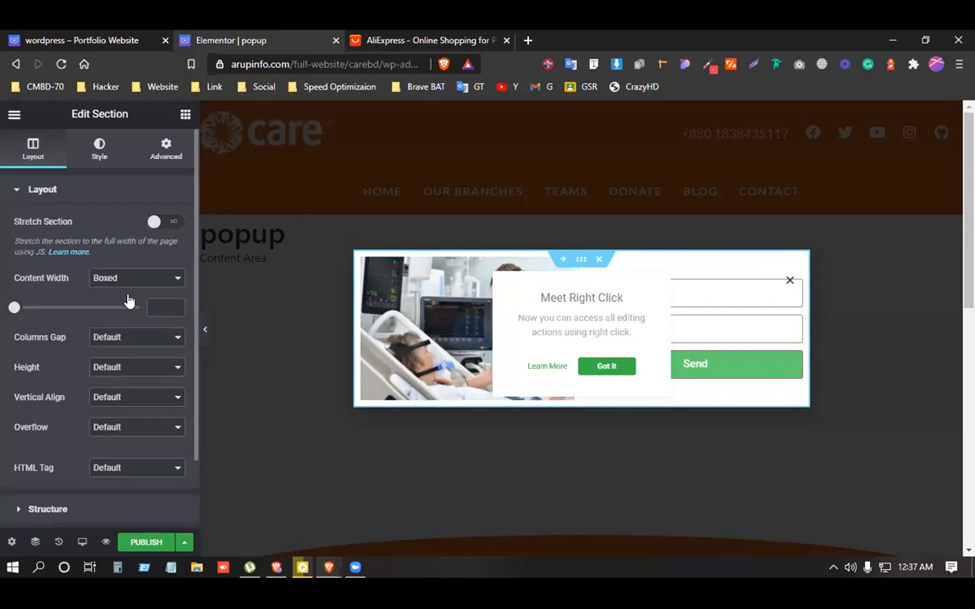
pyautogui.click(110, 367)
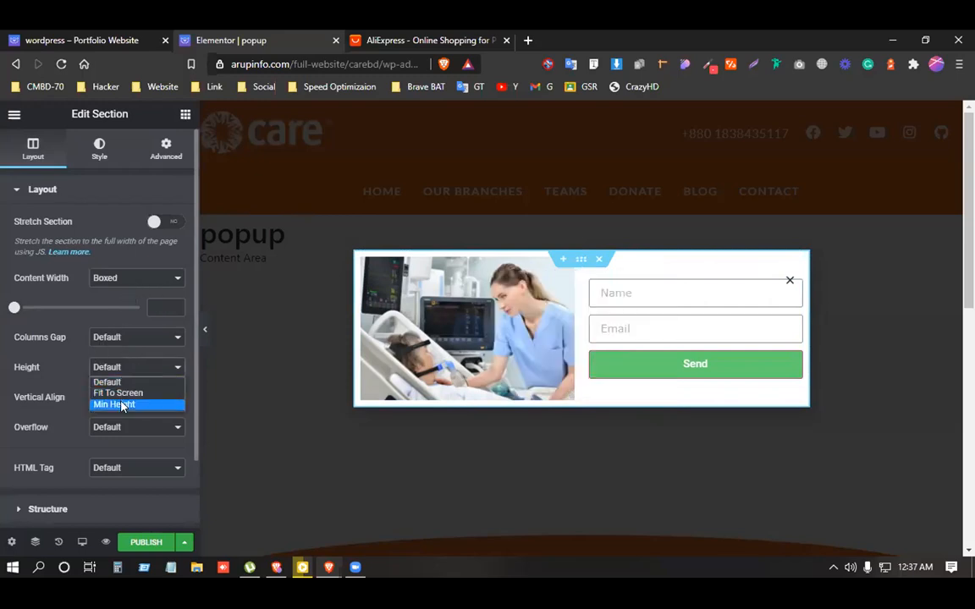
pyautogui.click(108, 403)
pyautogui.moveTo(51, 424)
pyautogui.mouseDown()
pyautogui.moveTo(72, 423)
pyautogui.moveTo(49, 429)
pyautogui.mouseUp()
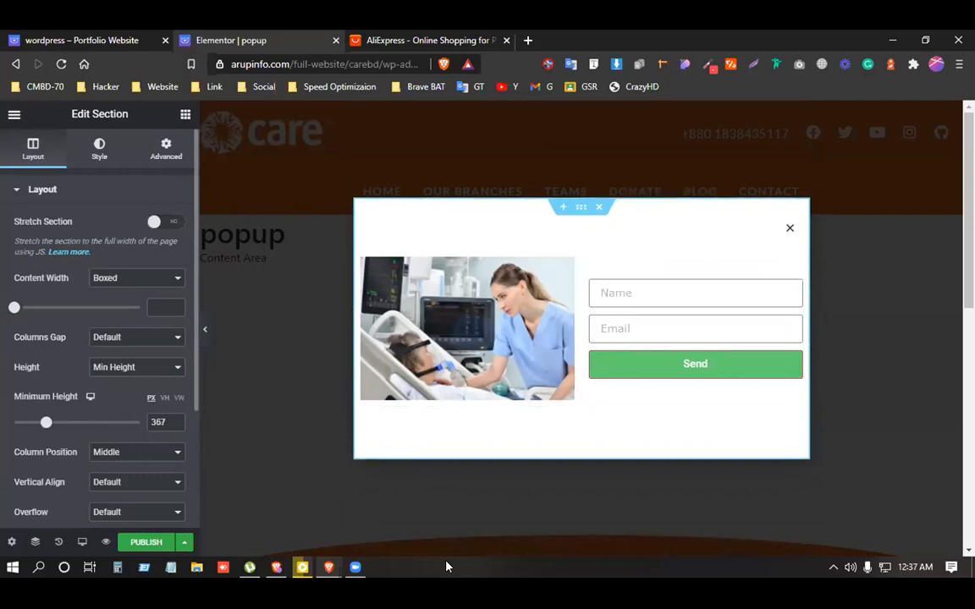
# - Give the section a Classic background in the light pink color #DEBEBE
pyautogui.click(99, 151)
pyautogui.click(118, 255)
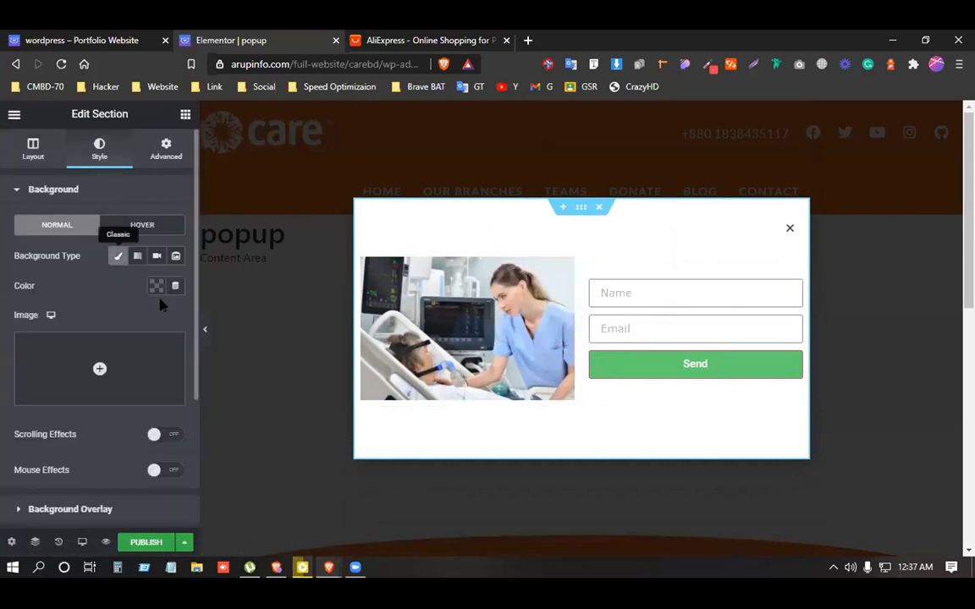
pyautogui.click(159, 288)
pyautogui.moveTo(148, 374); pyautogui.dragTo(106, 374)
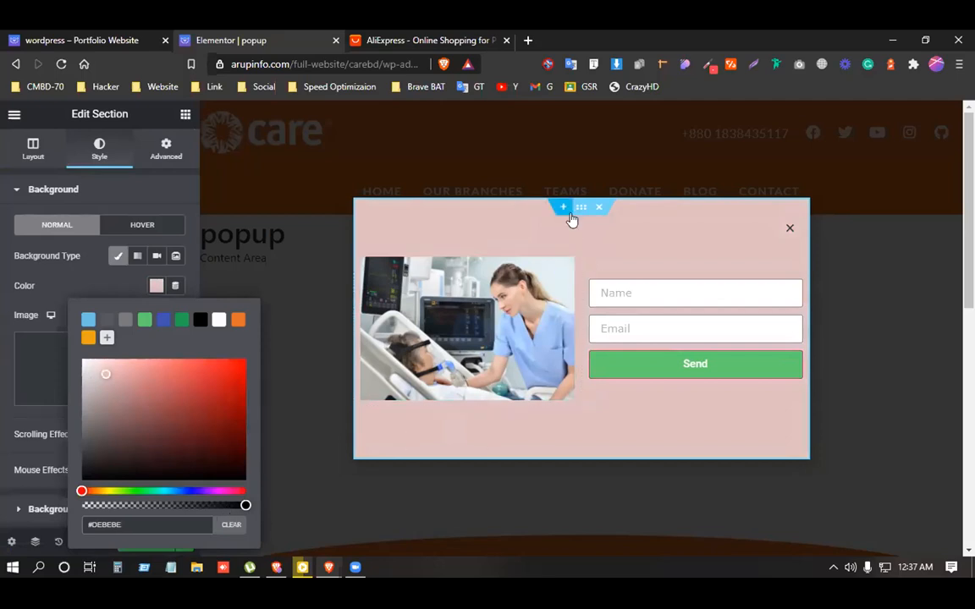
pyautogui.click(185, 113)
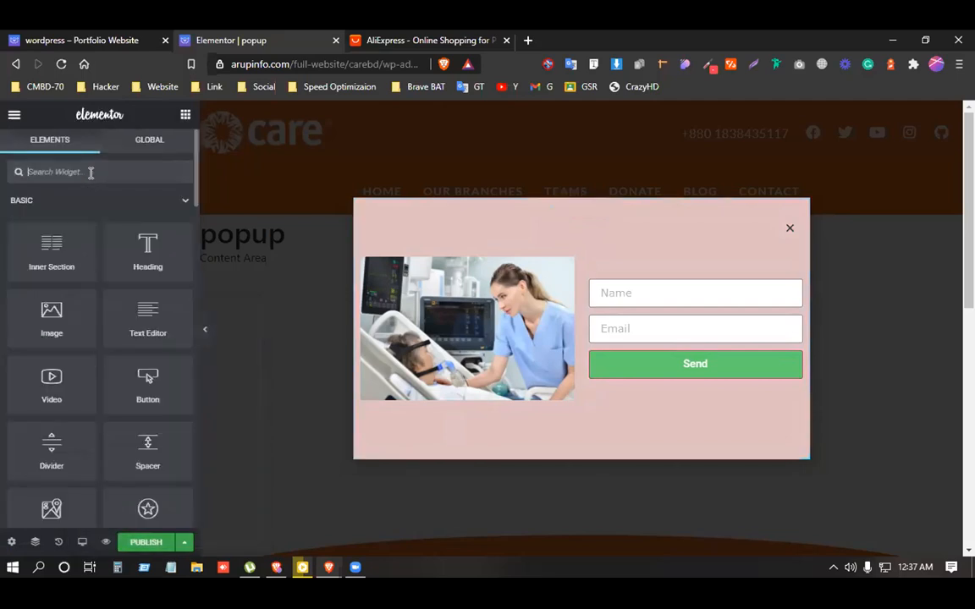
pyautogui.write('d')
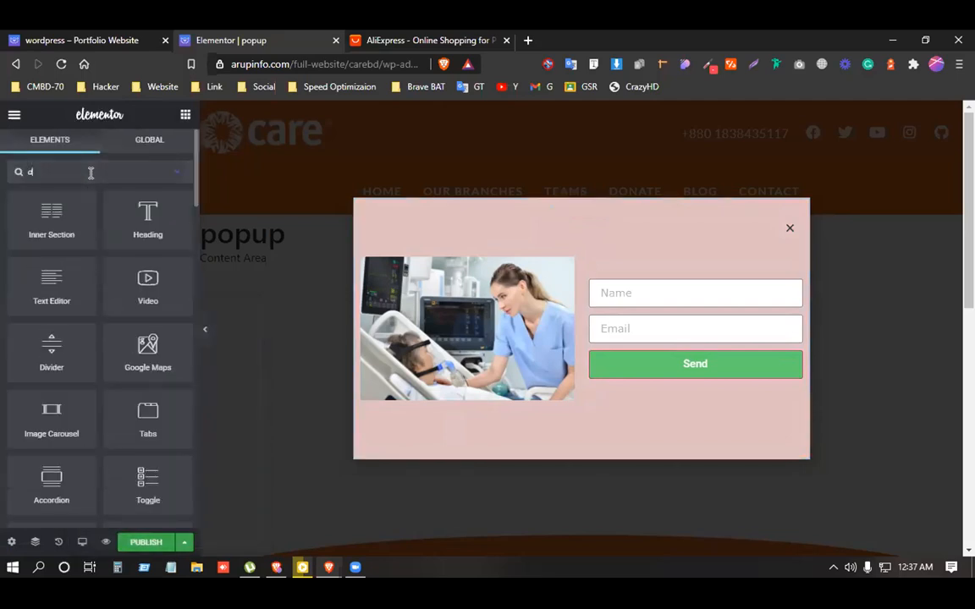
pyautogui.press('BackSpace')
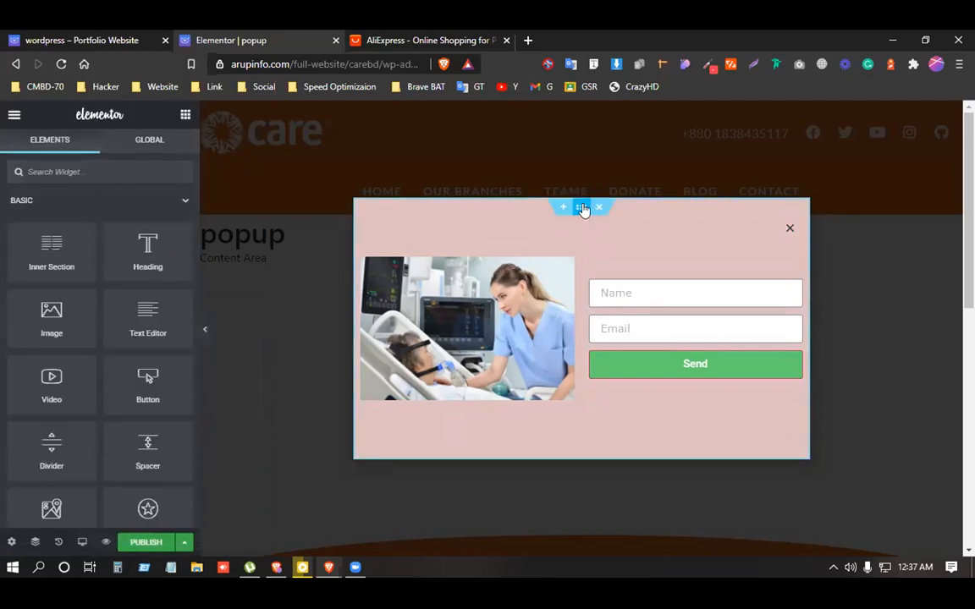
# - Add a Mountains shape divider along the bottom of the popup section
pyautogui.click(724, 345)
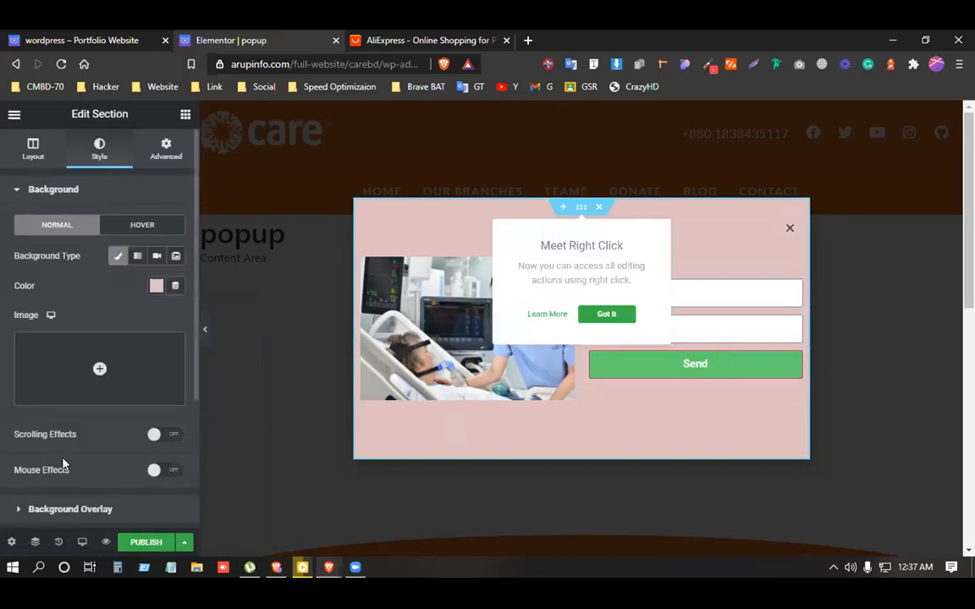
pyautogui.scroll(-3, 64, 458)
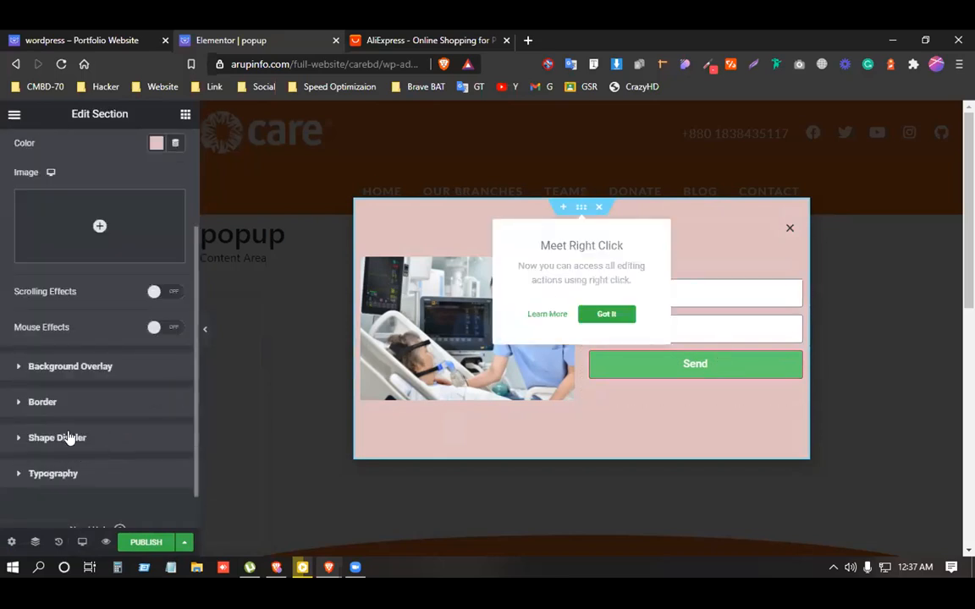
pyautogui.click(70, 436)
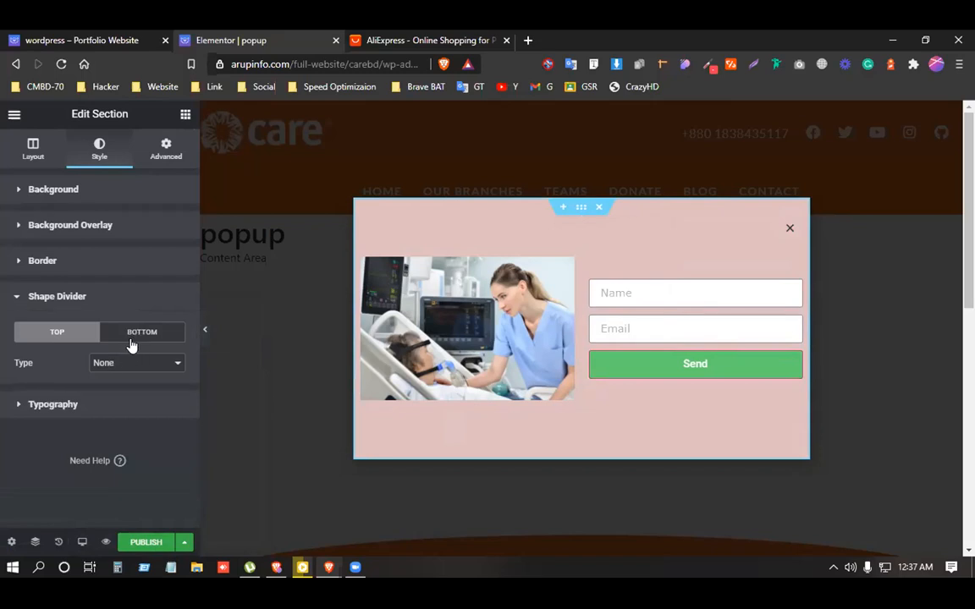
pyautogui.click(141, 341)
pyautogui.click(130, 362)
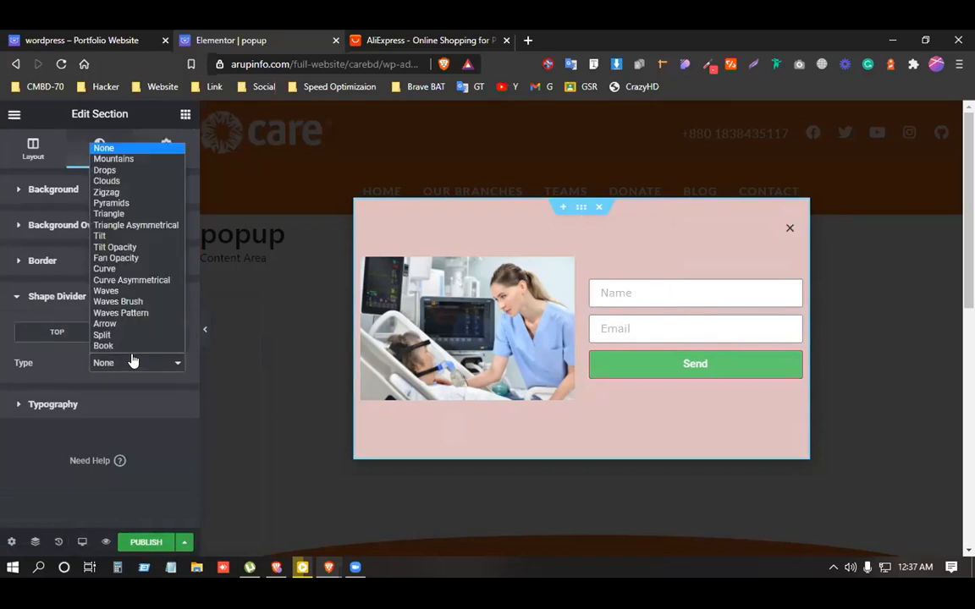
pyautogui.click(127, 159)
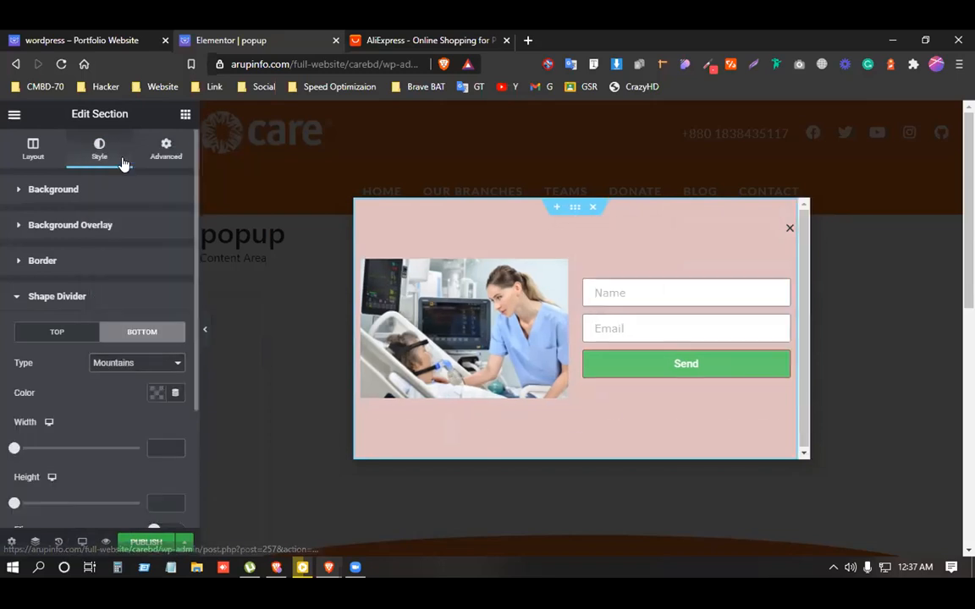
# - Color the bottom shape divider light orange, #DE8956
pyautogui.scroll(-1, 146, 397)
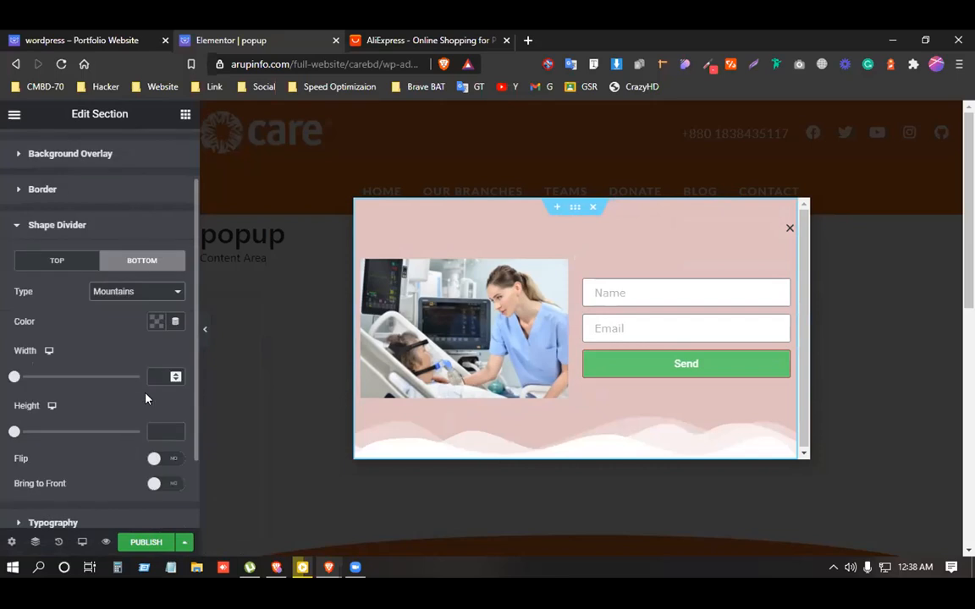
pyautogui.click(155, 321)
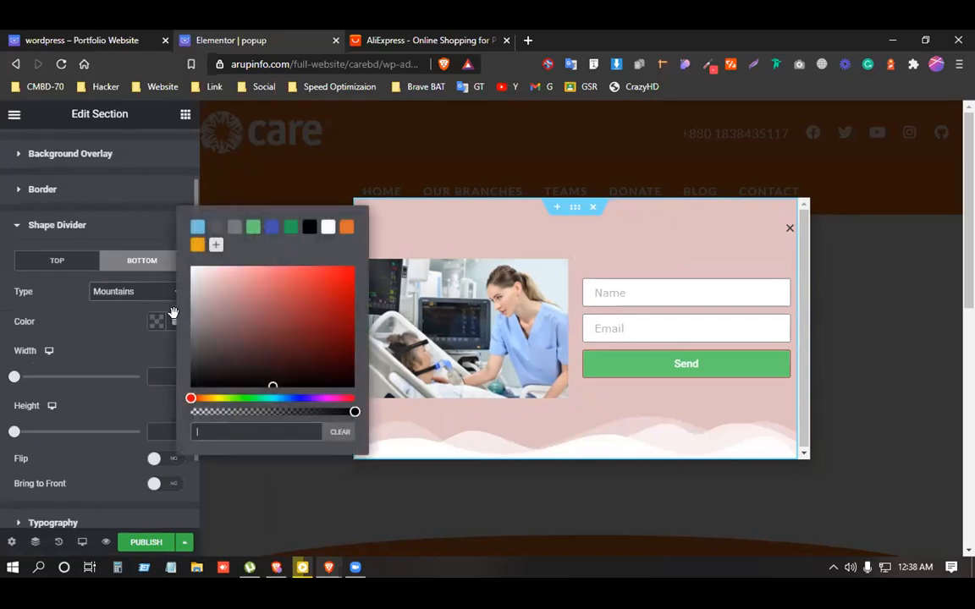
pyautogui.click(346, 227)
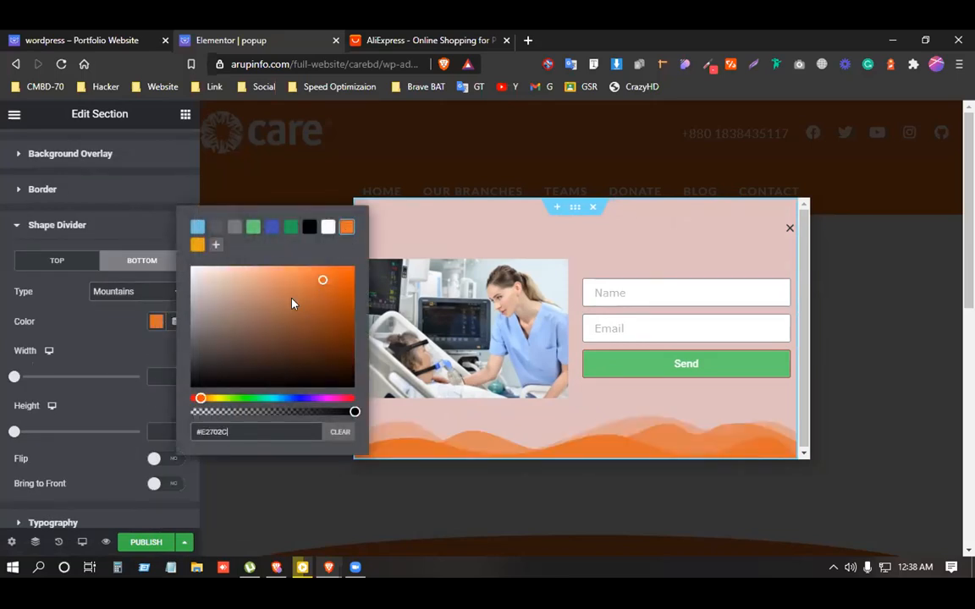
pyautogui.moveTo(292, 303)
pyautogui.mouseDown()
pyautogui.moveTo(289, 315)
pyautogui.moveTo(272, 279)
pyautogui.moveTo(279, 281)
pyautogui.mouseUp()
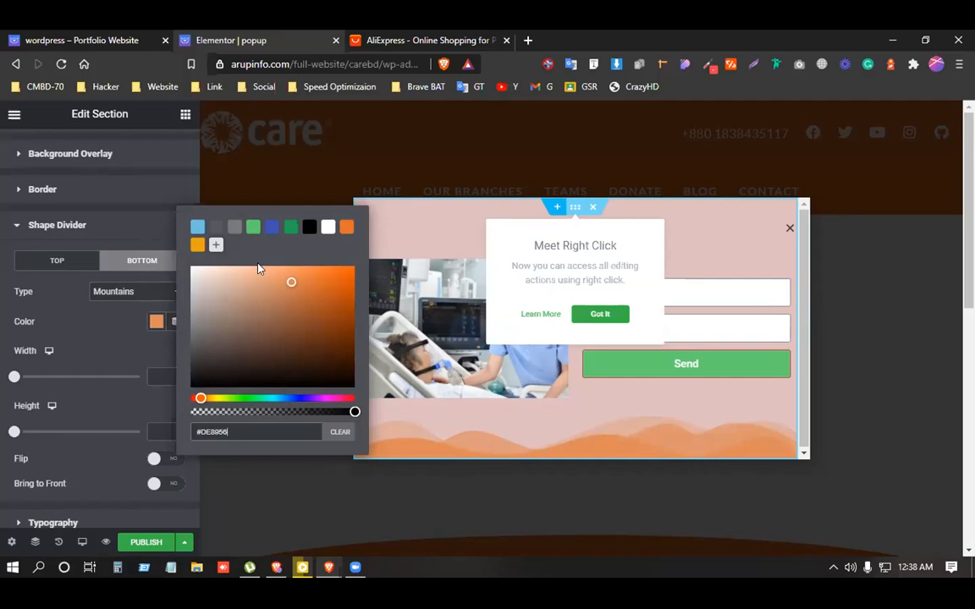
pyautogui.click(186, 113)
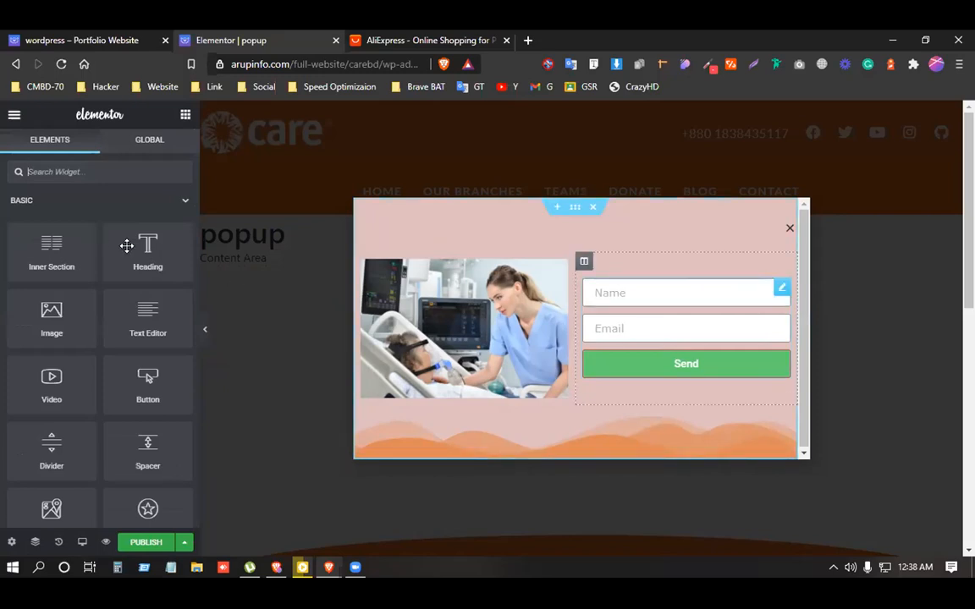
pyautogui.moveTo(148, 250); pyautogui.dragTo(677, 313)
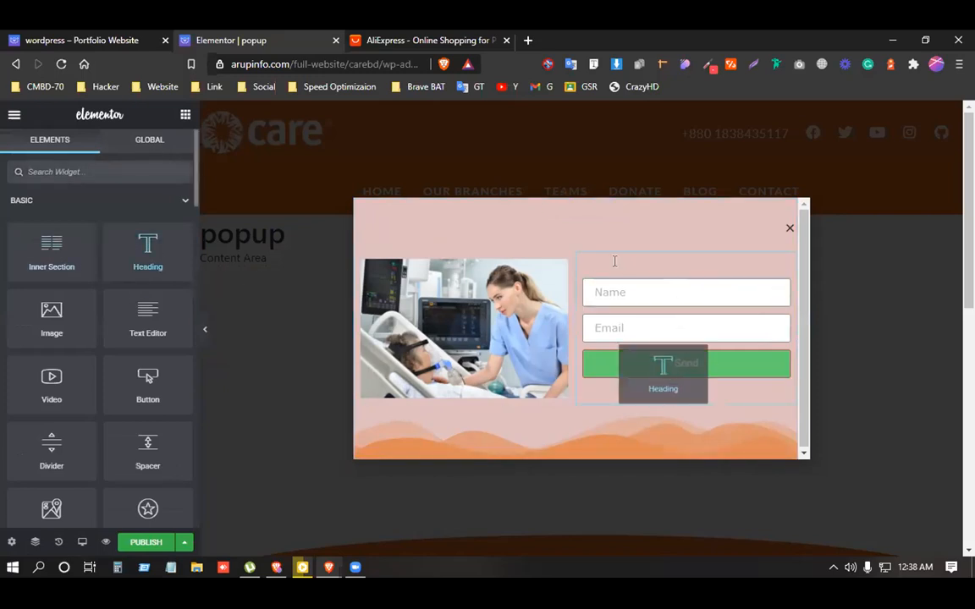
pyautogui.moveTo(580, 259)
pyautogui.mouseDown()
pyautogui.moveTo(562, 251)
pyautogui.moveTo(580, 254)
pyautogui.mouseUp()
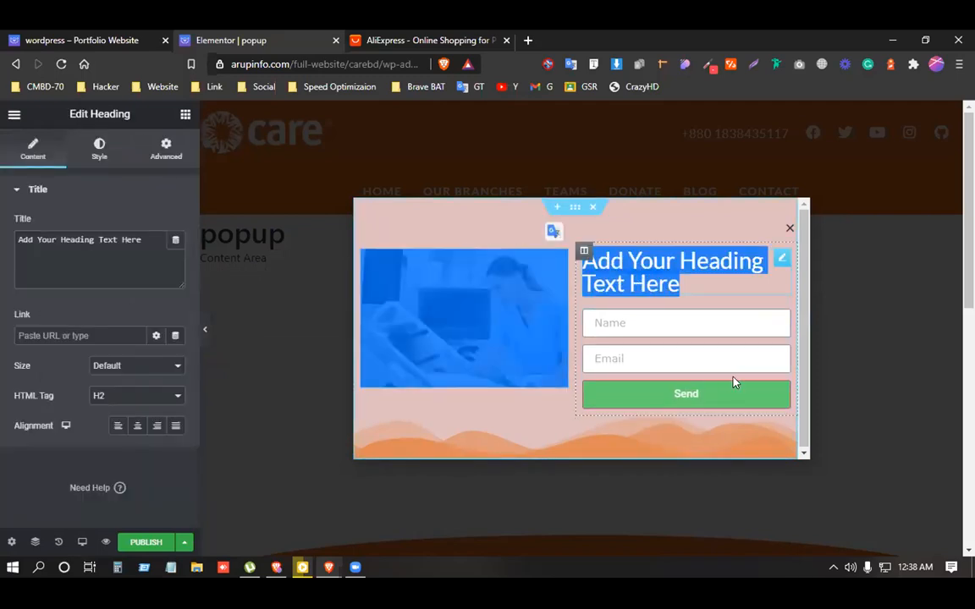
pyautogui.hotkey('ctrl', 'z')
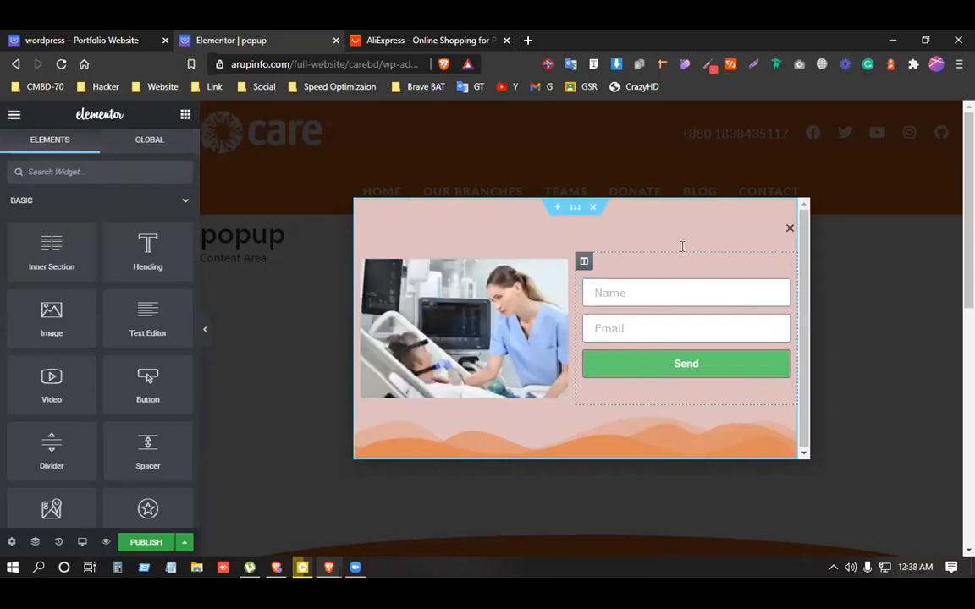
# - Add a centered heading widget above the name/email form with the title "Subscribe Us"
pyautogui.moveTo(148, 250); pyautogui.dragTo(687, 298)
pyautogui.hotkey('ctrl', 'a')
pyautogui.write('Subs')
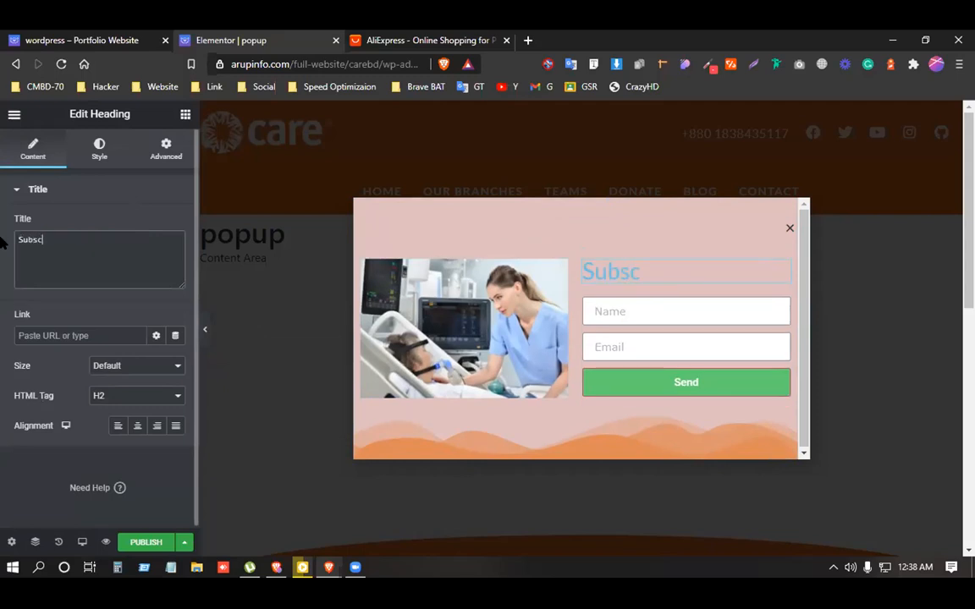
pyautogui.press('BackSpace')
pyautogui.write('cribe Us')
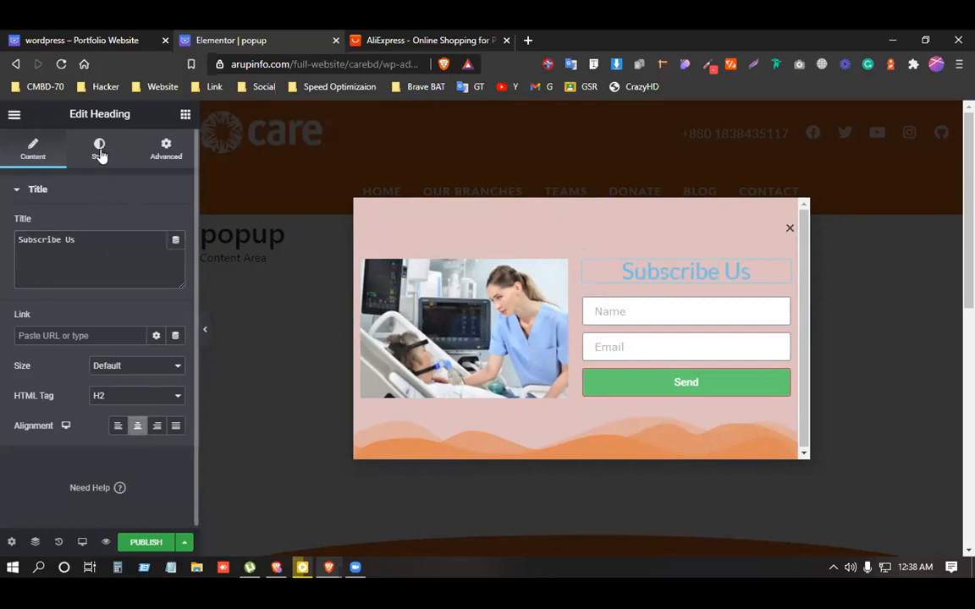
# - Set the "Subscribe Us" heading's HTML tag to H4 and its text color to black
pyautogui.click(113, 396)
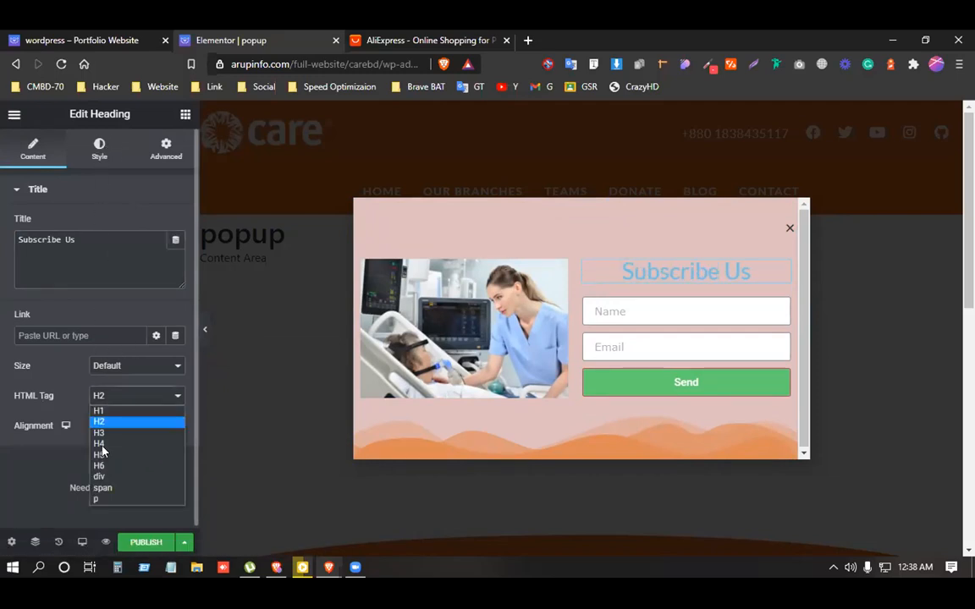
pyautogui.click(100, 445)
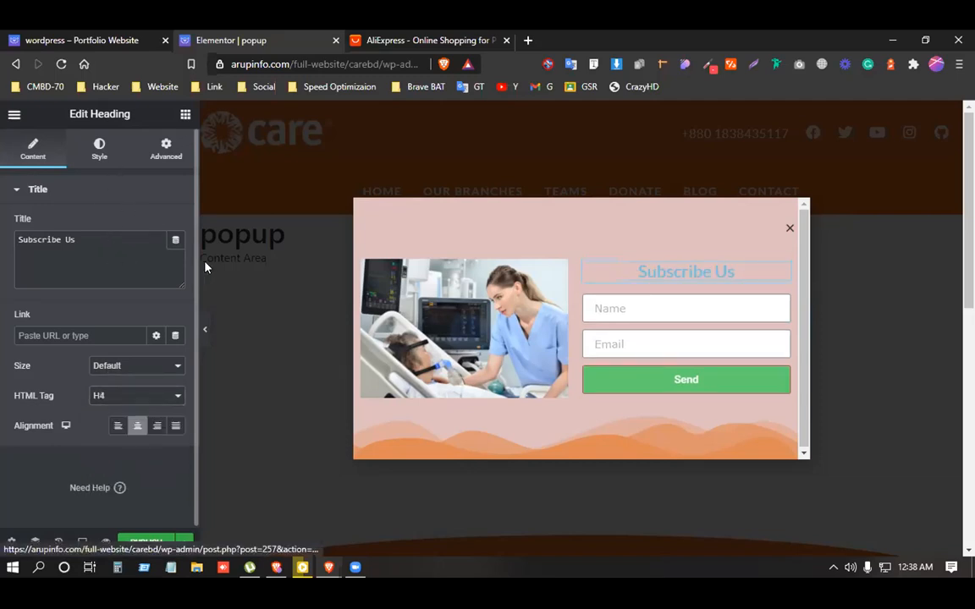
pyautogui.click(99, 149)
pyautogui.click(157, 224)
pyautogui.click(219, 258)
pyautogui.click(237, 261)
pyautogui.click(217, 262)
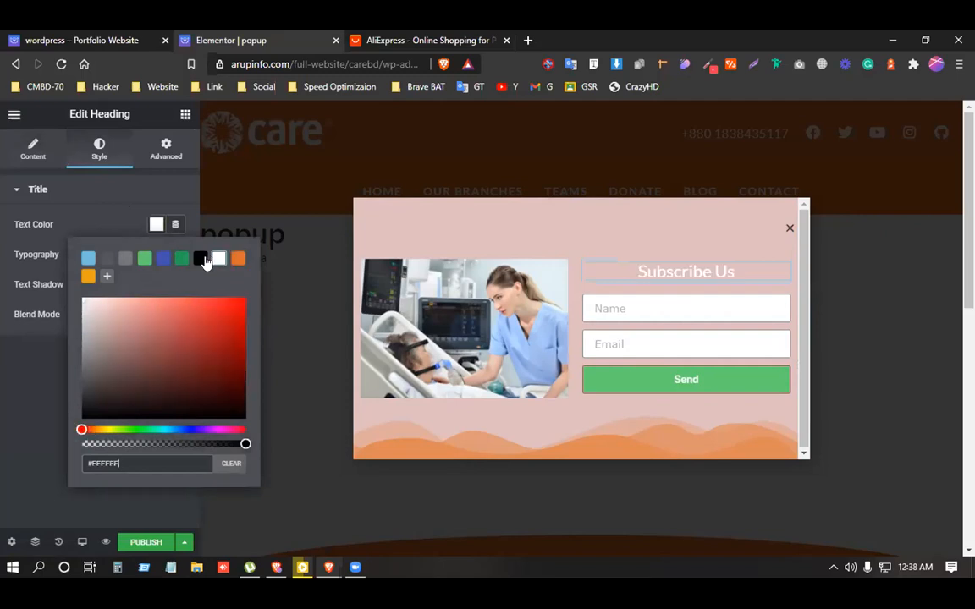
pyautogui.click(126, 191)
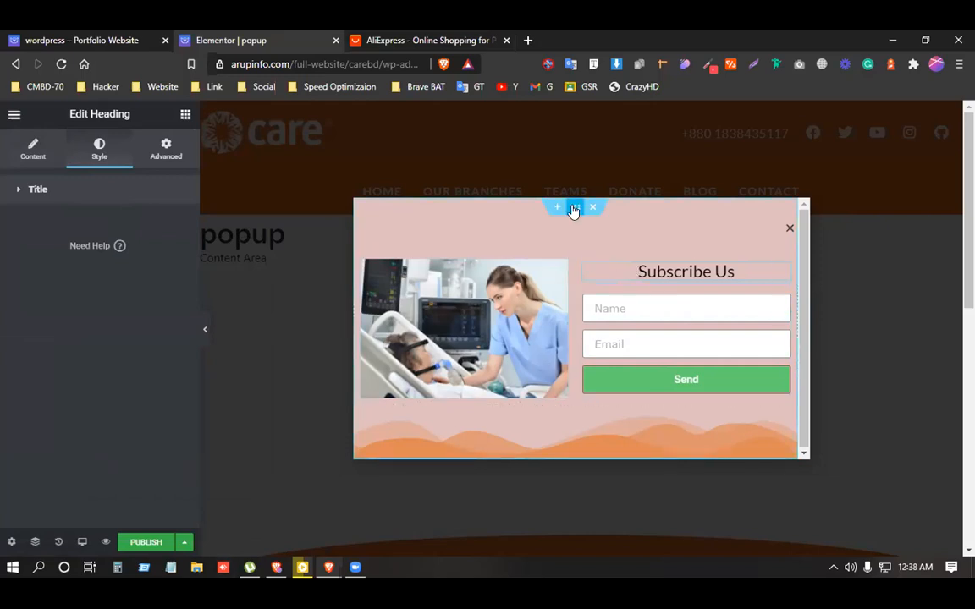
# - Set the popup section's padding to 20 px on all four sides
pyautogui.moveTo(57, 257); pyautogui.dragTo(38, 288)
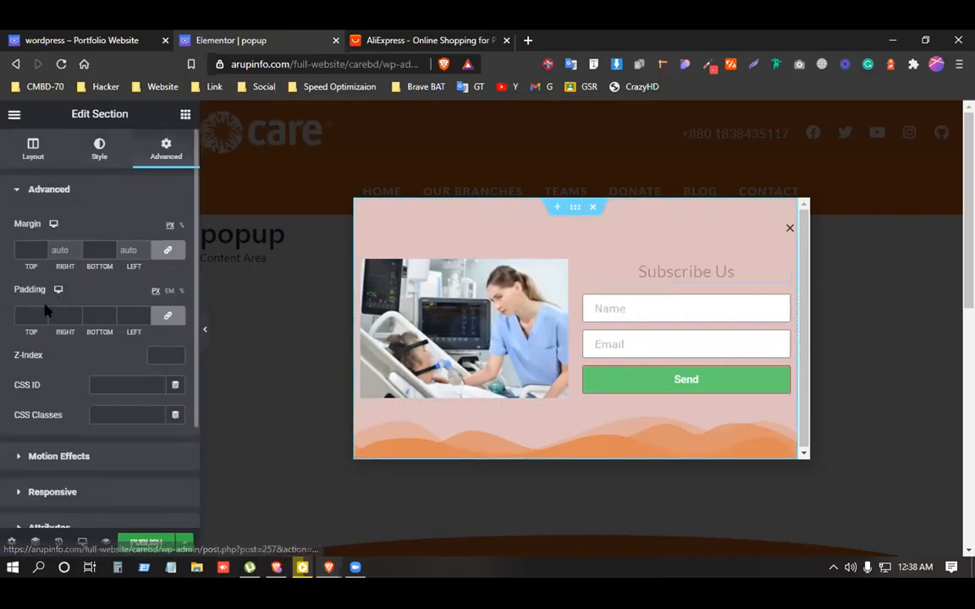
pyautogui.click(28, 312)
pyautogui.write('50')
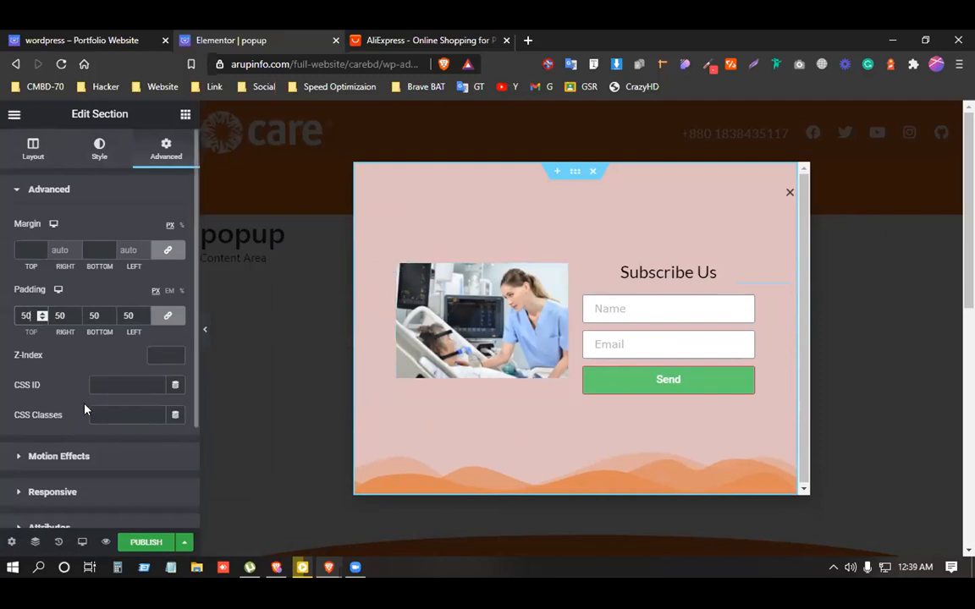
pyautogui.moveTo(30, 316); pyautogui.dragTo(12, 321)
pyautogui.write('20')
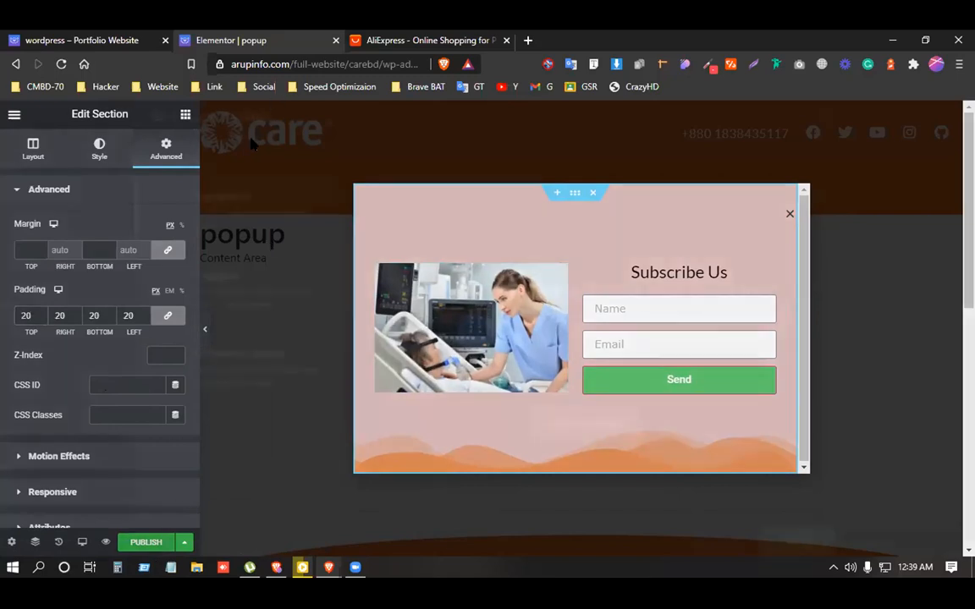
# - Start publishing the popup and add a display condition that includes the Entire Site
pyautogui.click(146, 541)
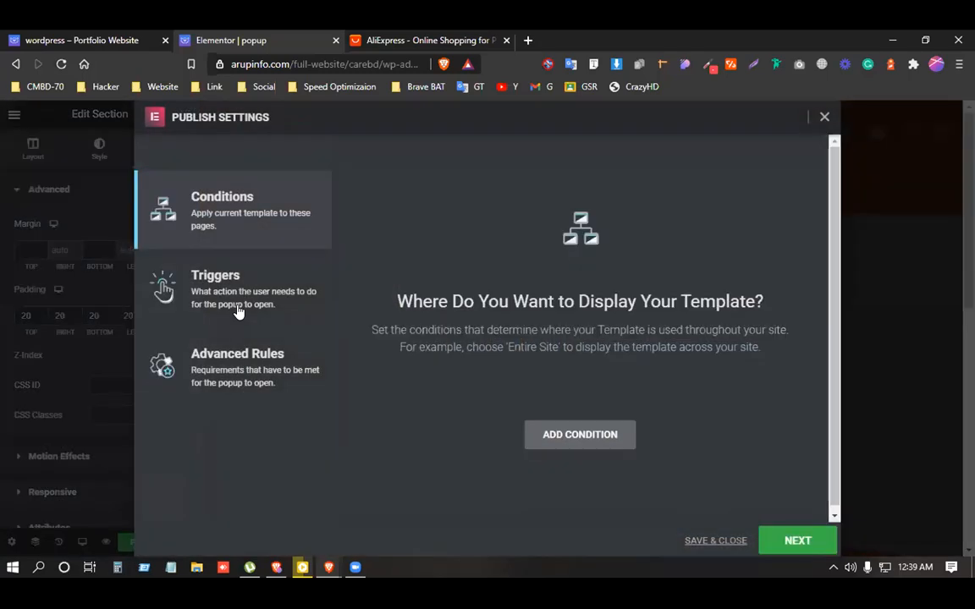
pyautogui.click(598, 434)
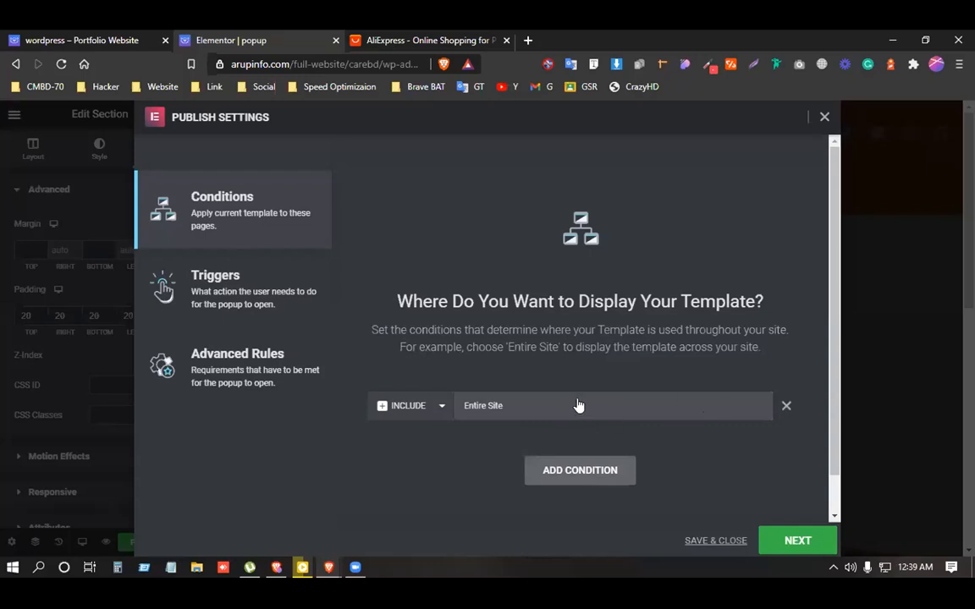
pyautogui.click(499, 411)
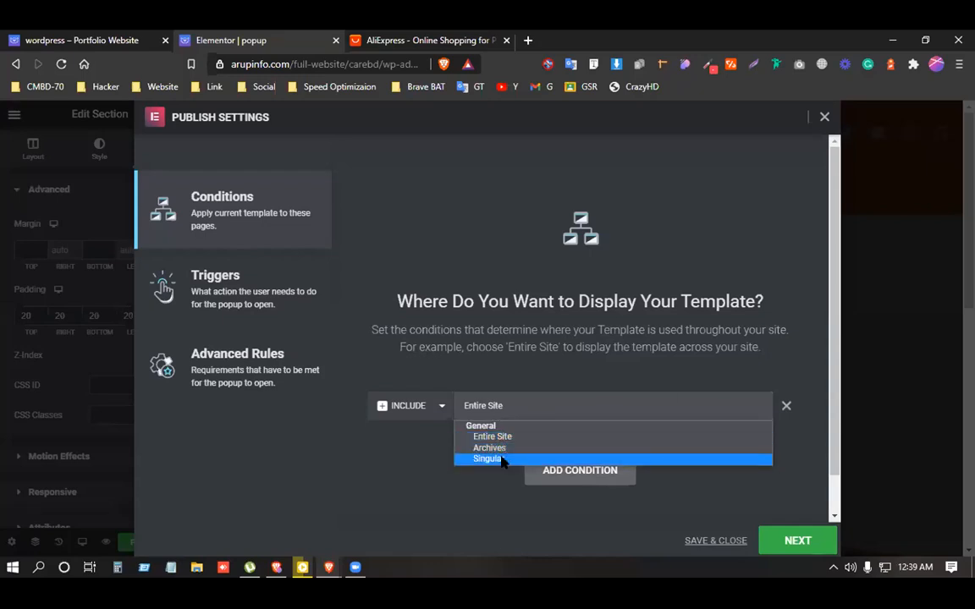
pyautogui.click(498, 411)
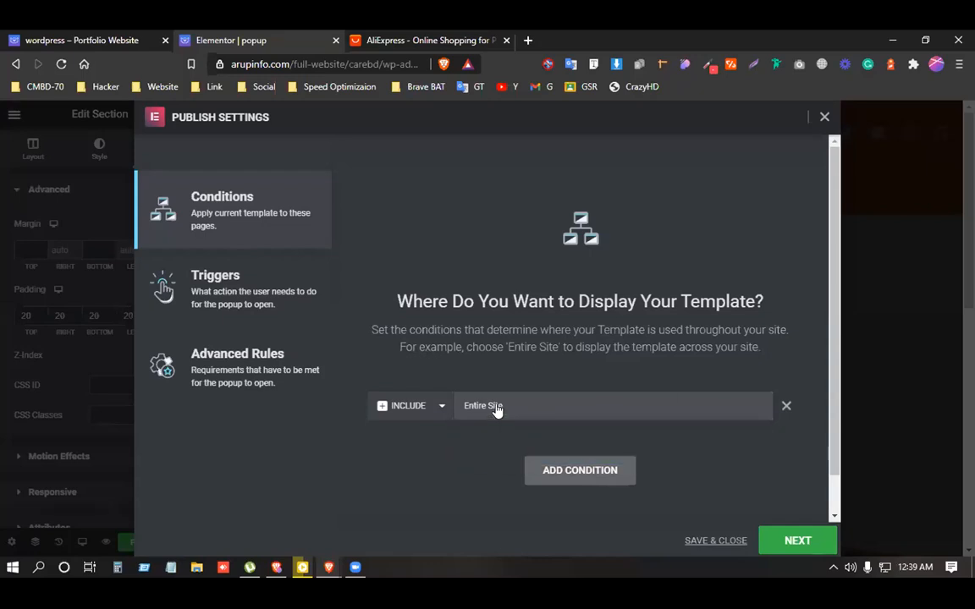
pyautogui.click(218, 289)
pyautogui.click(206, 203)
# - Try limiting the display condition to Singular Pages, choosing the page found by searching "home"
pyautogui.click(578, 409)
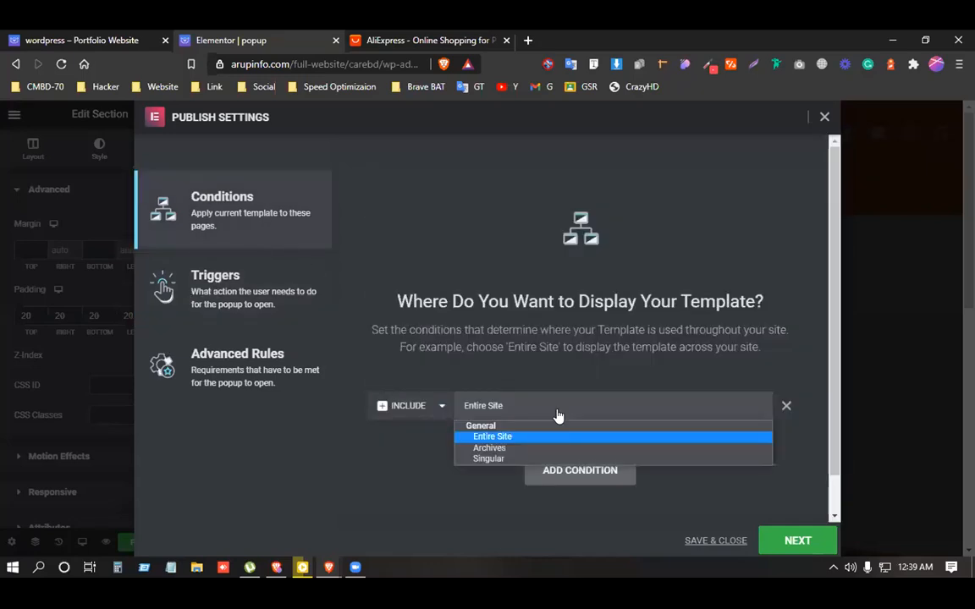
pyautogui.click(508, 459)
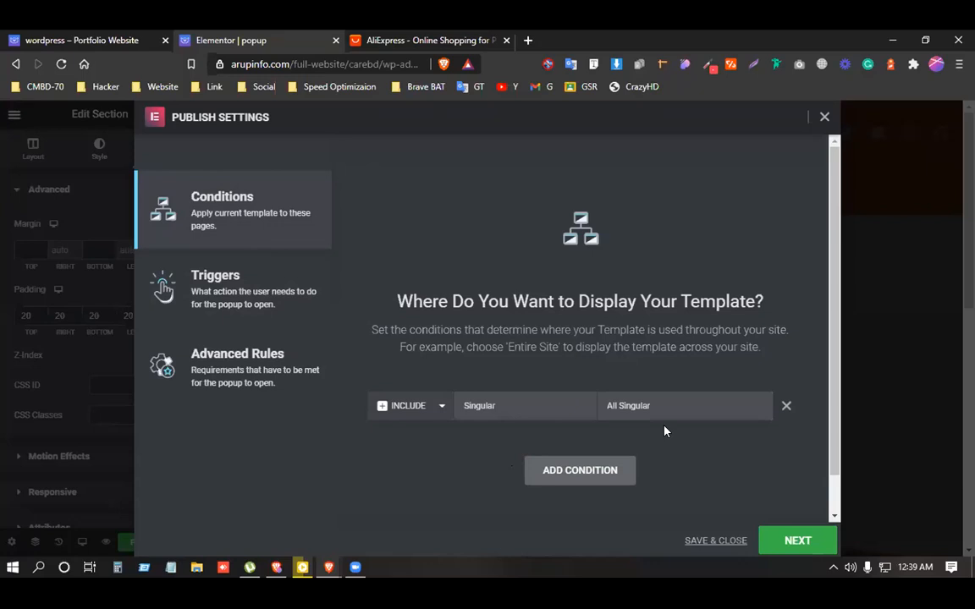
pyautogui.click(700, 413)
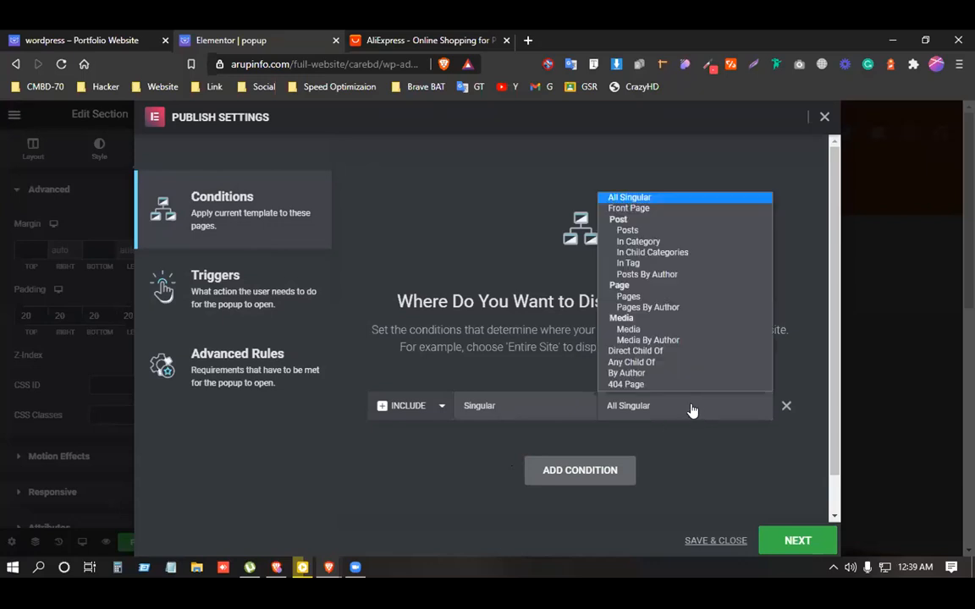
pyautogui.click(643, 296)
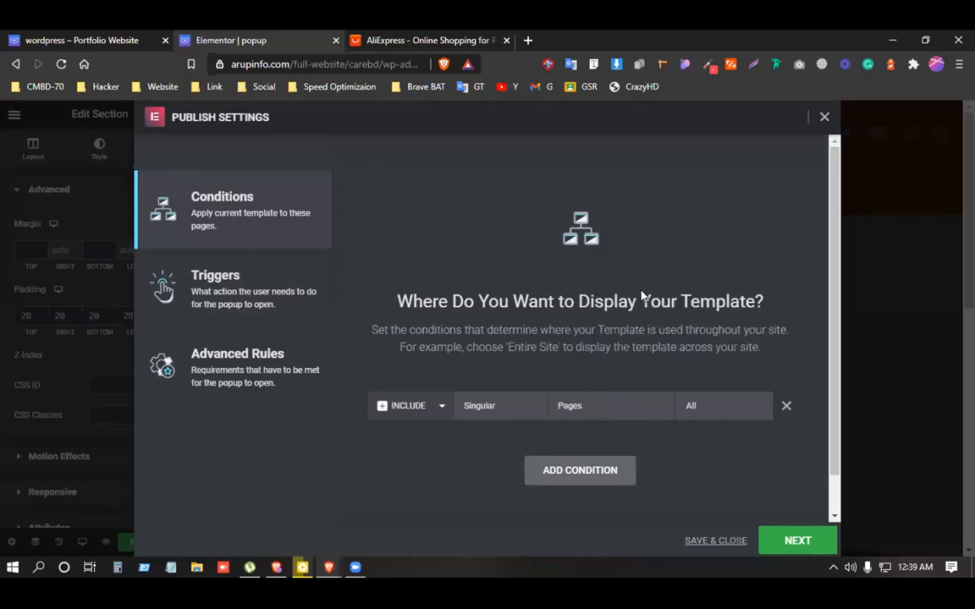
pyautogui.click(694, 407)
pyautogui.write('home')
pyautogui.click(705, 453)
# - Remove the page-specific display condition and add one that includes the Entire Site
pyautogui.click(785, 407)
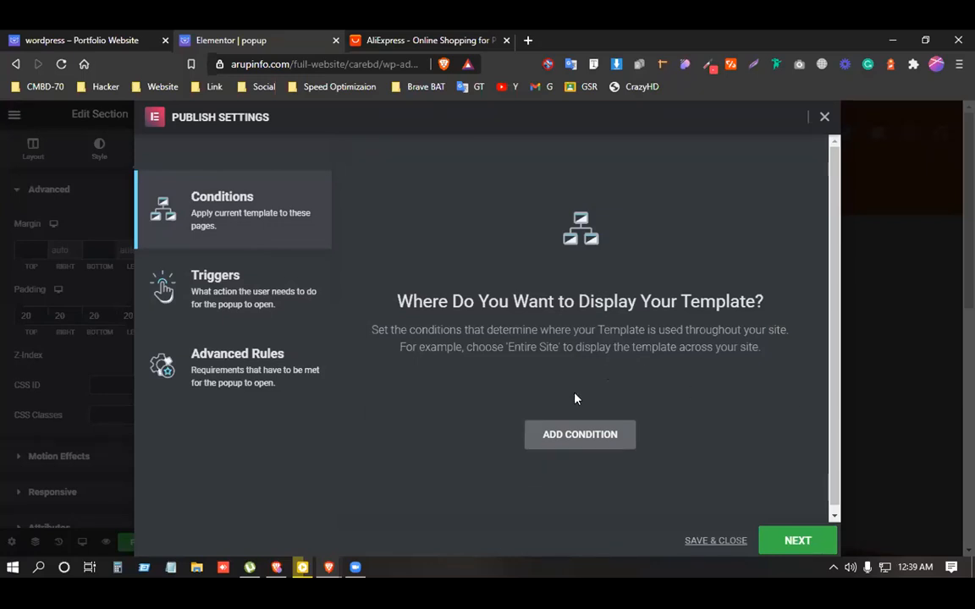
pyautogui.click(573, 434)
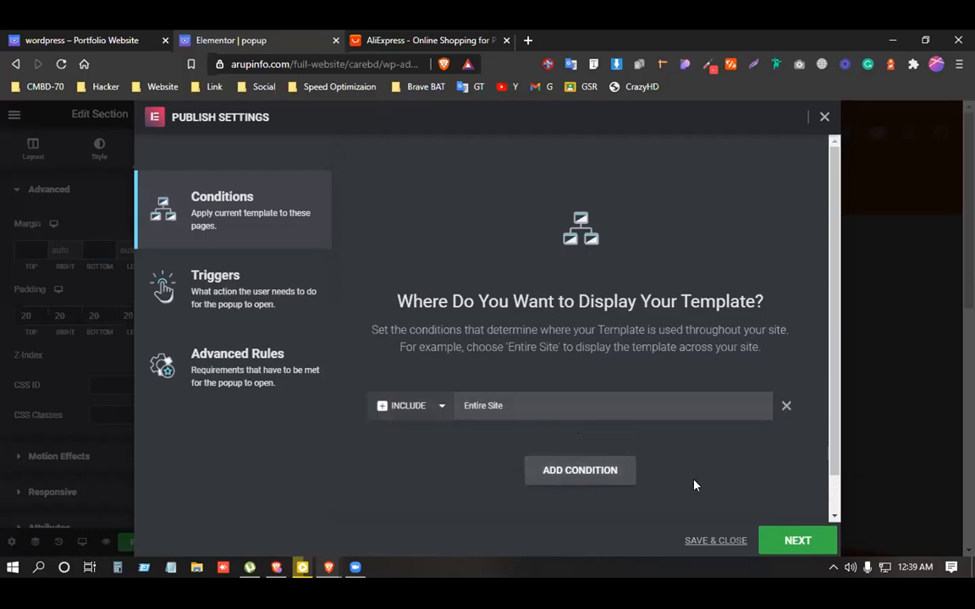
pyautogui.scroll(-1, 557, 407)
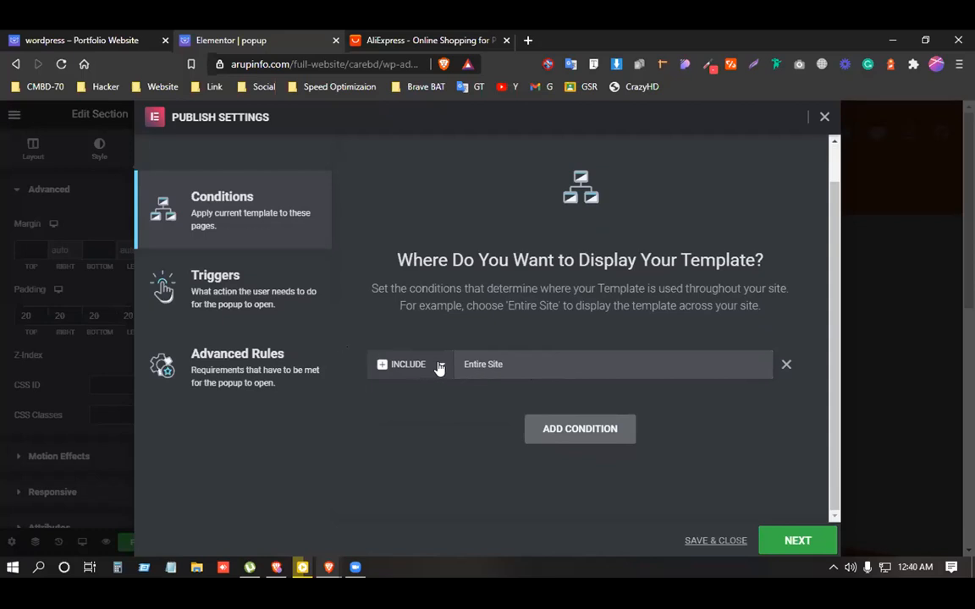
# - Enable the On Page Load trigger and make the popup open within 3 seconds
pyautogui.click(225, 300)
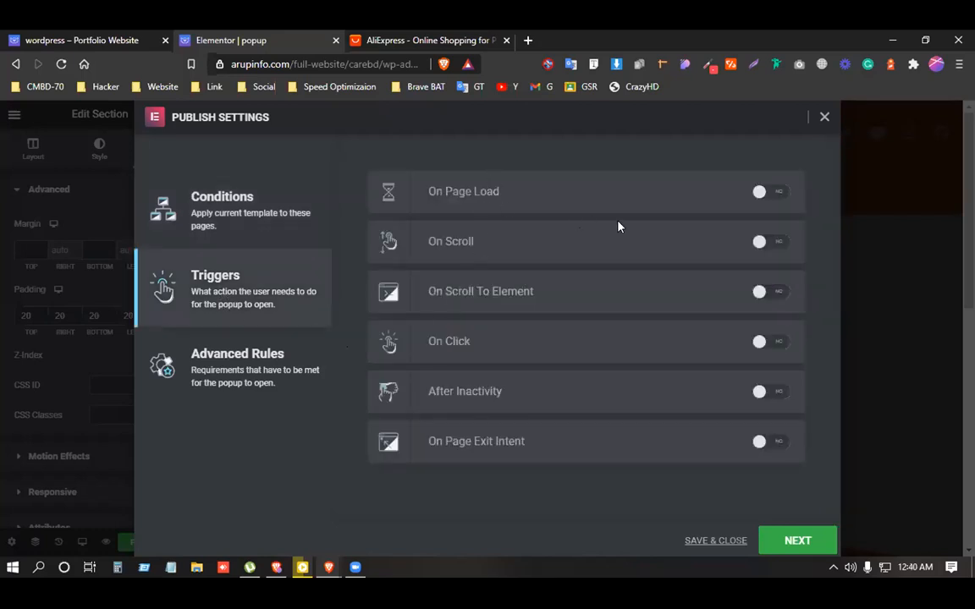
pyautogui.click(757, 192)
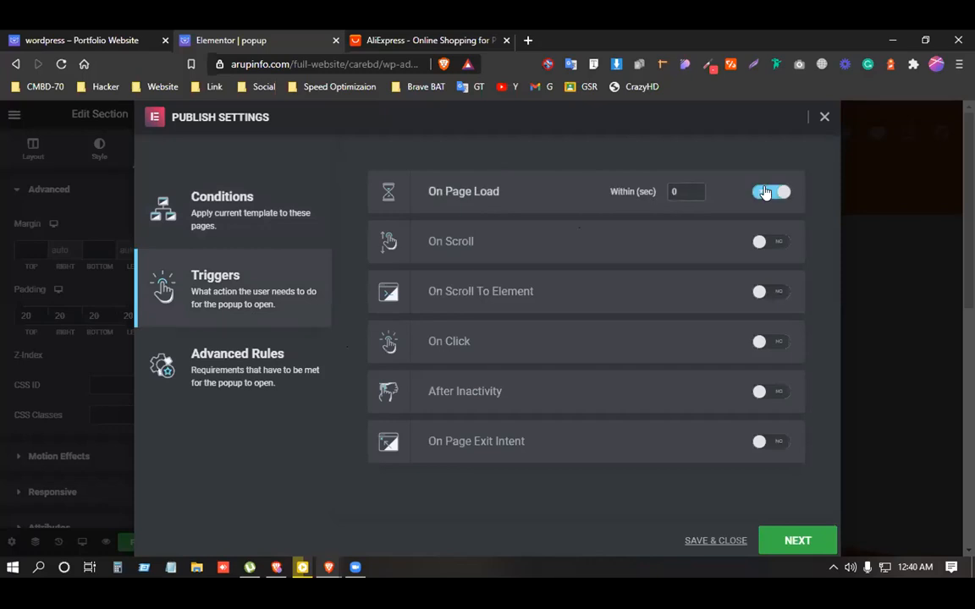
pyautogui.click(674, 193)
pyautogui.click(682, 190)
pyautogui.press('BackSpace')
pyautogui.write('3')
# - Enable the Show on devices advanced rule and remove Mobile, leaving Desktop and Tablet
pyautogui.click(235, 371)
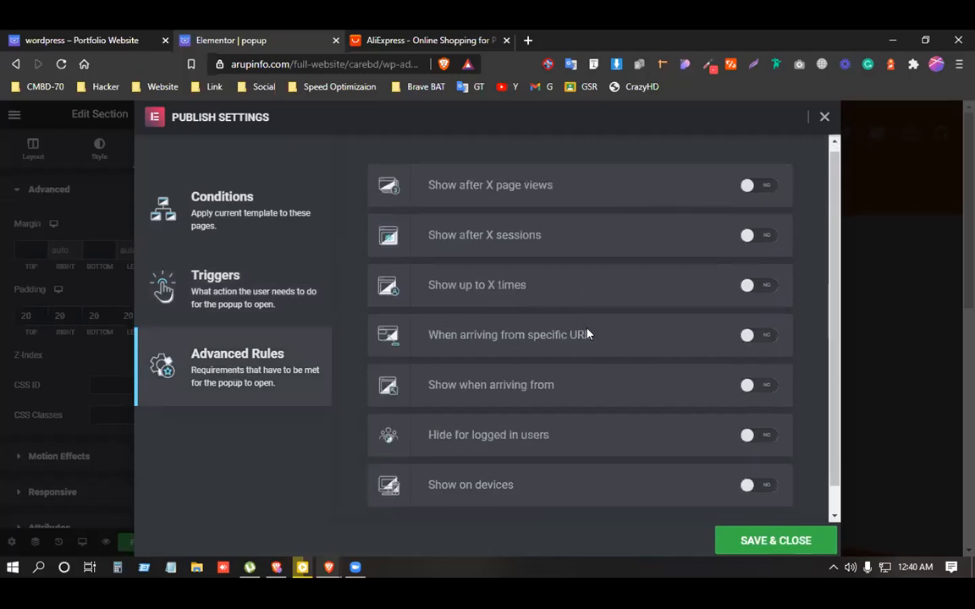
pyautogui.scroll(-1, 587, 333)
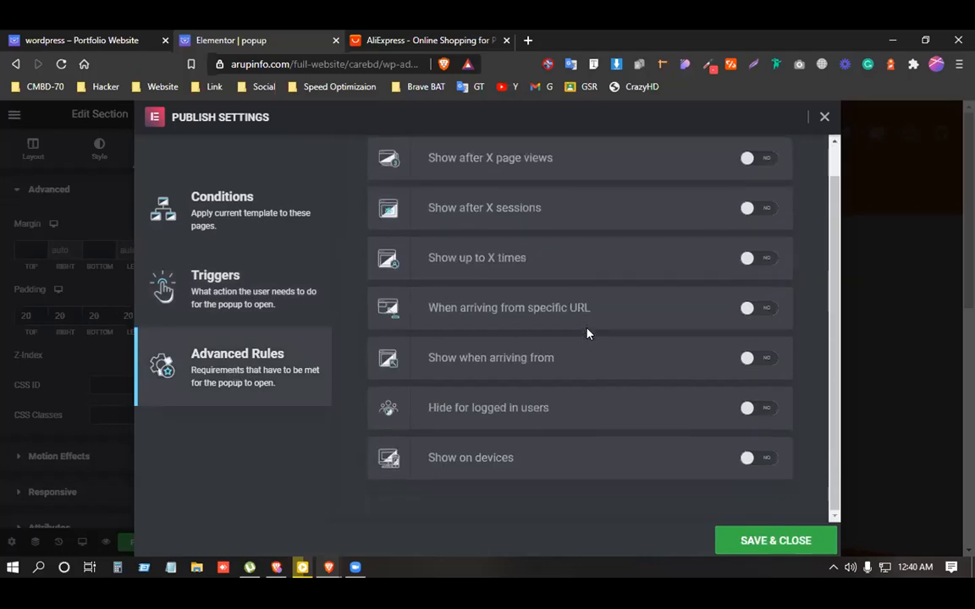
pyautogui.click(759, 461)
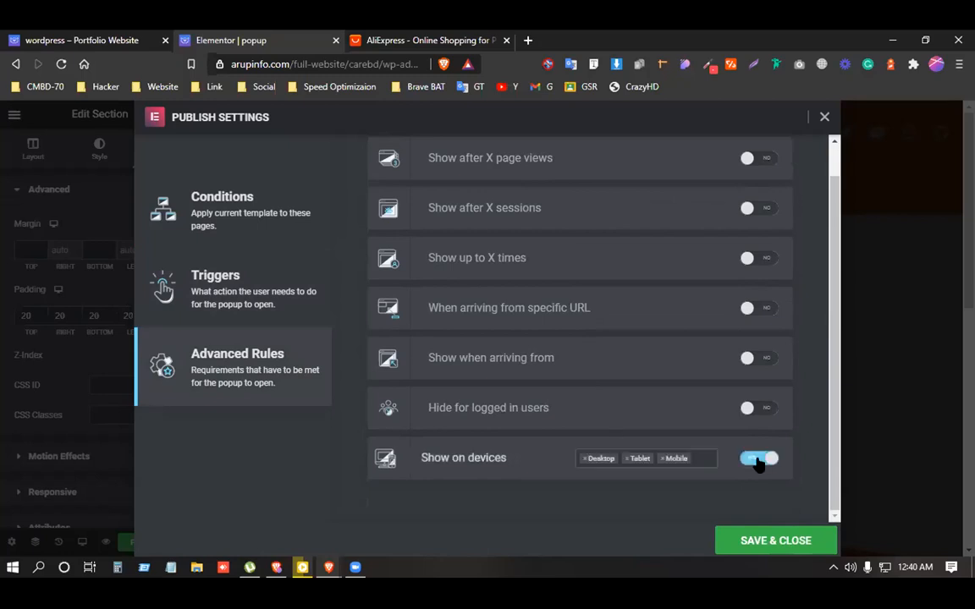
pyautogui.click(659, 460)
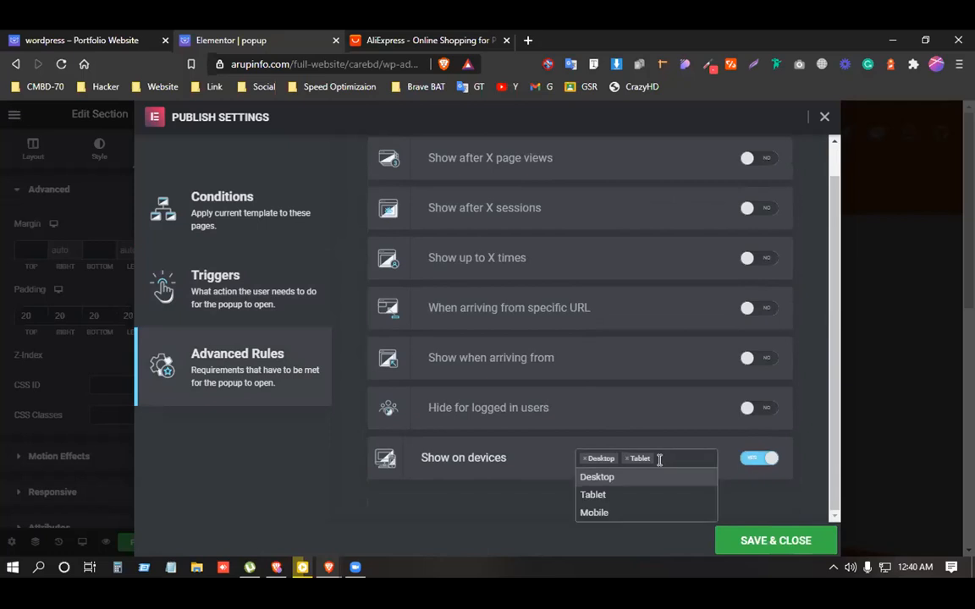
pyautogui.click(518, 509)
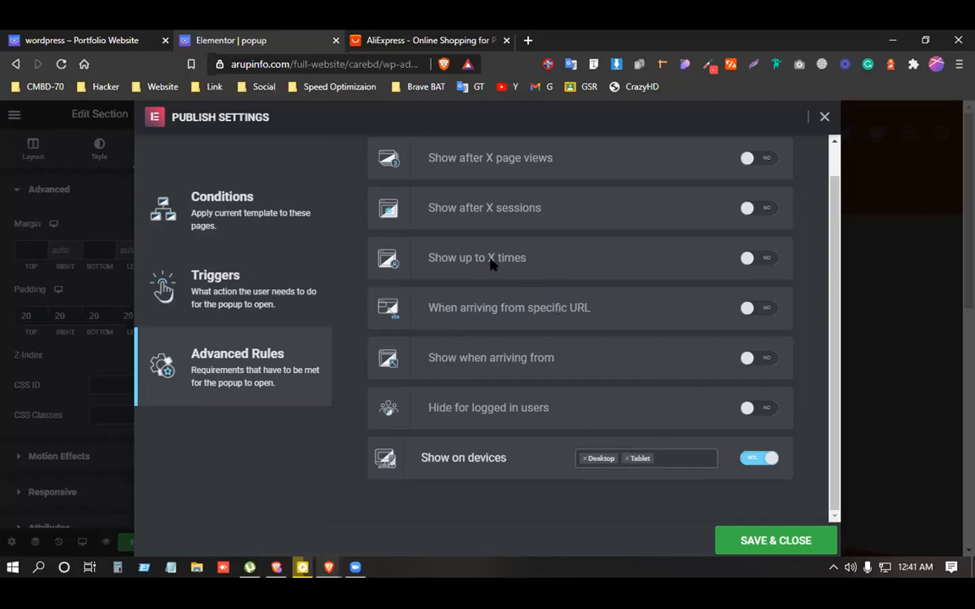
# - Try out the Show up to X times advanced rule and switch it off again
pyautogui.click(761, 260)
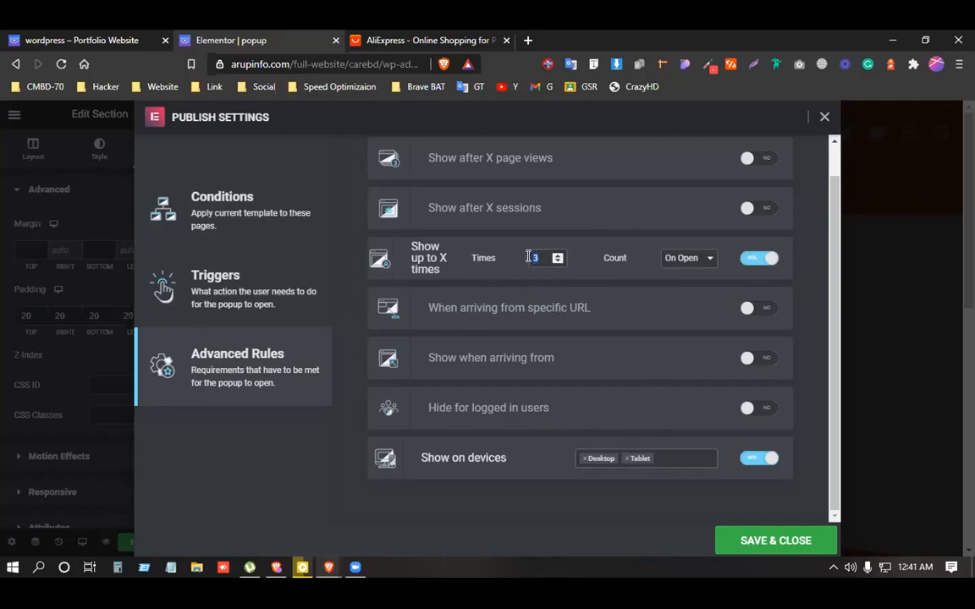
pyautogui.click(545, 256)
pyautogui.click(766, 265)
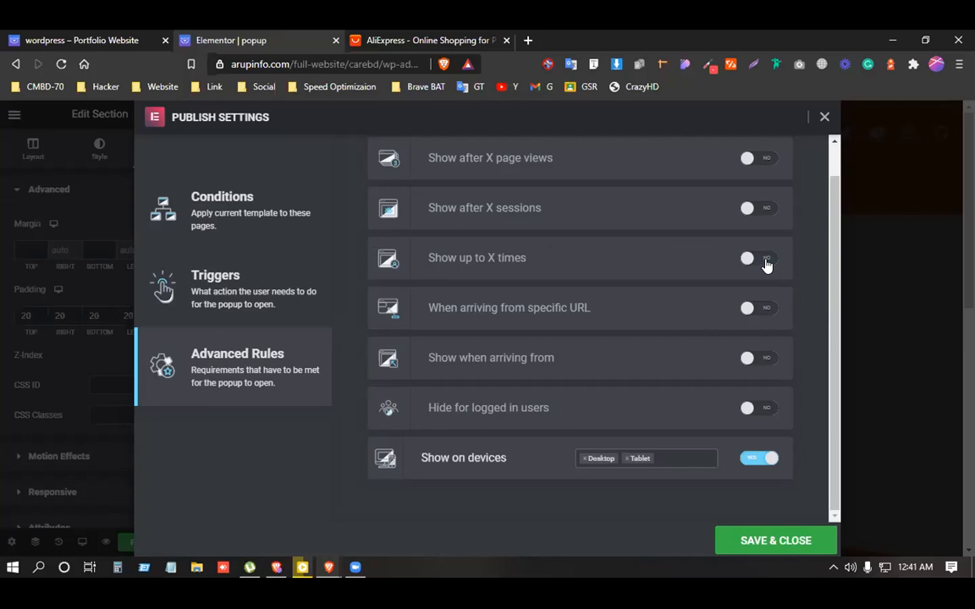
pyautogui.click(766, 265)
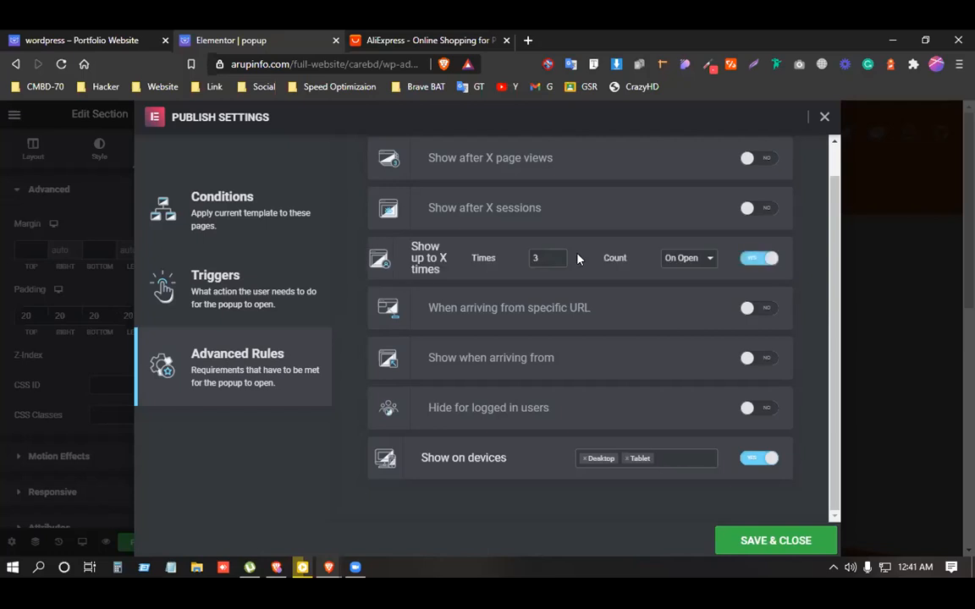
pyautogui.click(766, 264)
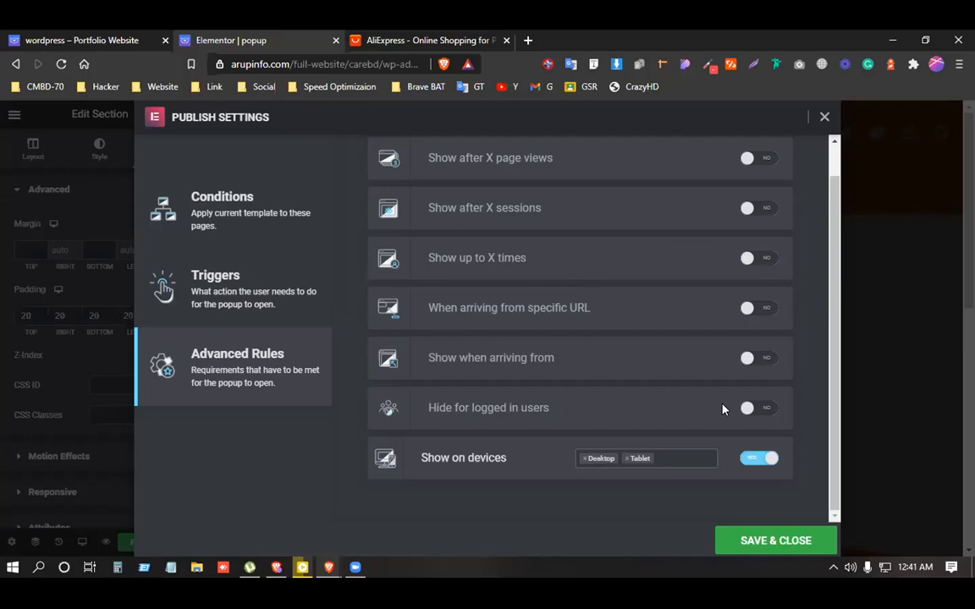
# - Try out the Show after X sessions advanced rule with 3 sessions and switch it off again
pyautogui.click(754, 208)
pyautogui.click(661, 208)
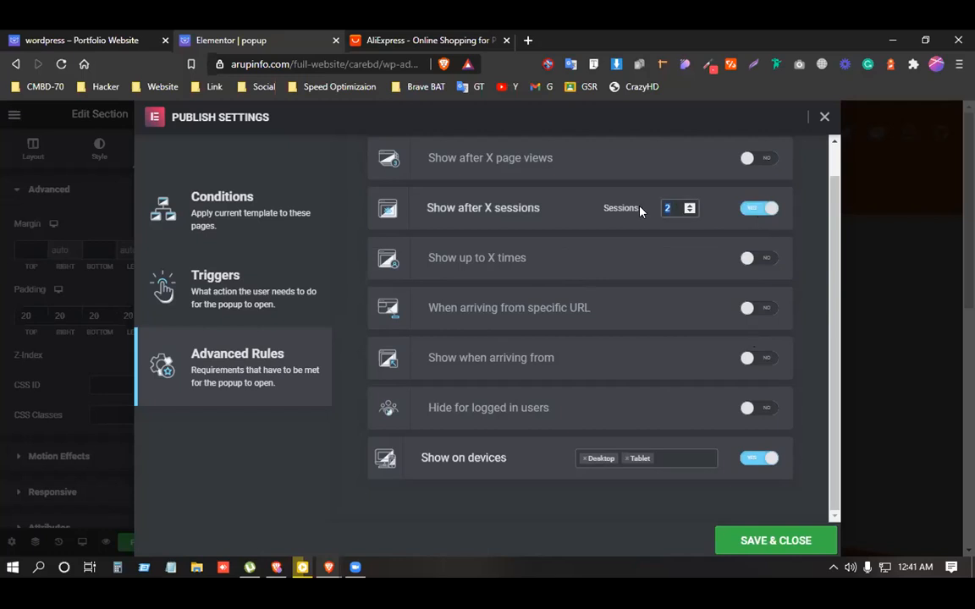
pyautogui.write('3')
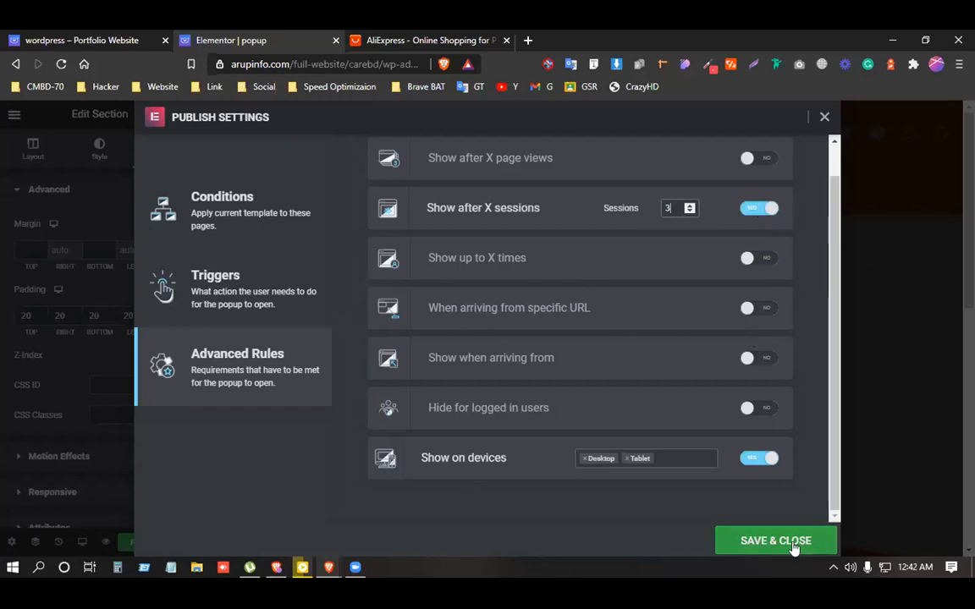
pyautogui.click(759, 213)
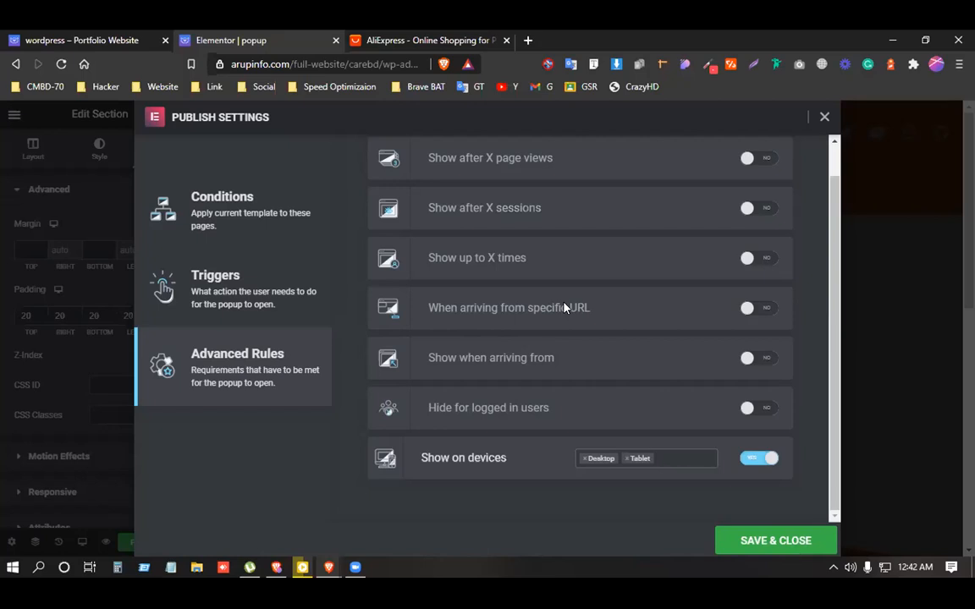
# - Try out the When arriving from specific URL rule, then leave it and Show after X sessions switched off
pyautogui.click(758, 308)
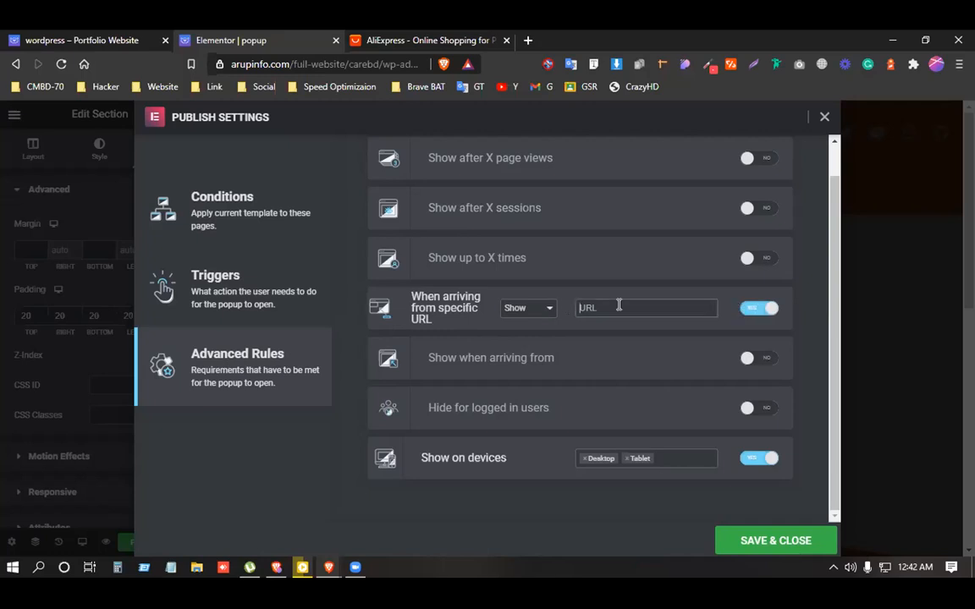
pyautogui.click(652, 313)
pyautogui.click(764, 310)
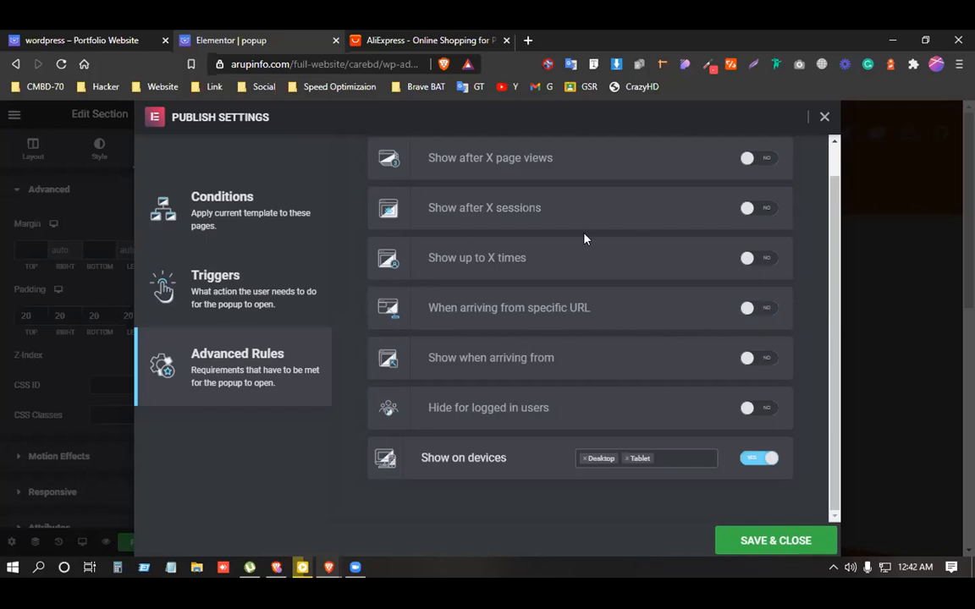
pyautogui.click(747, 209)
pyautogui.click(747, 209)
# - Open the live Care Bangladesh site from the portfolio website's Full Website gallery
pyautogui.click(40, 42)
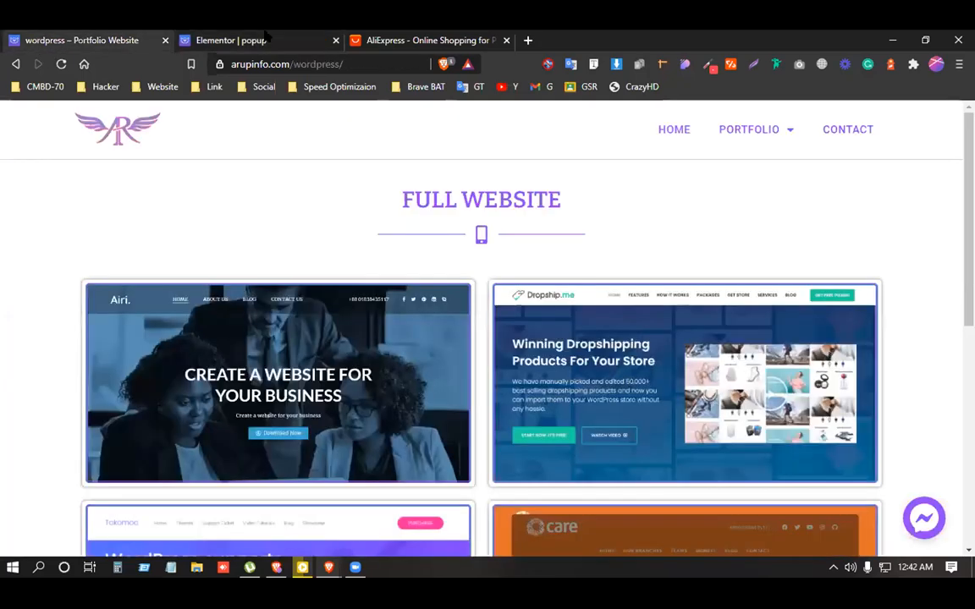
pyautogui.click(271, 39)
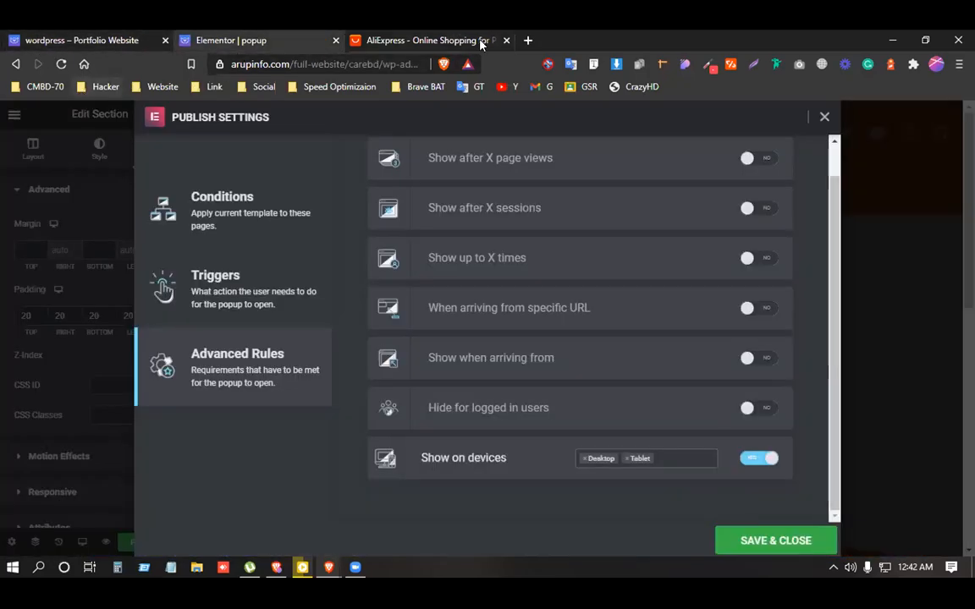
pyautogui.click(86, 39)
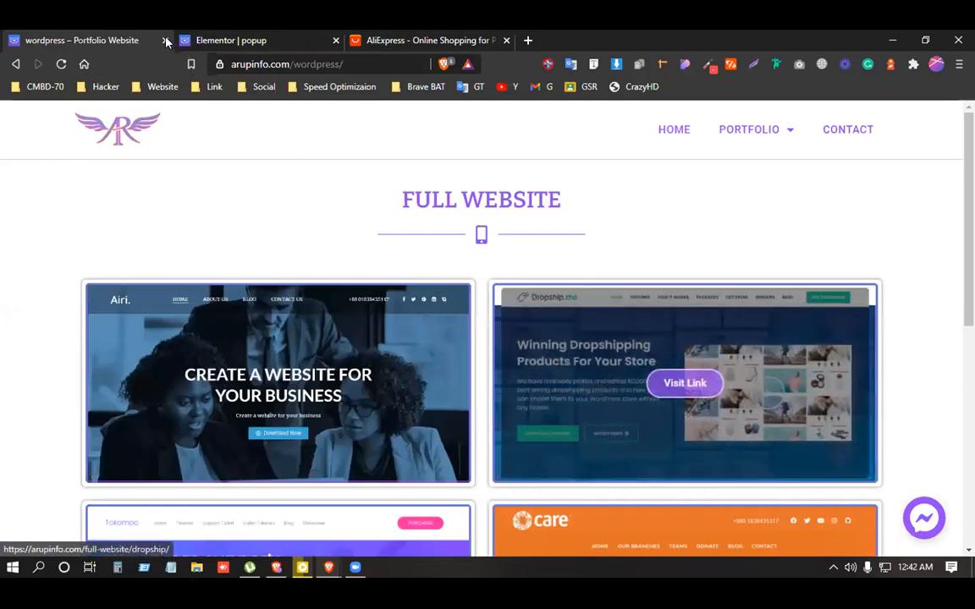
pyautogui.scroll(-1, 206, 109)
pyautogui.scroll(-4, 343, 156)
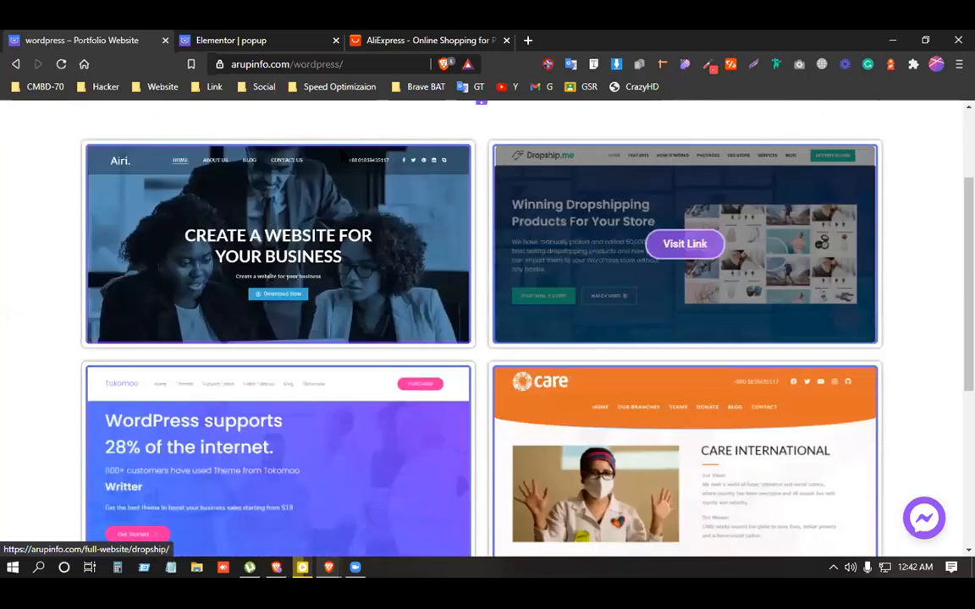
pyautogui.click(316, 164)
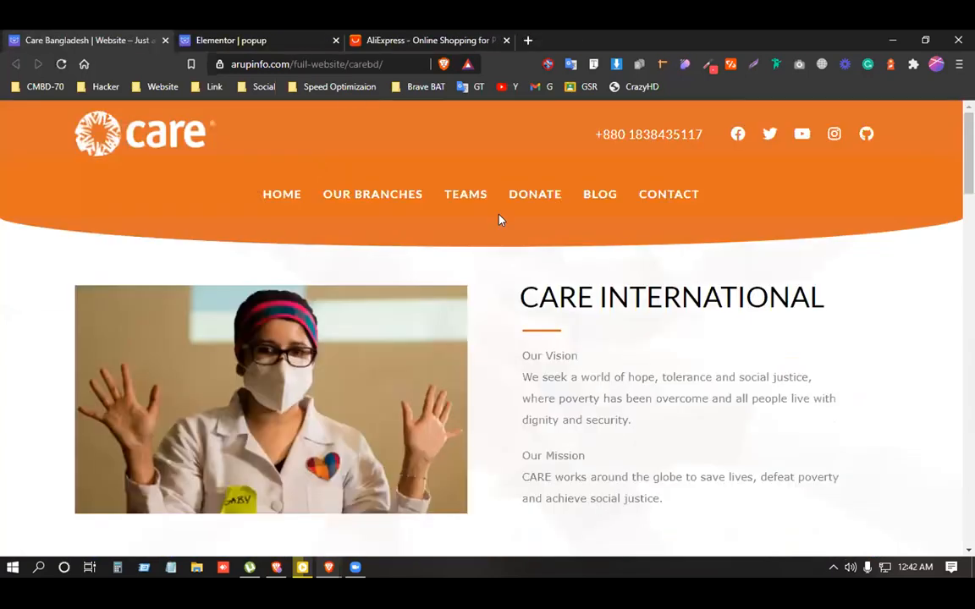
# - Look through the live Care Bangladesh home page from the services section down to the Donate Now section
pyautogui.hotkey('ctrl', 'Tab')
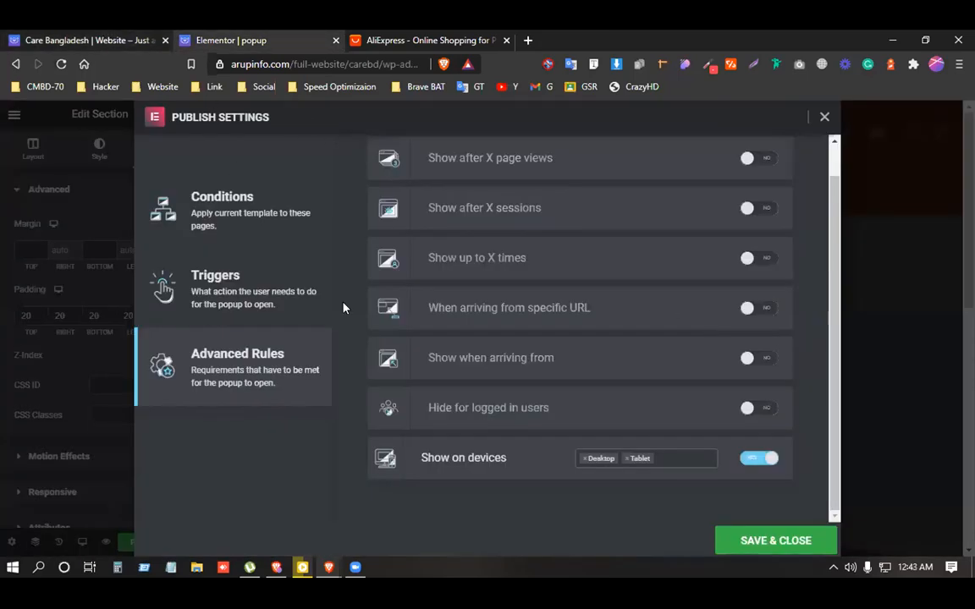
pyautogui.hotkey('ctrl', 'shift', 'Tab')
pyautogui.scroll(-3, 343, 308)
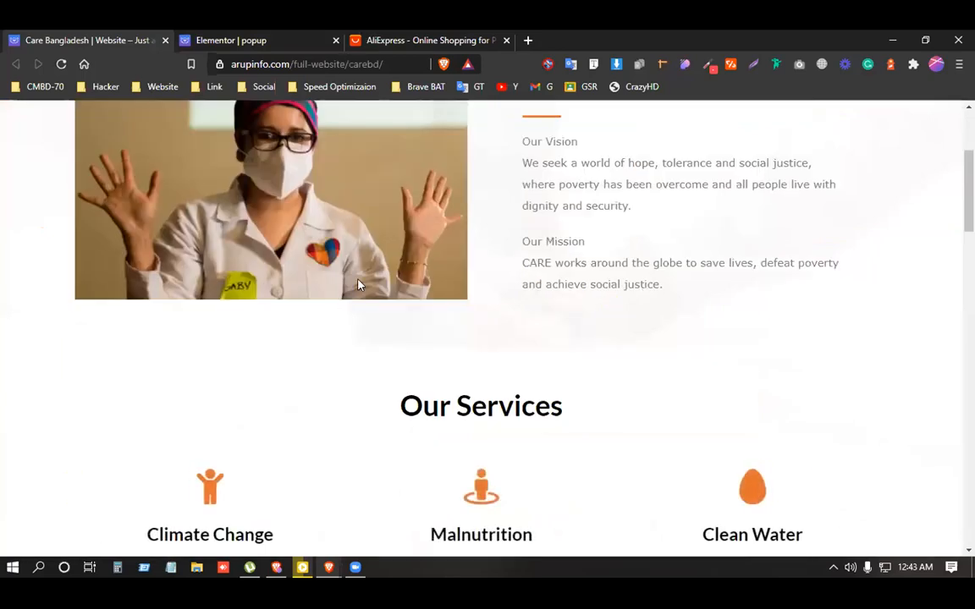
pyautogui.scroll(1, 360, 288)
pyautogui.scroll(-3, 361, 290)
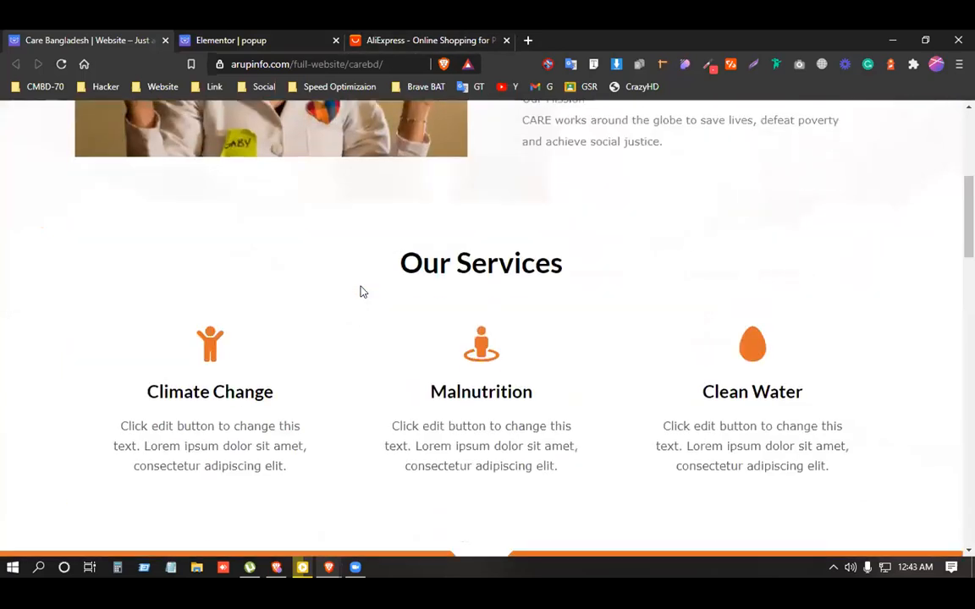
pyautogui.scroll(-2, 362, 292)
pyautogui.scroll(-4, 362, 292)
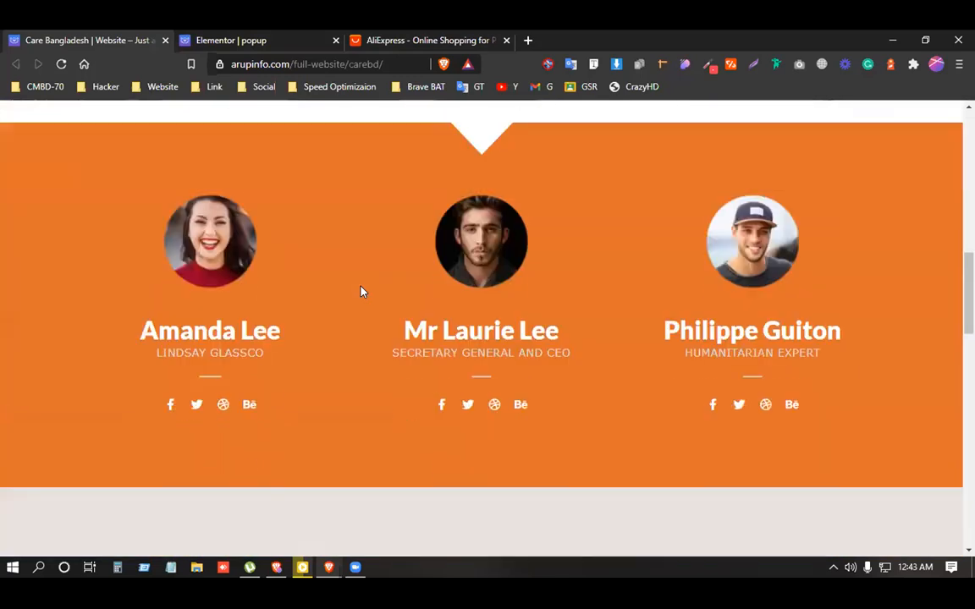
pyautogui.scroll(1, 361, 292)
pyautogui.scroll(-1, 362, 292)
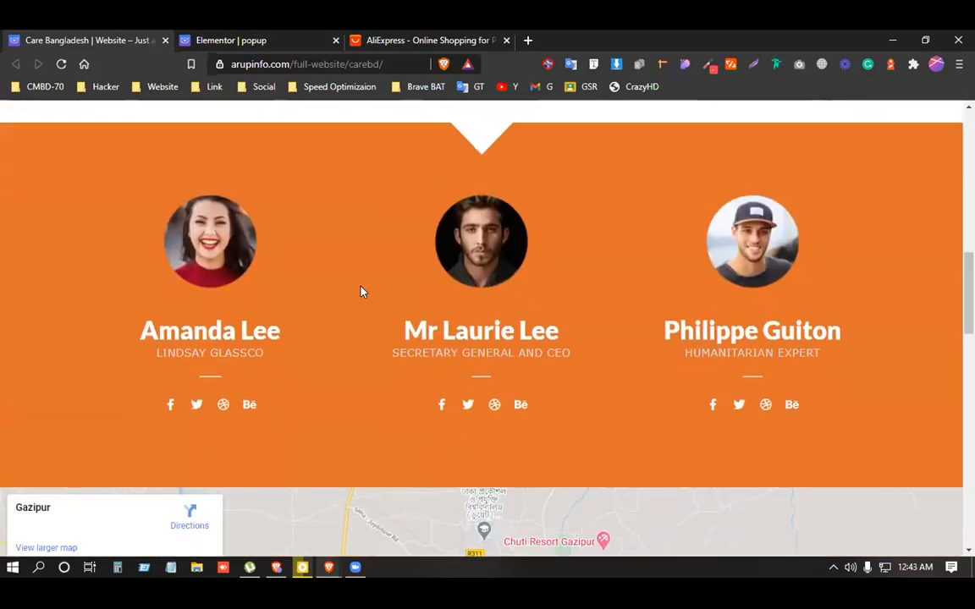
pyautogui.scroll(-1, 362, 292)
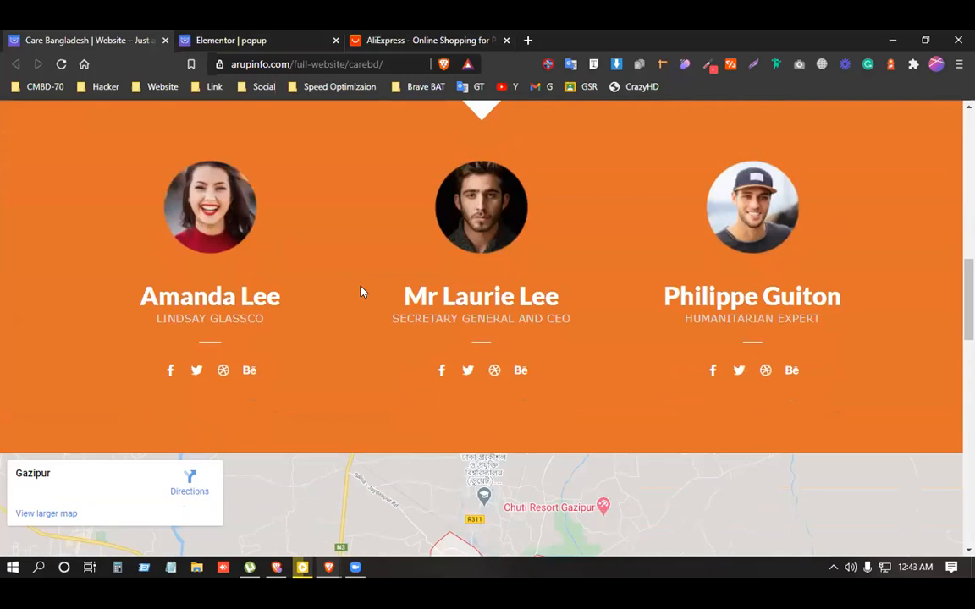
pyautogui.scroll(-3, 361, 292)
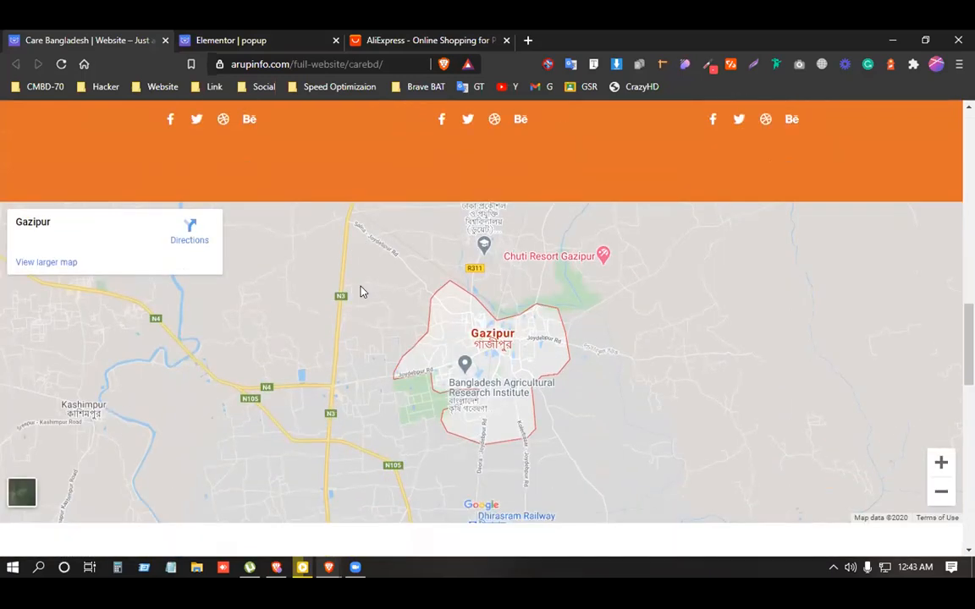
pyautogui.scroll(-1, 360, 294)
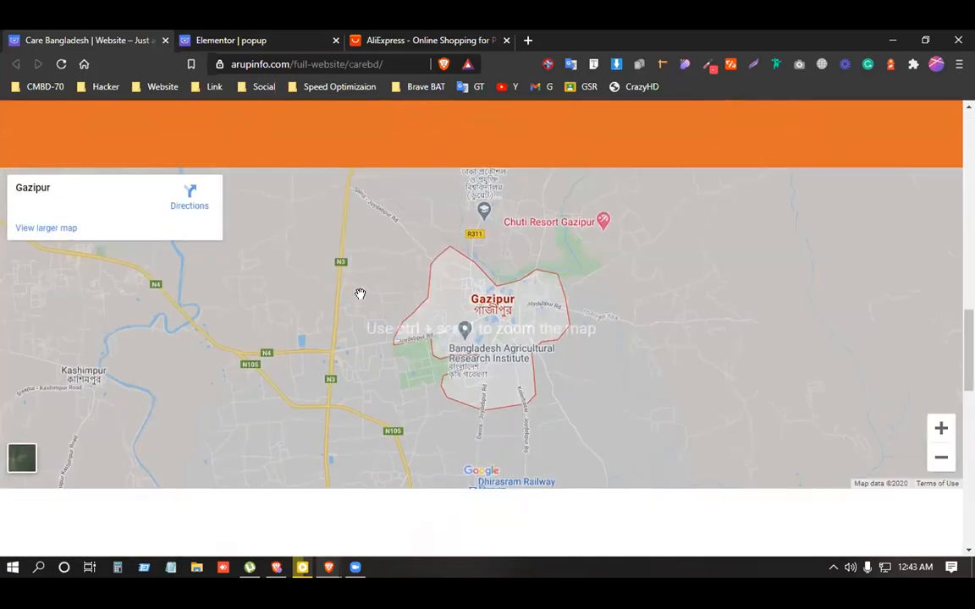
pyautogui.scroll(-1, 360, 294)
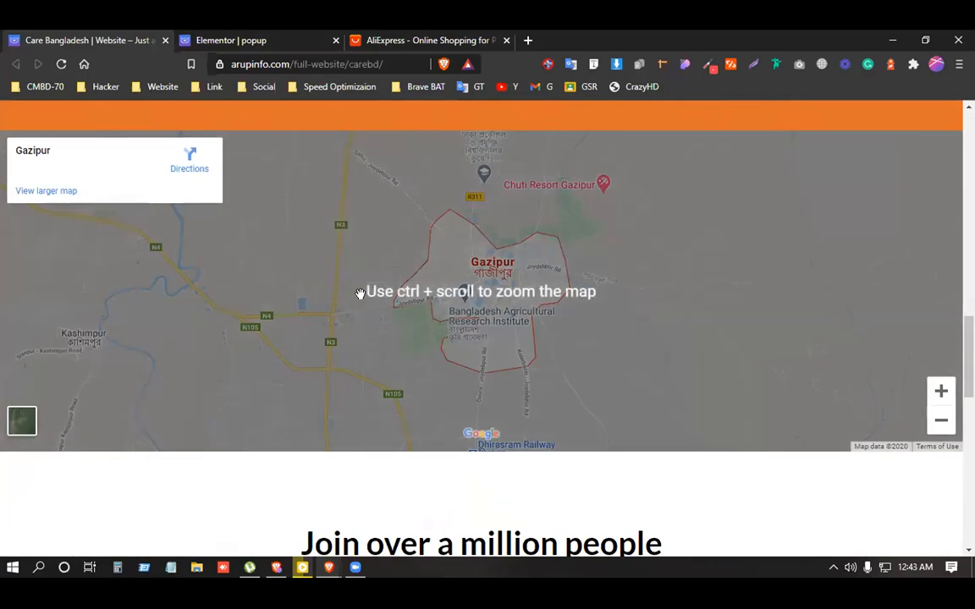
pyautogui.scroll(-4, 405, 337)
pyautogui.scroll(1, 404, 337)
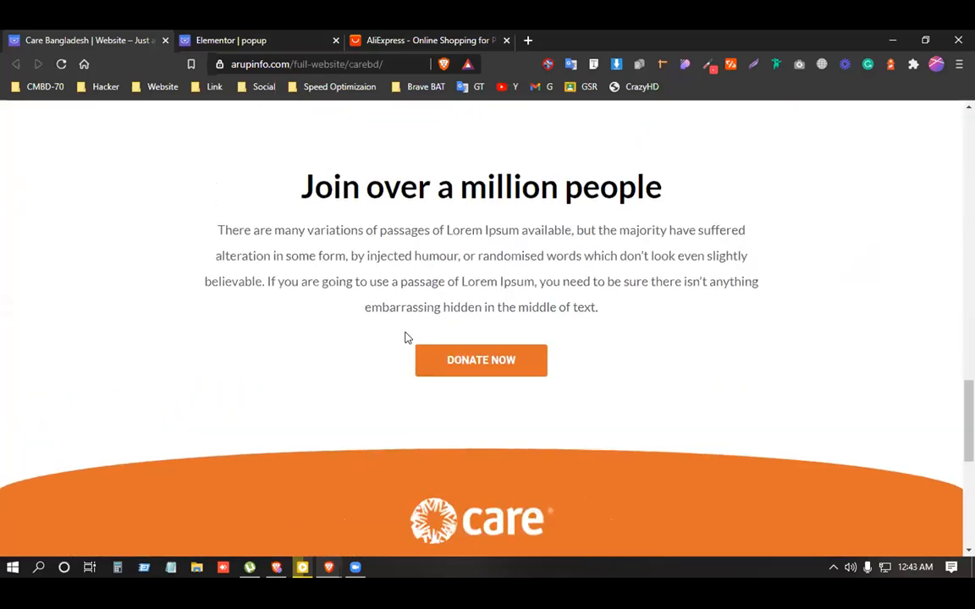
# - Return to the popup editor and save the publish settings with the chosen conditions, trigger and device rule
pyautogui.click(283, 39)
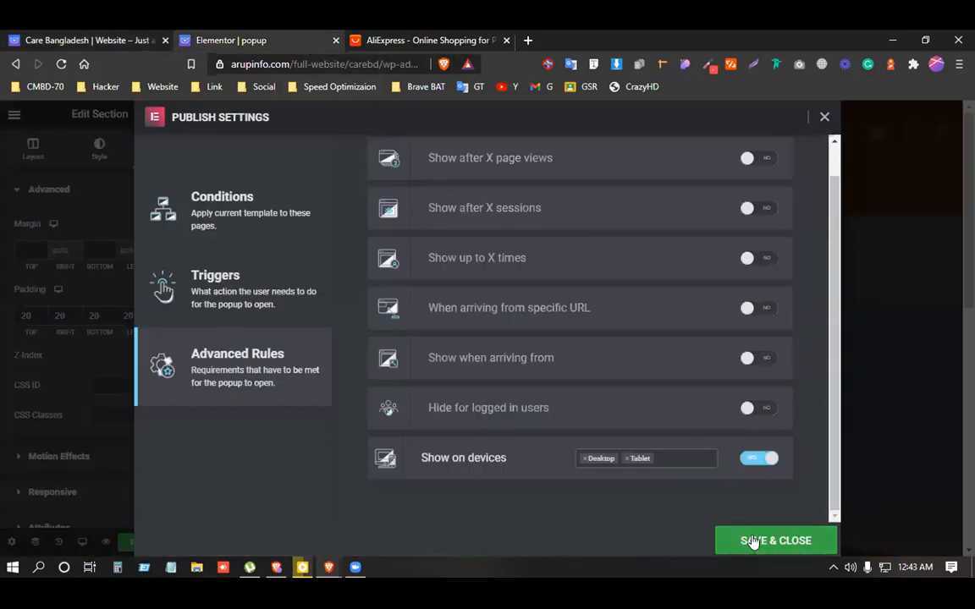
pyautogui.click(754, 541)
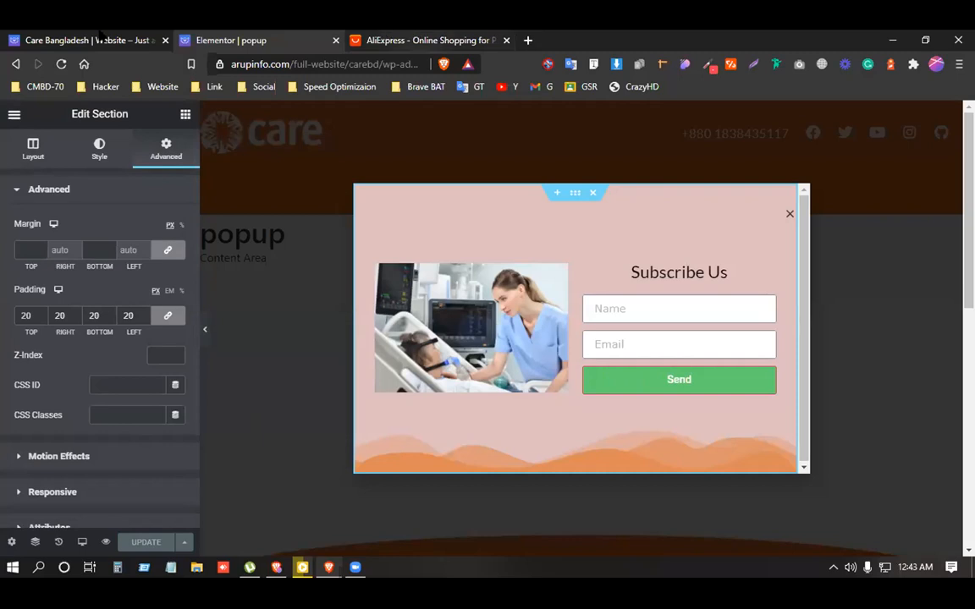
# - Reload the live Care Bangladesh page, check how the subscribe popup appears over it, and close the popup
pyautogui.click(423, 39)
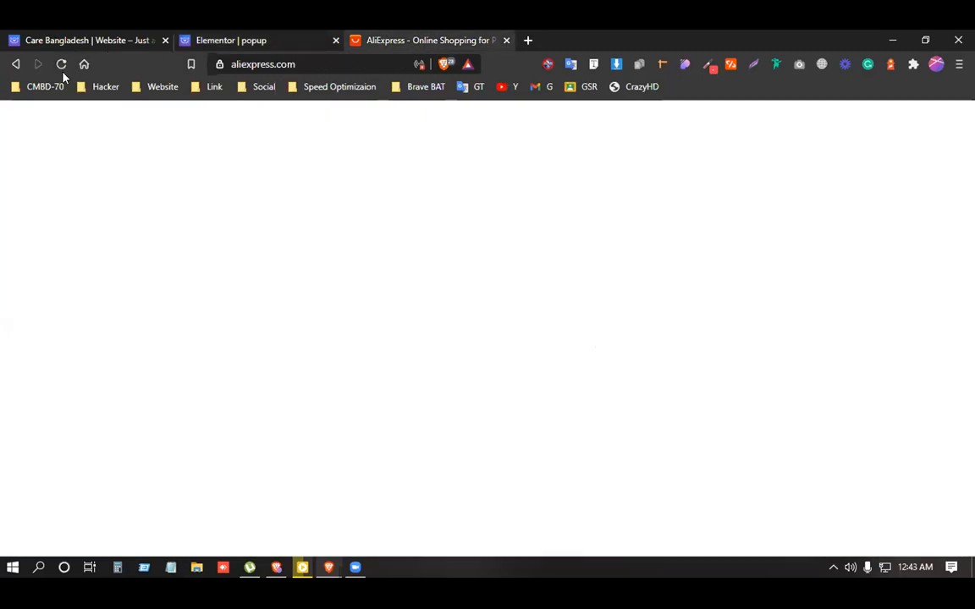
pyautogui.click(58, 64)
pyautogui.hotkey('ctrl', 'Tab')
pyautogui.scroll(10, 176, 231)
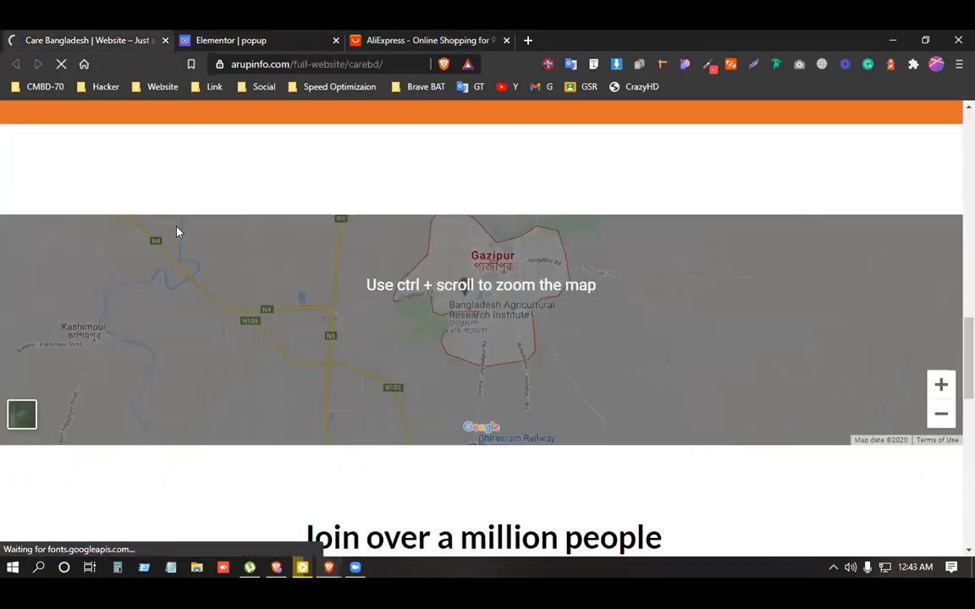
pyautogui.scroll(5, 176, 231)
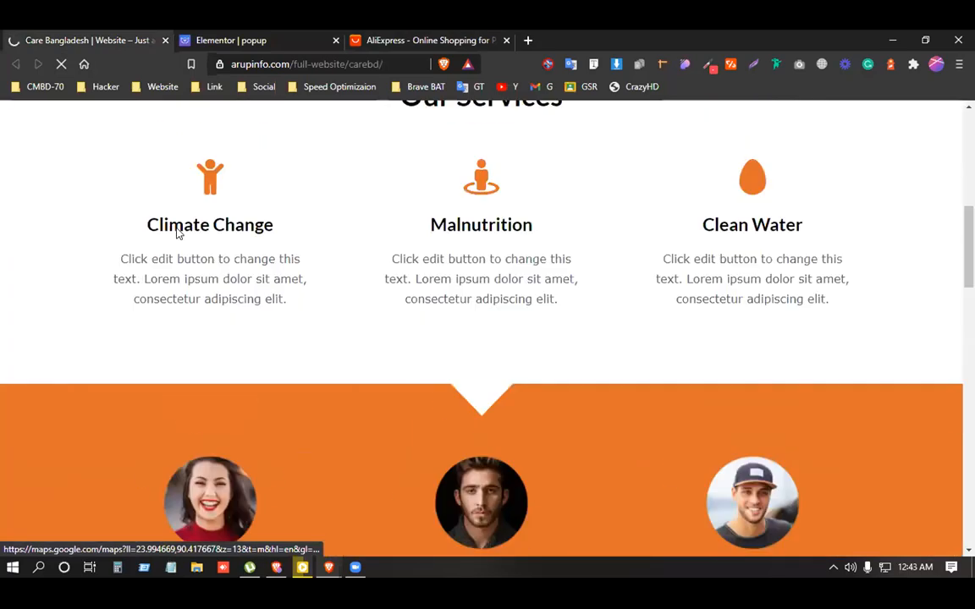
pyautogui.scroll(4, 178, 233)
pyautogui.scroll(3, 178, 235)
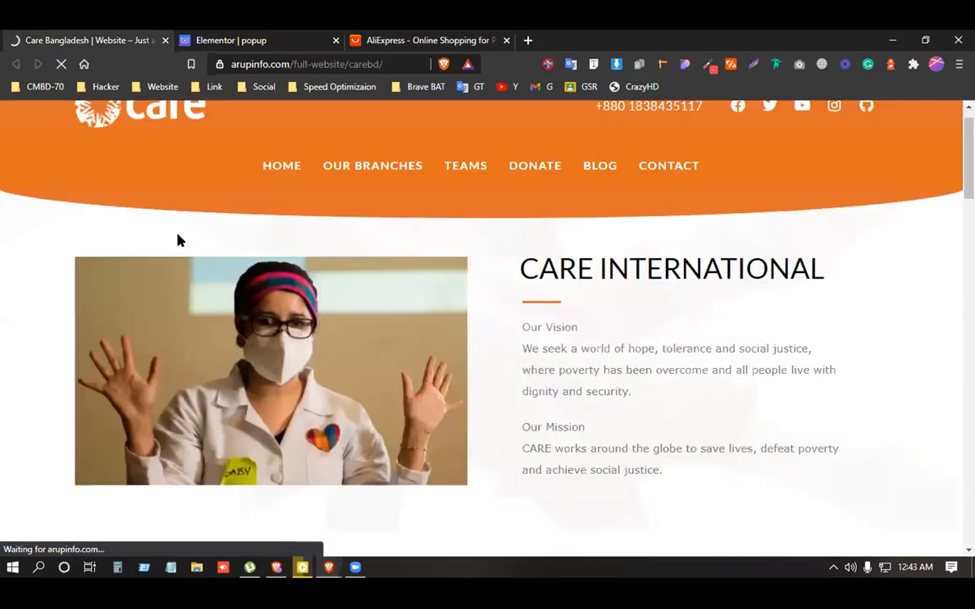
pyautogui.scroll(-4, 87, 270)
pyautogui.scroll(-7, 87, 270)
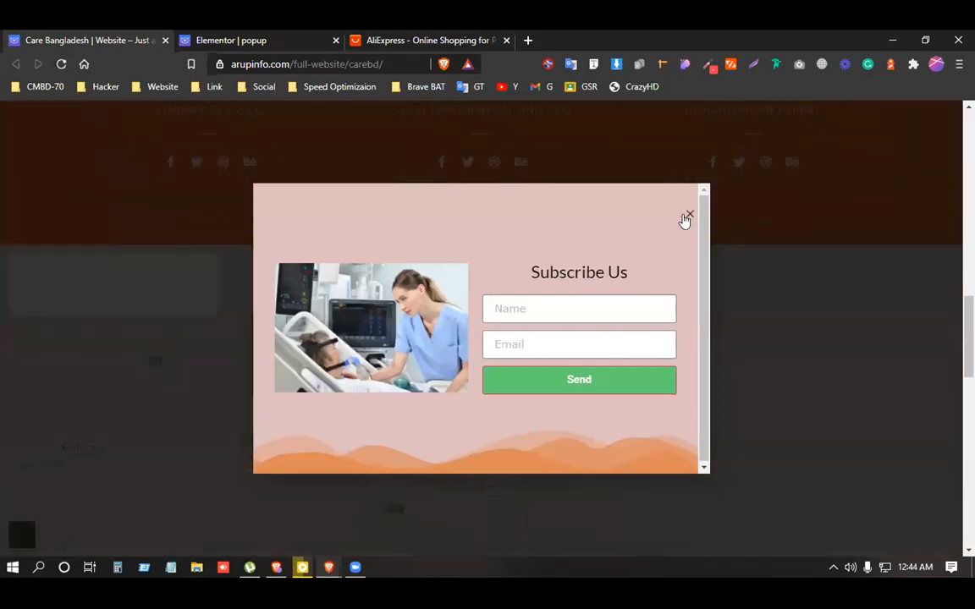
pyautogui.scroll(5, 127, 334)
pyautogui.scroll(5, 126, 334)
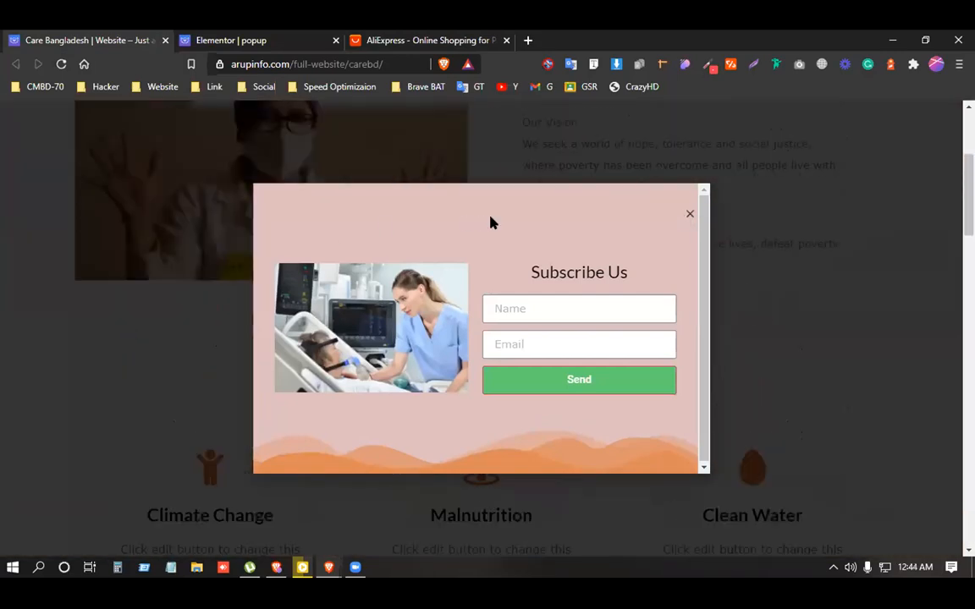
pyautogui.click(690, 215)
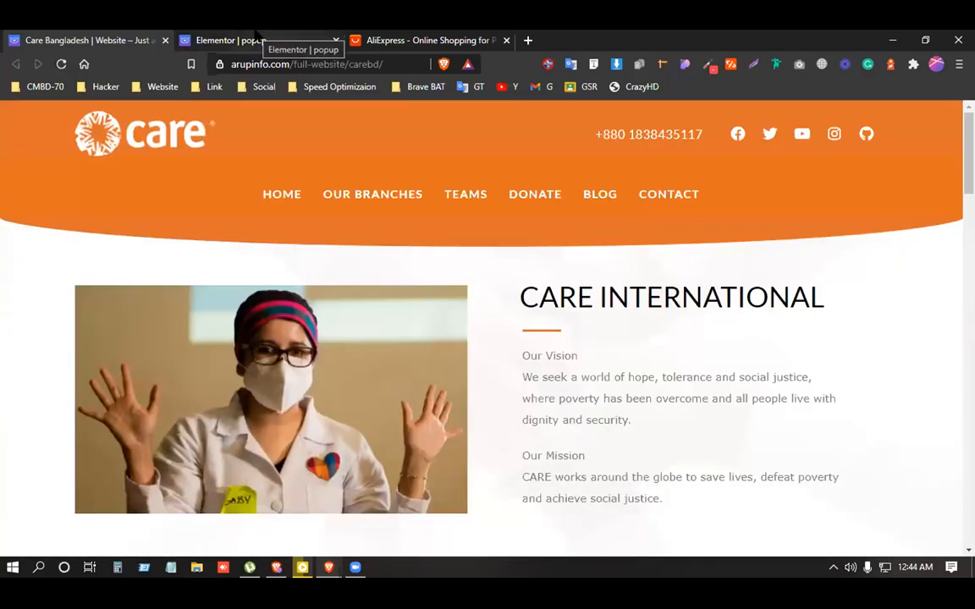
# - Reduce the popup section's minimum height to 342 px in the Elementor editor and update the popup
pyautogui.click(256, 34)
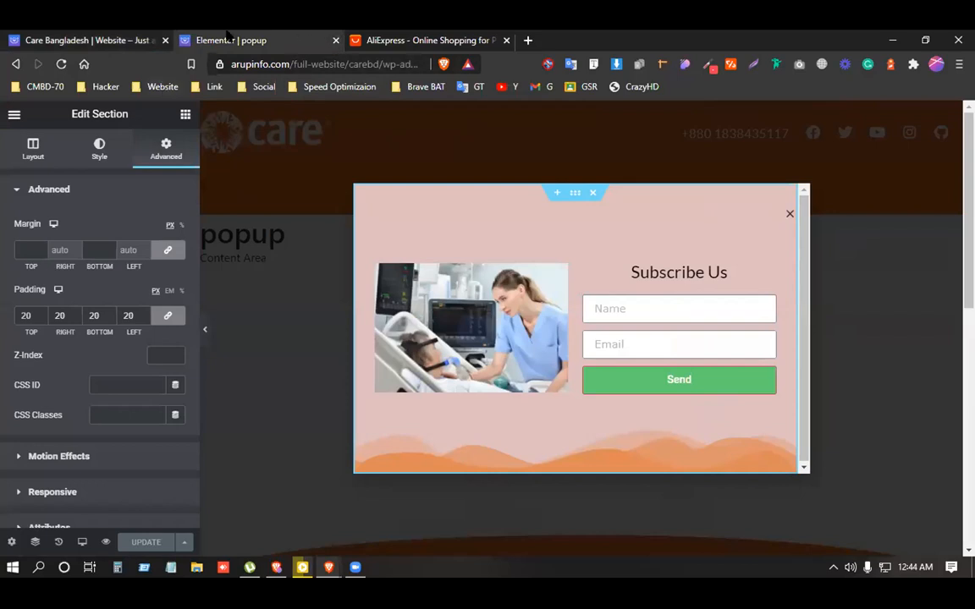
pyautogui.scroll(-1, 805, 277)
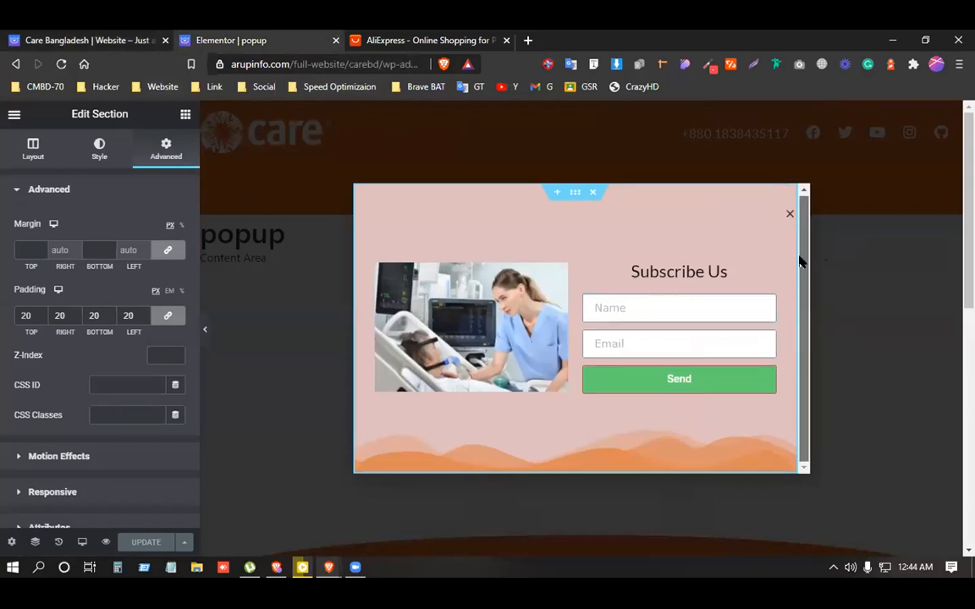
pyautogui.click(575, 194)
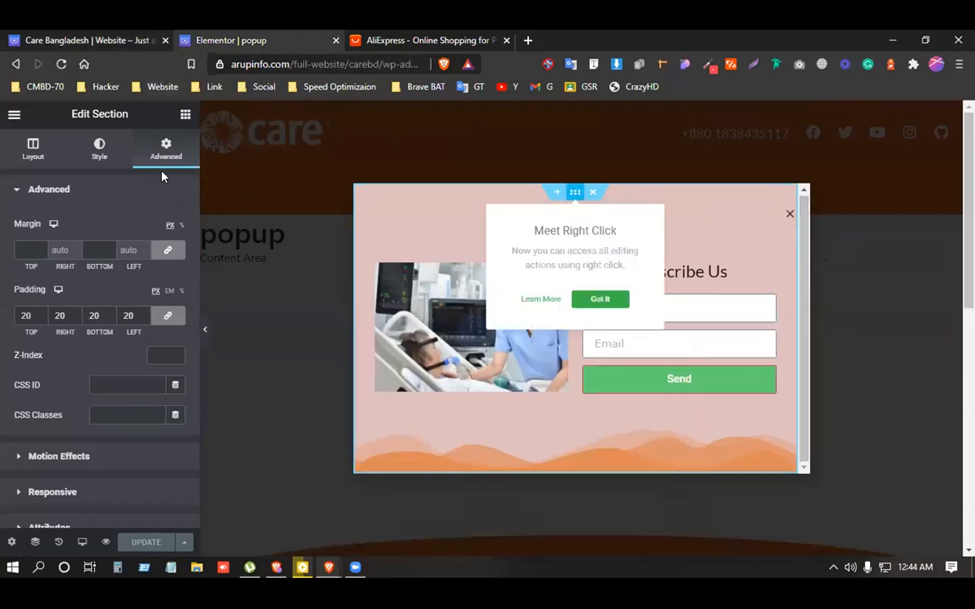
pyautogui.click(25, 152)
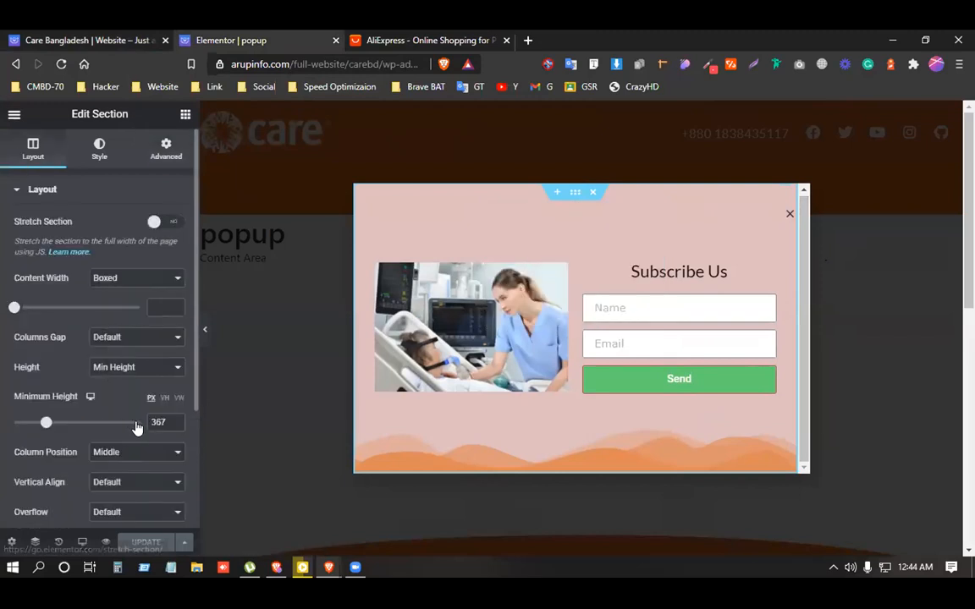
pyautogui.moveTo(47, 427)
pyautogui.mouseDown()
pyautogui.moveTo(34, 426)
pyautogui.moveTo(47, 423)
pyautogui.mouseUp()
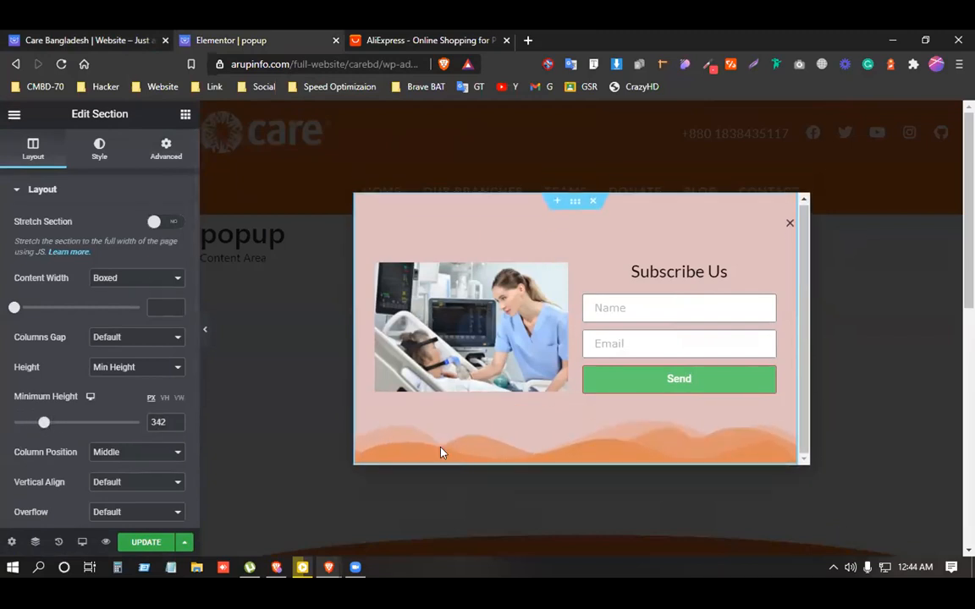
pyautogui.click(161, 541)
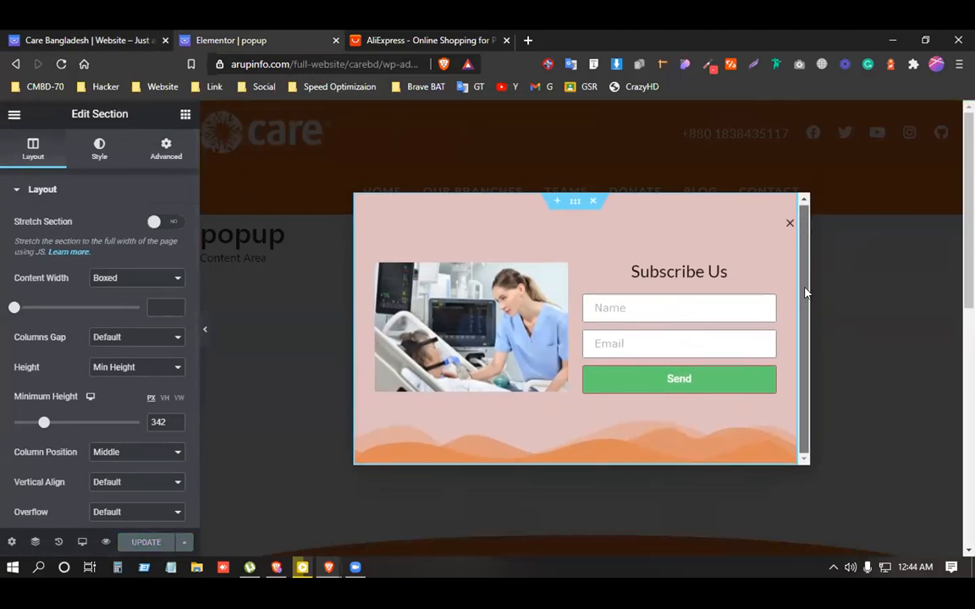
# - Set the popup image's size to Full and open the image's style settings
pyautogui.moveTo(805, 256)
pyautogui.mouseDown()
pyautogui.moveTo(802, 238)
pyautogui.moveTo(788, 265)
pyautogui.mouseUp()
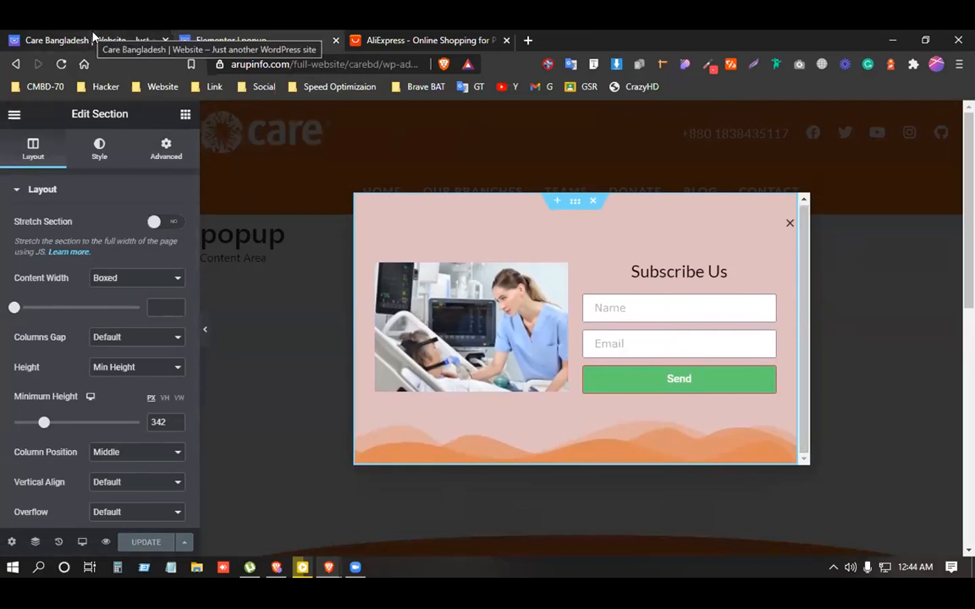
pyautogui.click(404, 311)
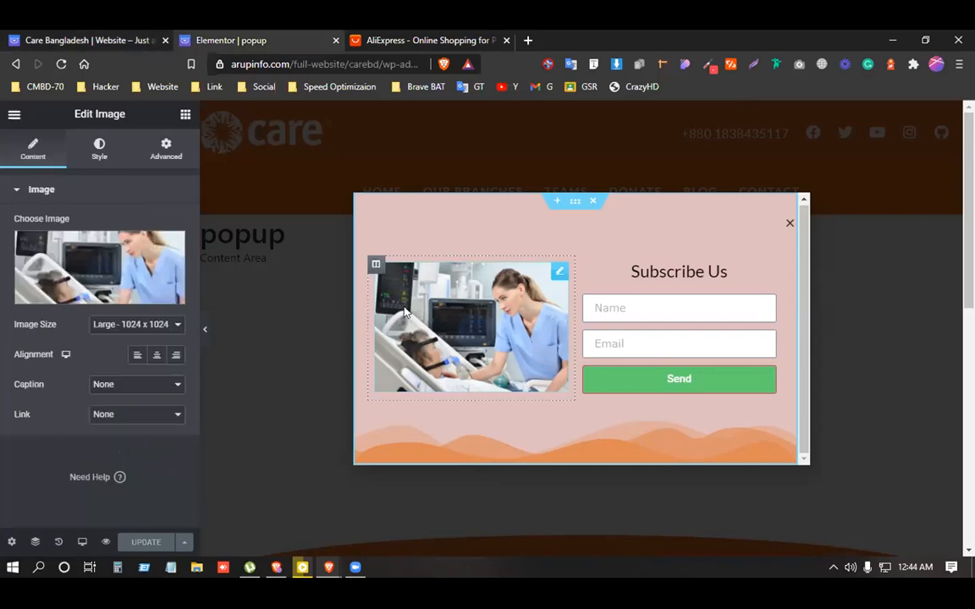
pyautogui.click(136, 327)
pyautogui.click(116, 407)
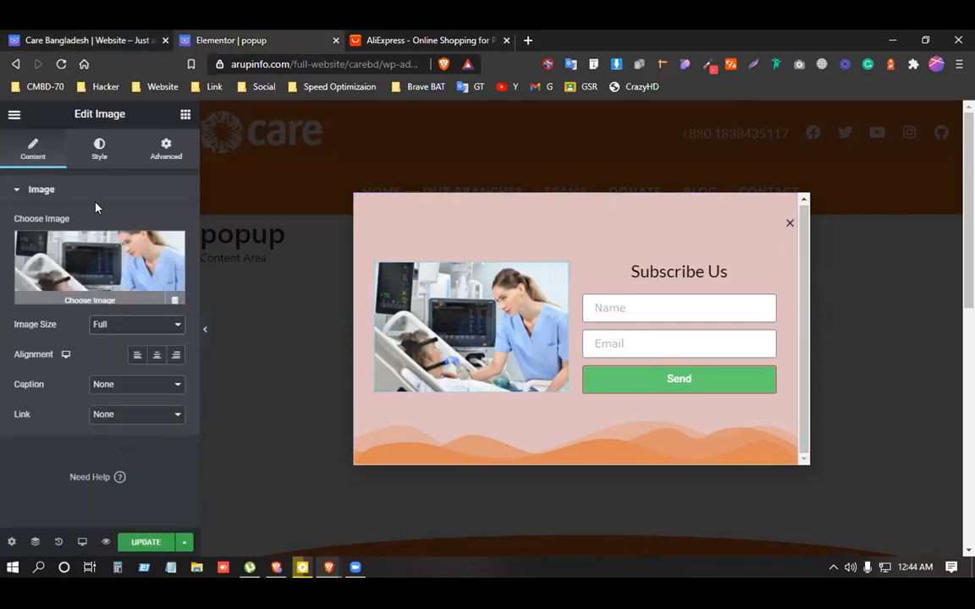
pyautogui.click(99, 148)
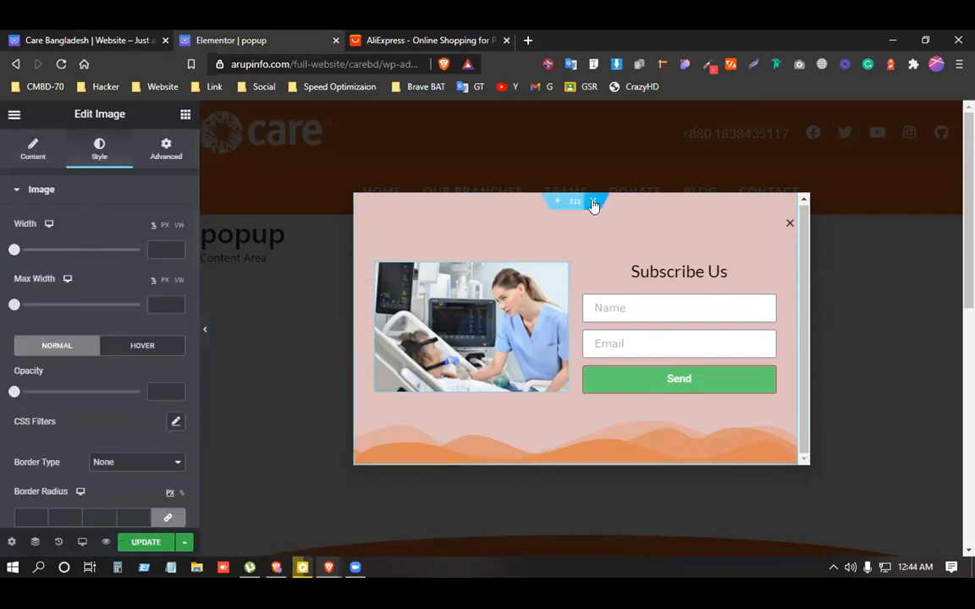
# - Try the Fit To Screen height on the popup section and set its height to Default
pyautogui.click(574, 207)
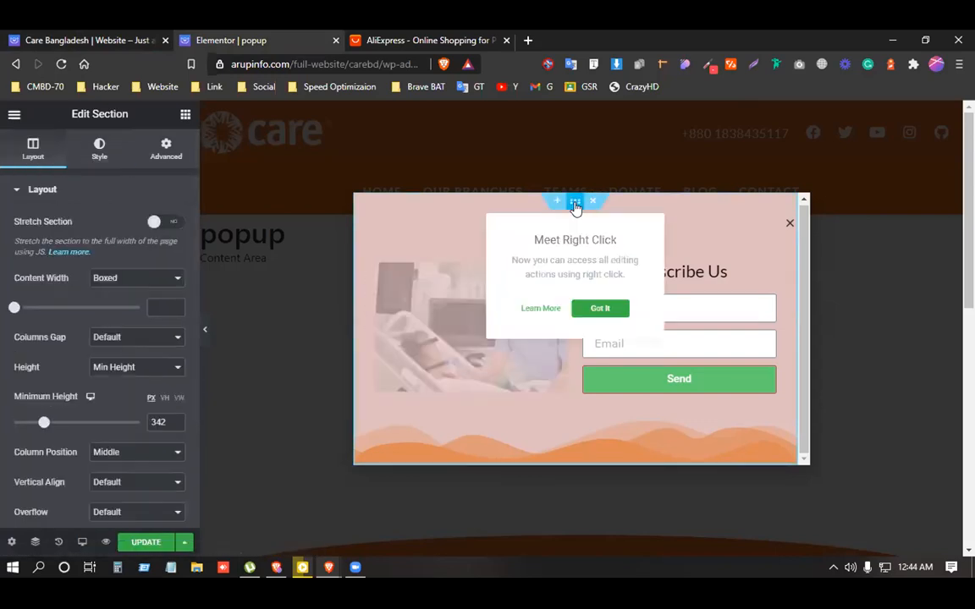
pyautogui.click(119, 366)
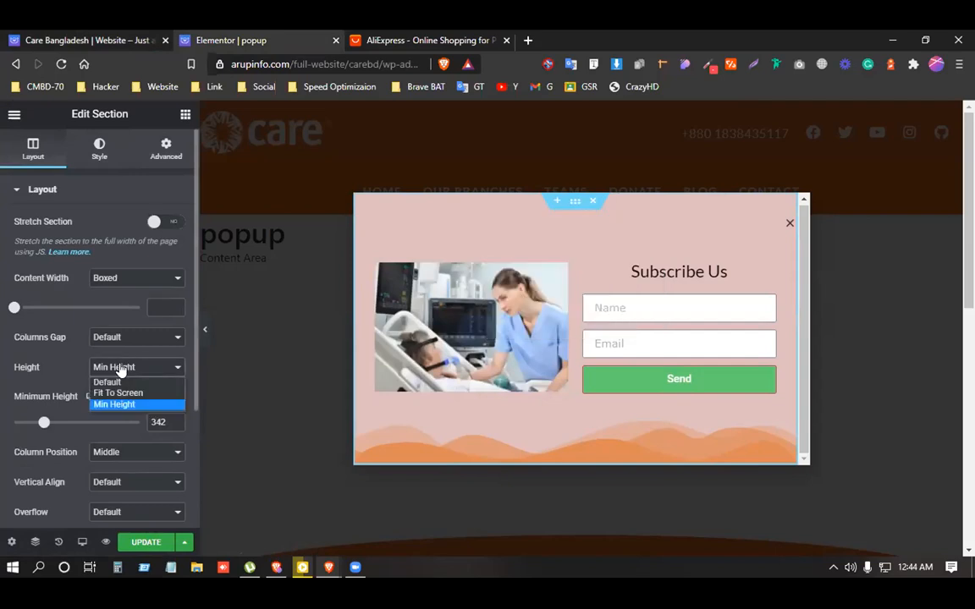
pyautogui.click(119, 382)
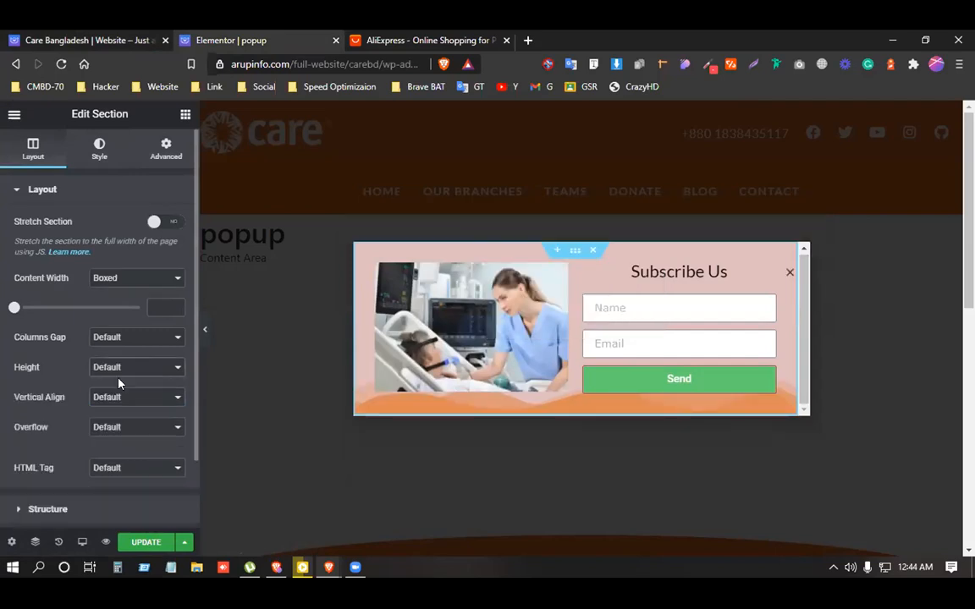
pyautogui.click(108, 368)
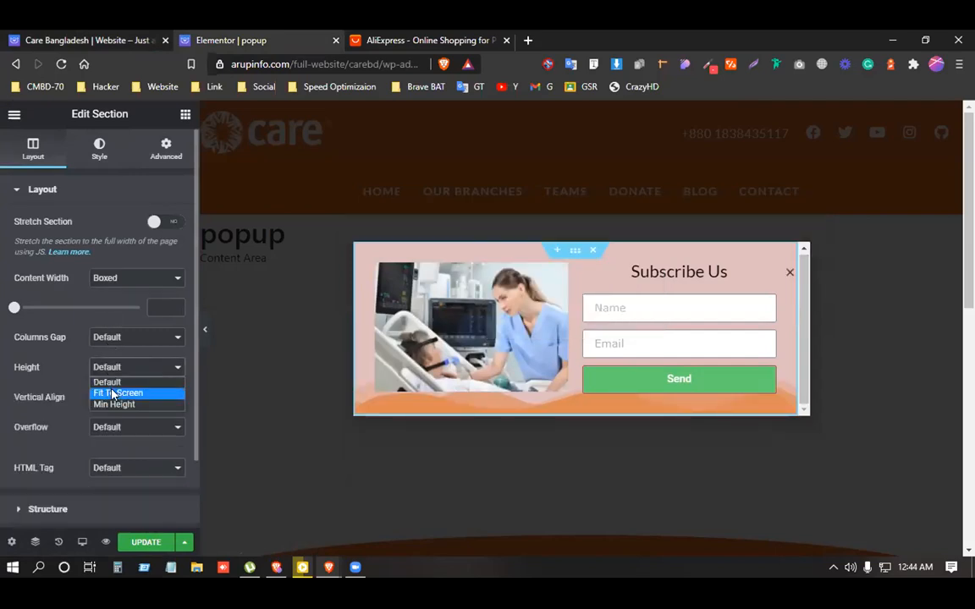
pyautogui.click(113, 393)
pyautogui.click(108, 369)
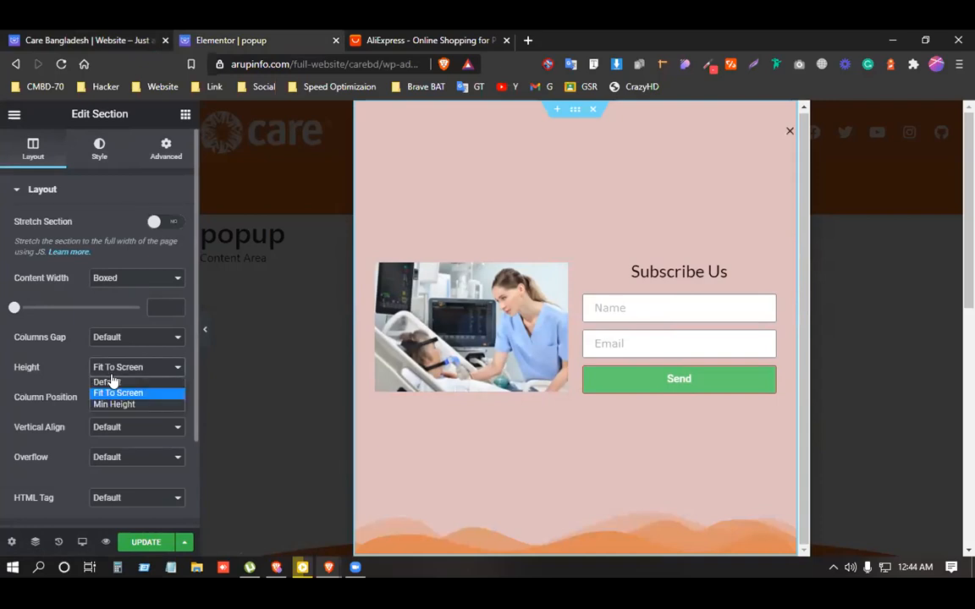
pyautogui.click(116, 380)
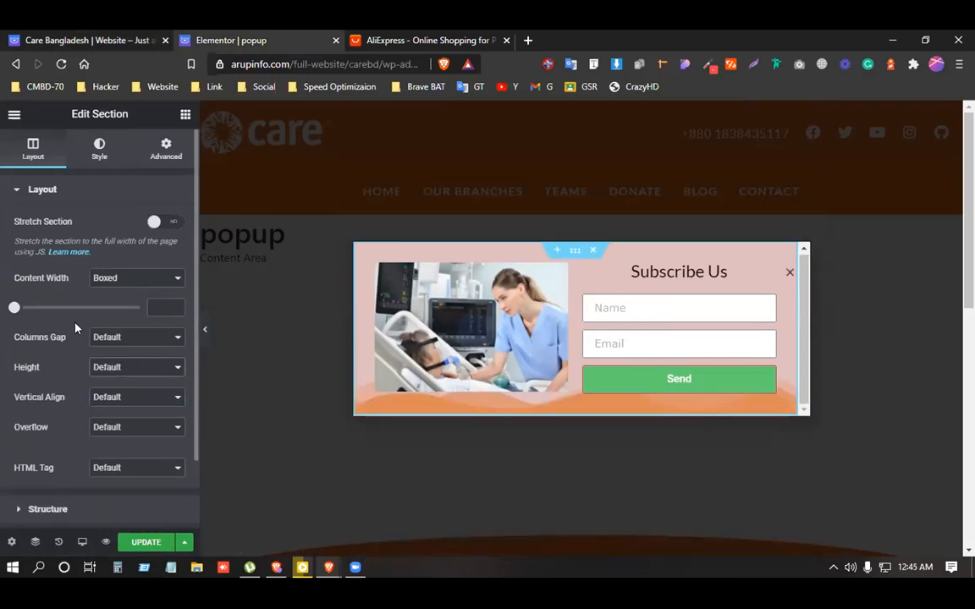
# - Set the popup section's boxed content width to 550, keeping the height option at Default
pyautogui.moveTo(15, 307)
pyautogui.mouseDown()
pyautogui.moveTo(32, 309)
pyautogui.moveTo(20, 309)
pyautogui.mouseUp()
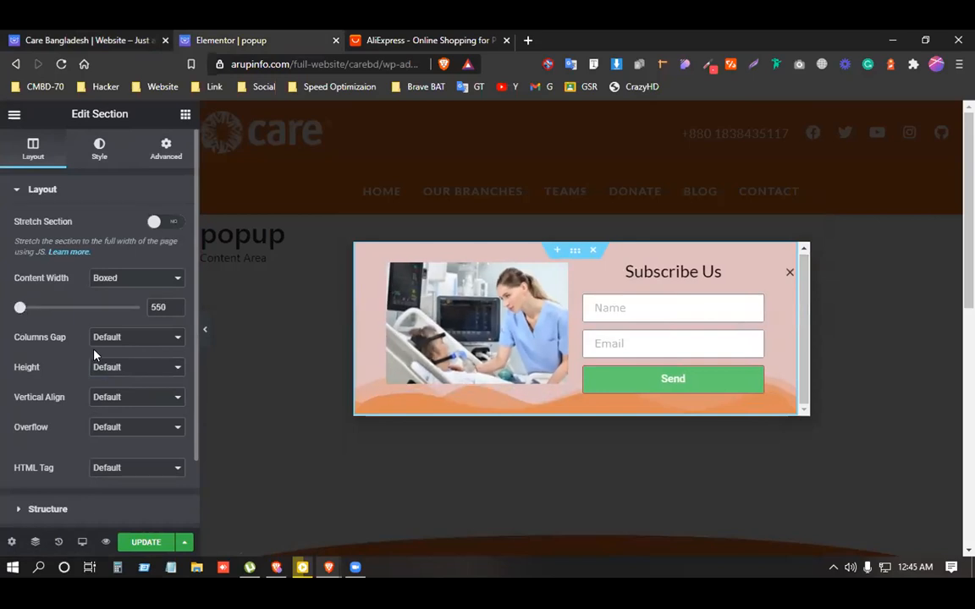
pyautogui.click(109, 370)
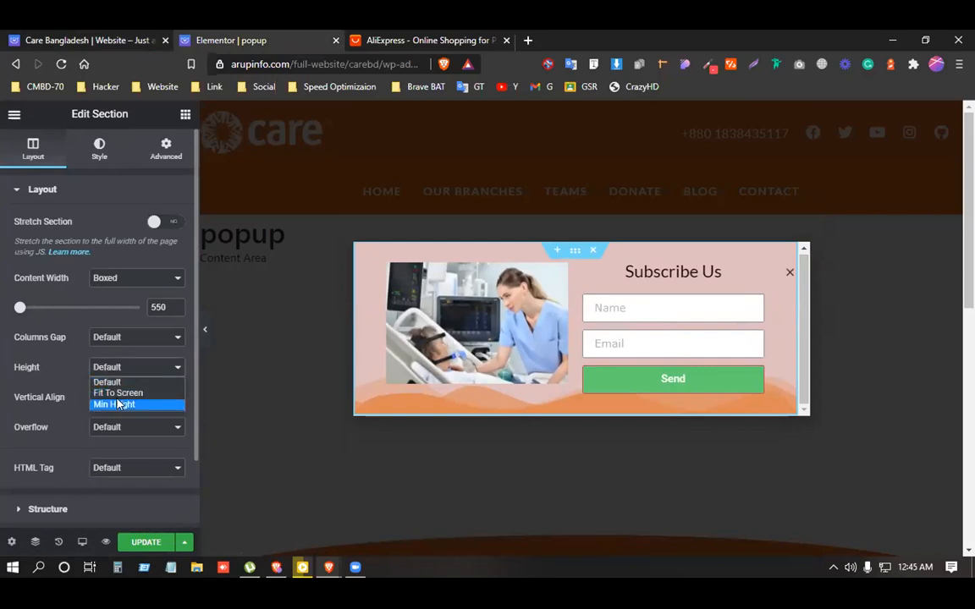
pyautogui.click(110, 381)
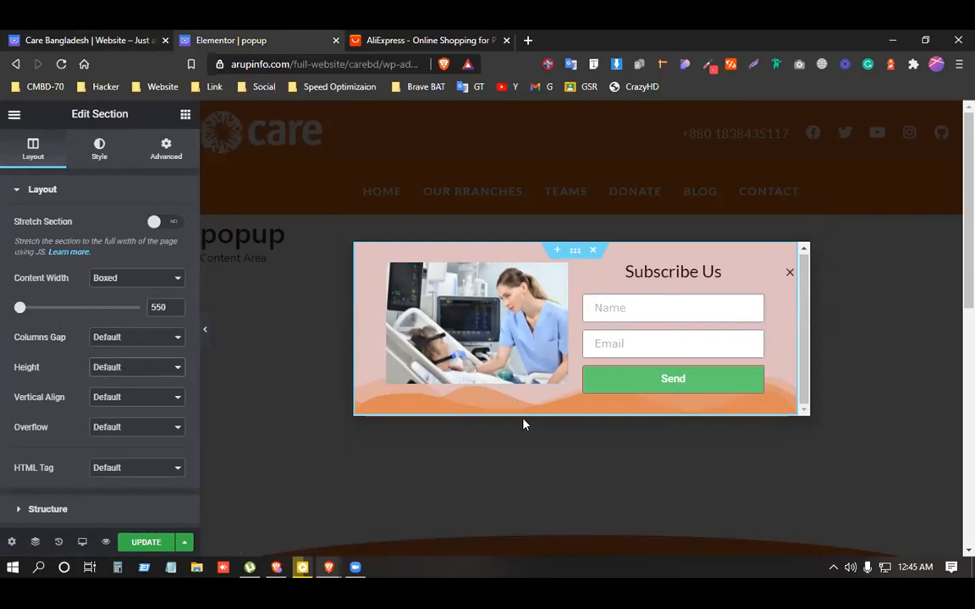
pyautogui.click(575, 253)
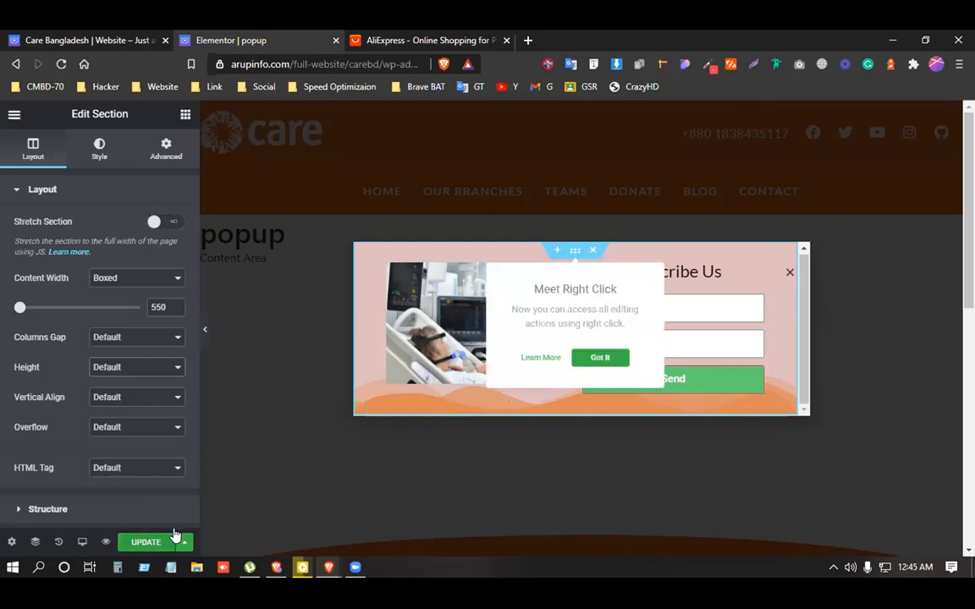
# - Exit the popup editor to the WordPress dashboard without updating the popup
pyautogui.click(100, 36)
pyautogui.click(254, 38)
pyautogui.click(14, 115)
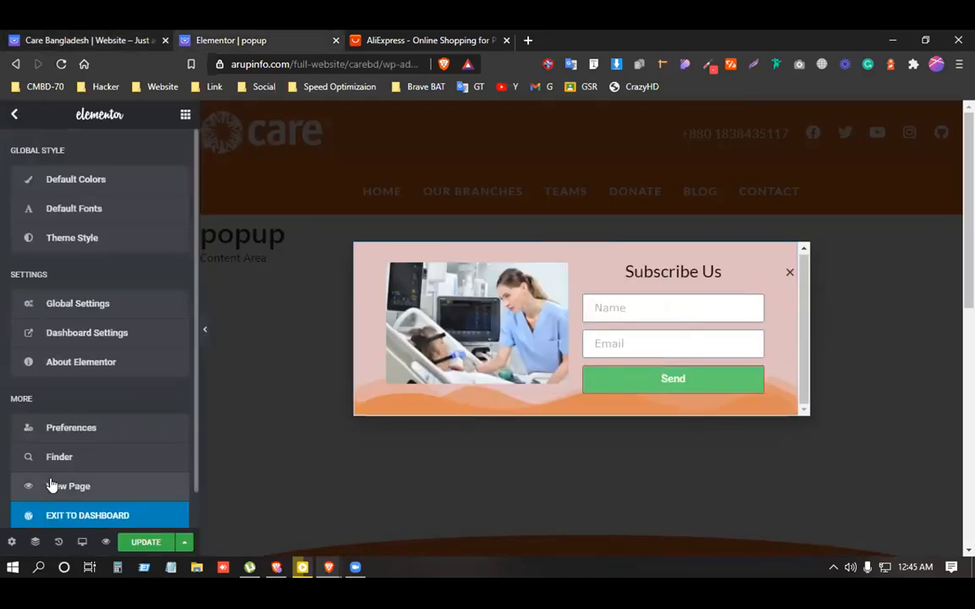
pyautogui.click(55, 518)
pyautogui.click(552, 145)
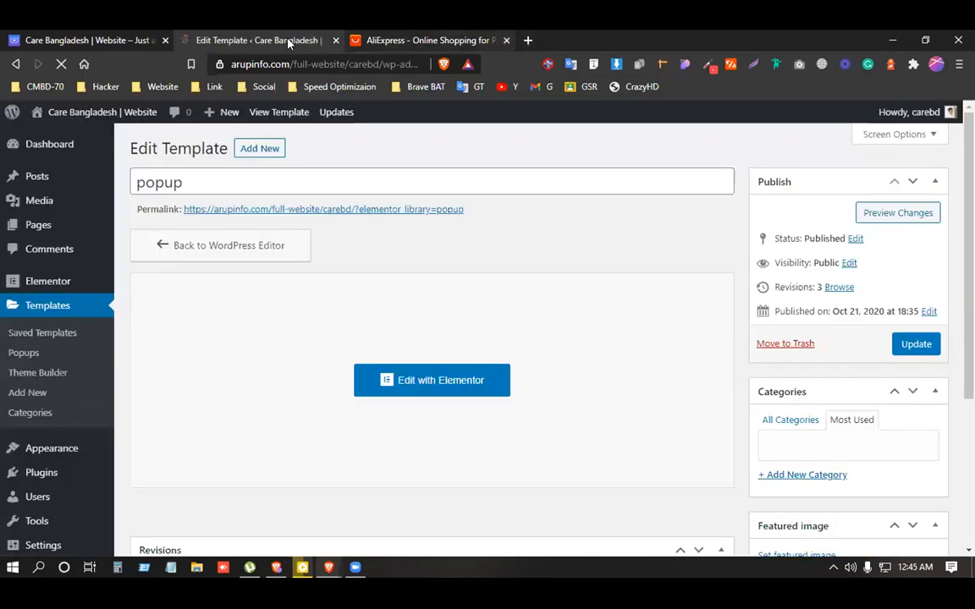
# - Create a new Elementor template of type Popup named popup2
pyautogui.scroll(-1, 7, 420)
pyautogui.scroll(1, 7, 420)
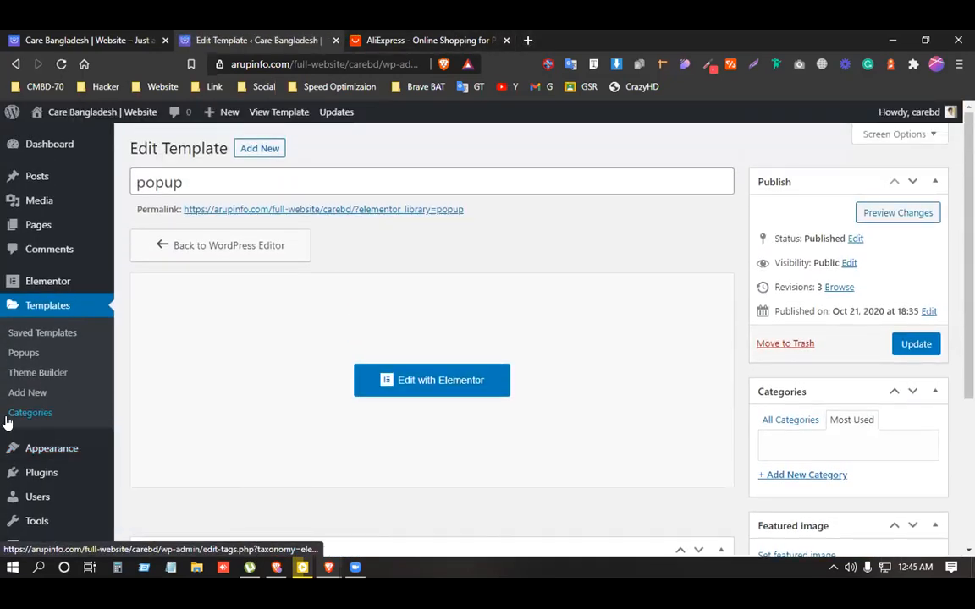
pyautogui.scroll(-1, 24, 393)
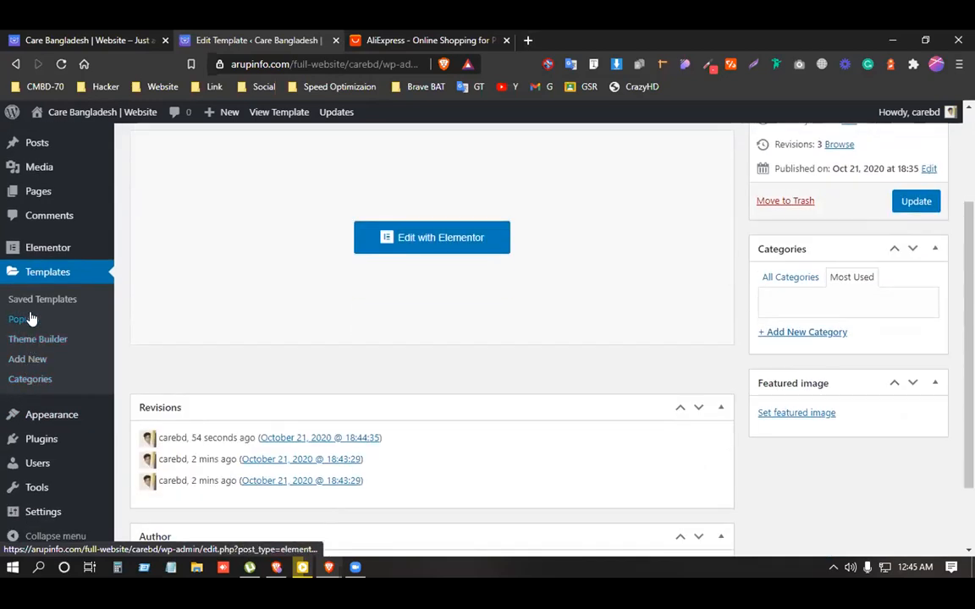
pyautogui.click(25, 360)
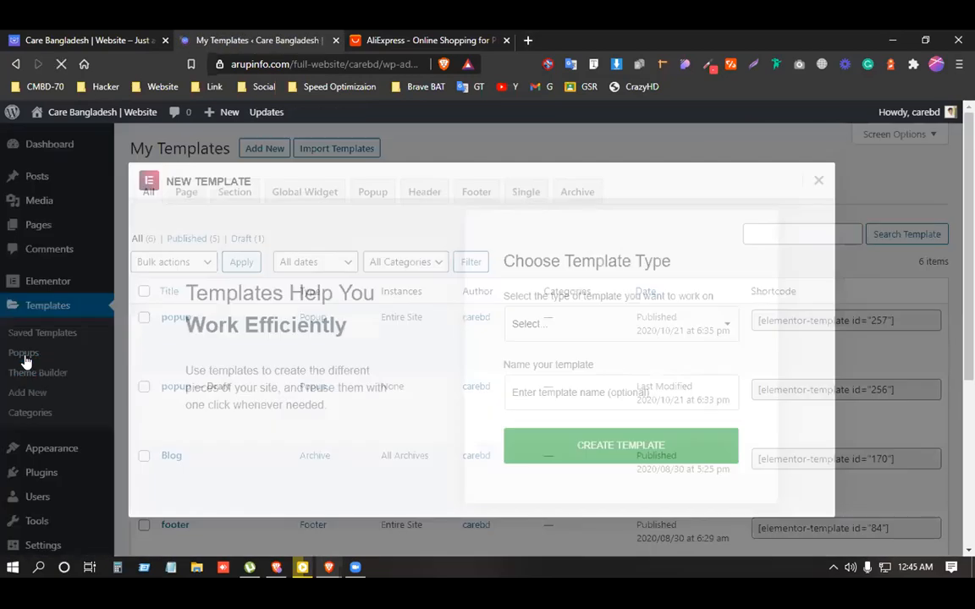
pyautogui.click(584, 325)
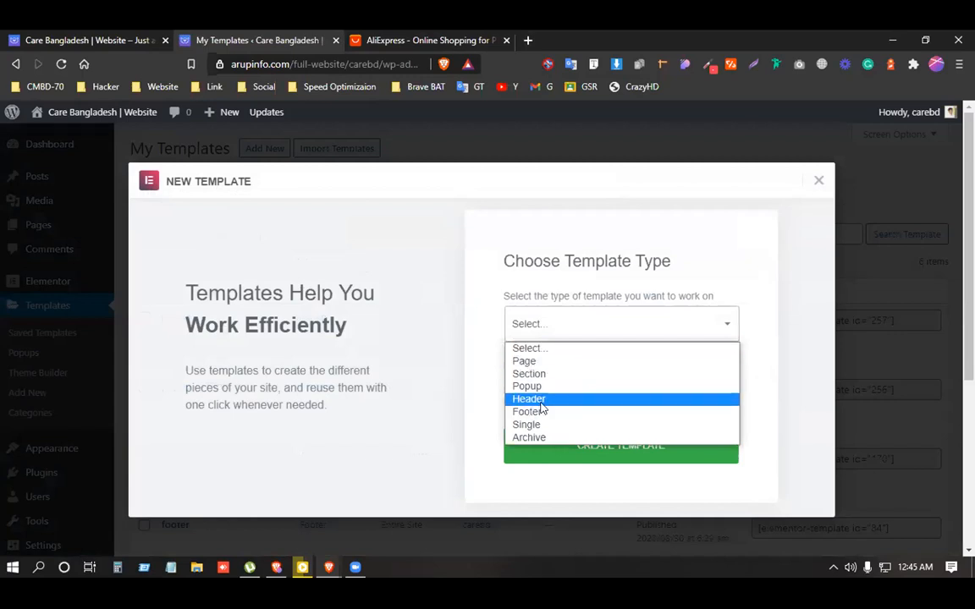
pyautogui.click(549, 386)
pyautogui.click(554, 407)
pyautogui.click(550, 453)
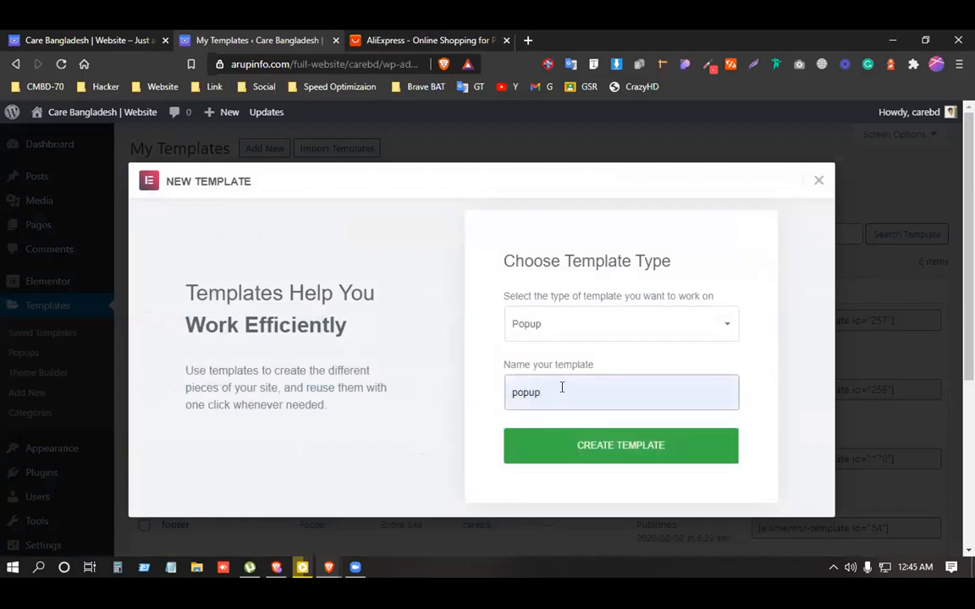
pyautogui.write('2')
pyautogui.click(599, 453)
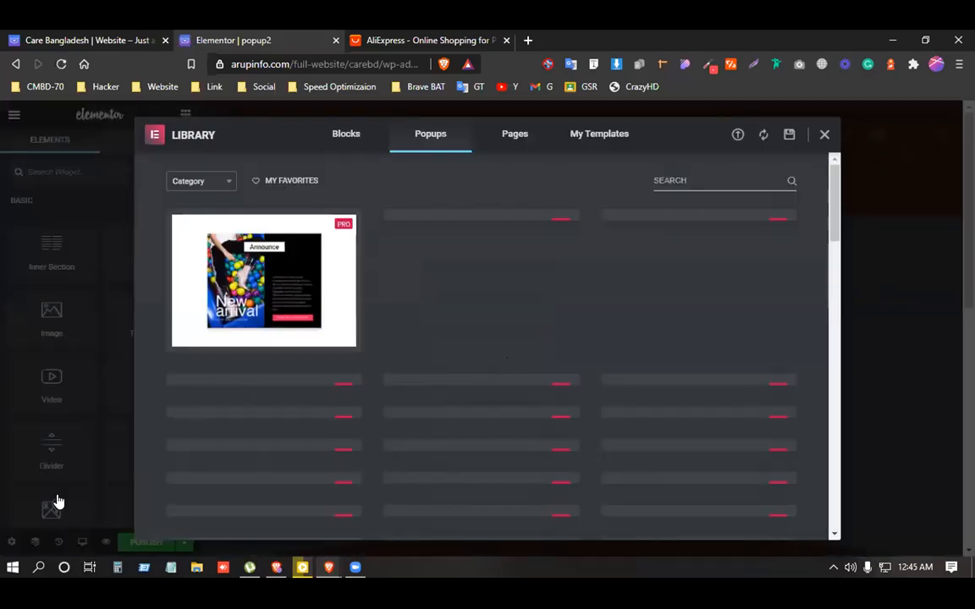
# - Browse the popup library and insert the "Welcome Back, We Missed You" login template into the new popup
pyautogui.scroll(-3, 457, 413)
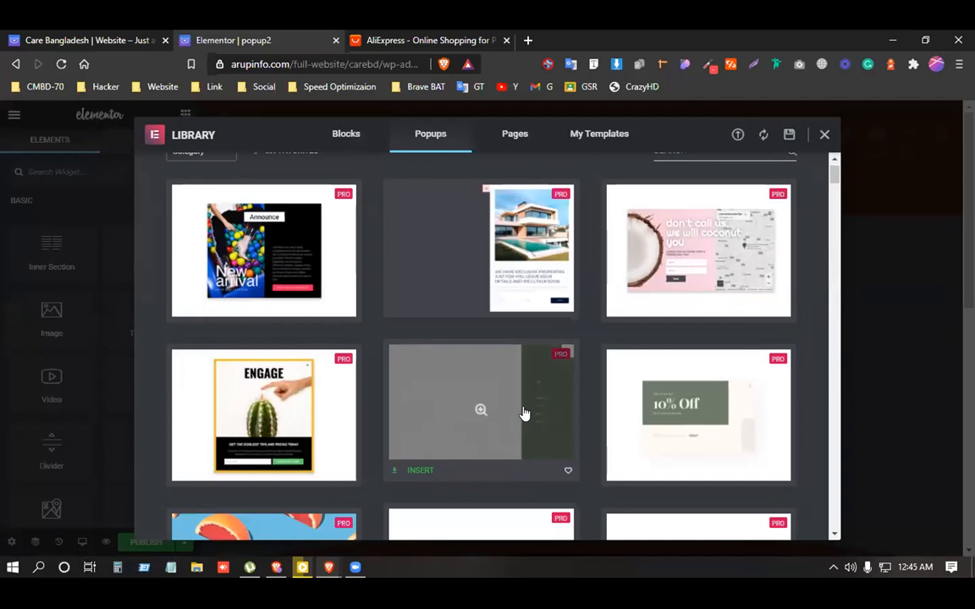
pyautogui.scroll(-3, 522, 412)
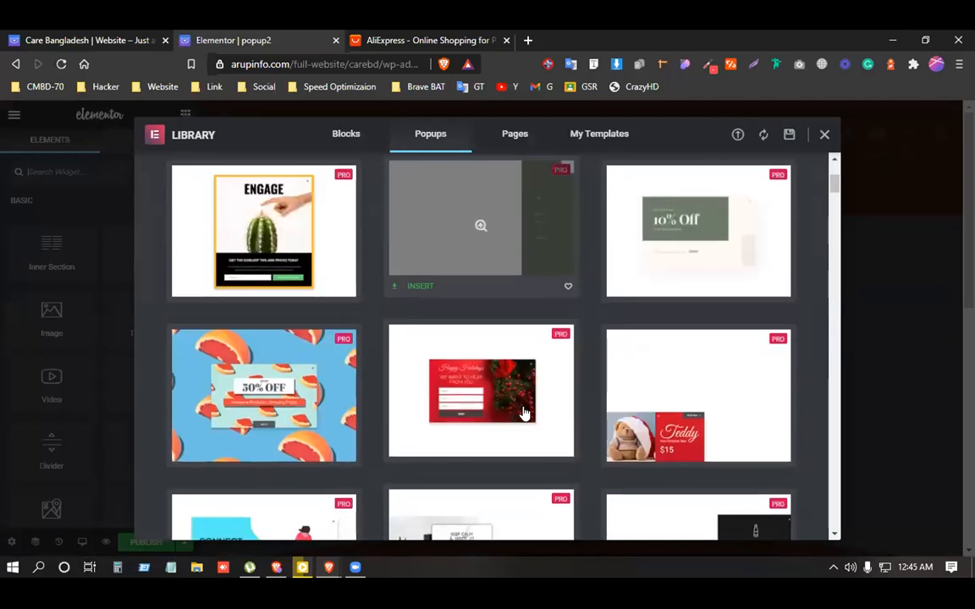
pyautogui.scroll(-10, 643, 398)
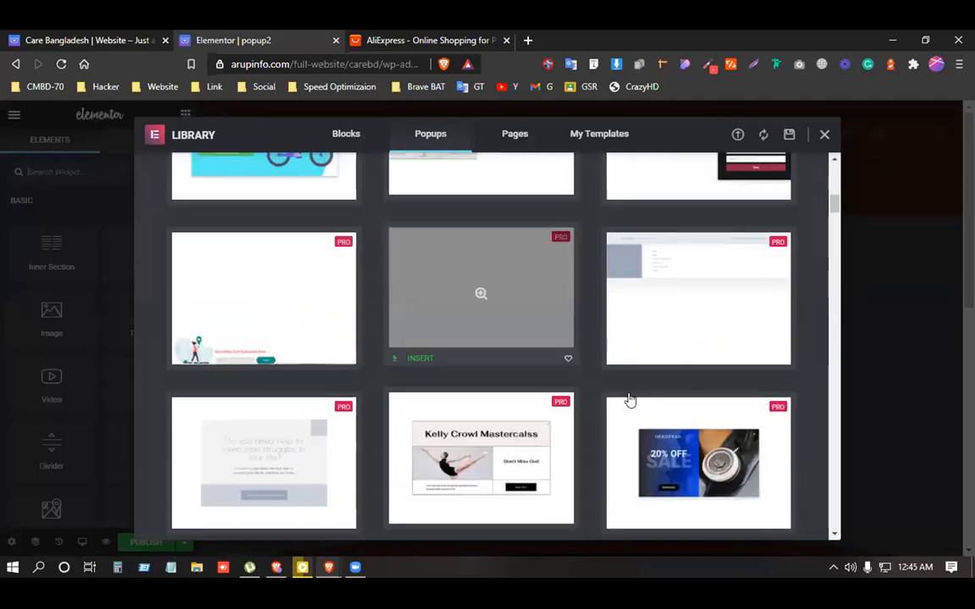
pyautogui.scroll(-4, 629, 399)
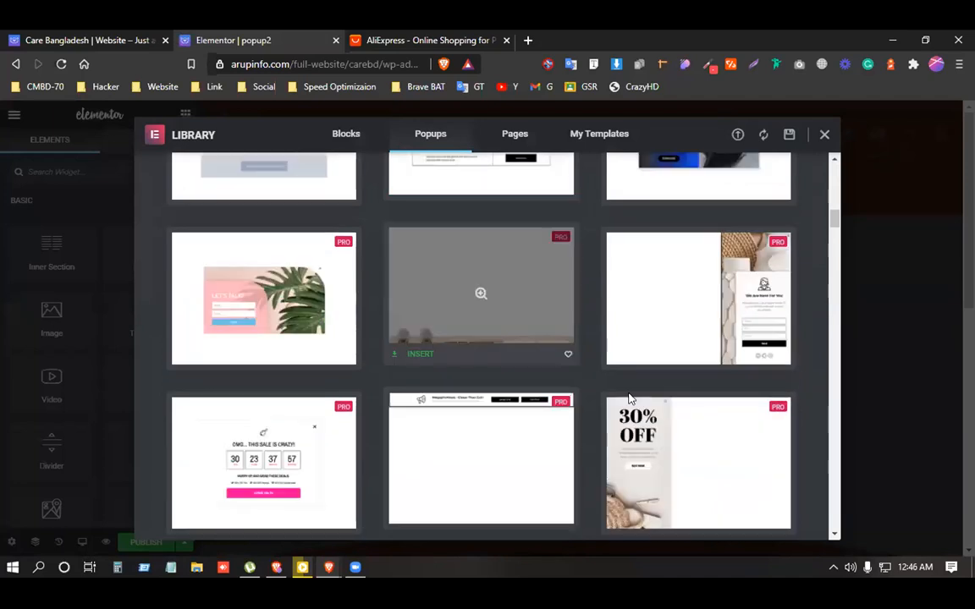
pyautogui.scroll(-5, 629, 398)
pyautogui.scroll(-2, 629, 398)
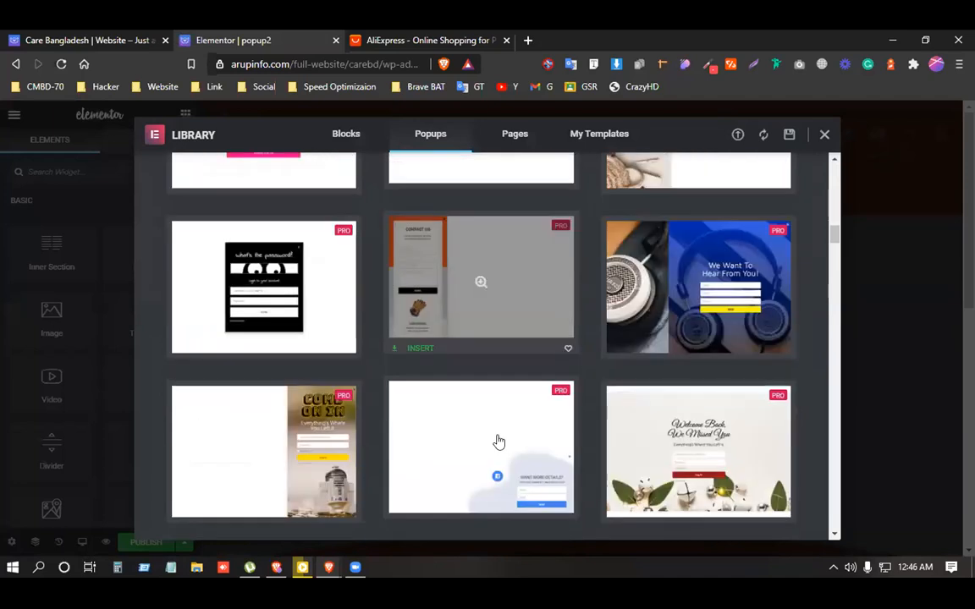
pyautogui.click(420, 347)
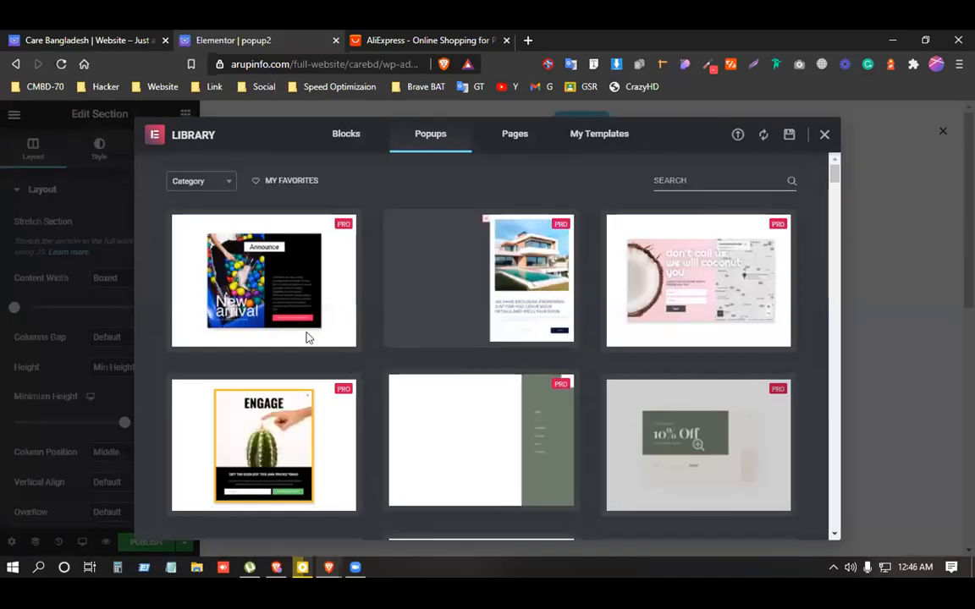
pyautogui.press('Escape')
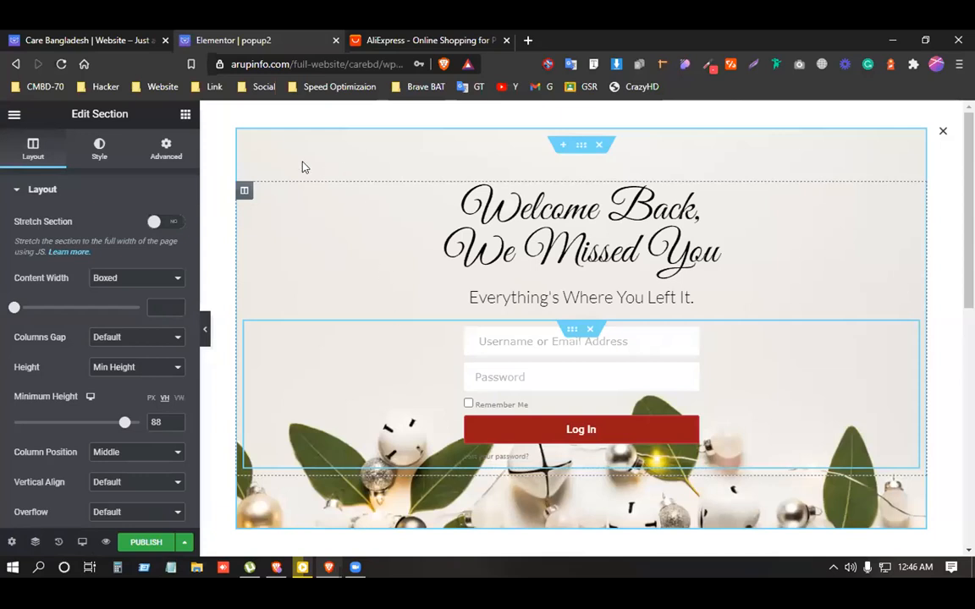
# - Inspect the inserted heading and login form, and reduce the popup's width to 53 VW in its popup settings
pyautogui.click(552, 203)
pyautogui.click(516, 380)
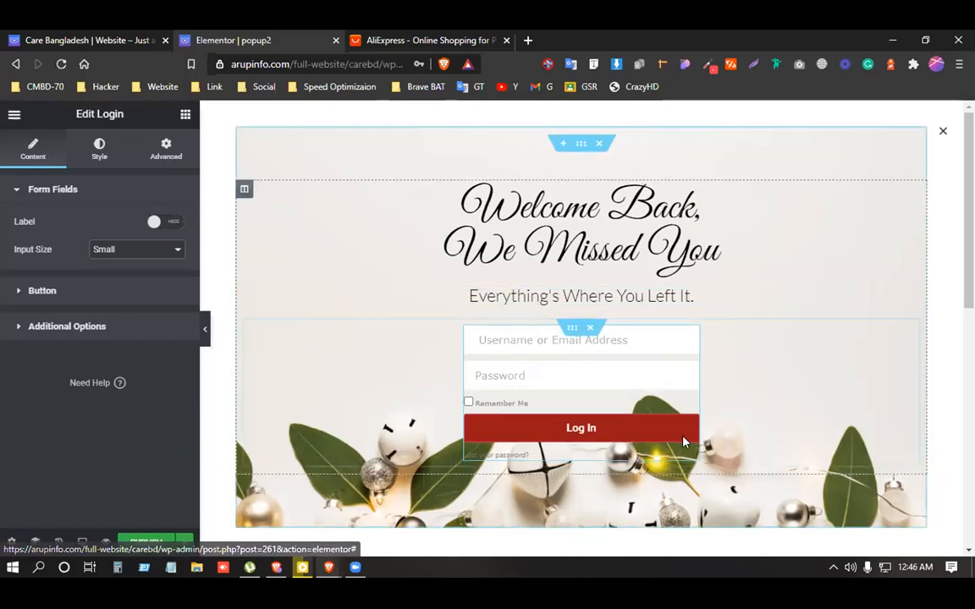
pyautogui.click(11, 543)
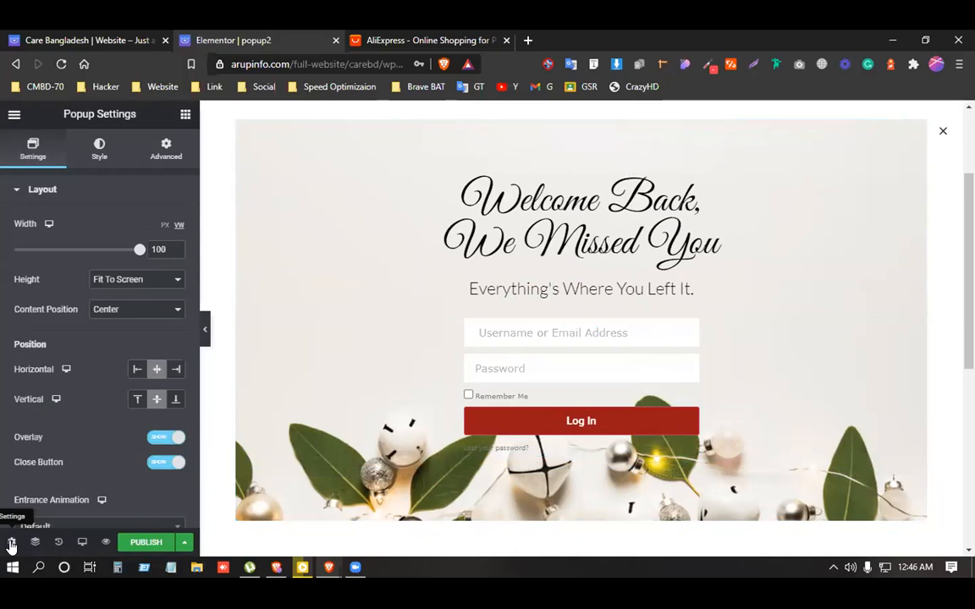
pyautogui.click(122, 279)
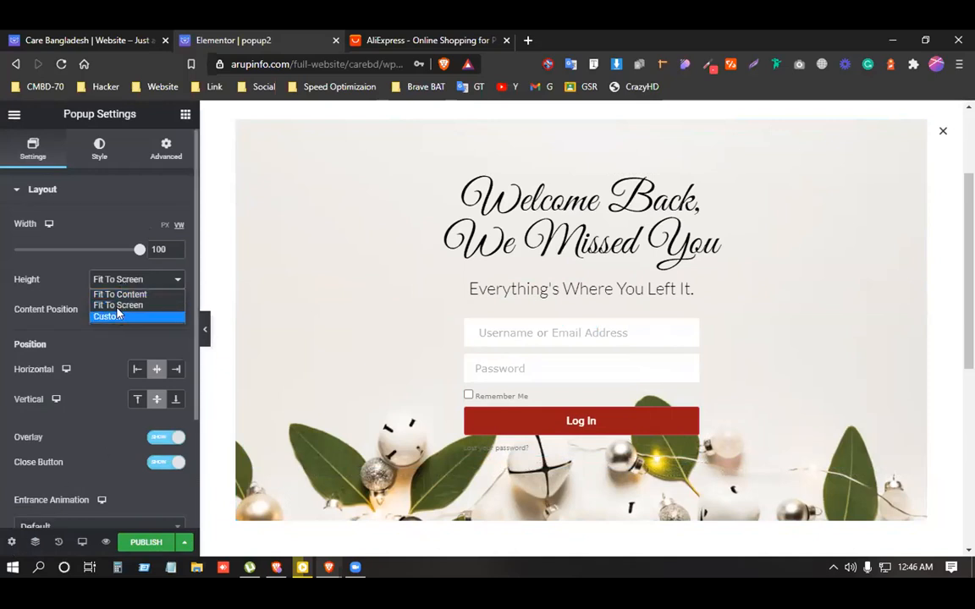
pyautogui.moveTo(139, 250); pyautogui.dragTo(80, 250)
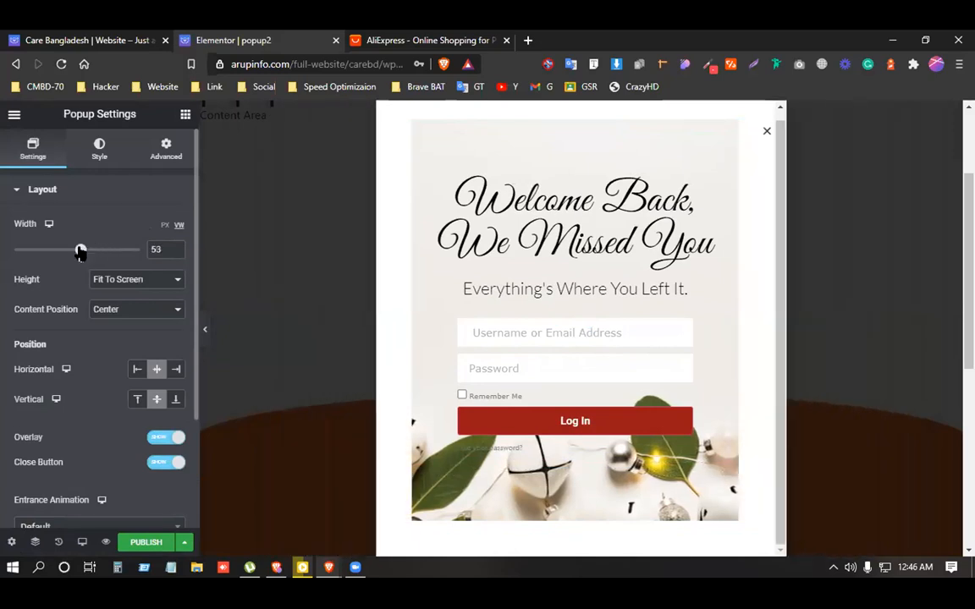
# - Check the popup's height and content position options, and set its horizontal position to right and vertical position to bottom
pyautogui.click(102, 288)
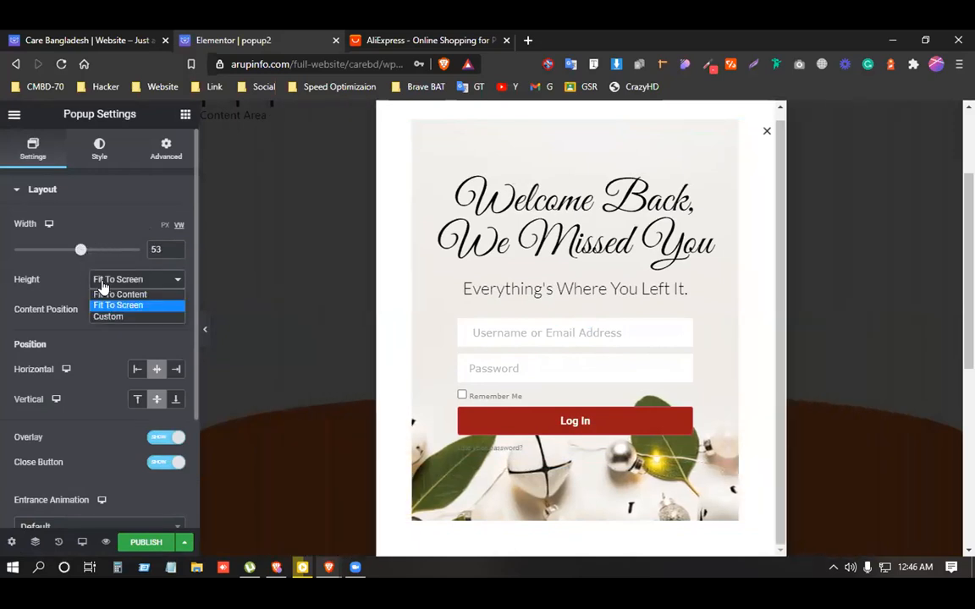
pyautogui.click(103, 286)
pyautogui.click(106, 311)
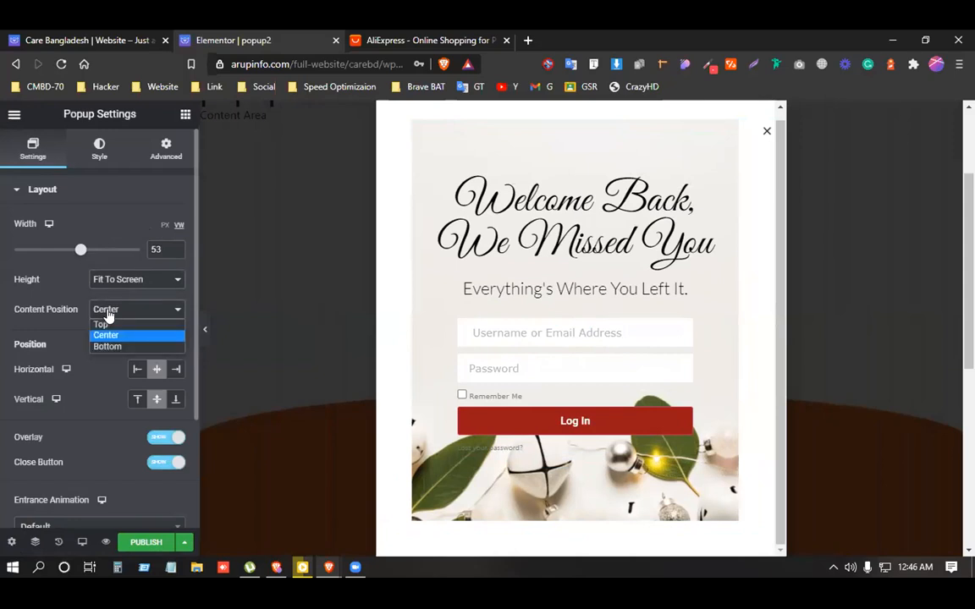
pyautogui.click(107, 312)
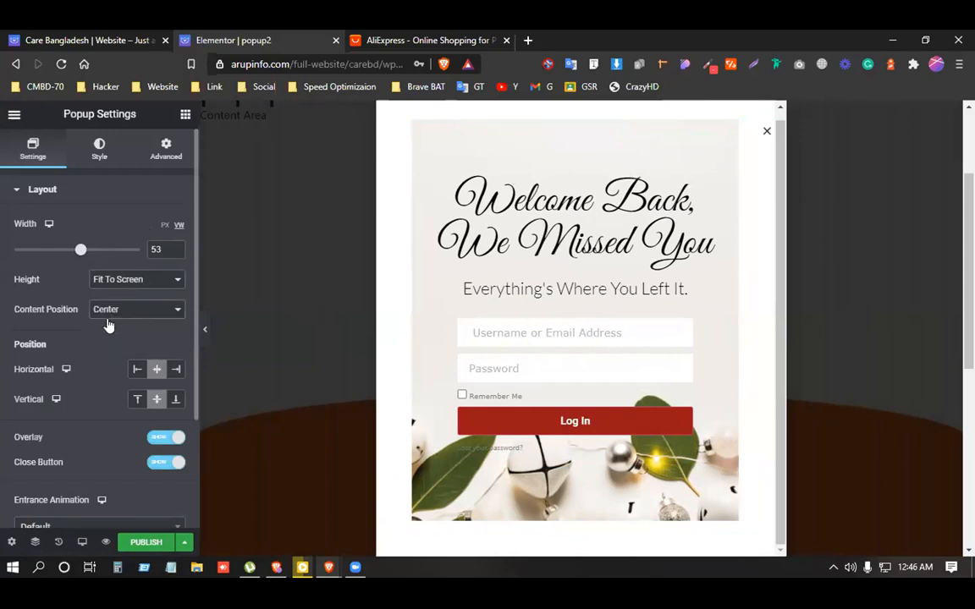
pyautogui.click(176, 371)
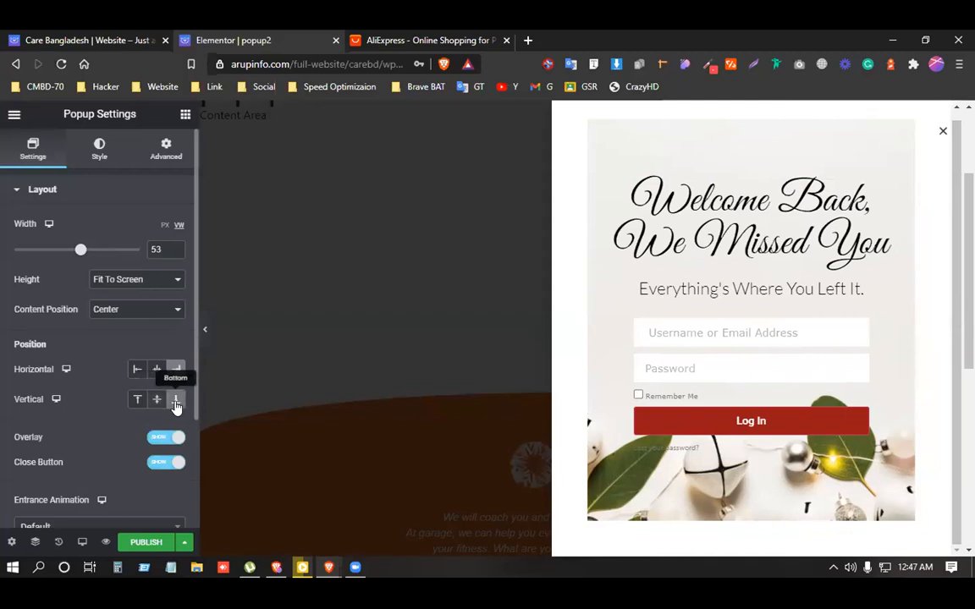
# - Try the Fade In, Fade In Down and Fade In Right entrance animations on the popup
pyautogui.scroll(-3, 113, 474)
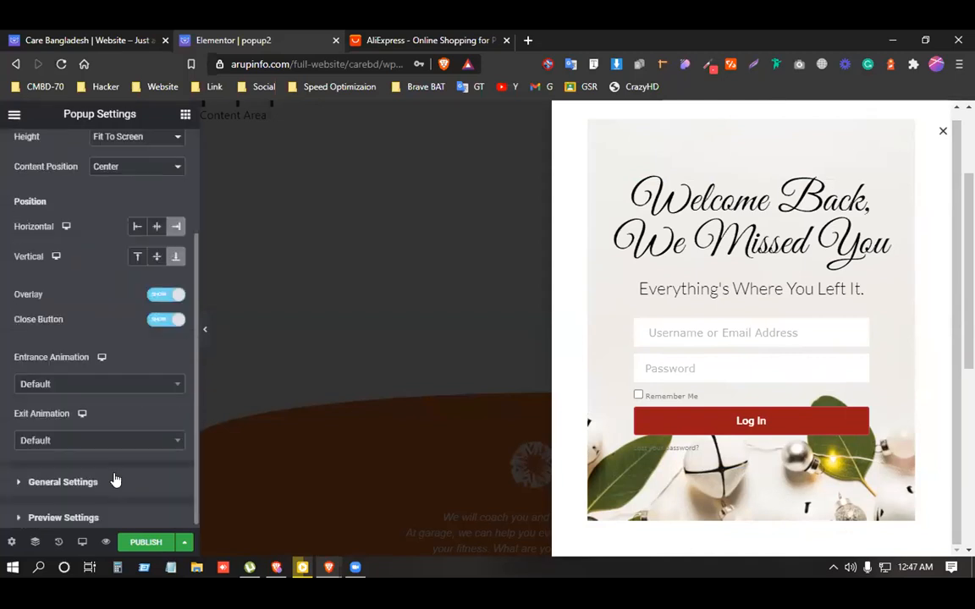
pyautogui.click(38, 372)
pyautogui.click(44, 457)
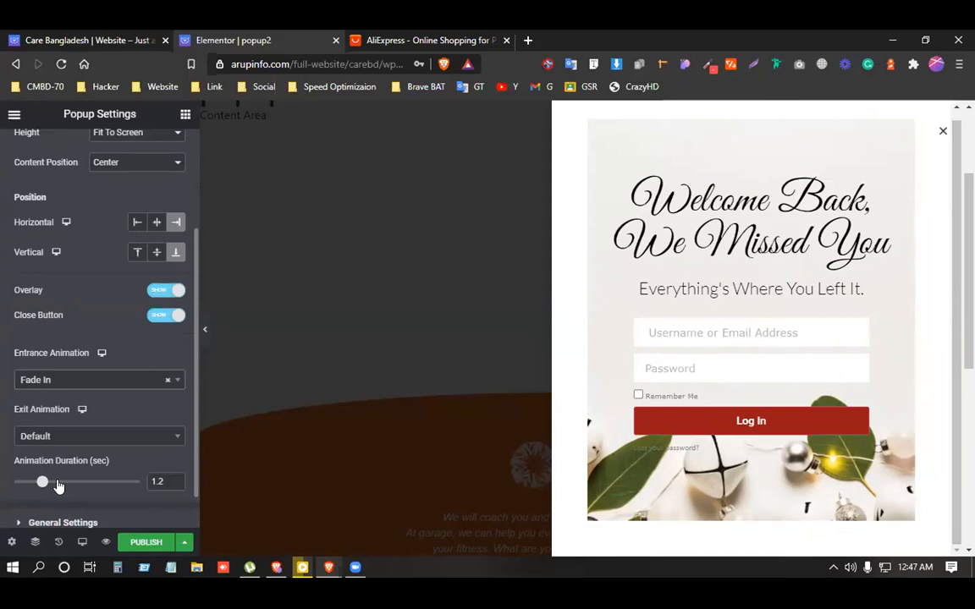
pyautogui.click(53, 382)
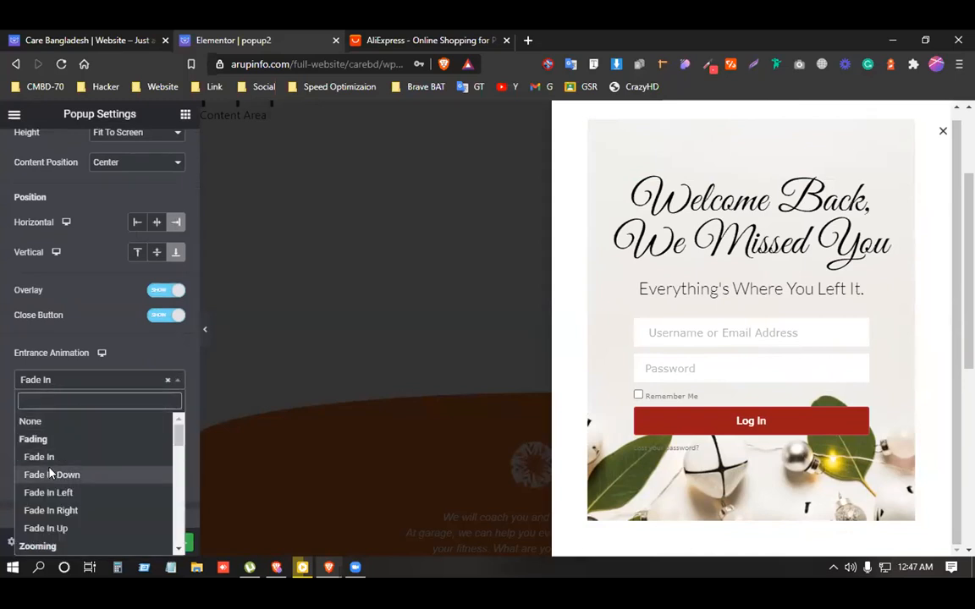
pyautogui.click(50, 475)
pyautogui.click(54, 381)
pyautogui.scroll(-2, 56, 447)
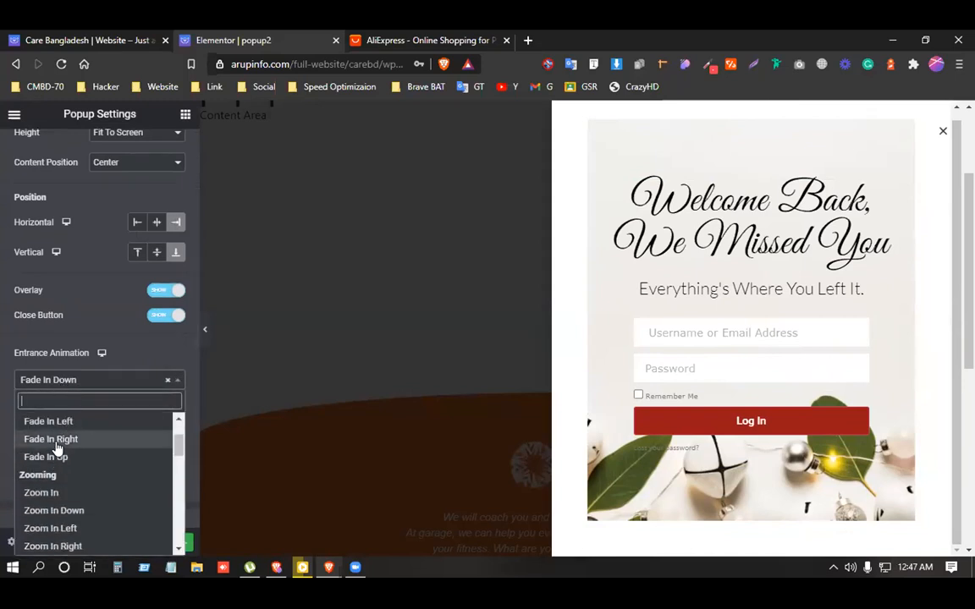
pyautogui.click(58, 441)
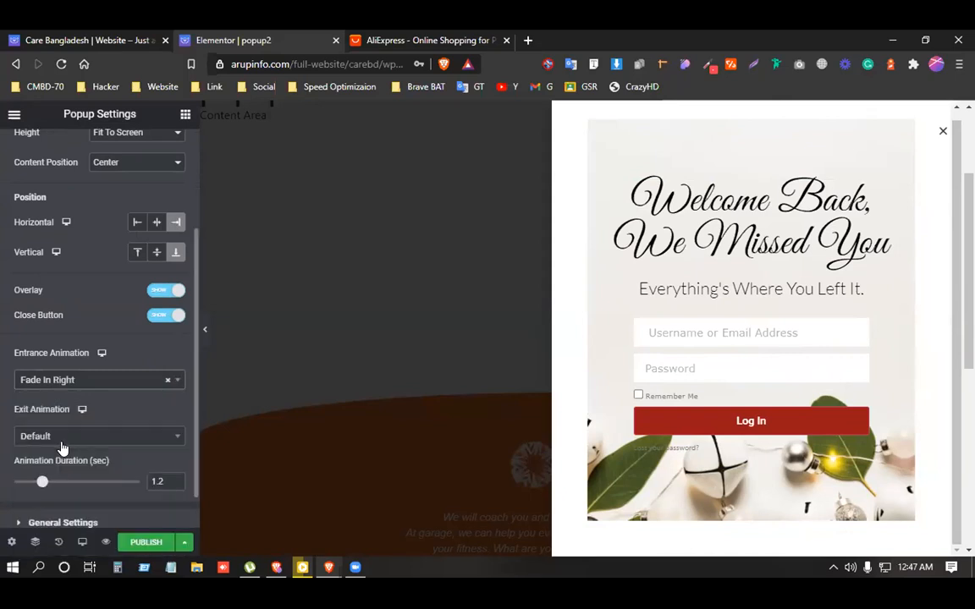
# - Browse the other entrance animations, try Slide In Right, and set the popup's entrance animation to Slide In Left
pyautogui.click(70, 382)
pyautogui.scroll(-2, 65, 474)
pyautogui.scroll(-6, 59, 479)
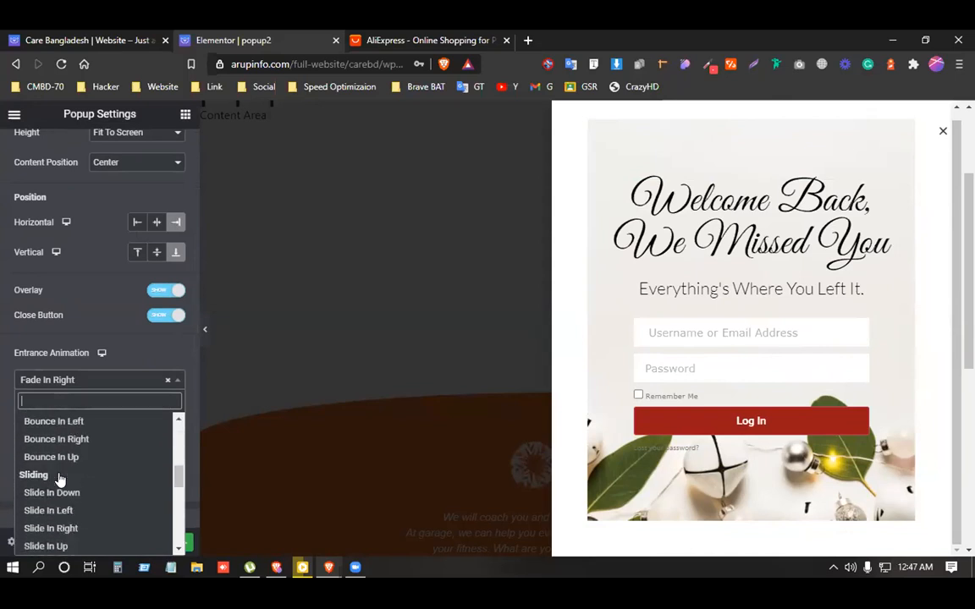
pyautogui.scroll(4, 59, 478)
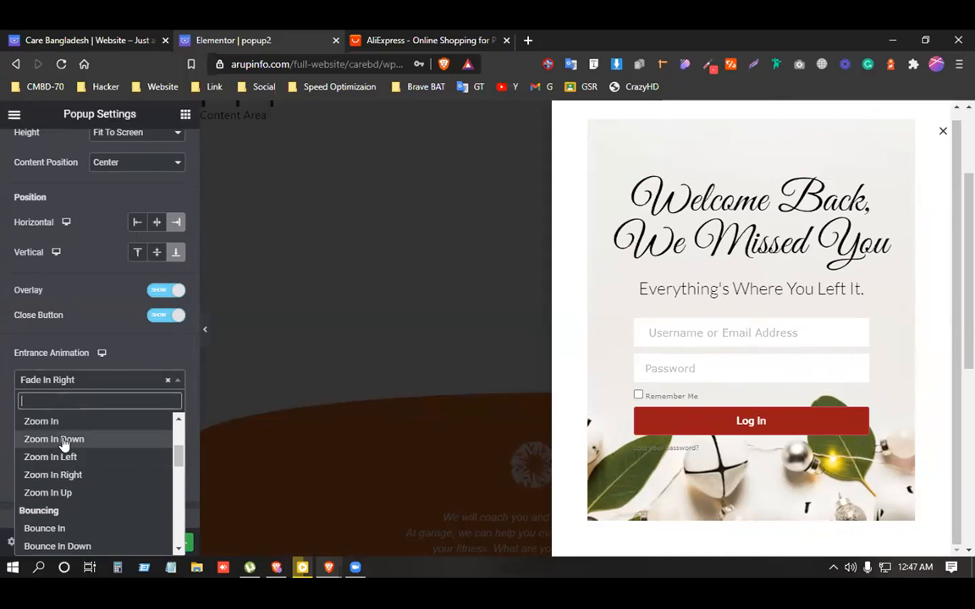
pyautogui.scroll(-4, 64, 443)
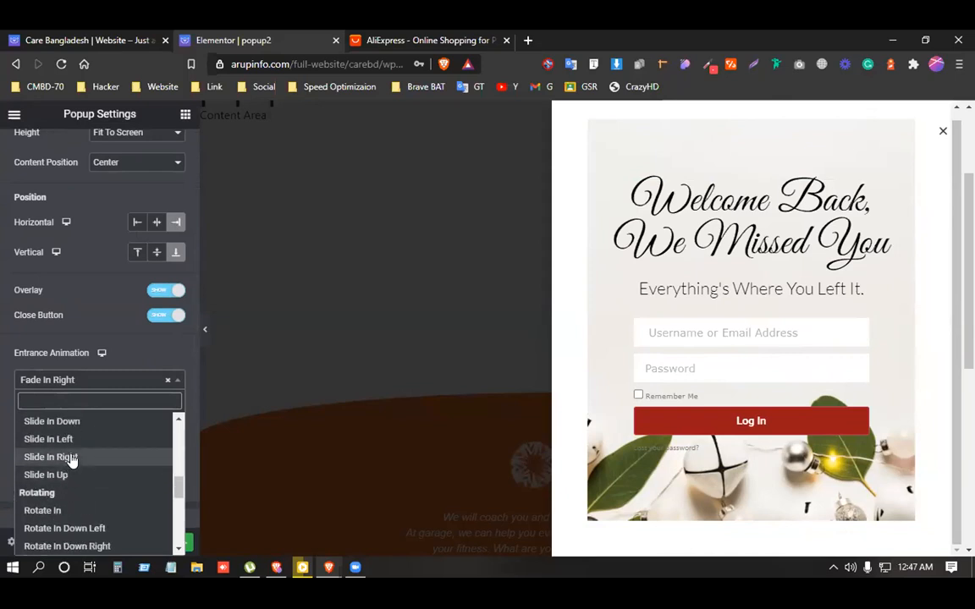
pyautogui.click(73, 458)
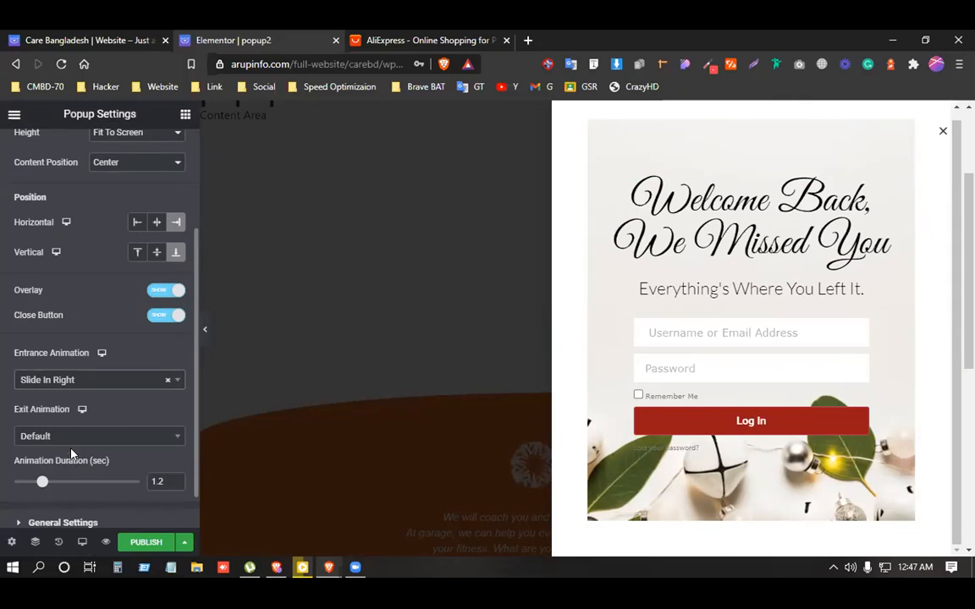
pyautogui.click(76, 385)
pyautogui.click(73, 423)
# - Set the Open By Selector value to #popup in the popup's advanced settings
pyautogui.scroll(2, 76, 436)
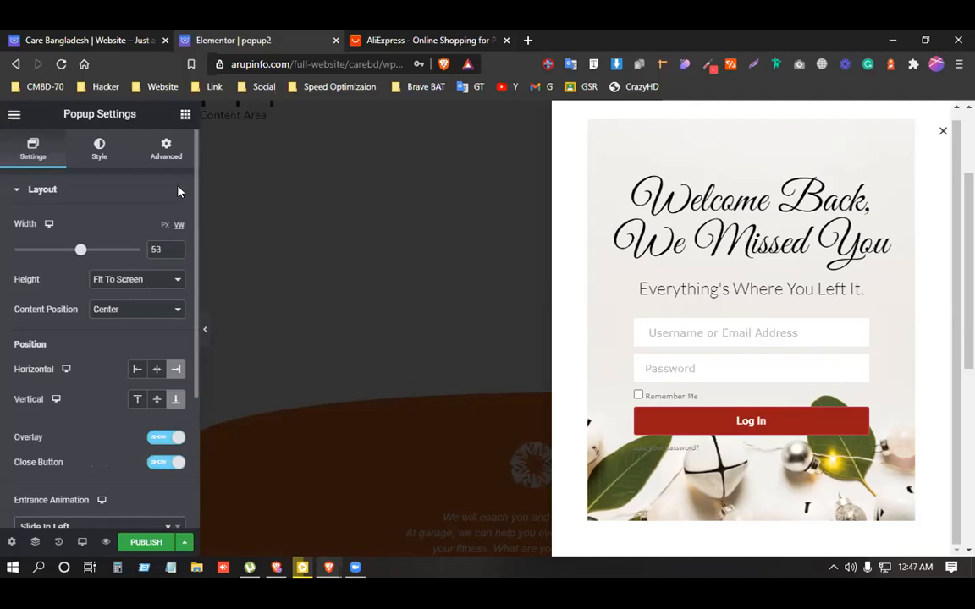
pyautogui.click(173, 157)
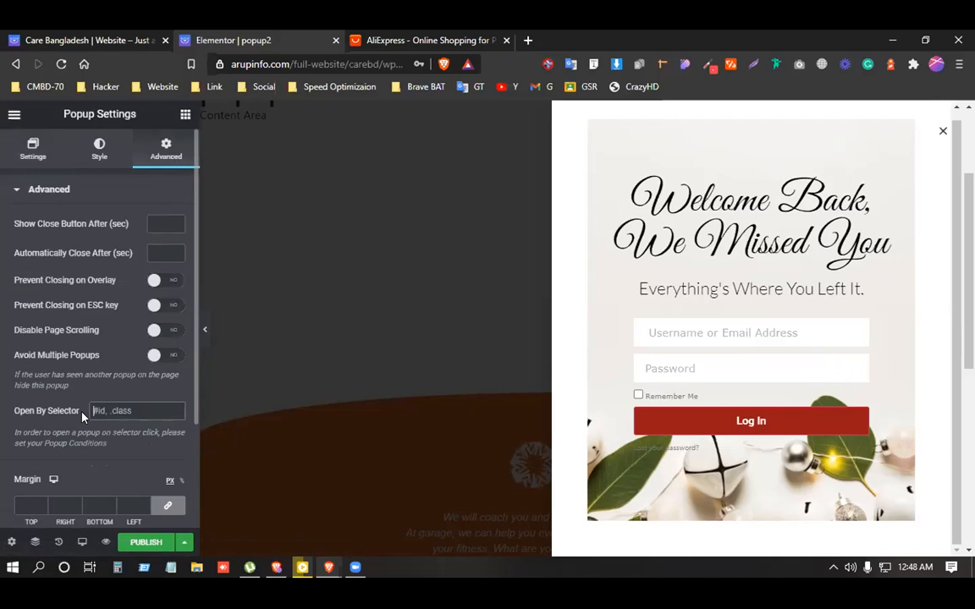
pyautogui.write('#popup')
pyautogui.moveTo(92, 411); pyautogui.dragTo(140, 412)
pyautogui.click(146, 413)
pyautogui.moveTo(123, 412); pyautogui.dragTo(101, 411)
pyautogui.click(127, 499)
# - Start publishing the popup with a display condition that includes the Entire Site, and bring up its triggers
pyautogui.click(146, 542)
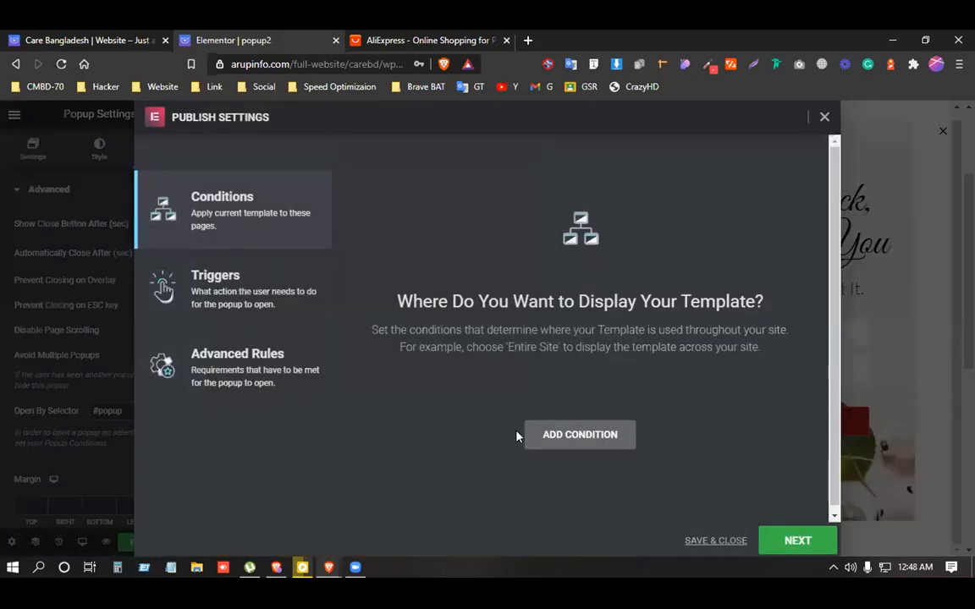
pyautogui.click(567, 432)
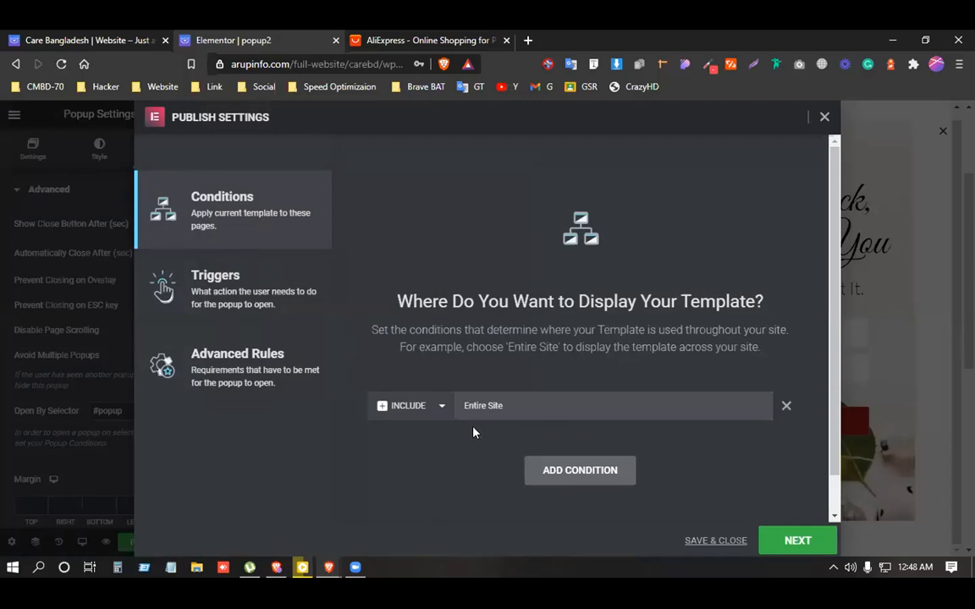
pyautogui.click(241, 284)
# - Try enabling the On Page Exit Intent and On Scroll triggers, switching each one off again
pyautogui.click(769, 447)
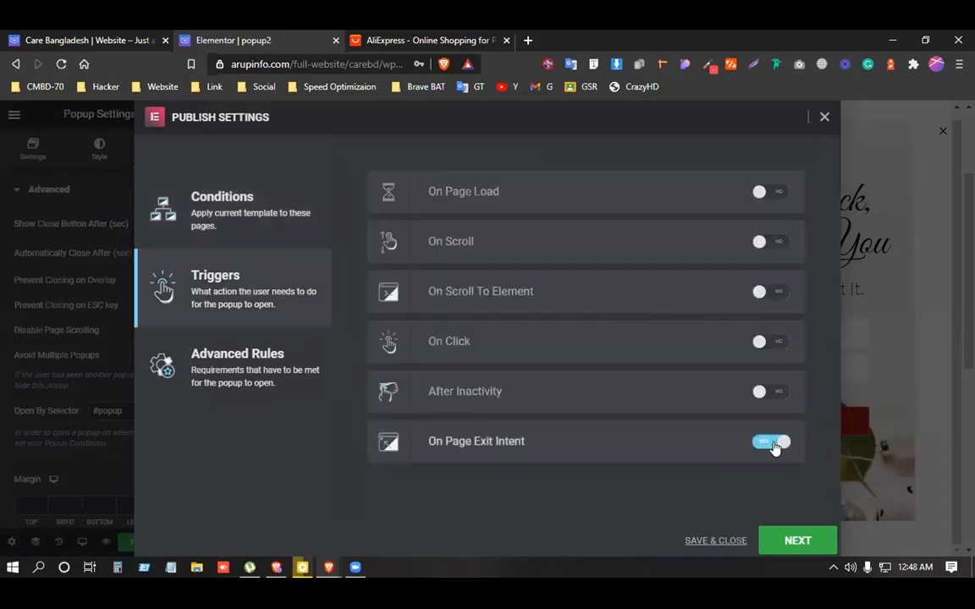
pyautogui.click(773, 445)
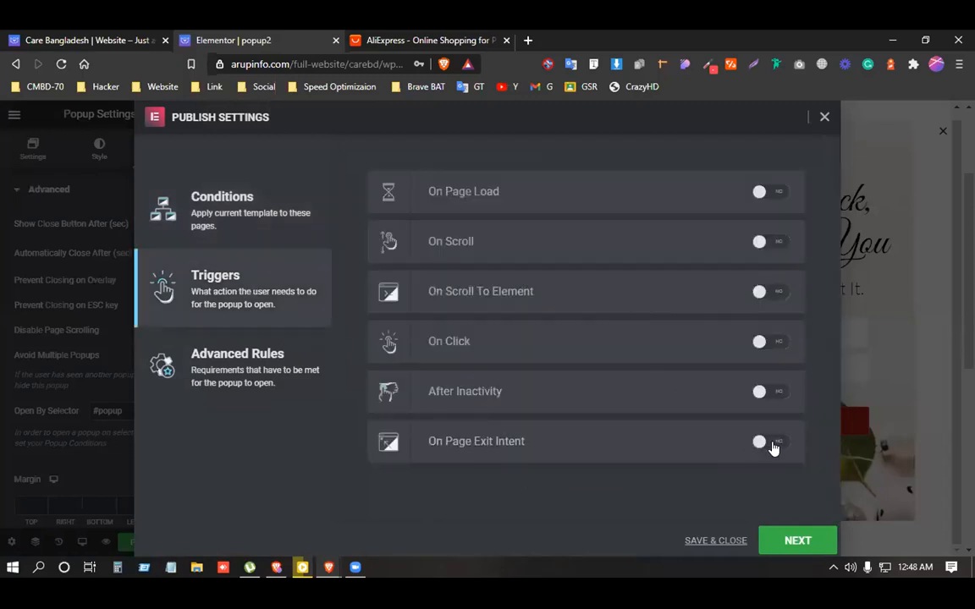
pyautogui.click(764, 243)
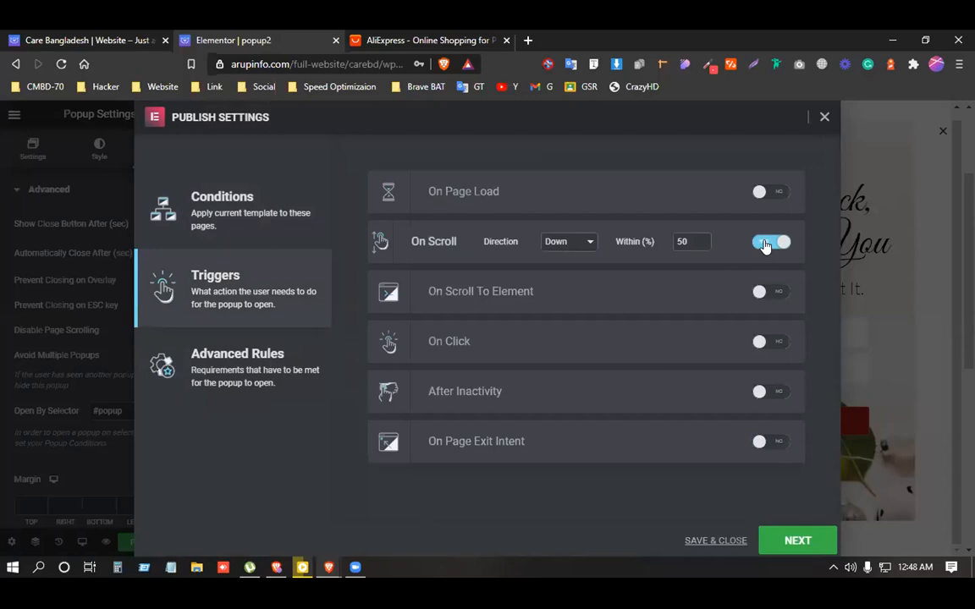
pyautogui.click(764, 244)
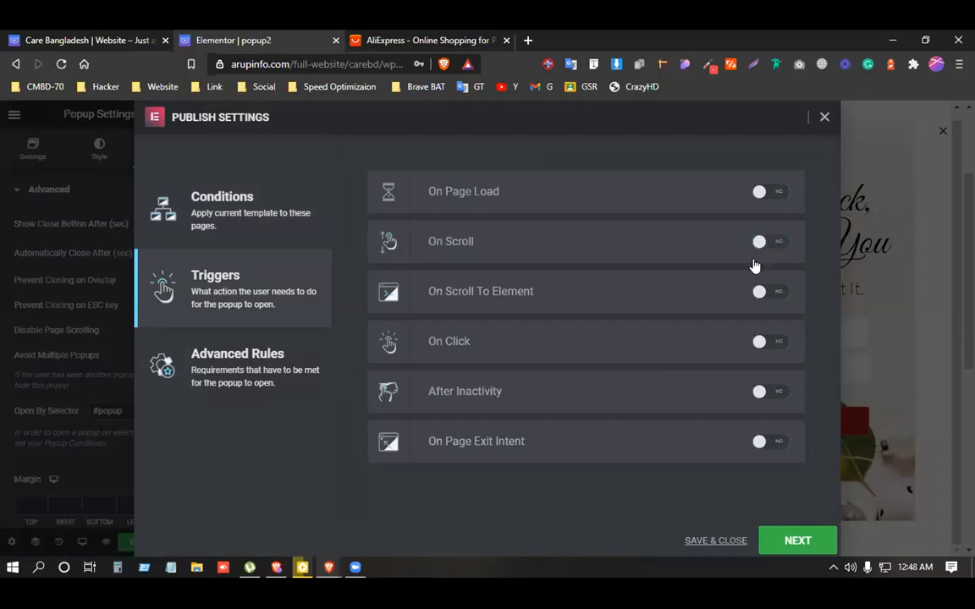
# - Enable the On Click trigger with 1 click and the Show on devices rule for desktop, tablet and mobile, and save the publish settings
pyautogui.click(766, 343)
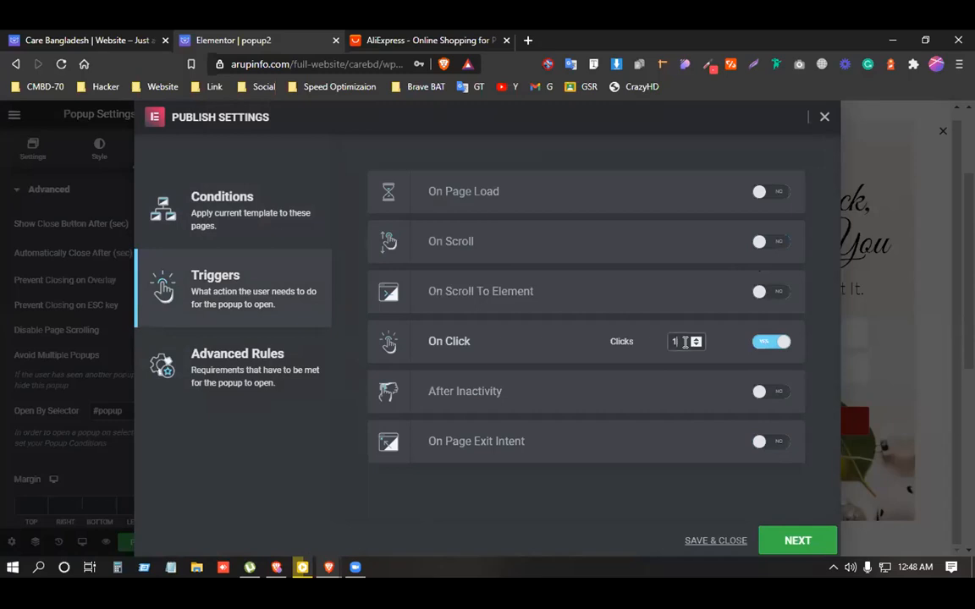
pyautogui.click(237, 386)
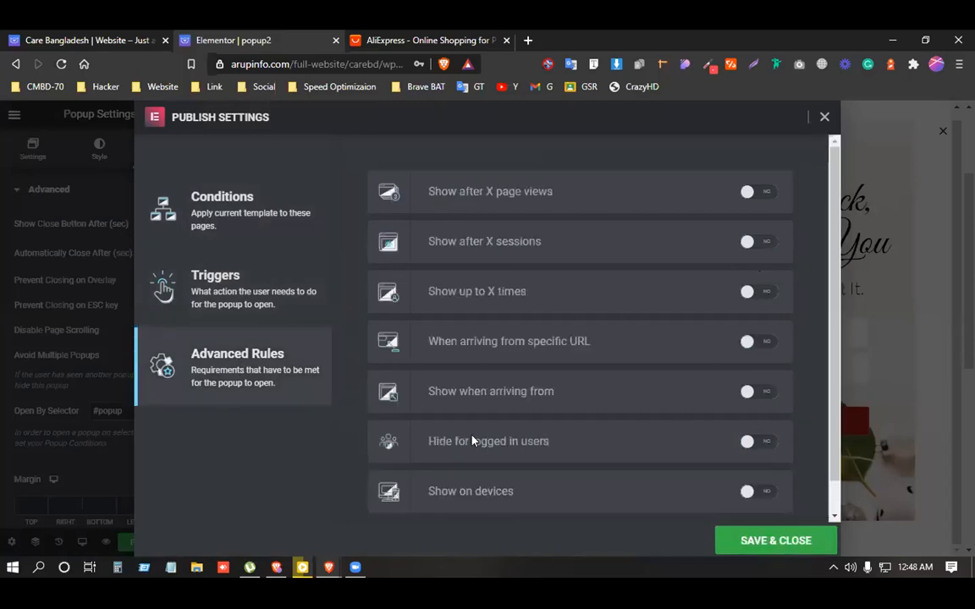
pyautogui.click(757, 493)
pyautogui.scroll(-1, 760, 495)
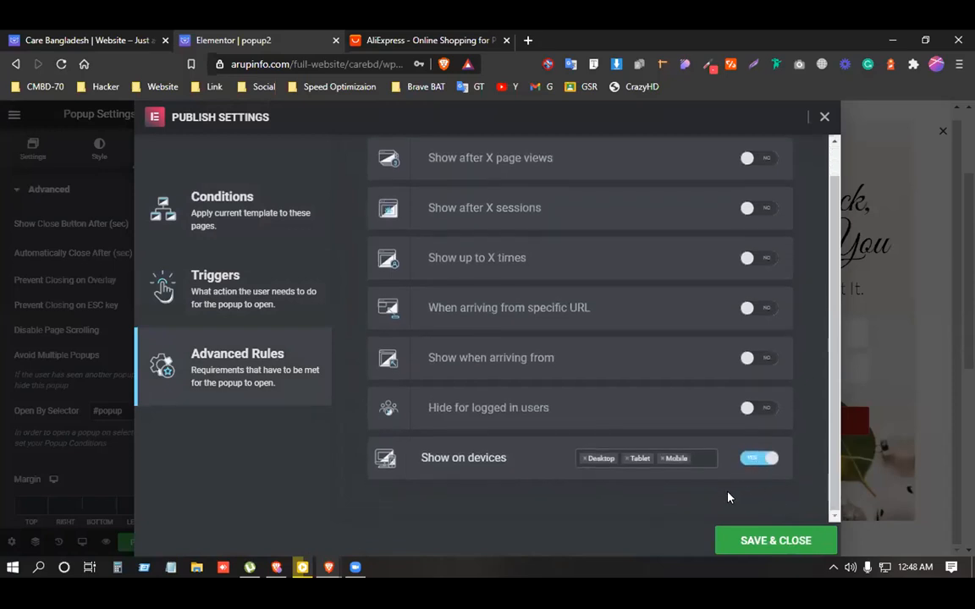
pyautogui.click(747, 541)
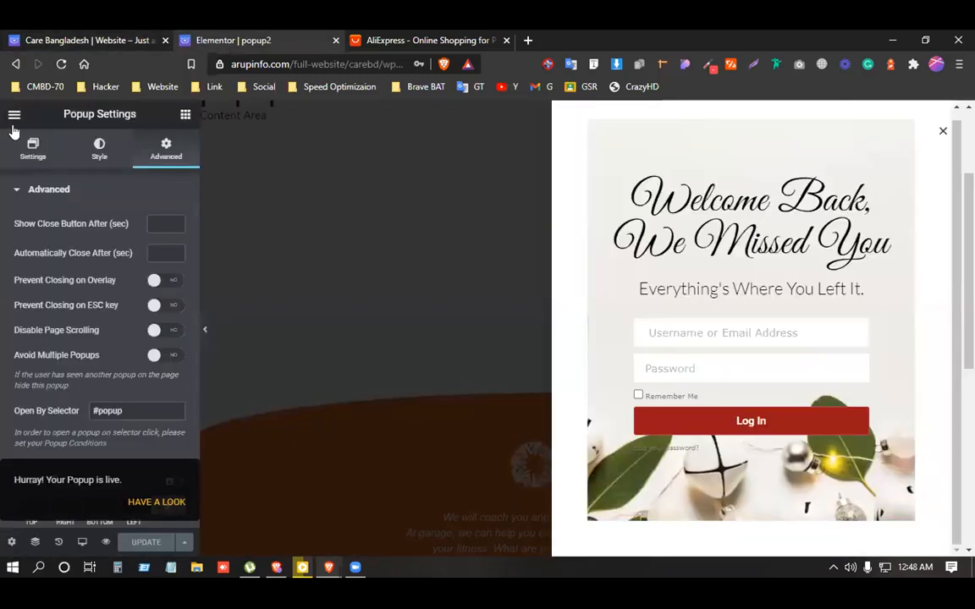
# - Open the WordPress dashboard in a new browser tab and go to the list of site pages
pyautogui.click(14, 115)
pyautogui.rightClick(56, 516)
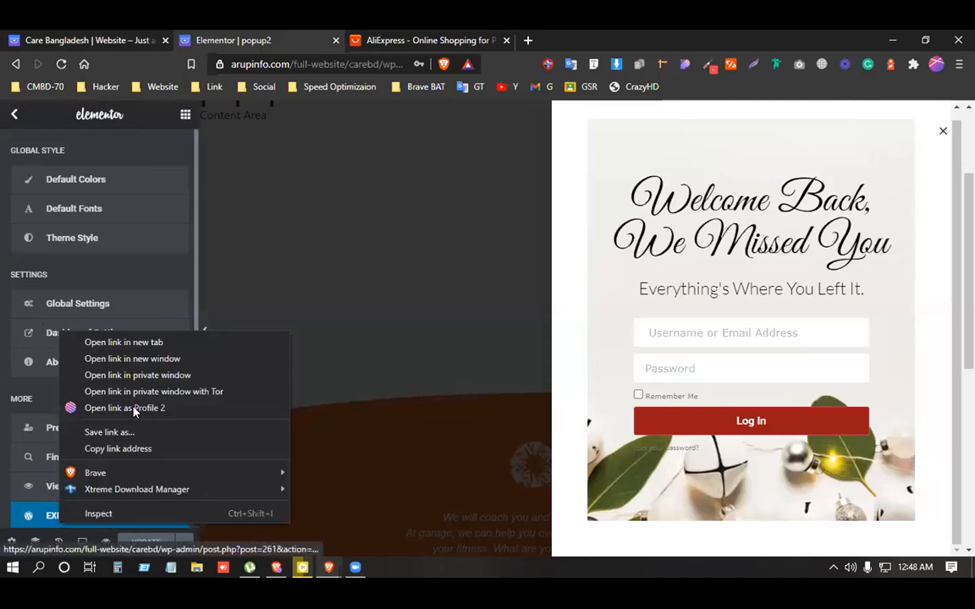
pyautogui.click(126, 343)
pyautogui.click(435, 37)
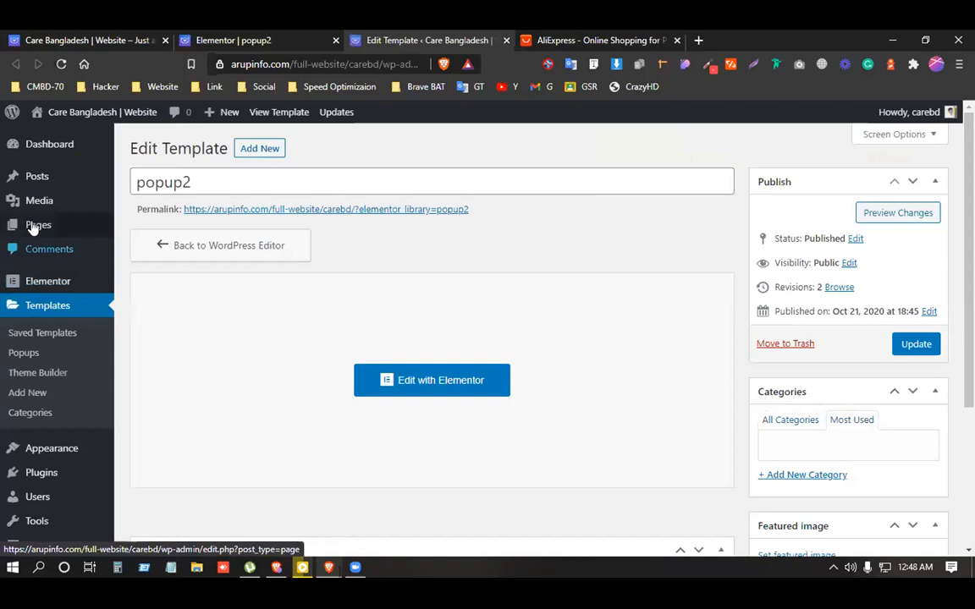
pyautogui.click(46, 235)
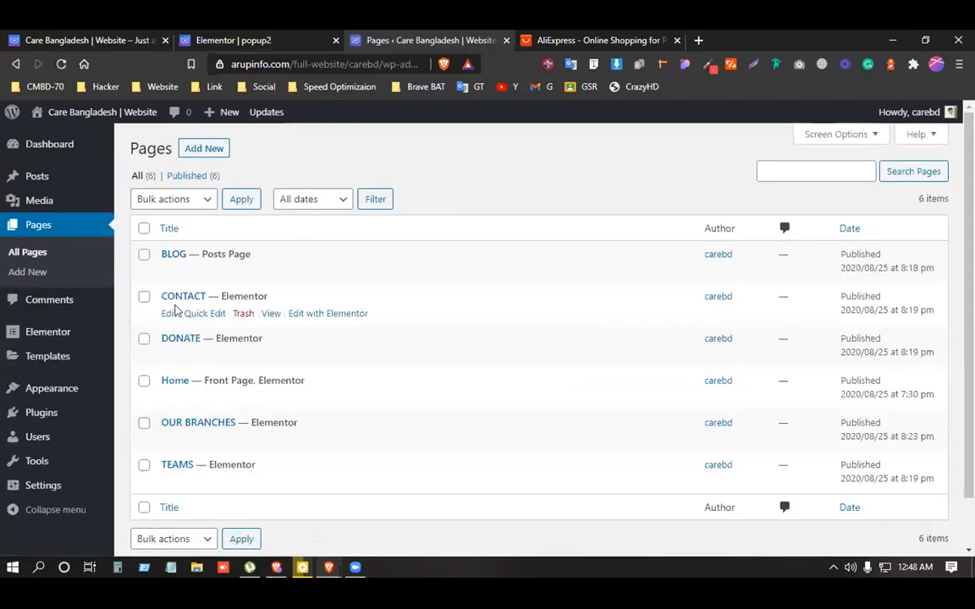
# - Open the Home page for editing with Elementor in a new browser tab
pyautogui.rightClick(335, 396)
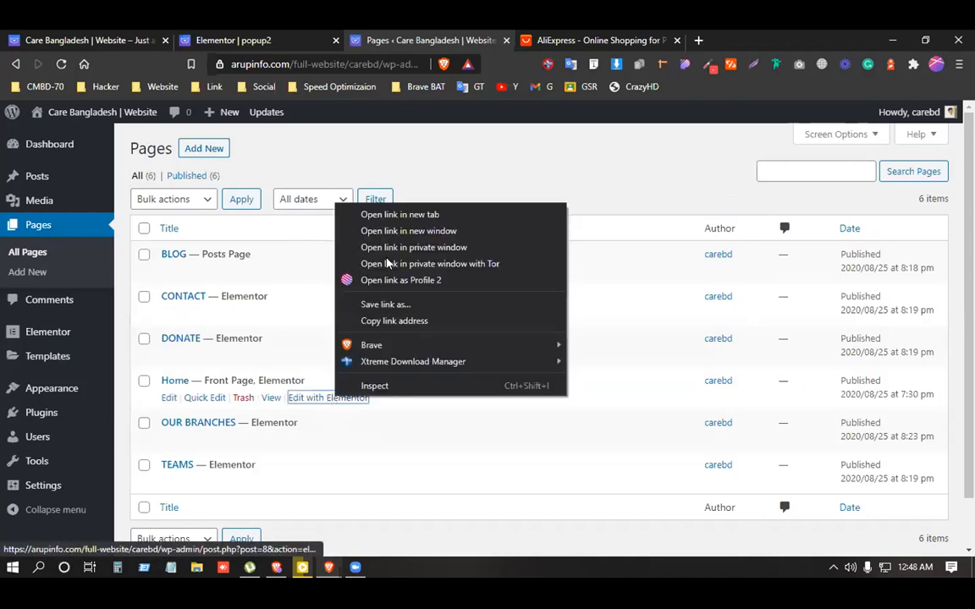
pyautogui.click(399, 215)
pyautogui.click(554, 39)
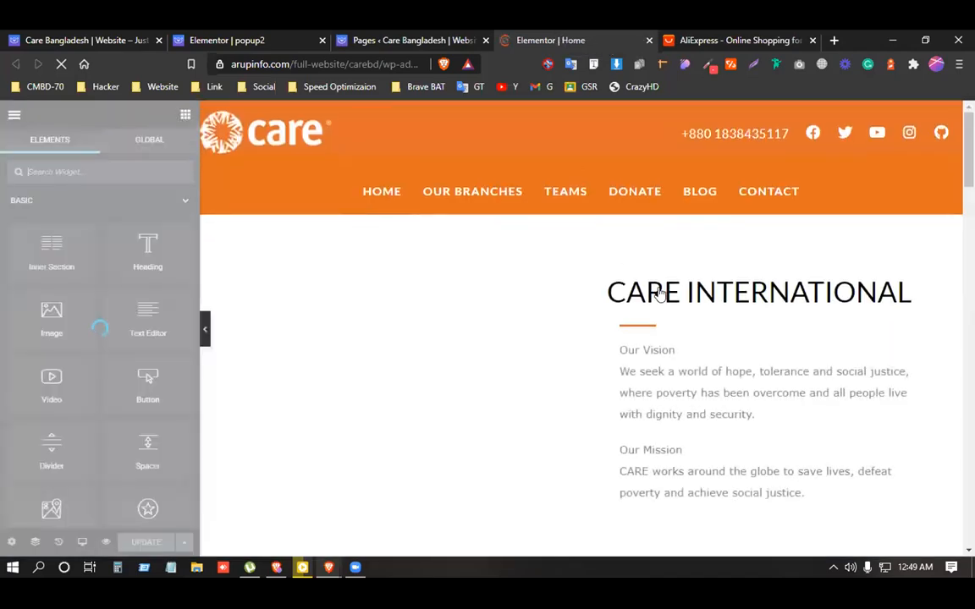
# - Add a Button widget directly below the CARE INTERNATIONAL heading on the Home page
pyautogui.scroll(-3, 618, 391)
pyautogui.scroll(2, 626, 377)
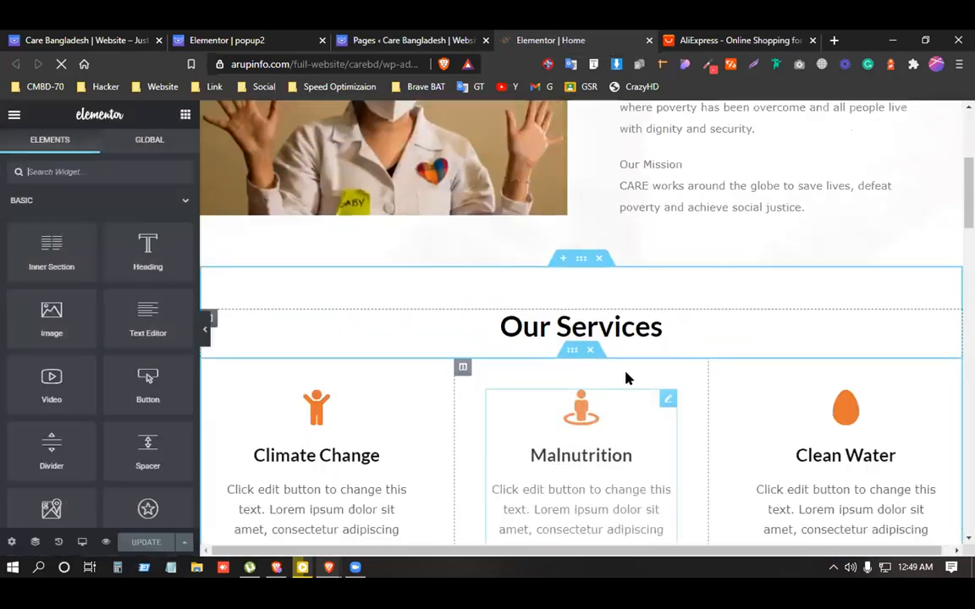
pyautogui.click(113, 166)
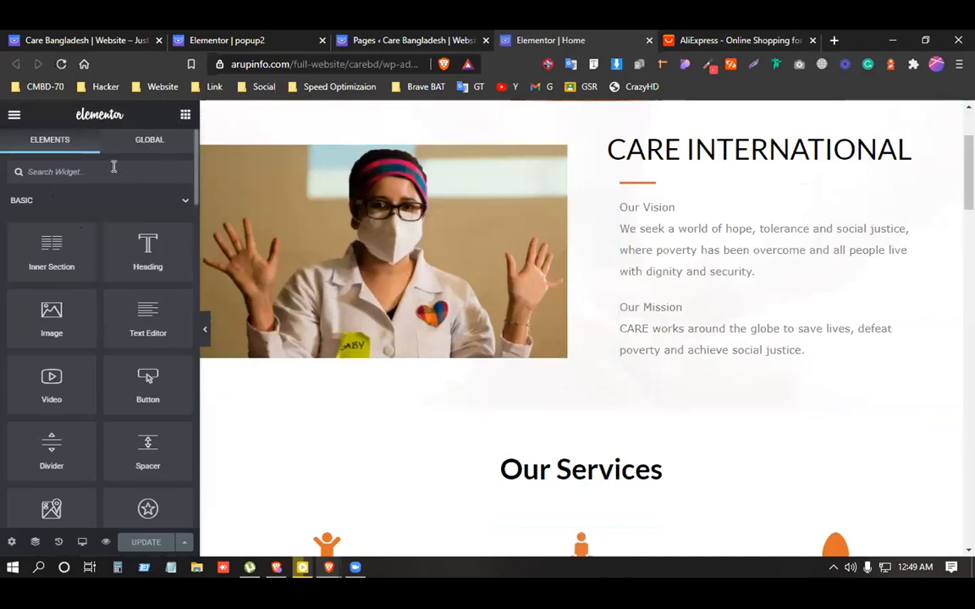
pyautogui.write('button')
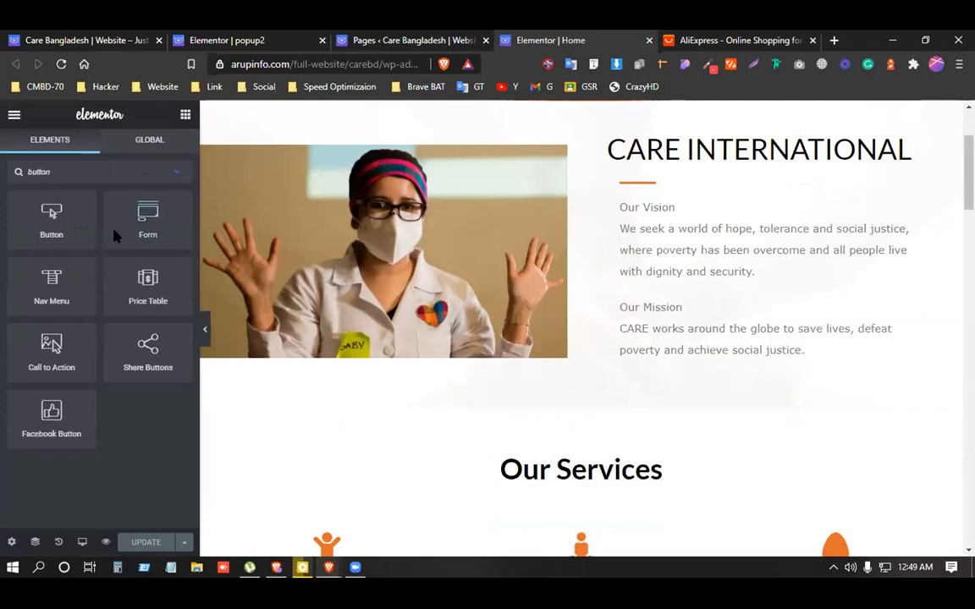
pyautogui.moveTo(51, 216); pyautogui.dragTo(754, 168)
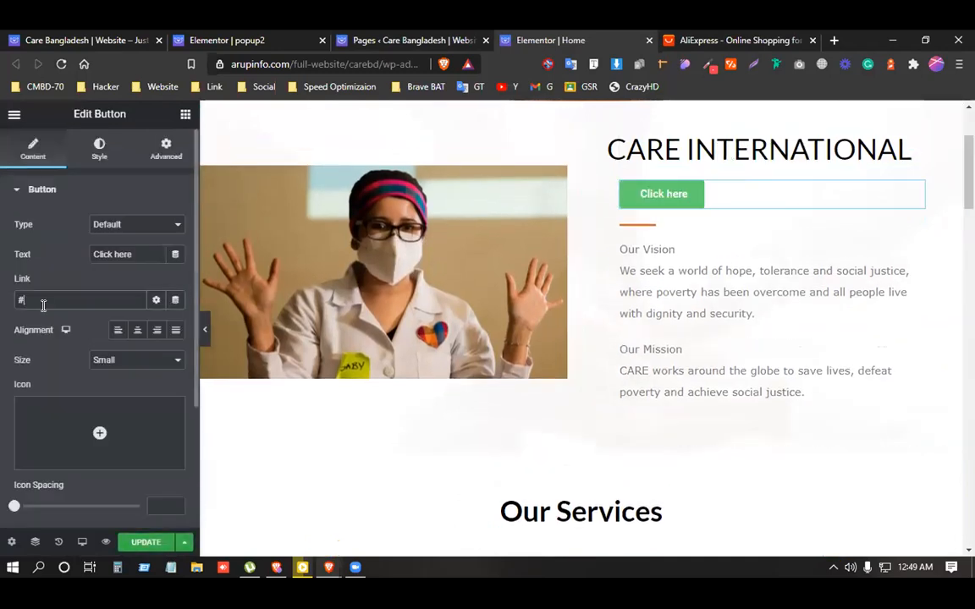
# - Try #popup as the new button's link, and remove the word after the # sign
pyautogui.write('popup')
pyautogui.press('BackSpace')
pyautogui.press('BackSpace')
pyautogui.press('BackSpace')
pyautogui.press('BackSpace')
pyautogui.press('BackSpace')
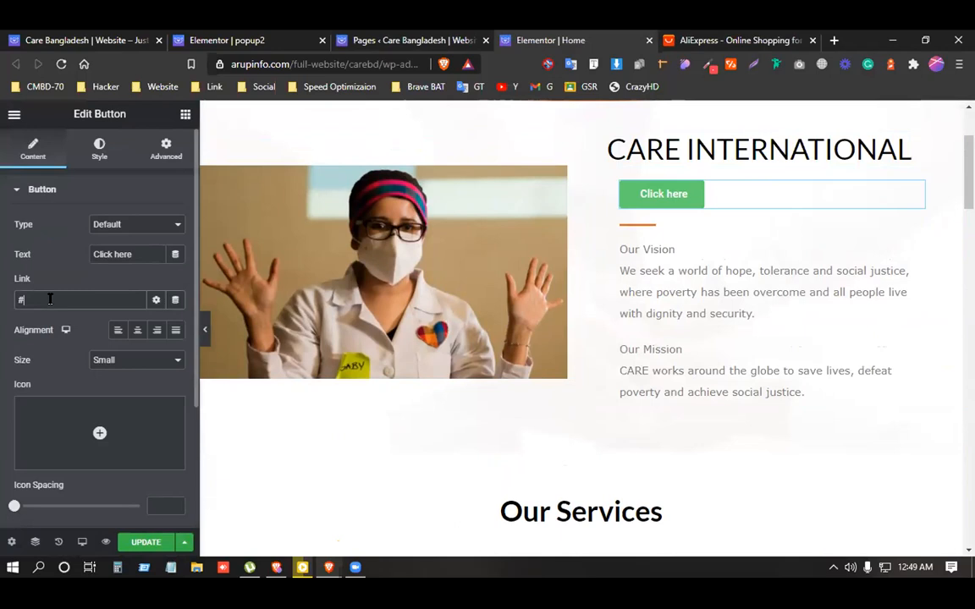
# - Give the new button the CSS ID popup, leave its CSS classes empty, and save the Home page
pyautogui.click(166, 149)
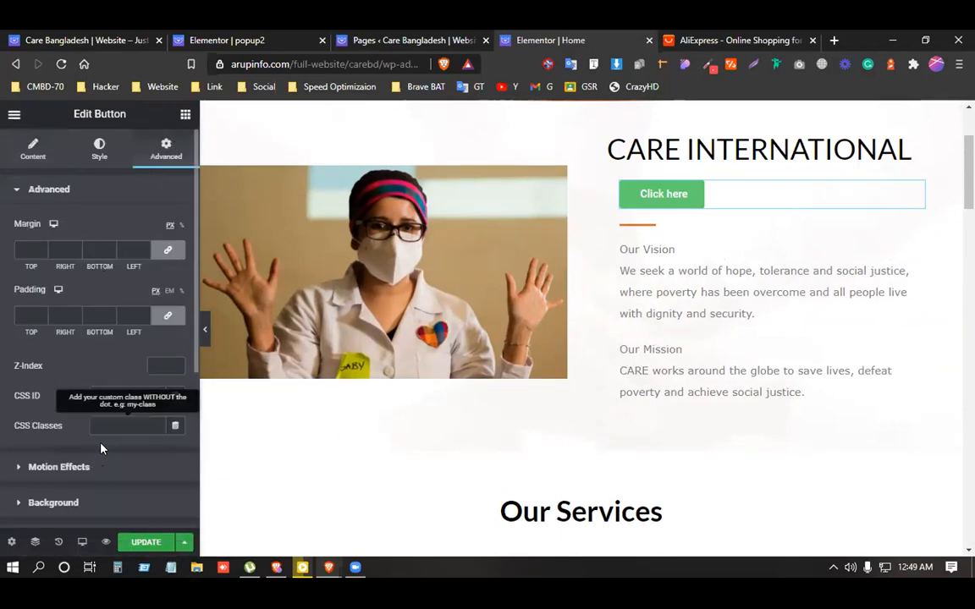
pyautogui.click(102, 398)
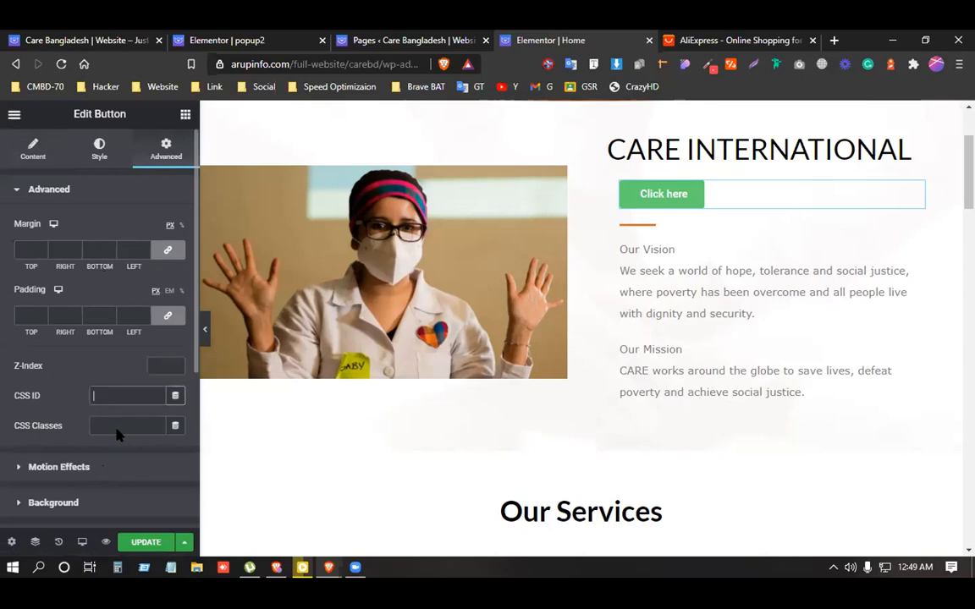
pyautogui.click(117, 425)
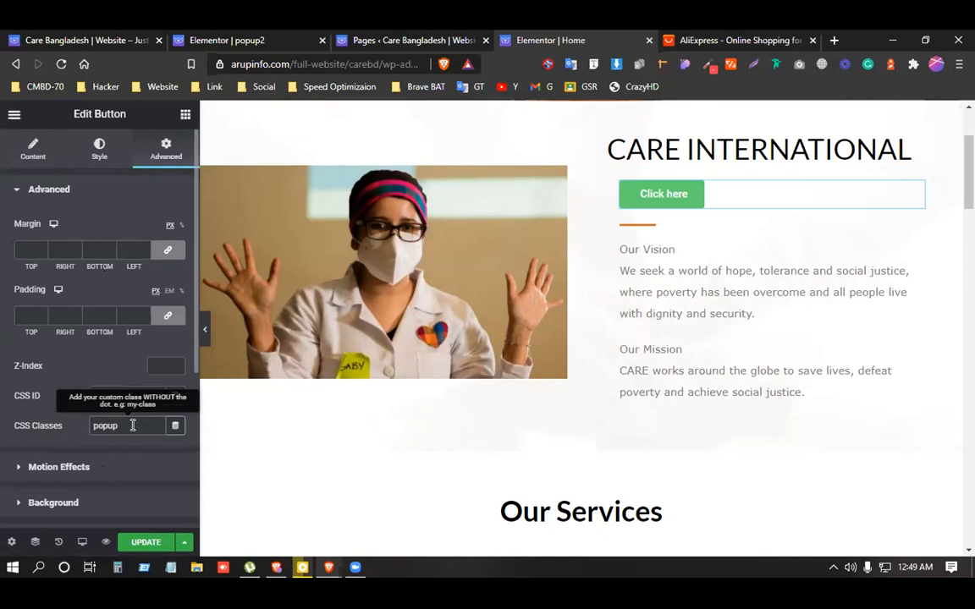
pyautogui.click(124, 392)
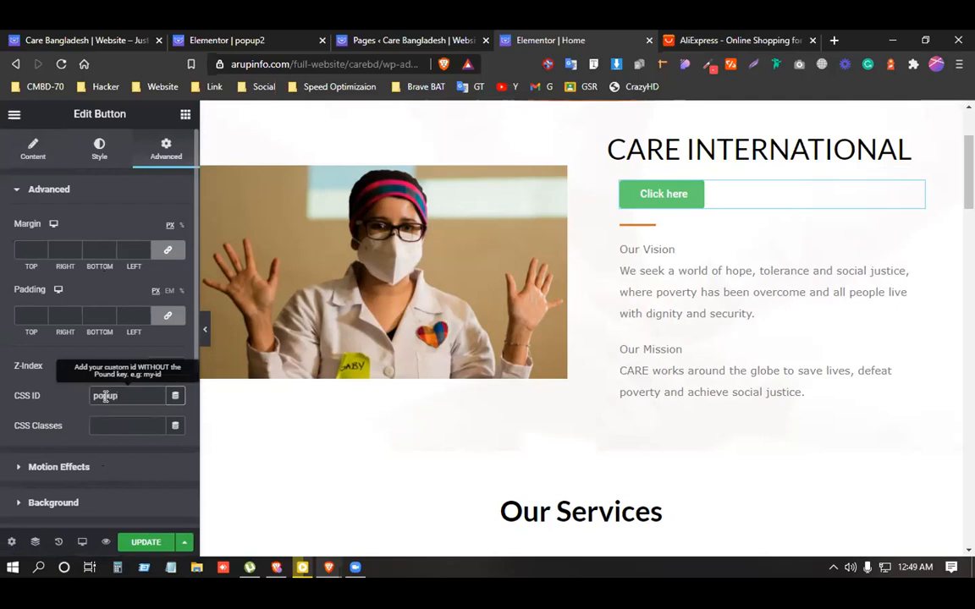
pyautogui.moveTo(120, 397); pyautogui.dragTo(91, 399)
pyautogui.click(125, 396)
pyautogui.doubleClick(117, 396)
pyautogui.click(124, 396)
pyautogui.hotkey('ctrl', 's')
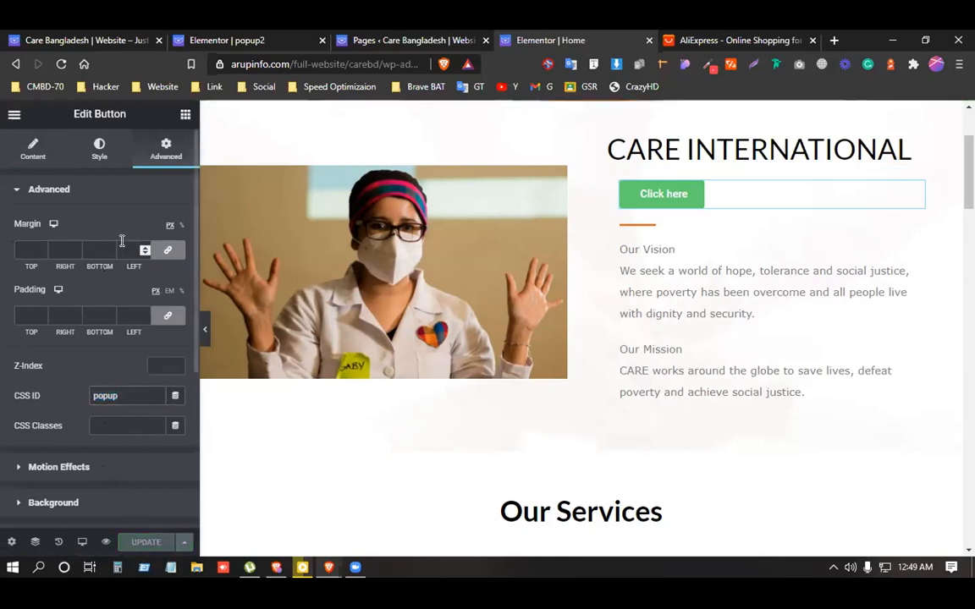
# - Preview the Home page, test the Click here button twice, and close the popups that open
pyautogui.click(105, 542)
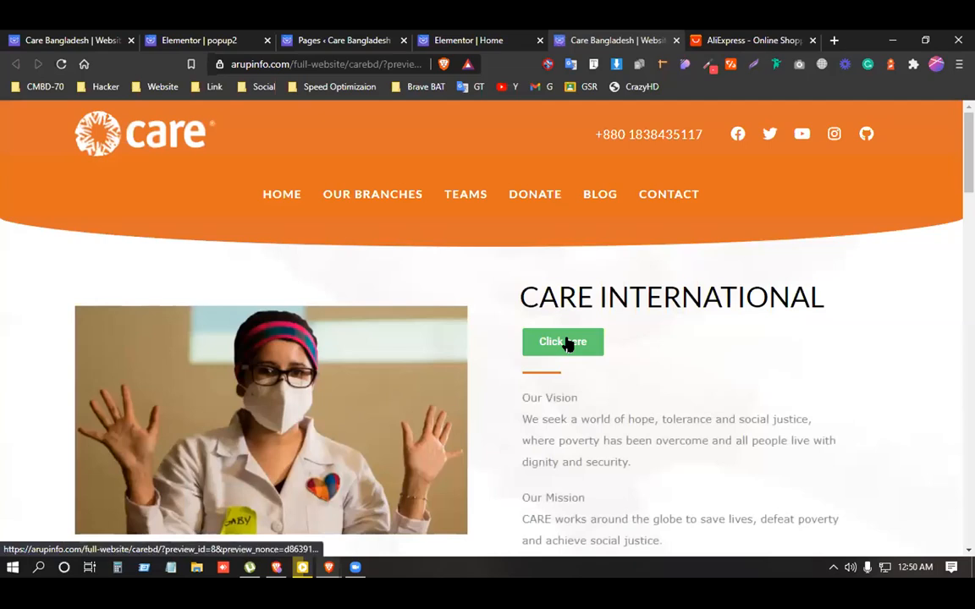
pyautogui.click(564, 342)
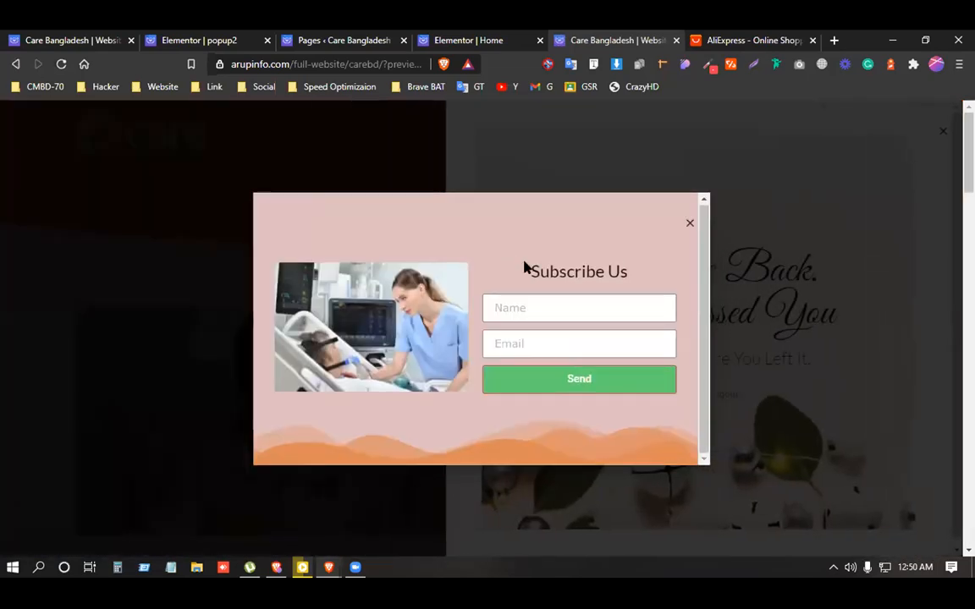
pyautogui.click(690, 225)
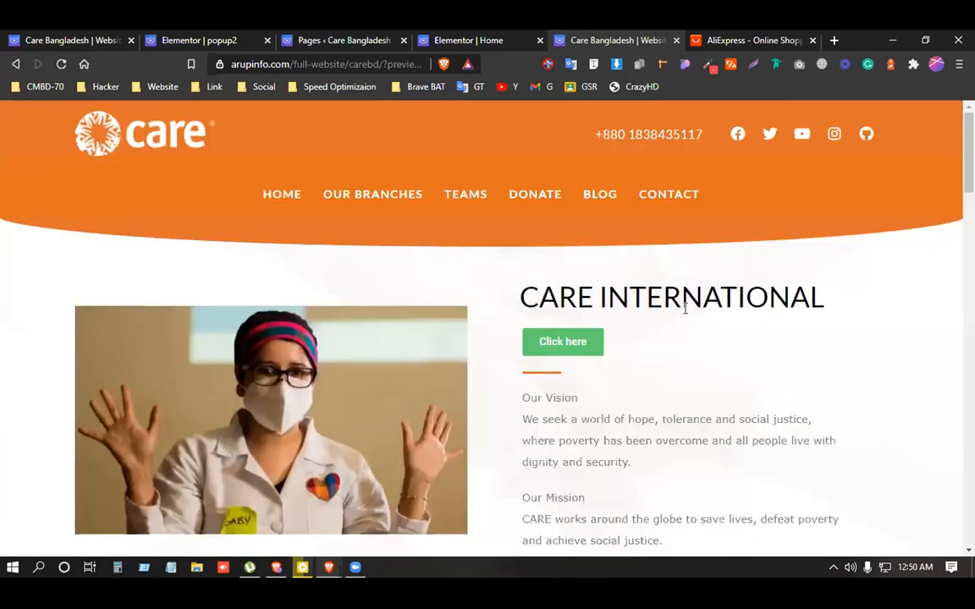
pyautogui.click(581, 340)
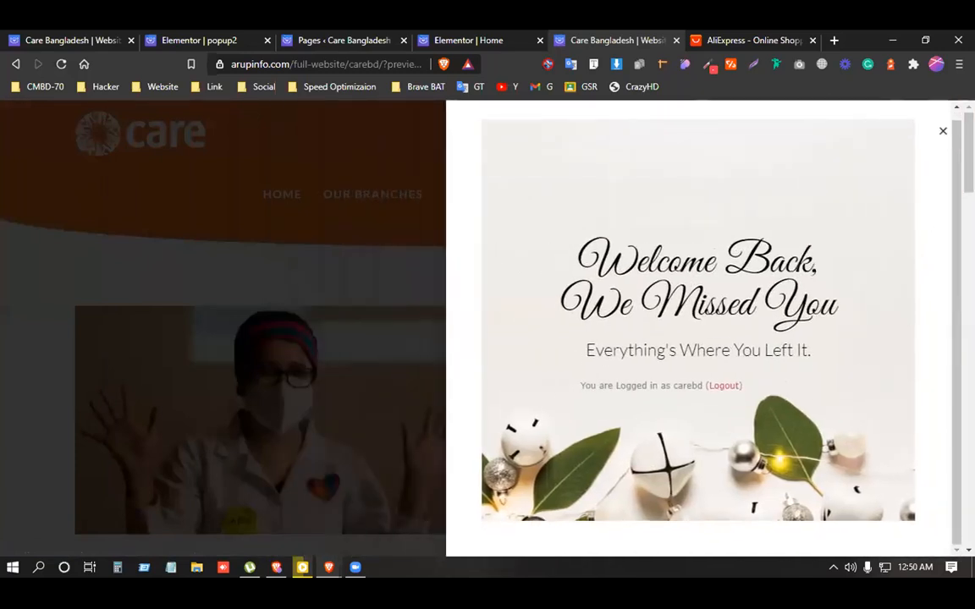
pyautogui.click(941, 132)
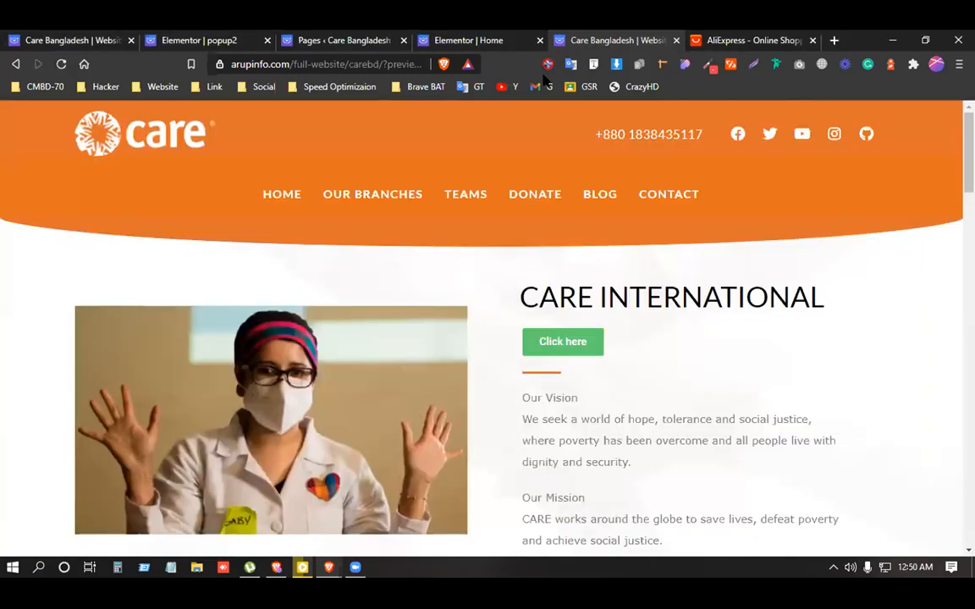
# - Return to the Home page editor and set the CARE INTERNATIONAL heading's CSS ID to popup
pyautogui.click(114, 42)
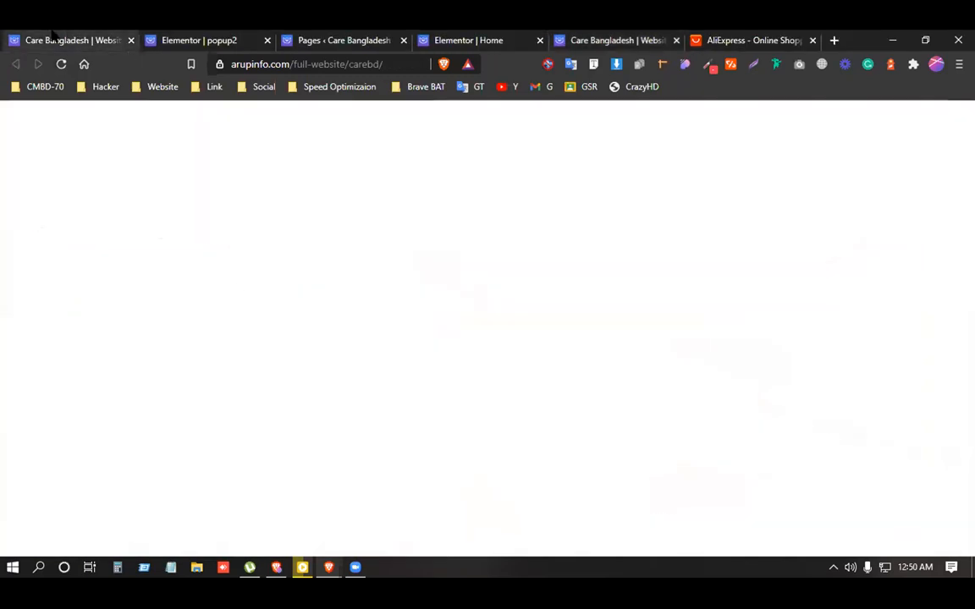
pyautogui.click(218, 37)
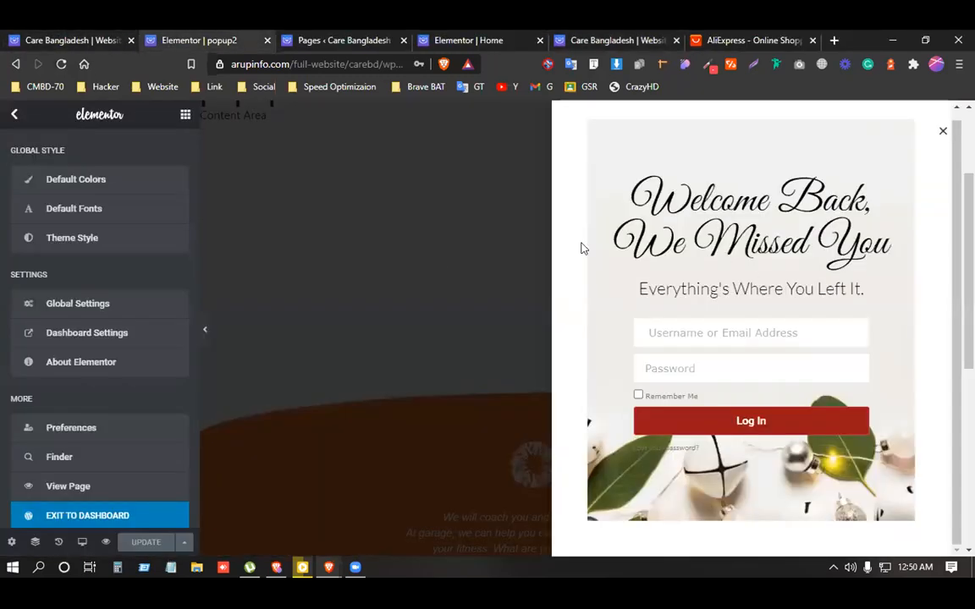
pyautogui.click(355, 40)
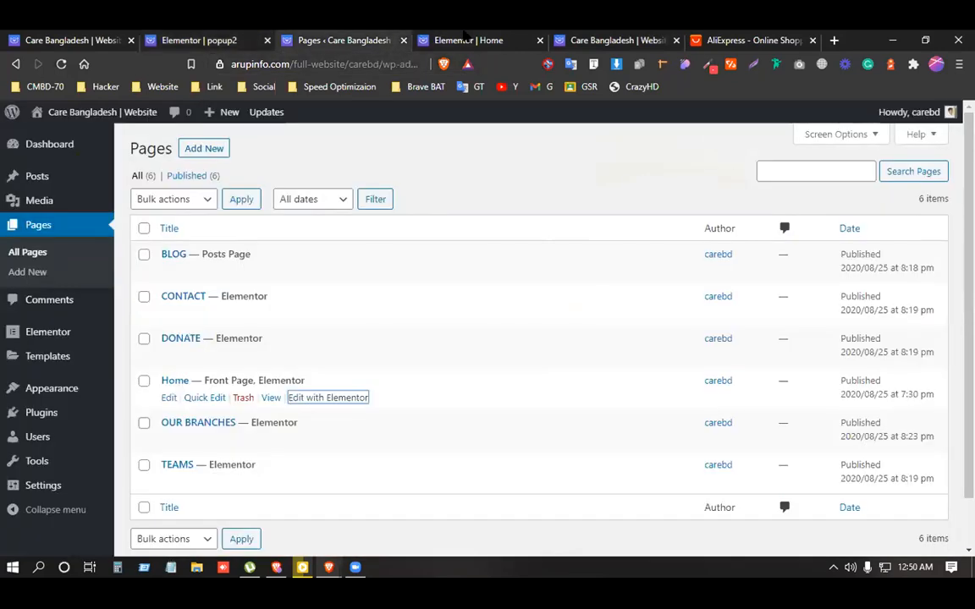
pyautogui.click(468, 40)
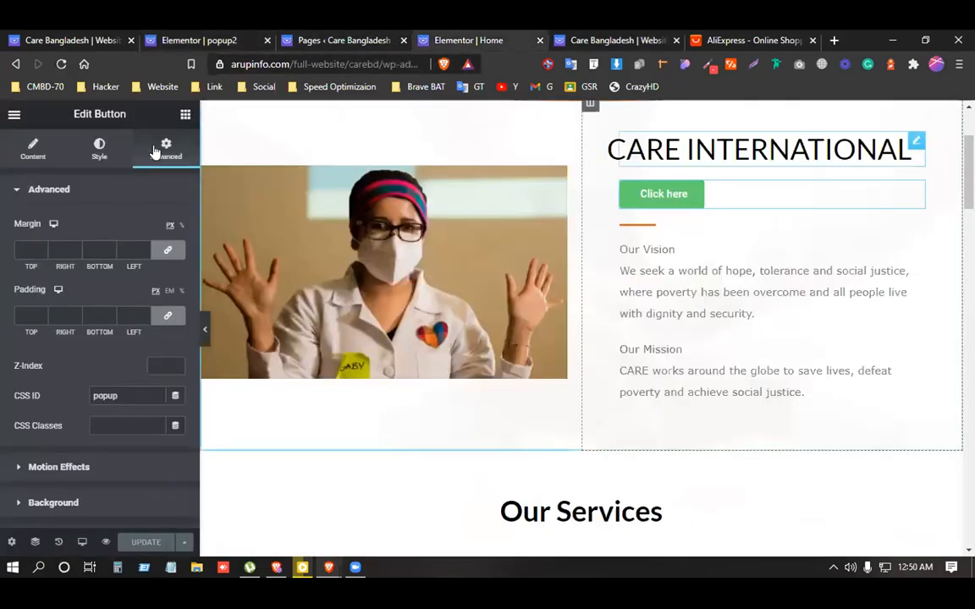
pyautogui.scroll(-1, 85, 398)
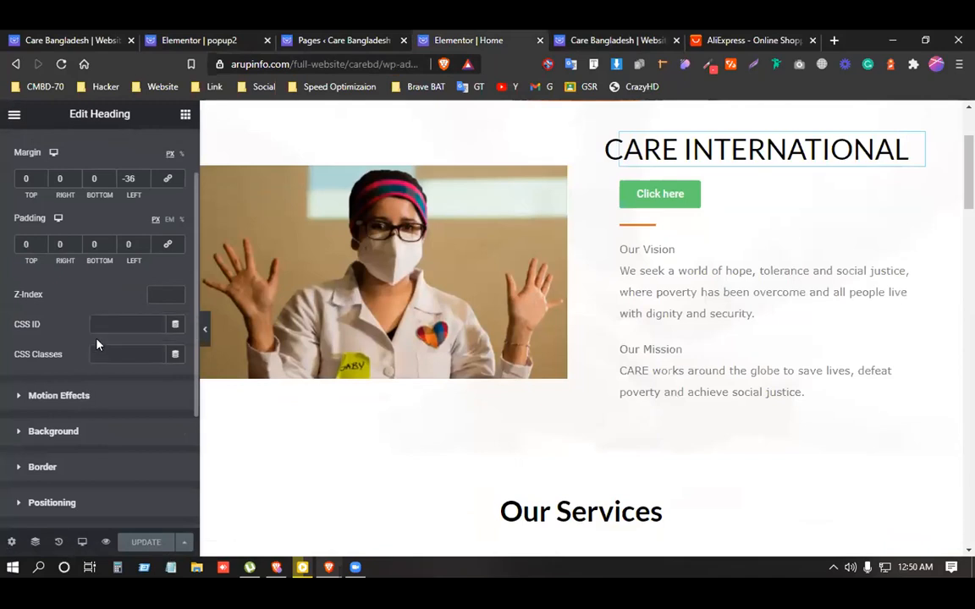
pyautogui.click(102, 326)
pyautogui.write('popup')
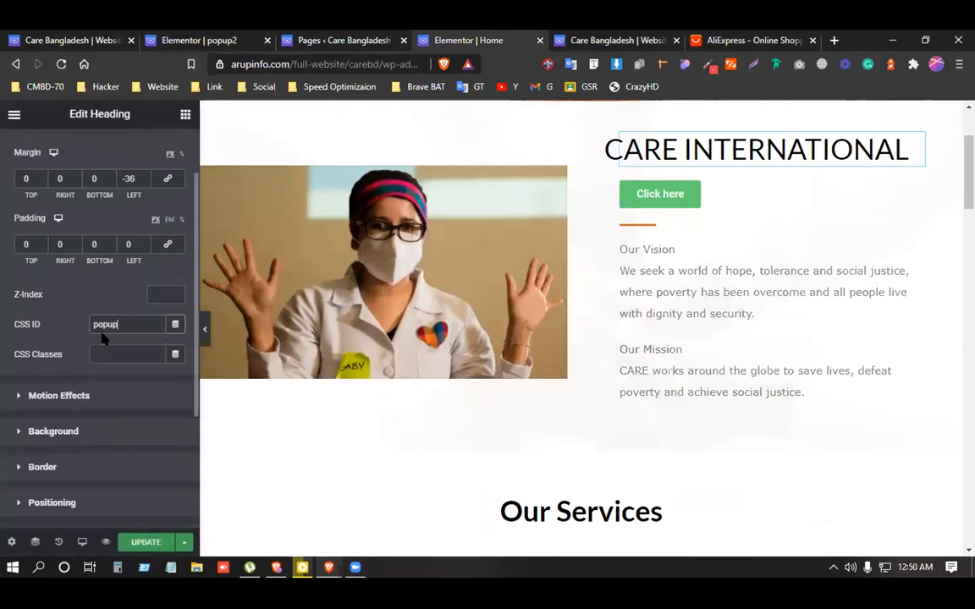
# - Save the changes to the Home page, check the live preview tab and dismiss both popups shown there
pyautogui.click(140, 542)
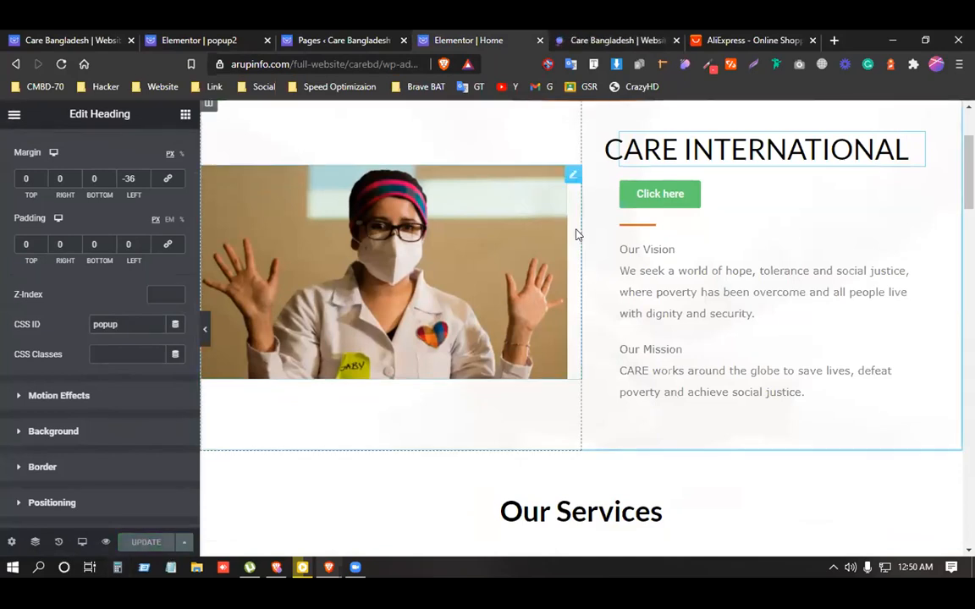
pyautogui.click(593, 39)
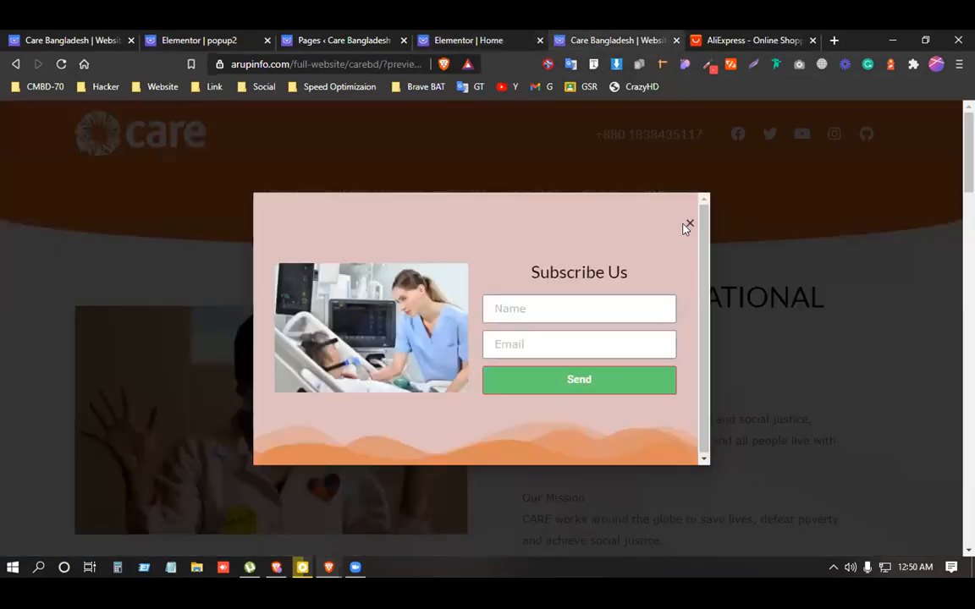
pyautogui.click(689, 225)
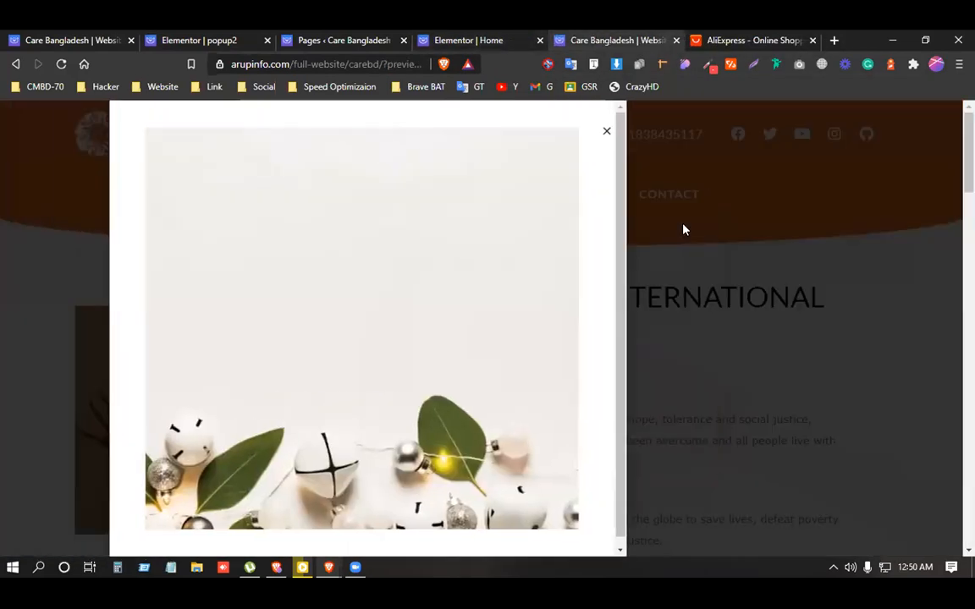
pyautogui.click(626, 315)
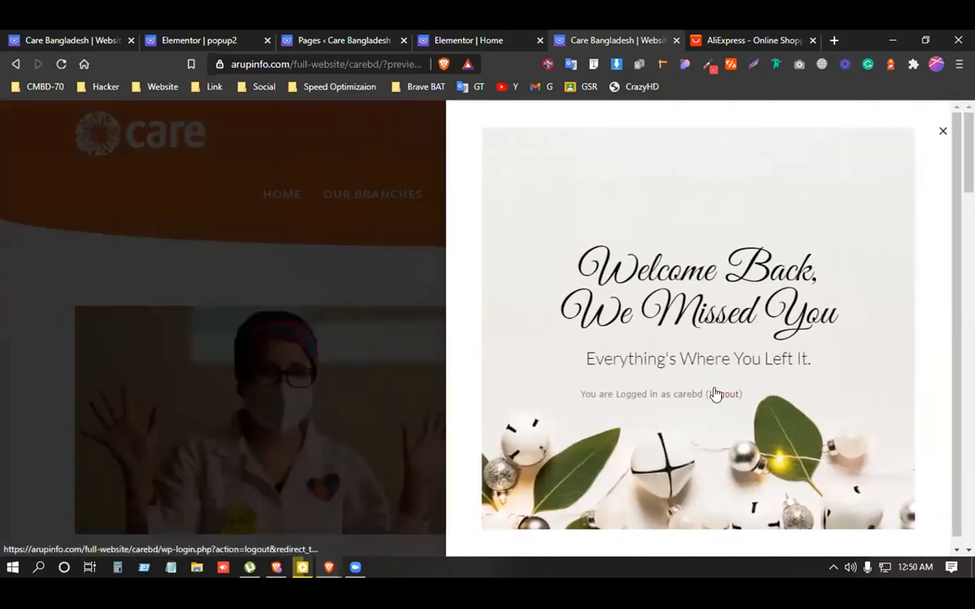
pyautogui.click(942, 131)
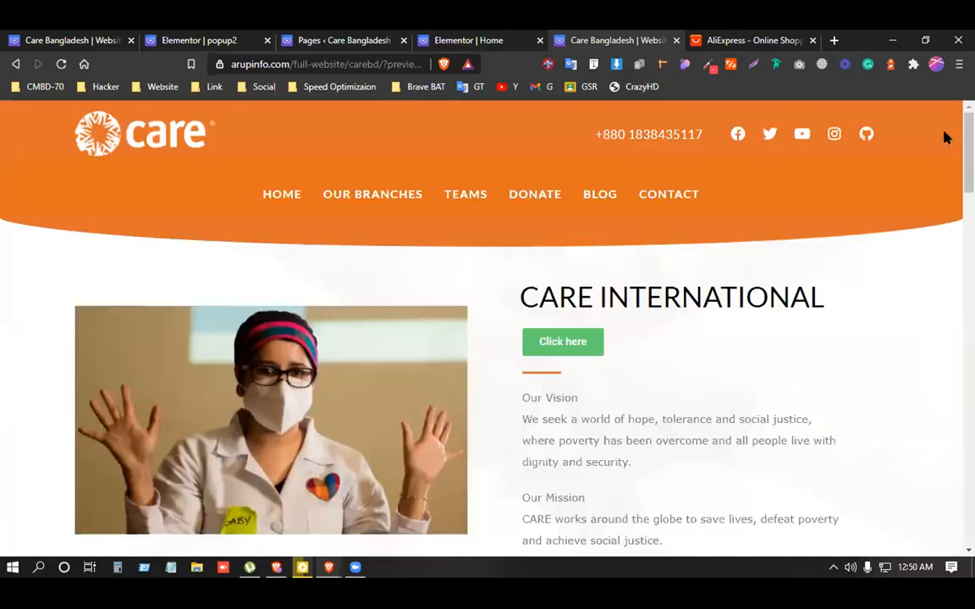
# - Look through the home page preview down to the contact form in the footer and back up to the header
pyautogui.scroll(-10, 488, 330)
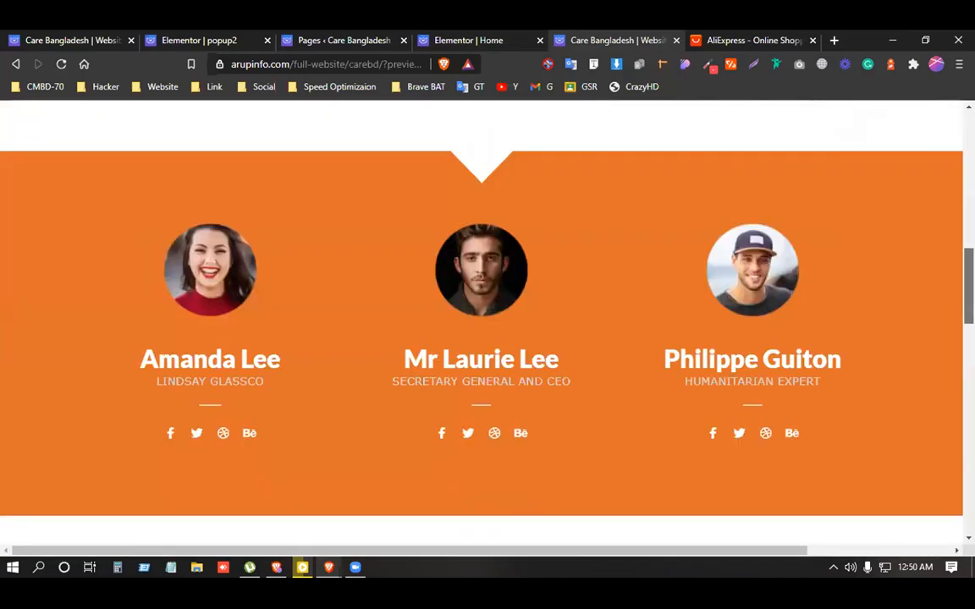
pyautogui.scroll(-10, 311, 376)
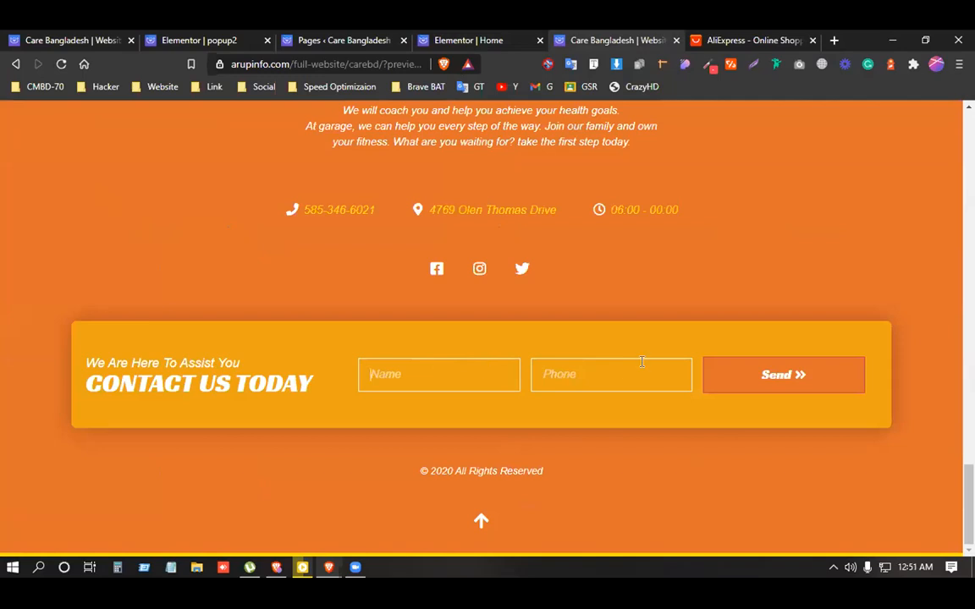
pyautogui.click(433, 369)
pyautogui.scroll(10, 946, 506)
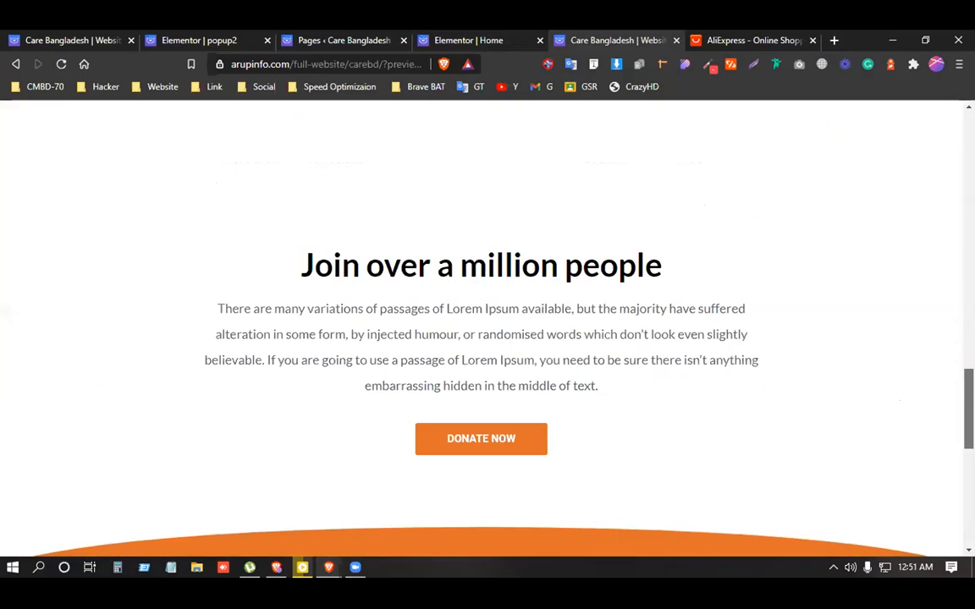
pyautogui.scroll(10, 481, 327)
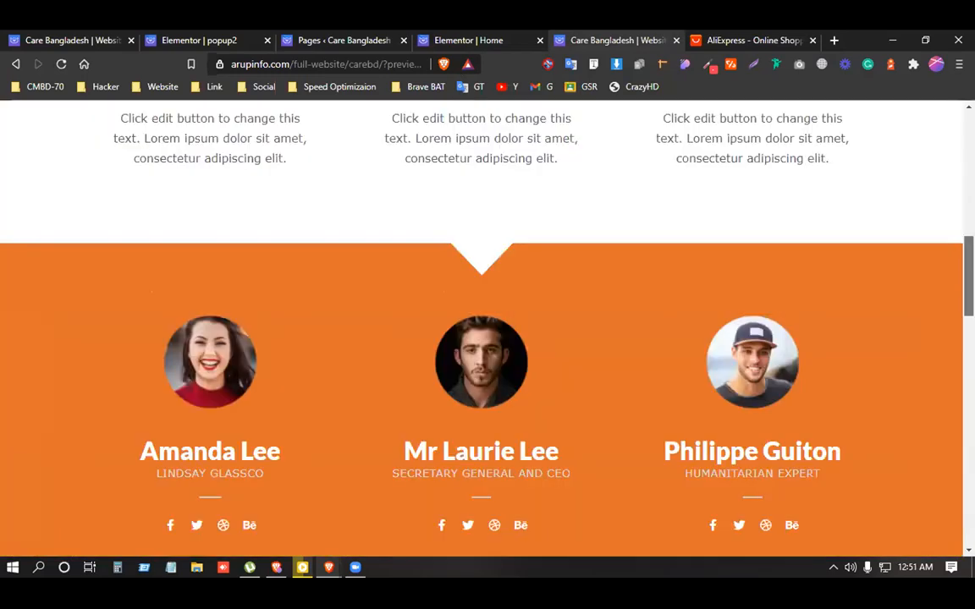
pyautogui.scroll(10, 813, 177)
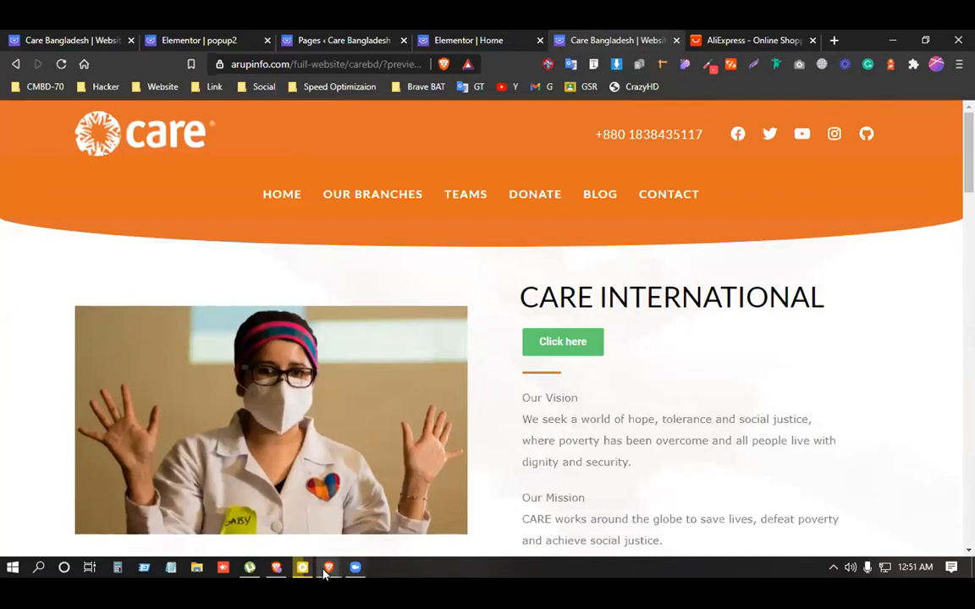
pyautogui.moveTo(317, 573)
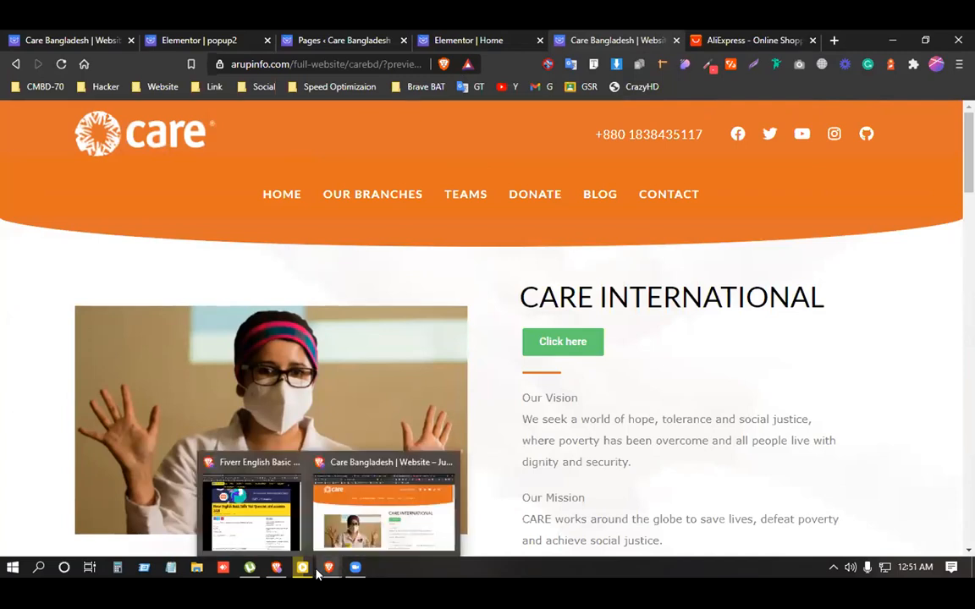
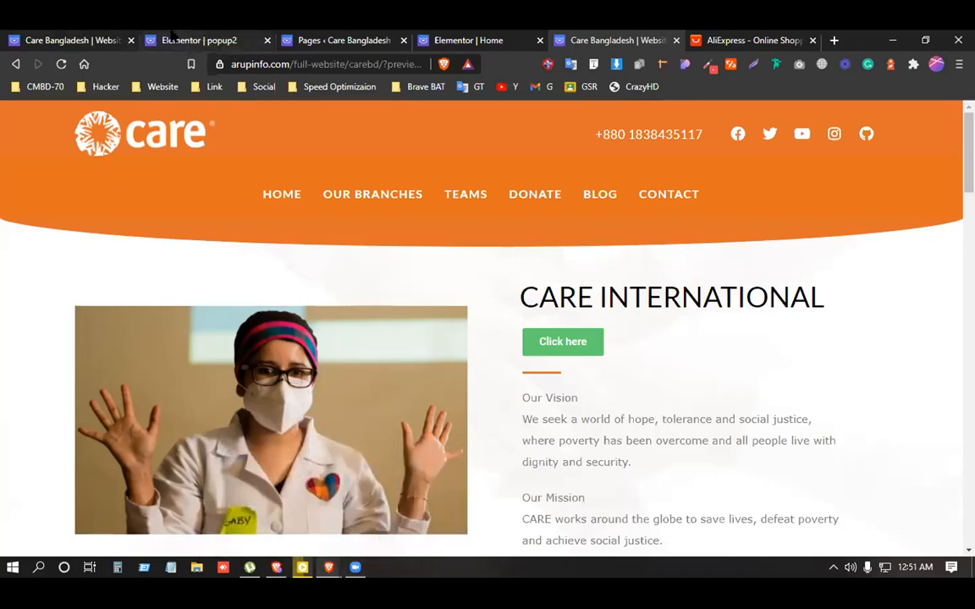
pyautogui.click(172, 32)
pyautogui.click(615, 33)
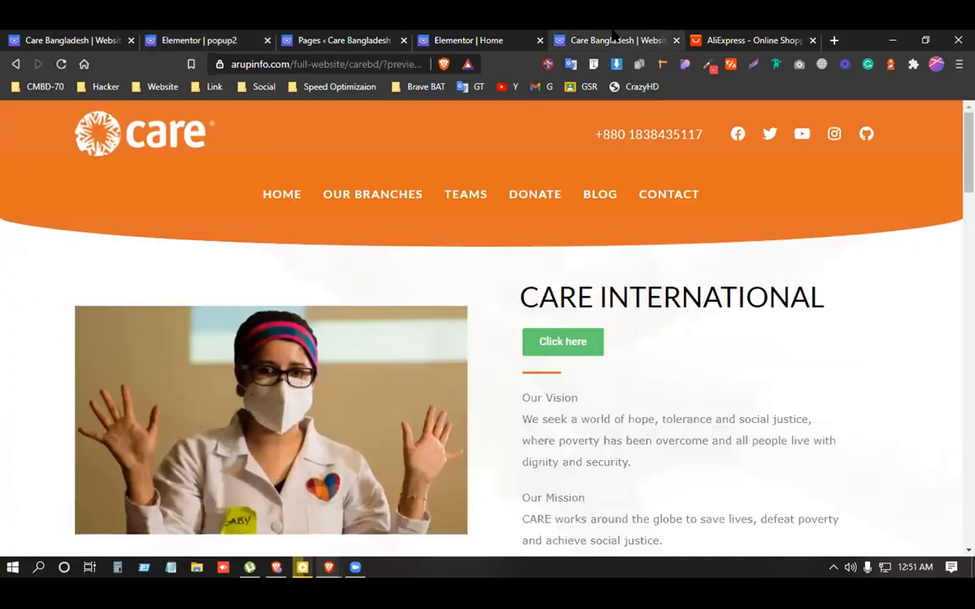
pyautogui.click(752, 40)
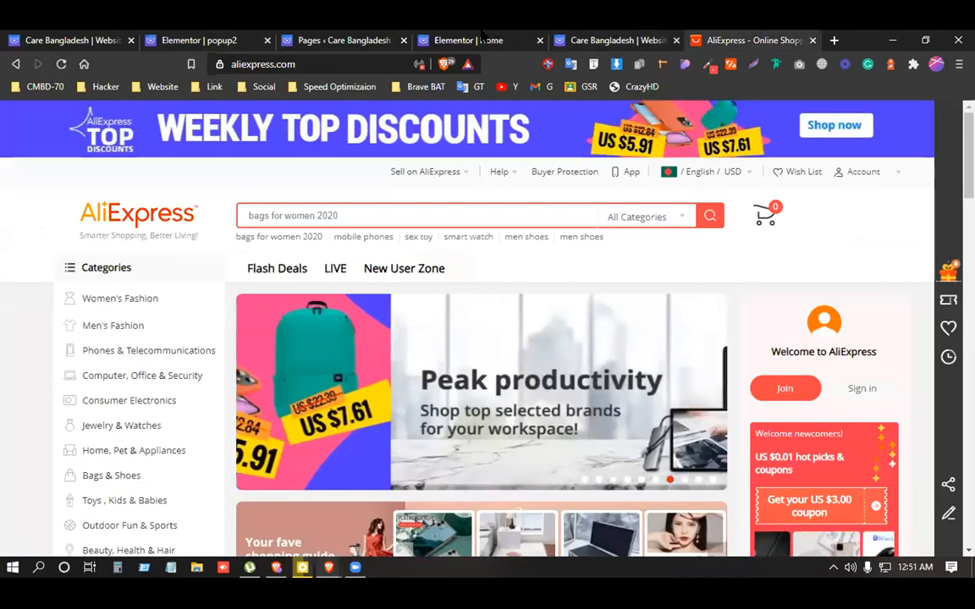
pyautogui.click(216, 38)
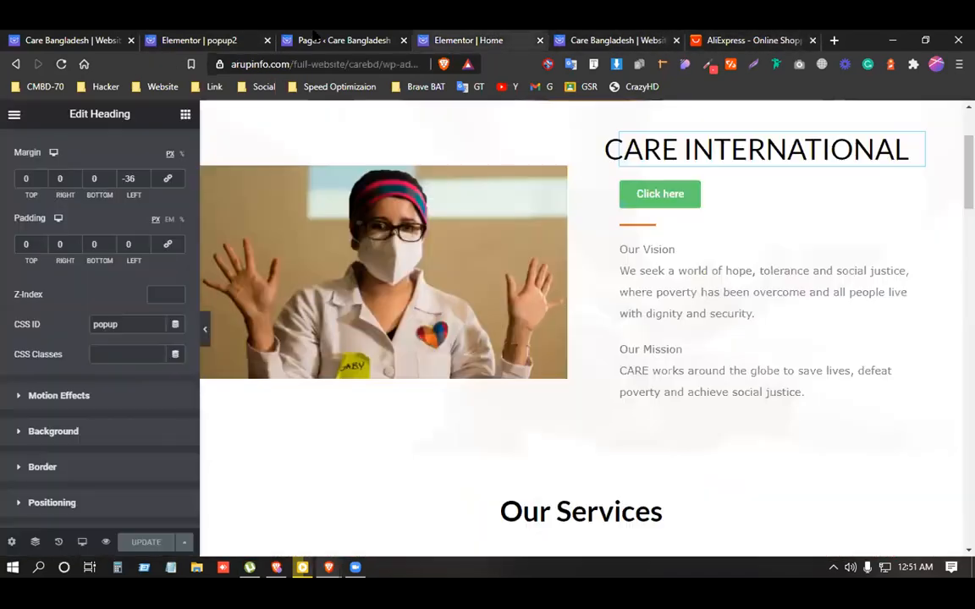
pyautogui.hotkey('ctrl', '1')
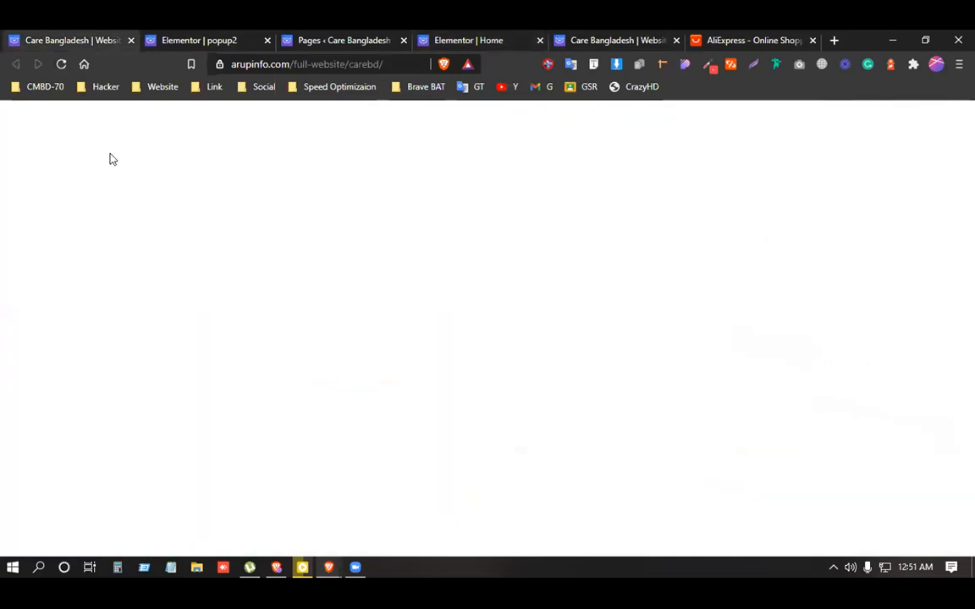
# - View the live site in a new tab from the WordPress admin, and try opening it in a private window
pyautogui.hotkey('ctrl', '3')
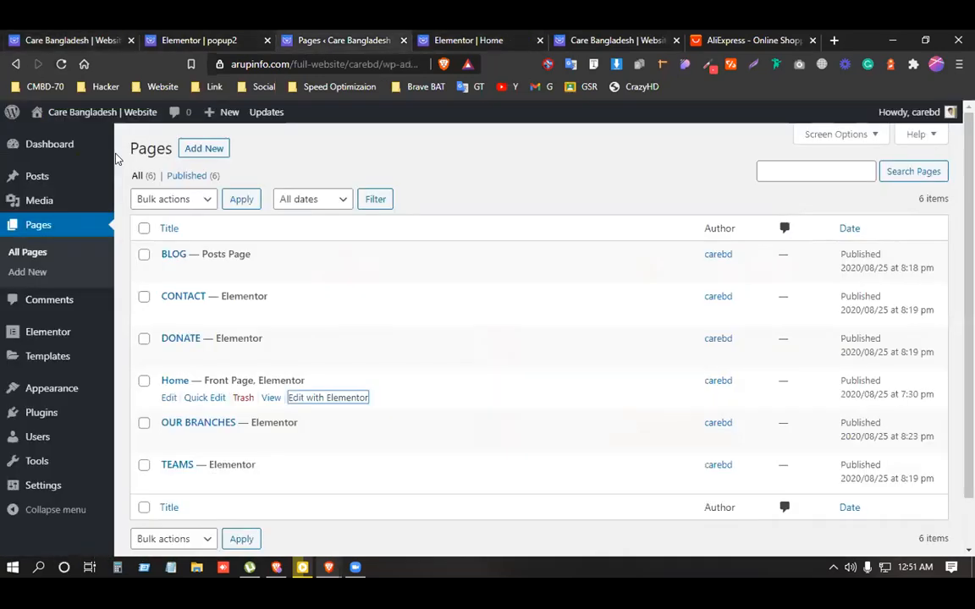
pyautogui.hotkey('ctrl', 'shift', 't')
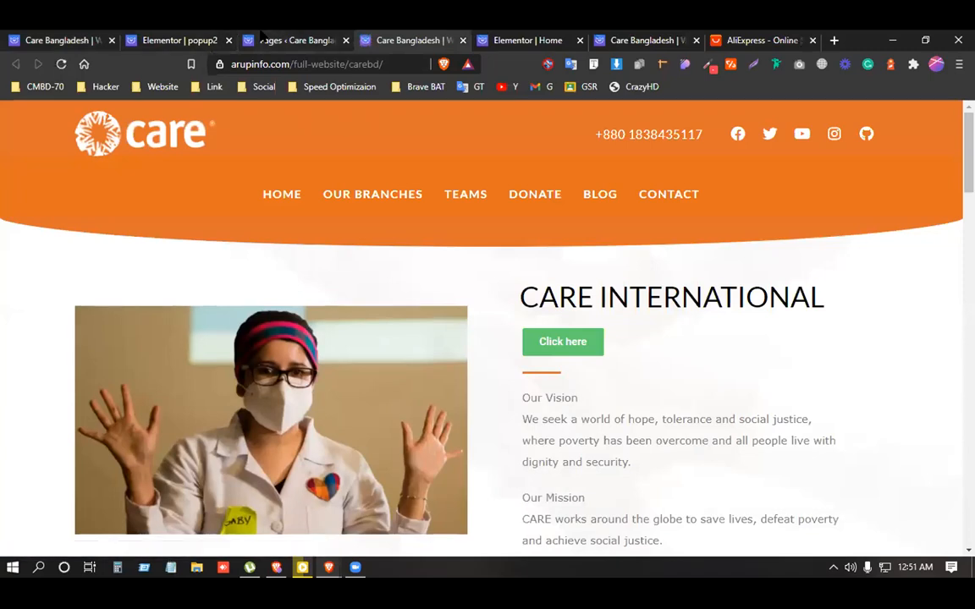
pyautogui.click(262, 37)
pyautogui.moveTo(85, 113)
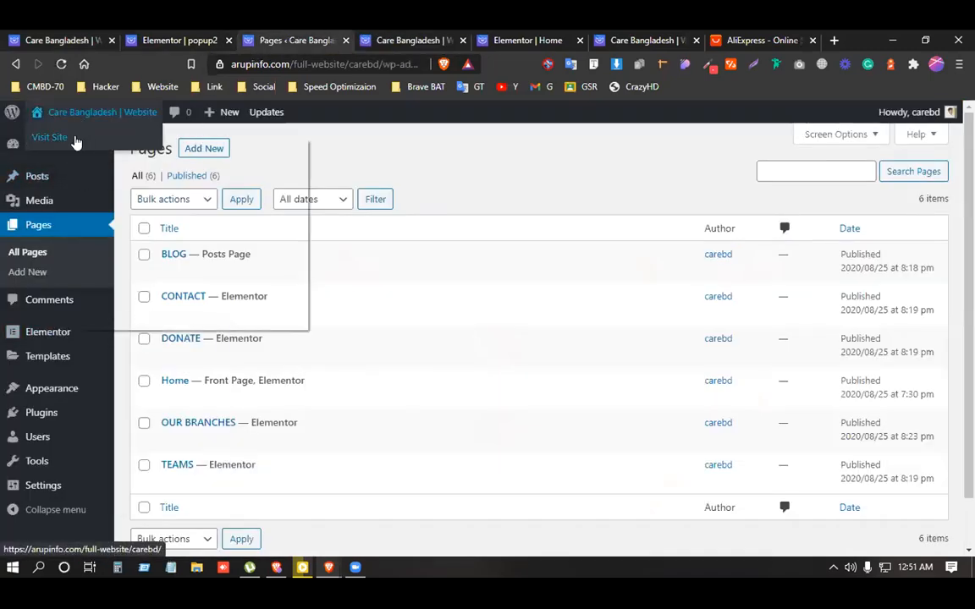
pyautogui.rightClick(75, 141)
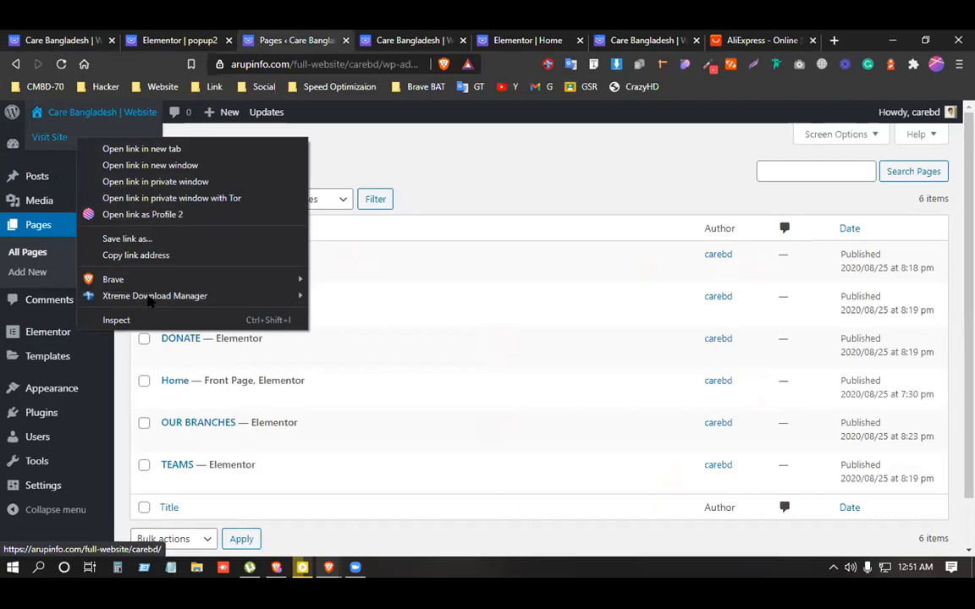
pyautogui.click(153, 181)
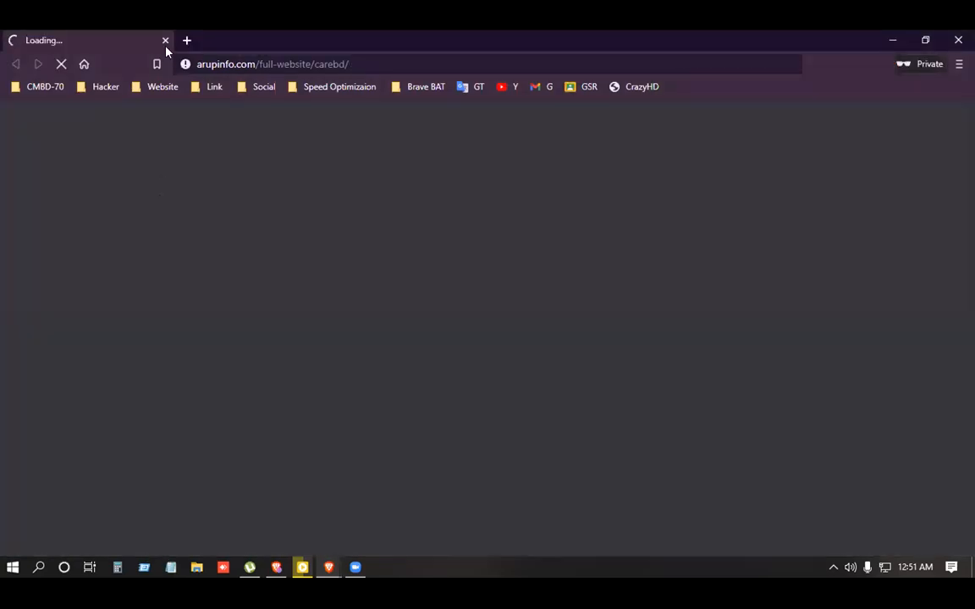
pyautogui.click(165, 41)
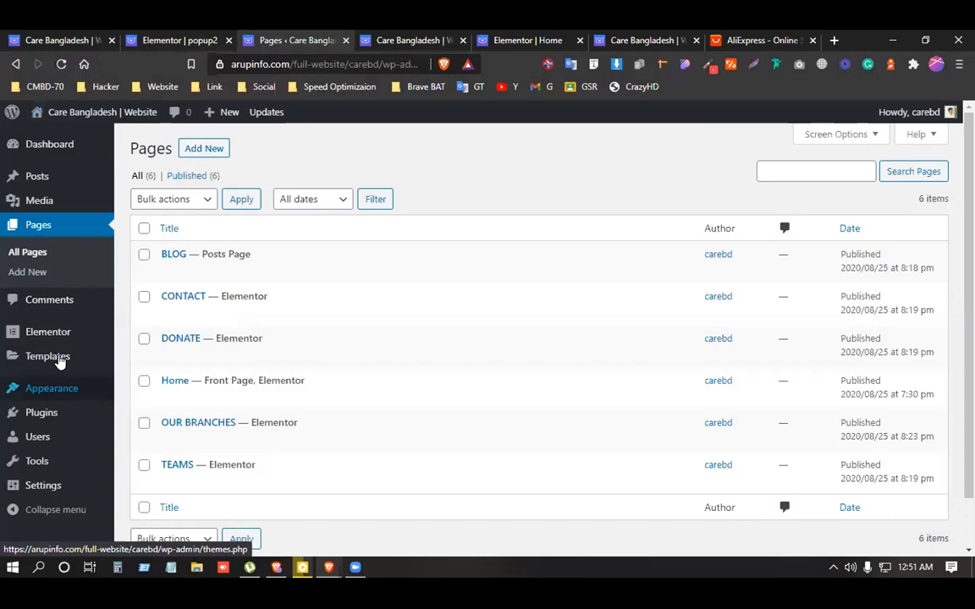
# - Go to the saved templates, dismiss the new template dialog and open the published "popup" template with Elementor
pyautogui.moveTo(57, 353)
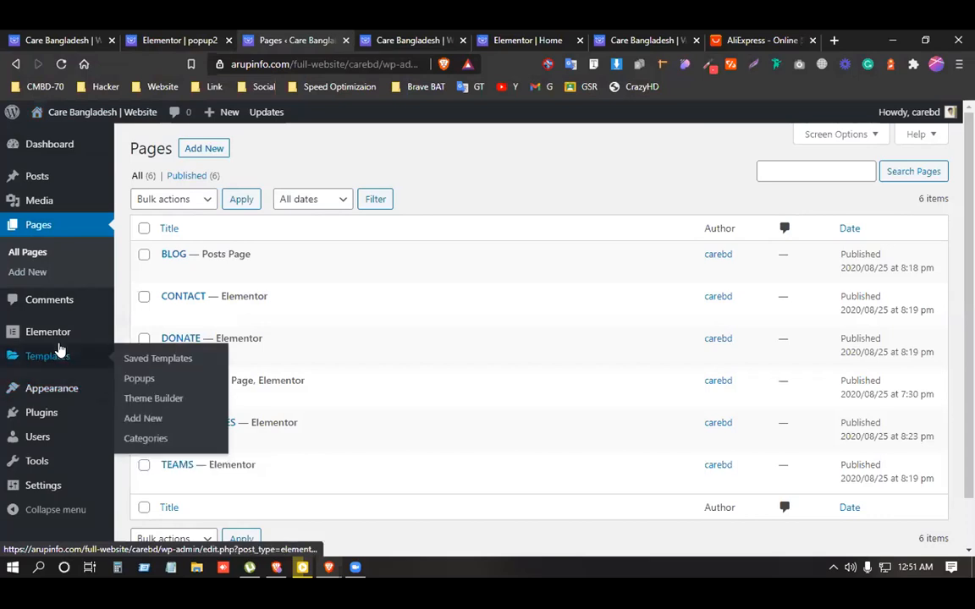
pyautogui.click(141, 421)
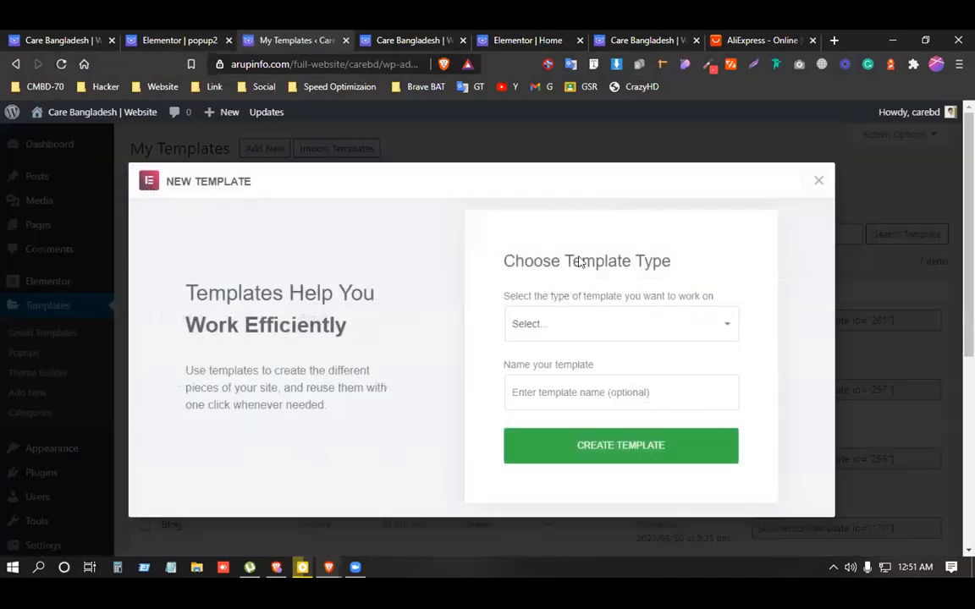
pyautogui.click(817, 182)
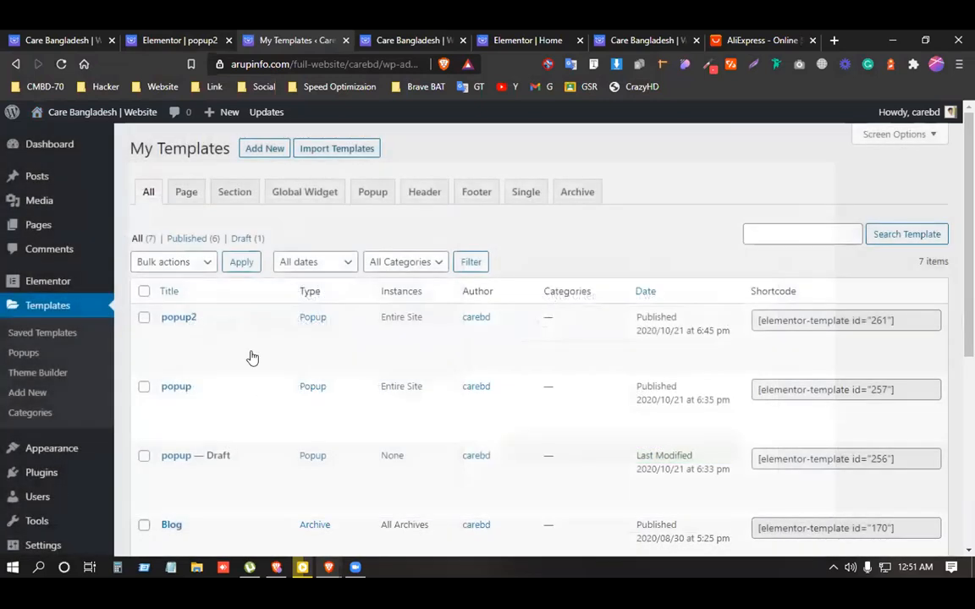
pyautogui.scroll(-3, 203, 254)
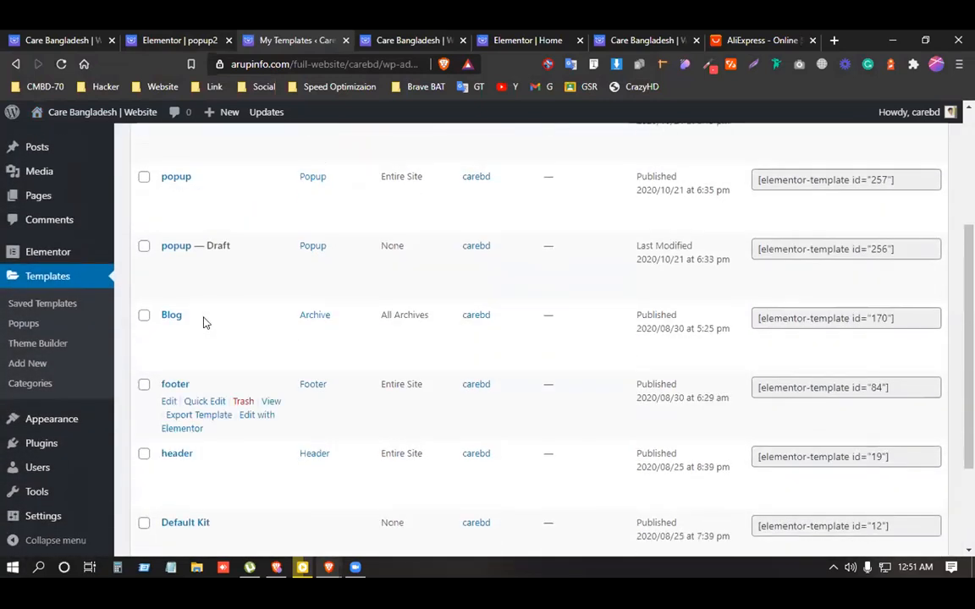
pyautogui.scroll(2, 203, 317)
pyautogui.moveTo(196, 358)
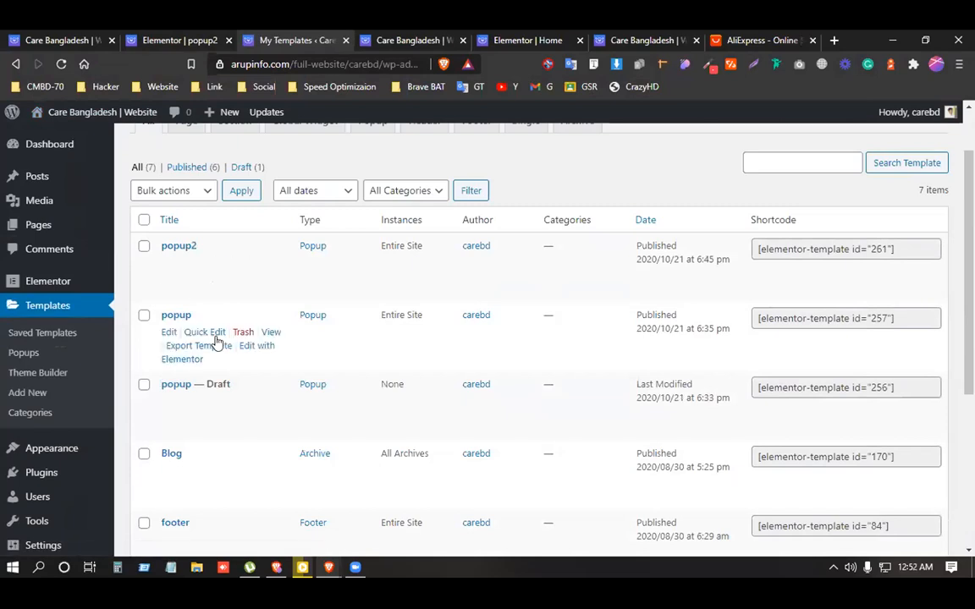
pyautogui.click(260, 350)
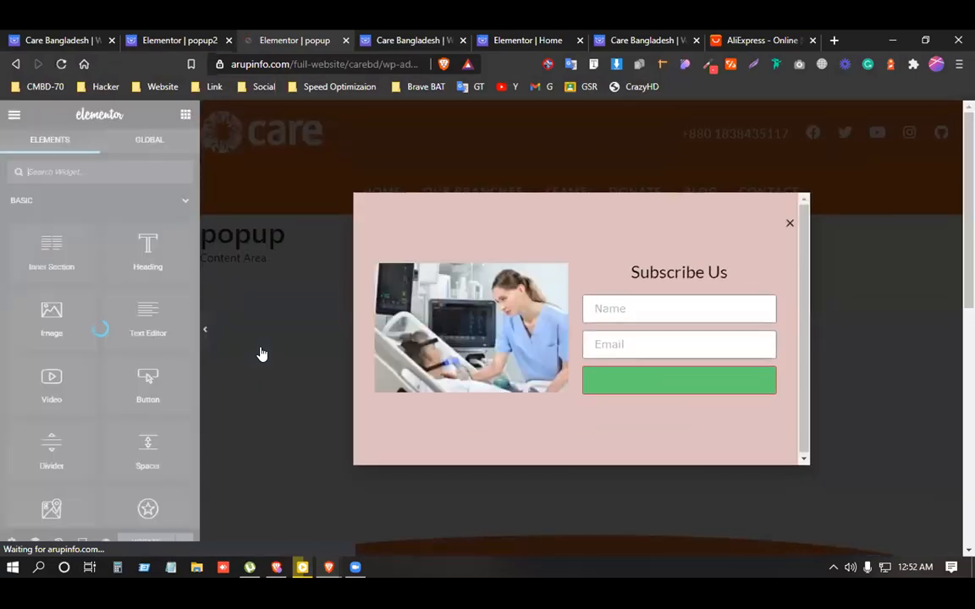
# - Select the Subscribe Us form in the popup and review its submit button settings
pyautogui.click(625, 343)
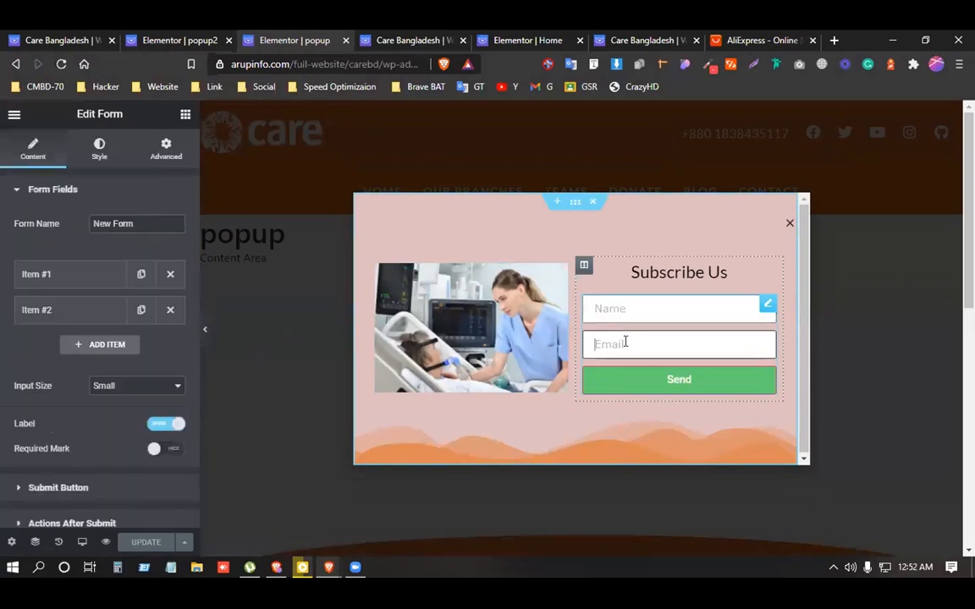
pyautogui.click(625, 342)
pyautogui.scroll(-2, 136, 355)
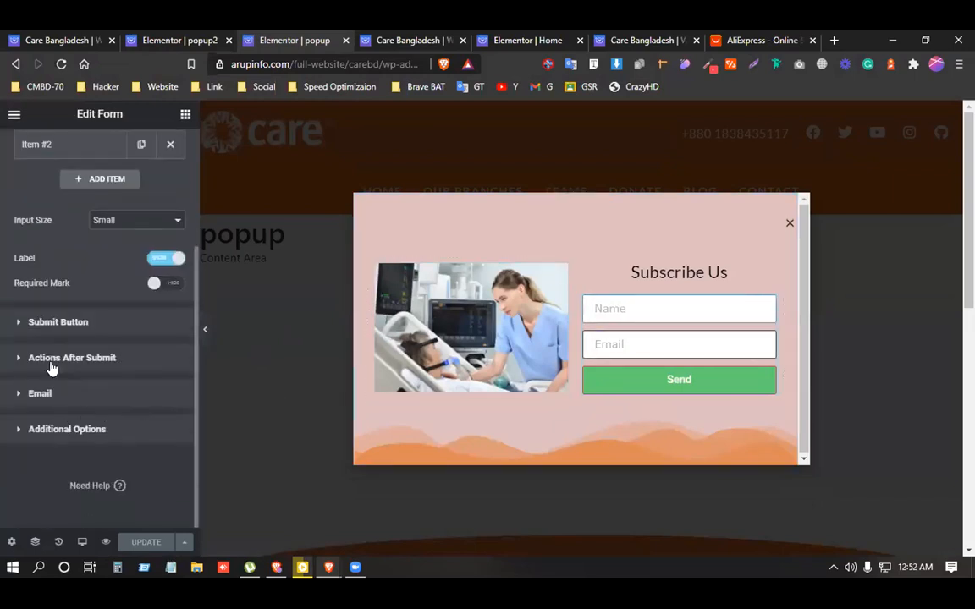
pyautogui.click(49, 326)
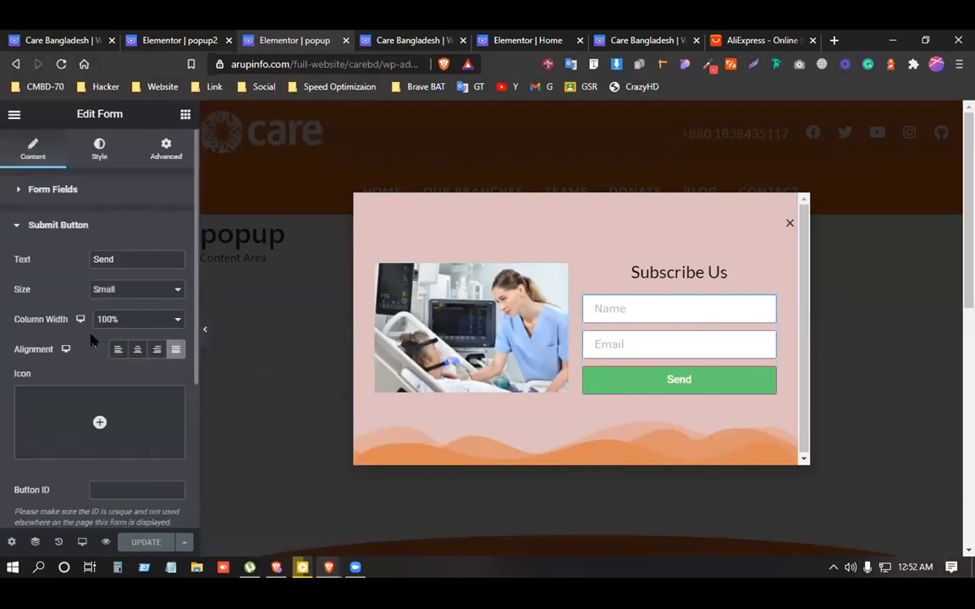
pyautogui.click(59, 225)
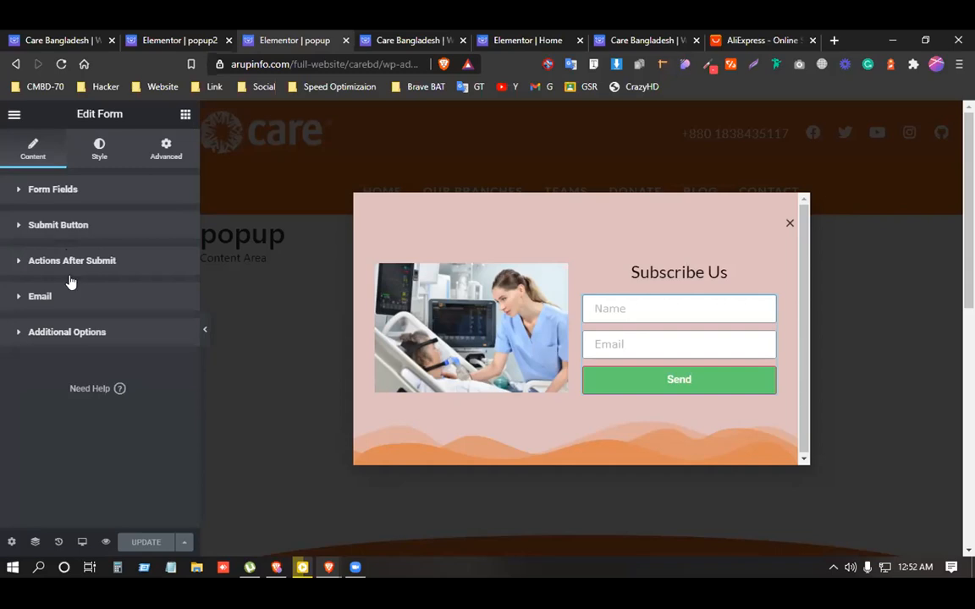
# - Add Email 2 and MailChimp to the subscribe form's actions after submit
pyautogui.click(91, 262)
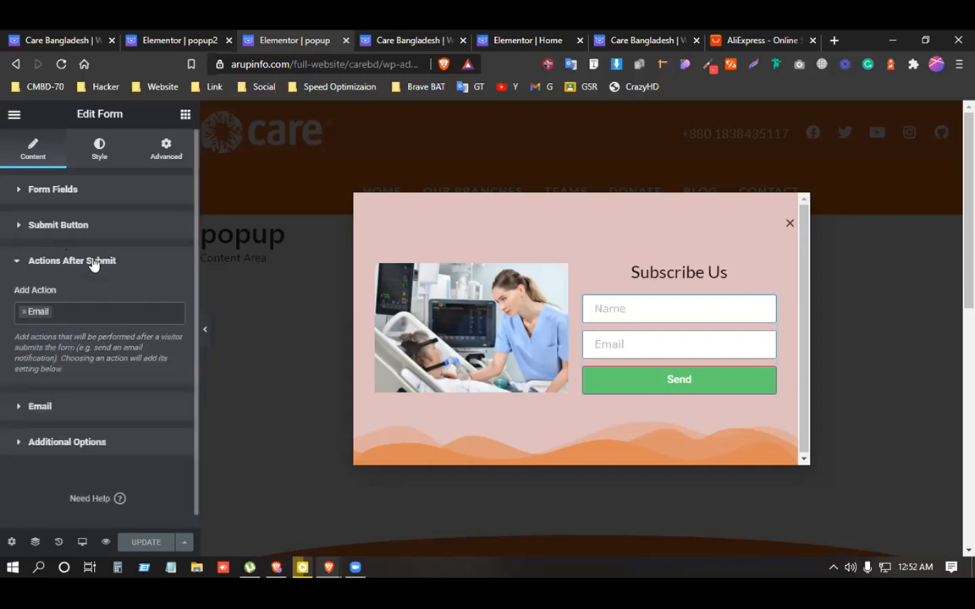
pyautogui.click(75, 306)
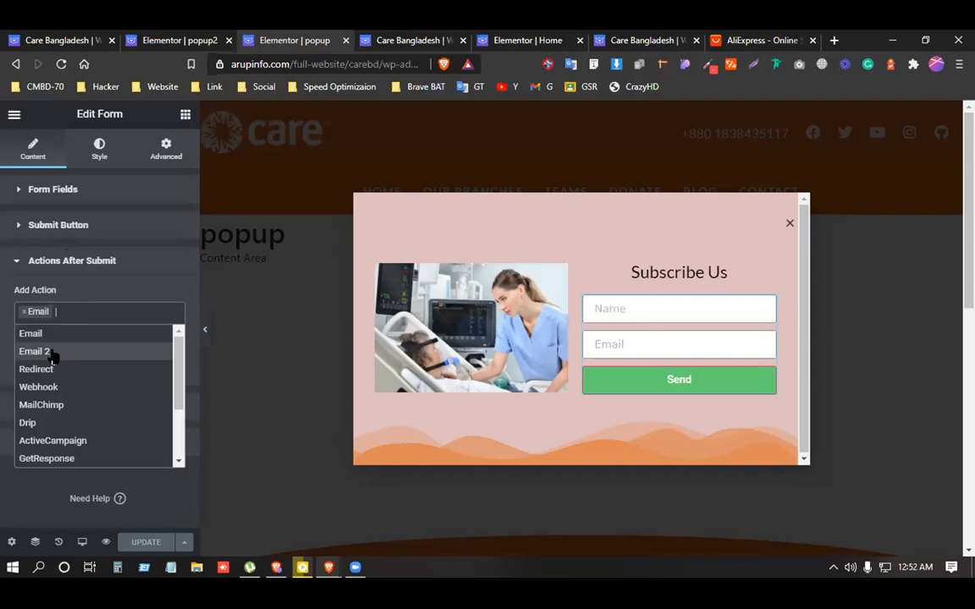
pyautogui.click(49, 351)
pyautogui.click(109, 309)
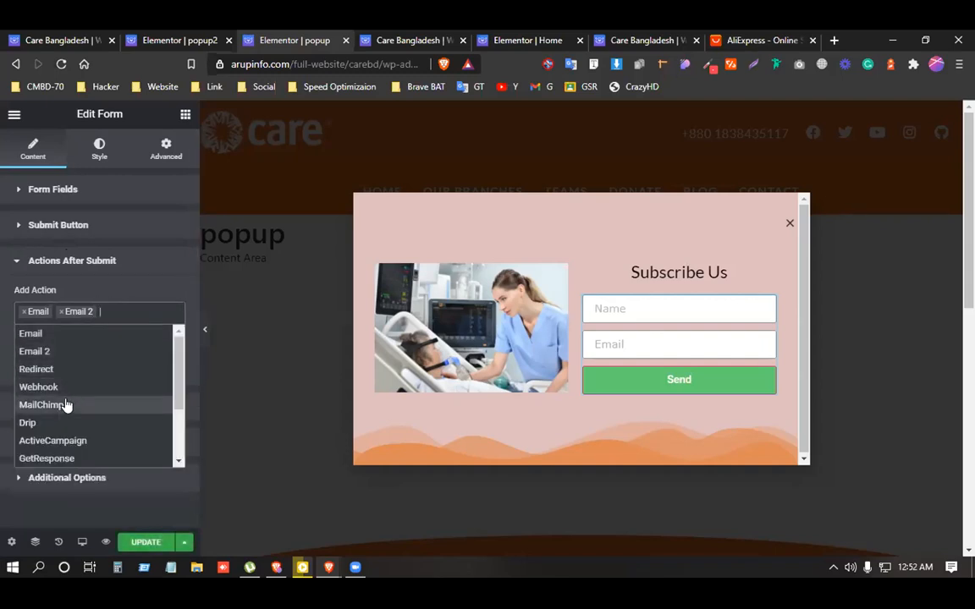
pyautogui.click(121, 313)
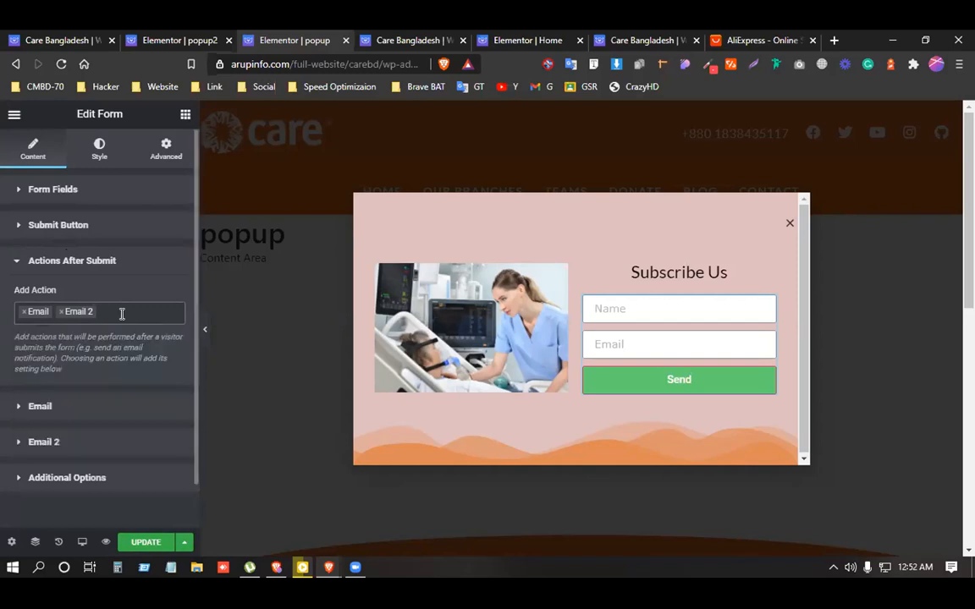
pyautogui.click(122, 314)
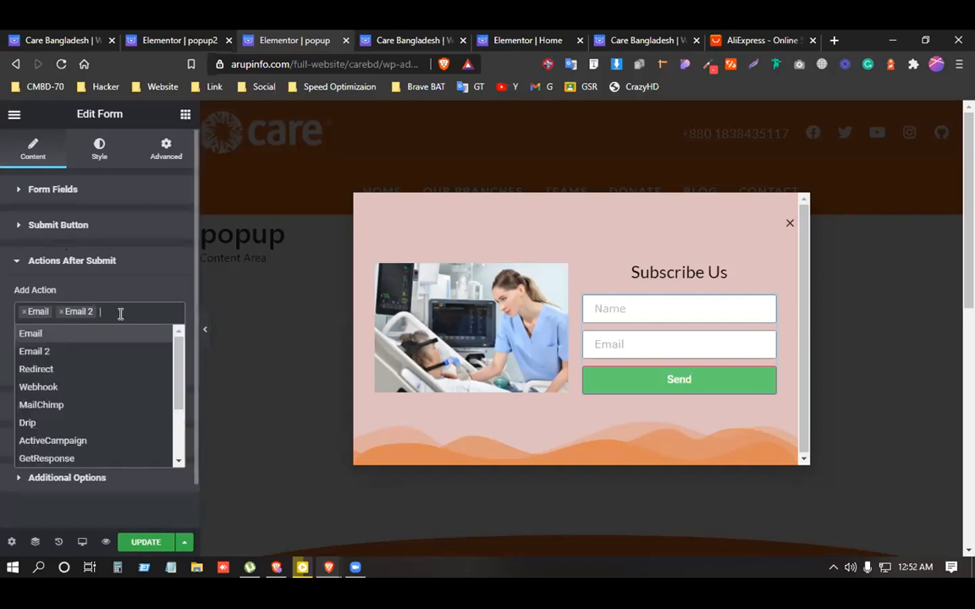
pyautogui.click(73, 407)
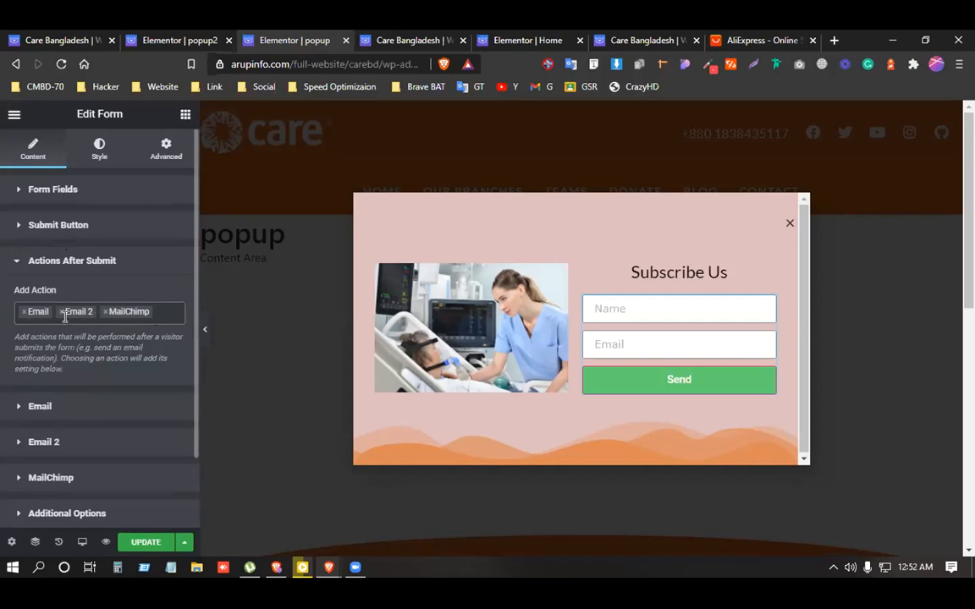
# - Replace the Email action's message with "Thanks for subscribing us", correcting the spelling of "subscribing"
pyautogui.click(52, 408)
pyautogui.scroll(-3, 57, 409)
pyautogui.scroll(3, 59, 398)
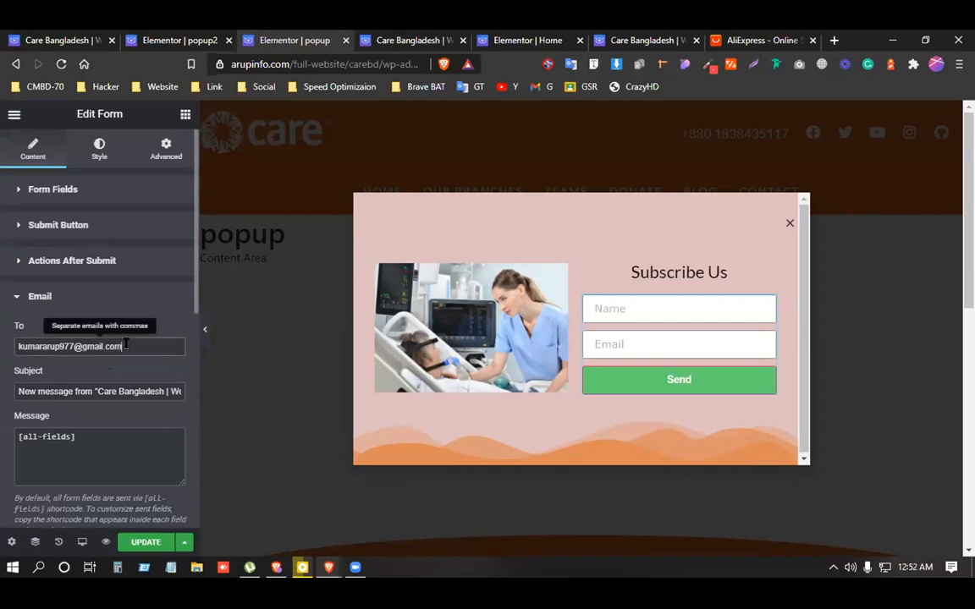
pyautogui.moveTo(121, 347); pyautogui.dragTo(17, 347)
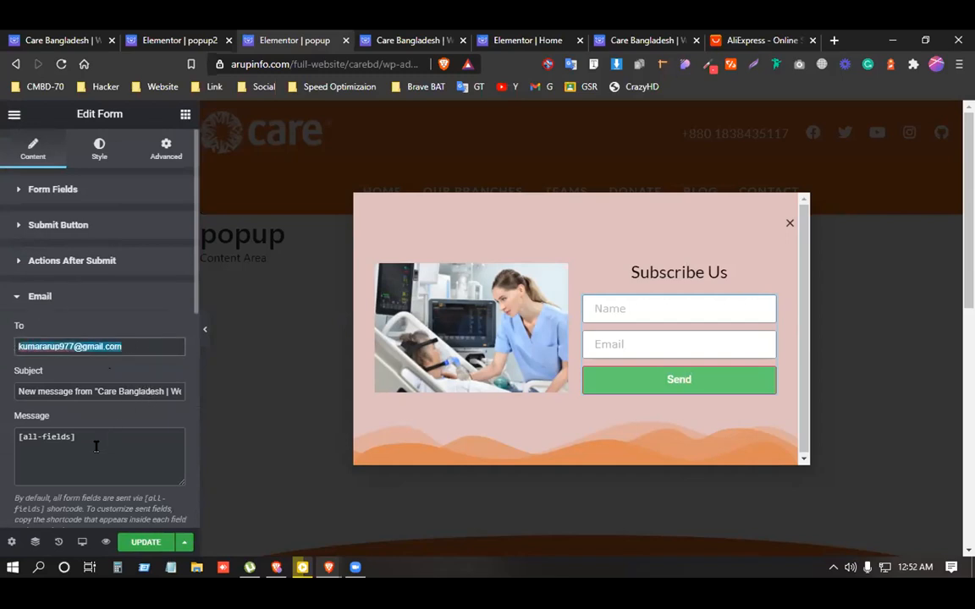
pyautogui.moveTo(75, 437); pyautogui.dragTo(17, 441)
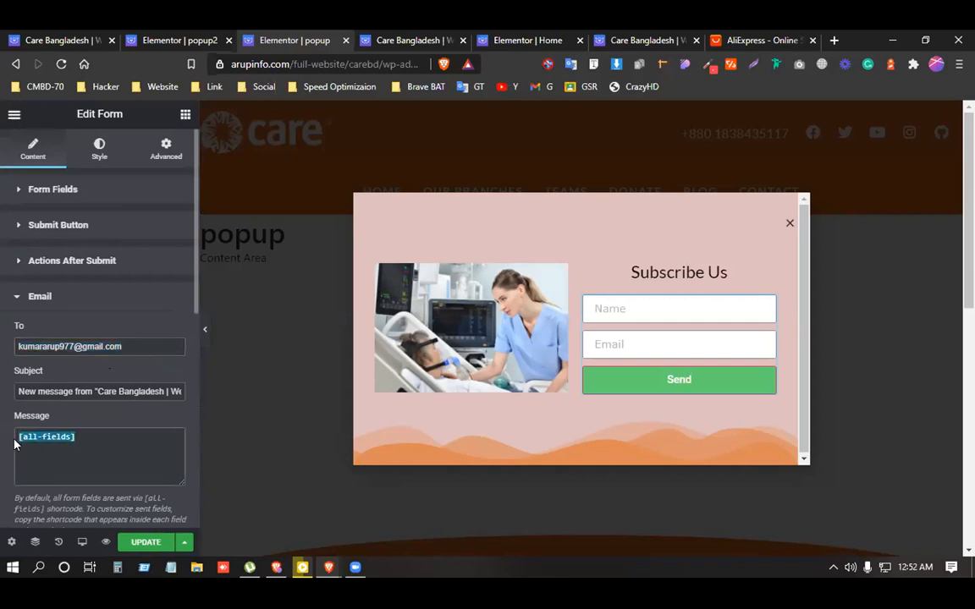
pyautogui.moveTo(85, 435); pyautogui.dragTo(3, 434)
pyautogui.write('Thanks')
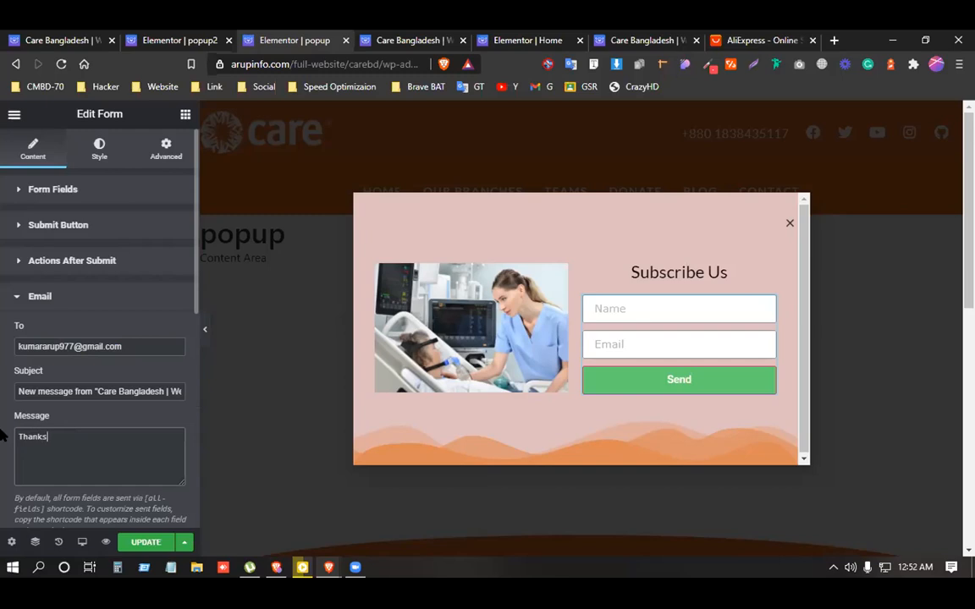
pyautogui.write(' for su')
pyautogui.write('bscribe us')
pyautogui.write('eing us')
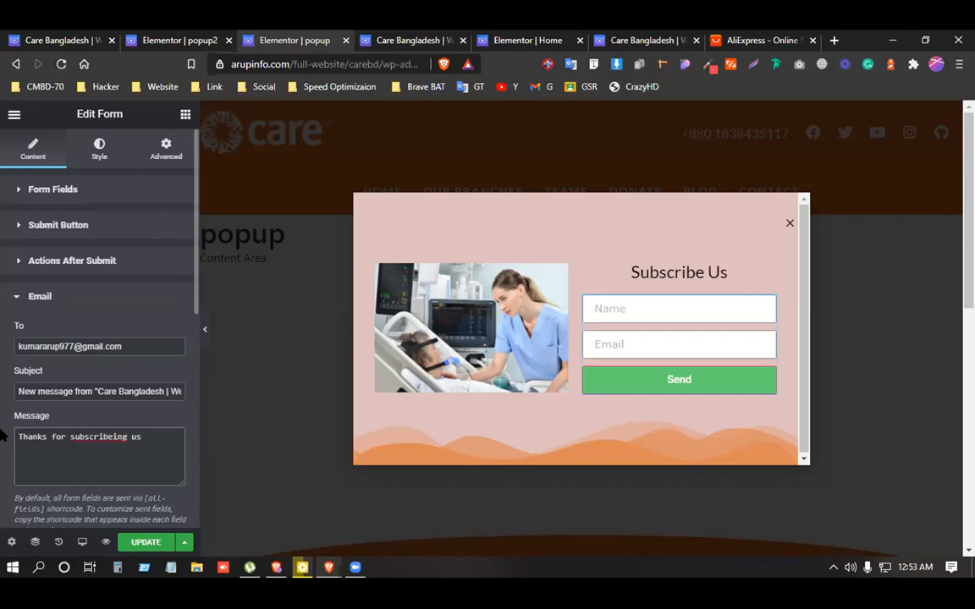
pyautogui.rightClick(82, 438)
pyautogui.click(188, 206)
pyautogui.click(51, 296)
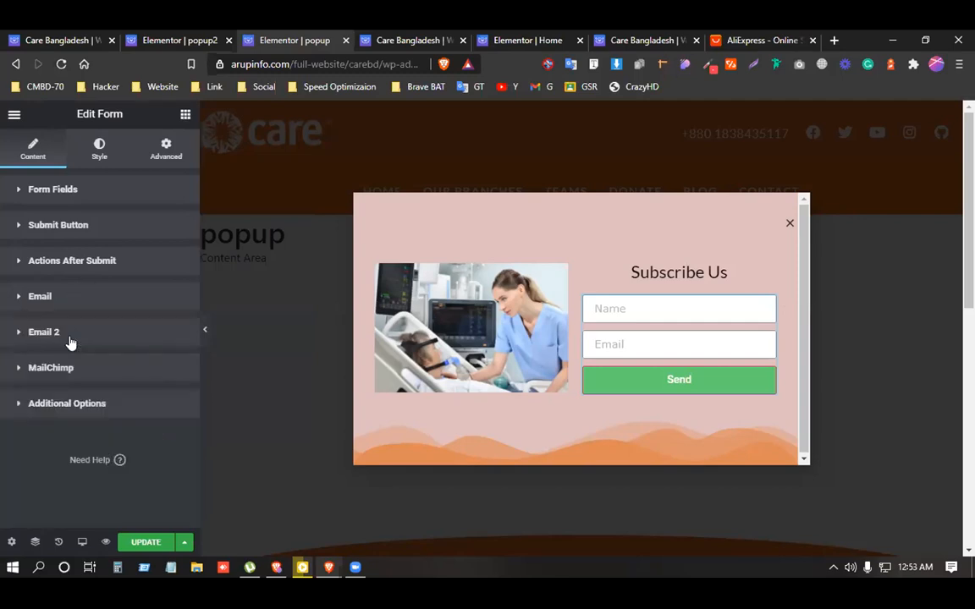
# - Review the Email 2 action's recipient, subject and message settings
pyautogui.click(70, 341)
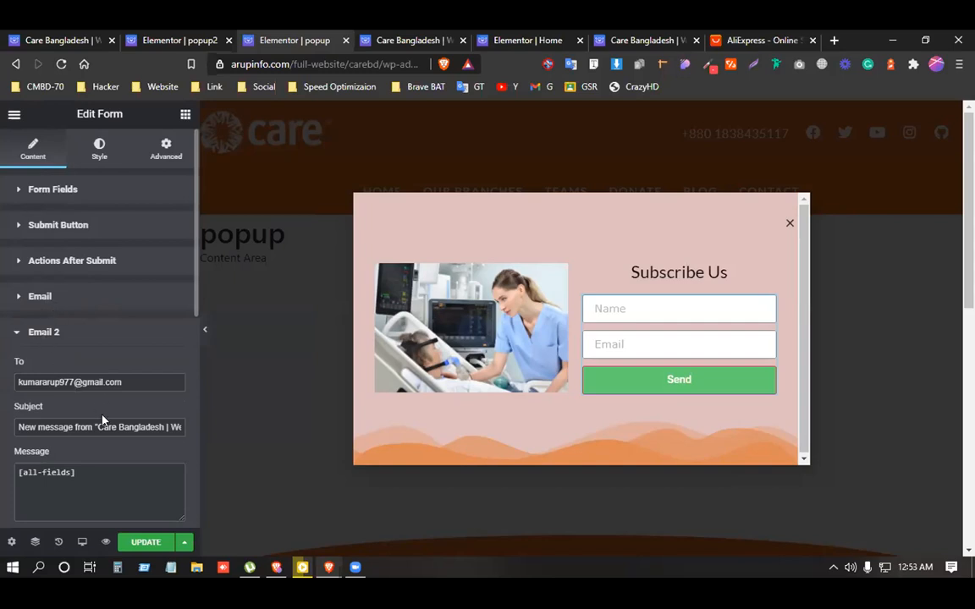
pyautogui.scroll(-1, 102, 416)
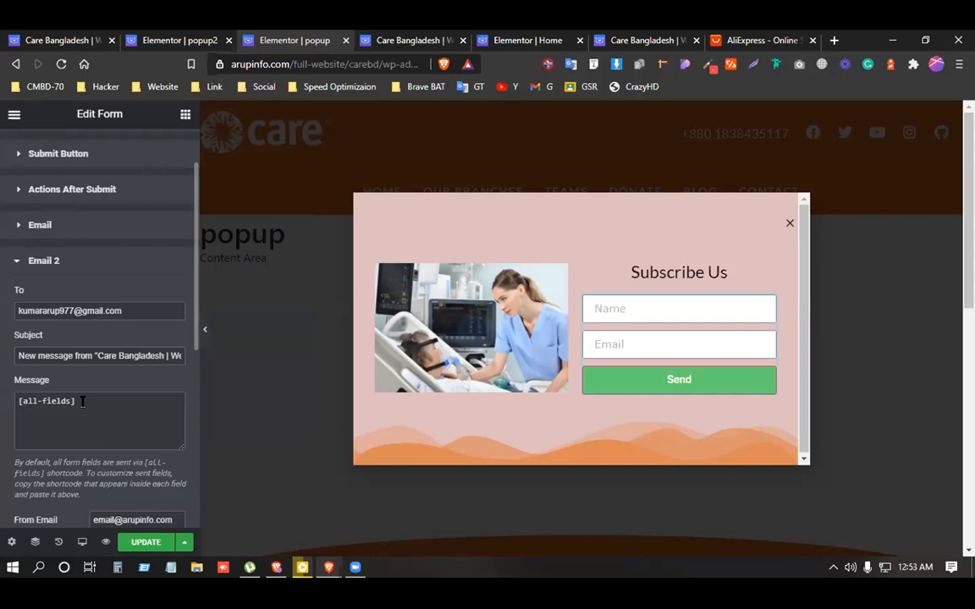
pyautogui.click(71, 255)
pyautogui.click(71, 227)
pyautogui.click(72, 227)
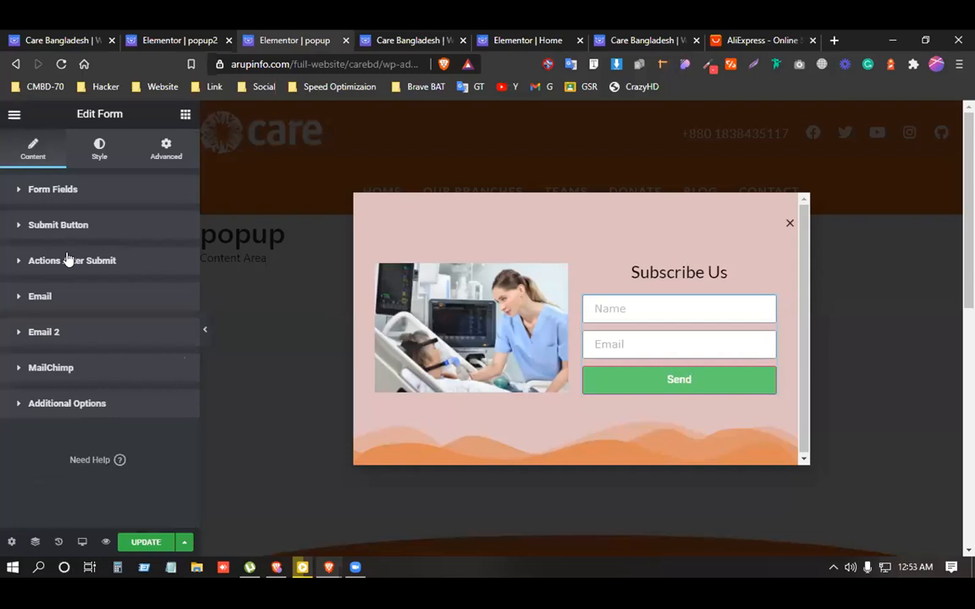
# - Add a full stop to the Email action's message so that it reads "Thanks for subscribing us."
pyautogui.click(70, 298)
pyautogui.scroll(-1, 97, 332)
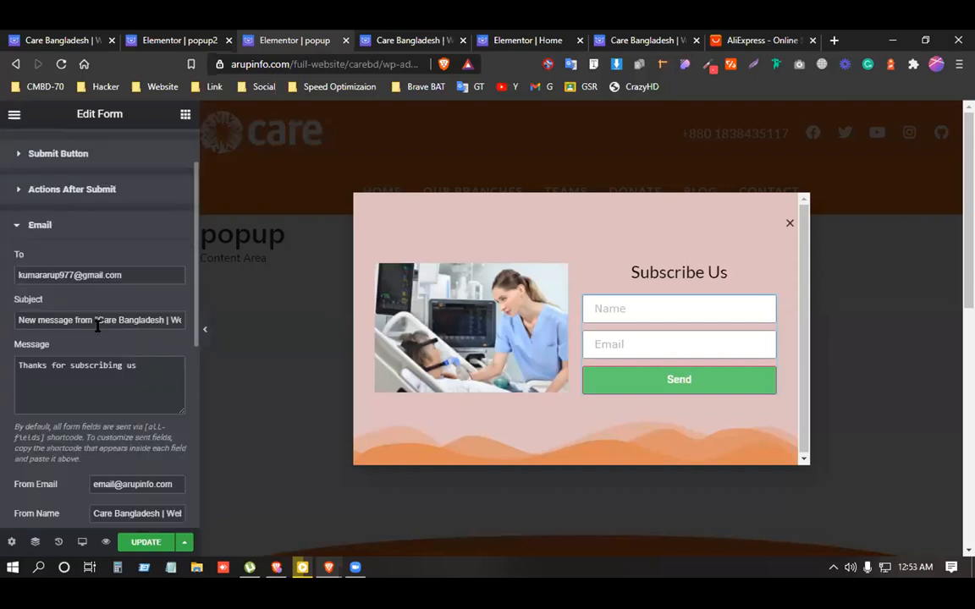
pyautogui.tripleClick(138, 364)
pyautogui.click(140, 365)
pyautogui.moveTo(138, 364); pyautogui.dragTo(18, 362)
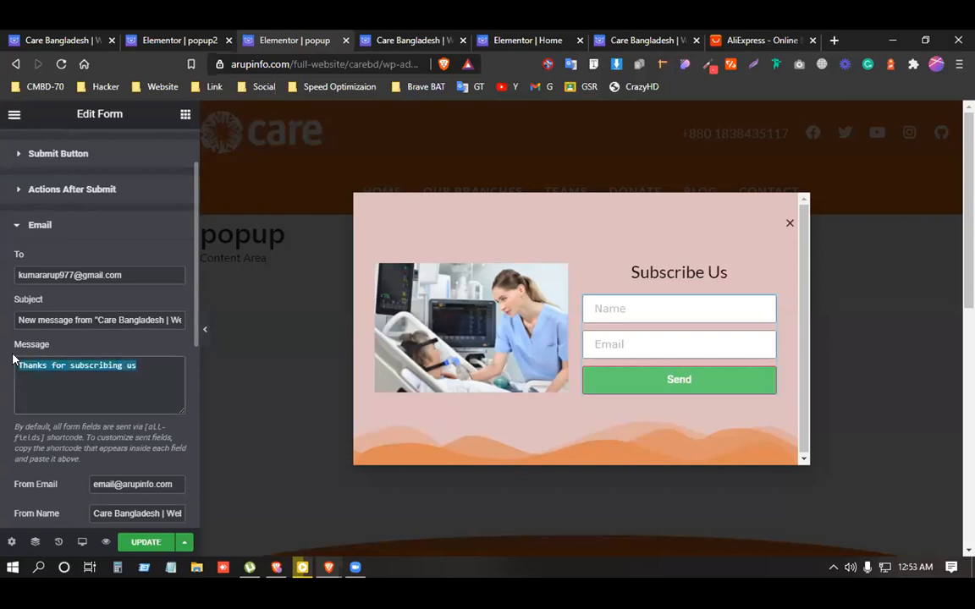
pyautogui.click(146, 364)
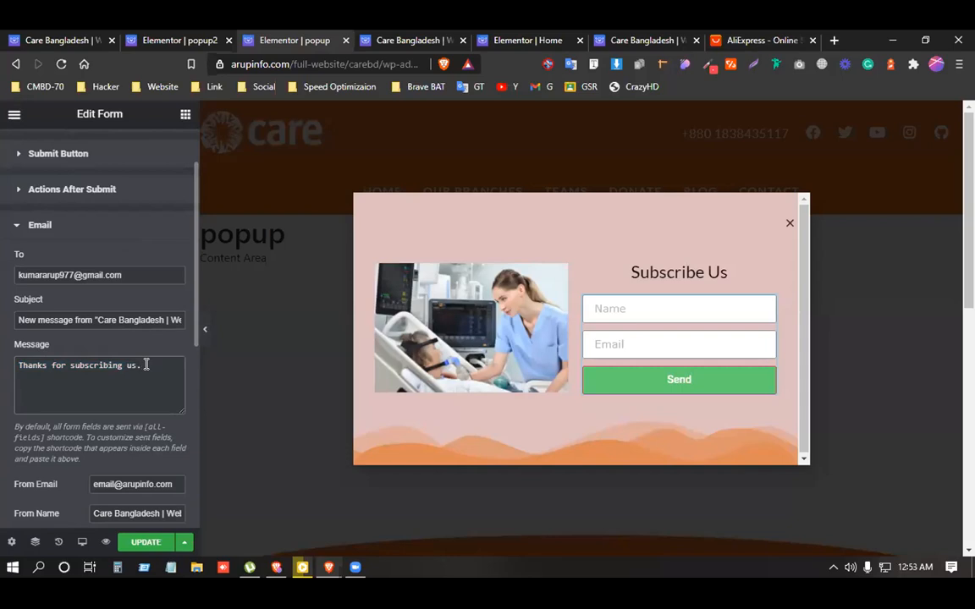
pyautogui.click(89, 236)
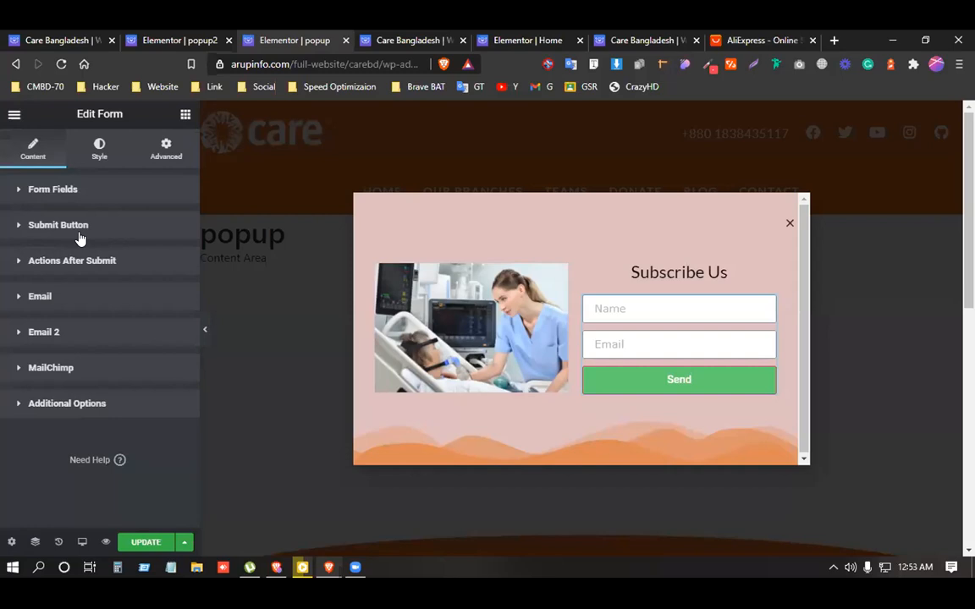
# - Check the all-fields shortcode in the Email 2 action's message and close its settings
pyautogui.click(71, 347)
pyautogui.scroll(-2, 72, 343)
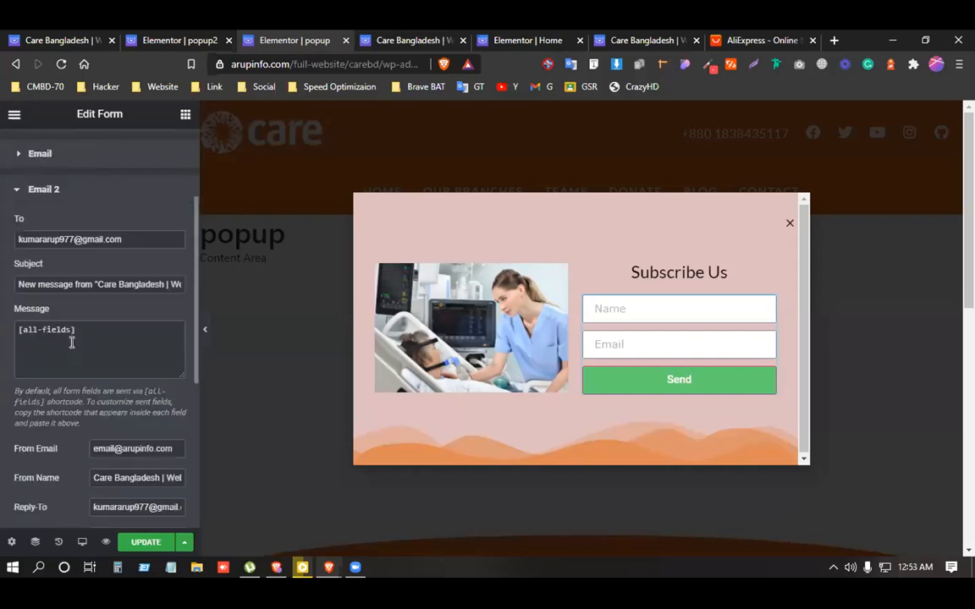
pyautogui.click(76, 329)
pyautogui.hotkey('ctrl', 'shift', 'Left')
pyautogui.hotkey('ctrl', 'shift', 'Left')
pyautogui.hotkey('ctrl', 'shift', 'Left')
pyautogui.click(77, 200)
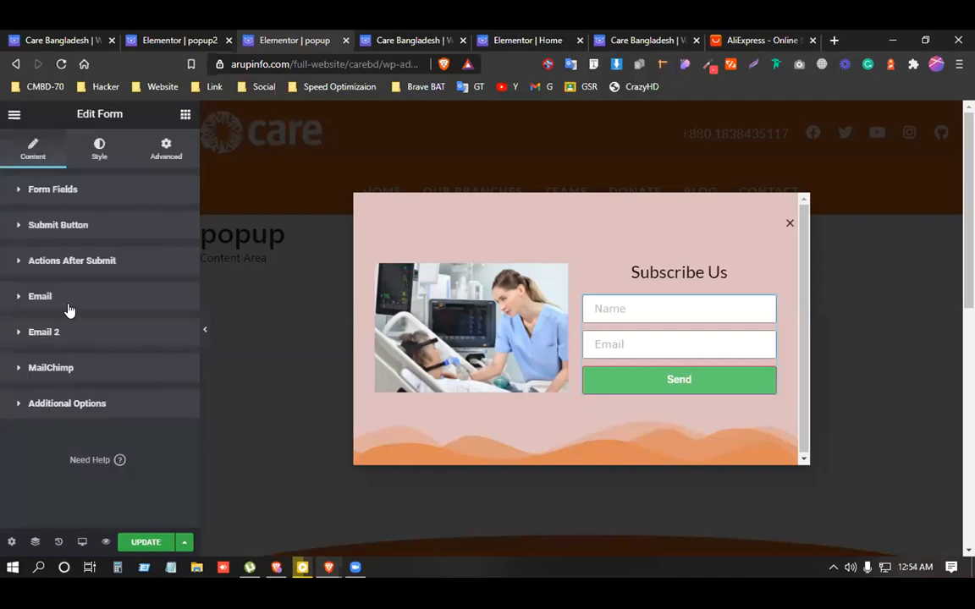
# - Set the MailChimp action's API key option to Custom and make its Custom API Key field ready for input
pyautogui.click(60, 370)
pyautogui.scroll(-2, 106, 381)
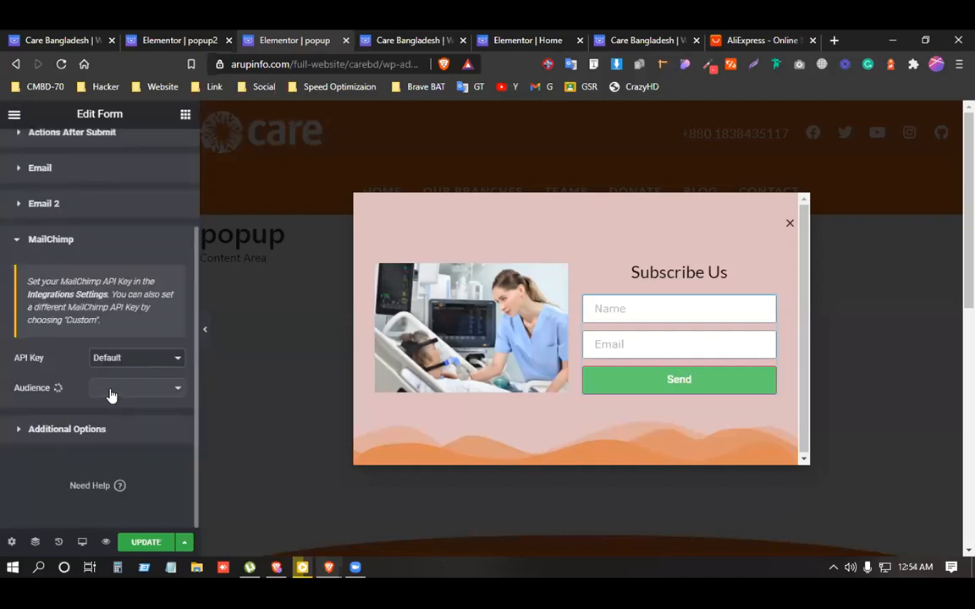
pyautogui.click(134, 361)
pyautogui.click(128, 384)
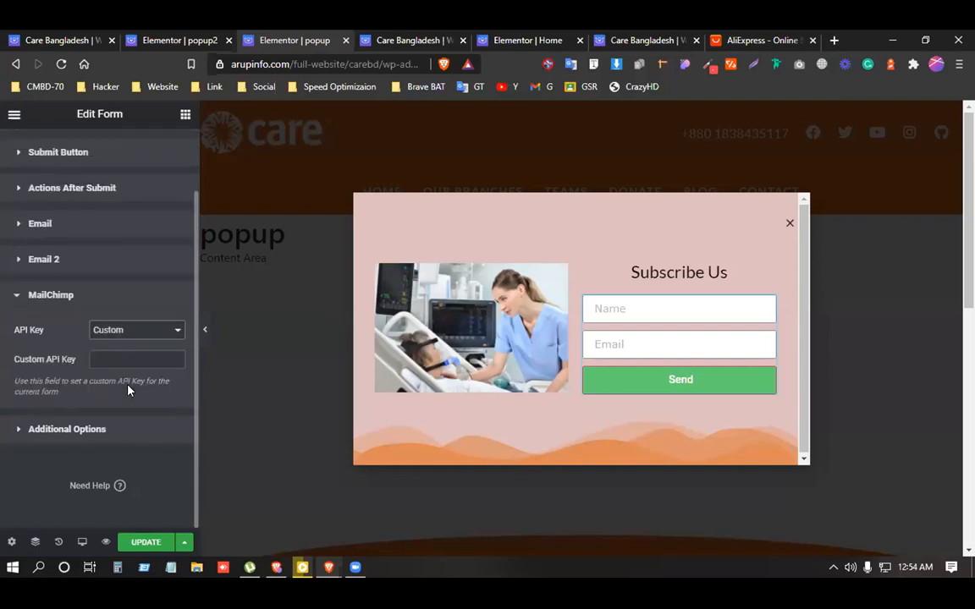
pyautogui.click(105, 359)
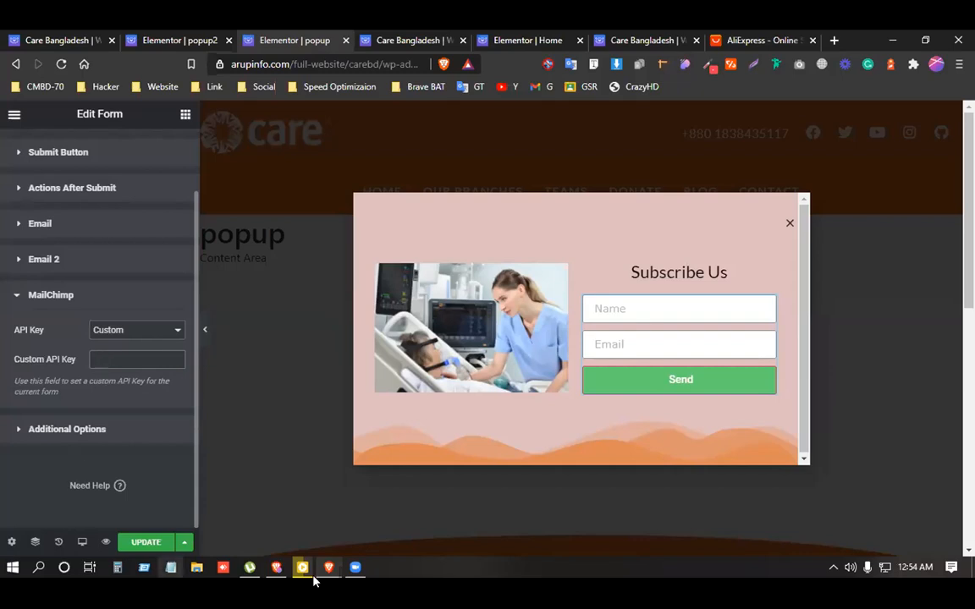
# - Go to mailchimp.com in a new browser tab and open its login page
pyautogui.click(834, 40)
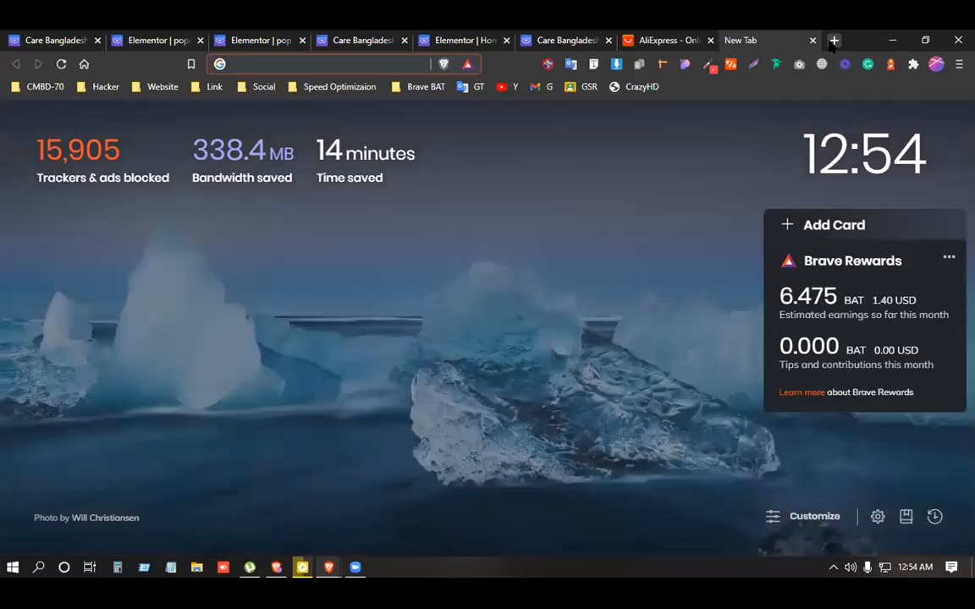
pyautogui.write('mailc')
pyautogui.press('Down')
pyautogui.press('Return')
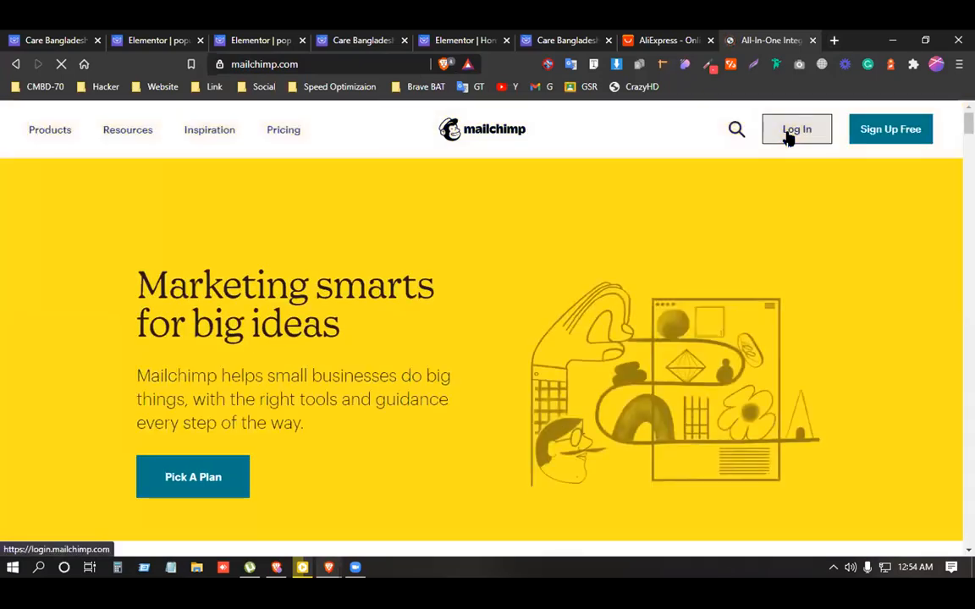
pyautogui.click(787, 135)
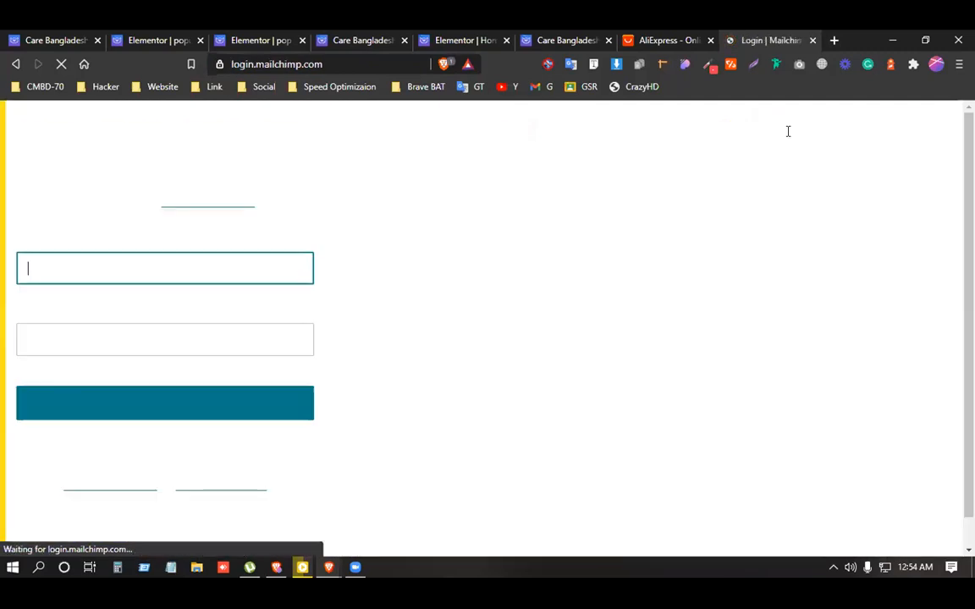
# - Log in to Mailchimp with the account username and password
pyautogui.click(87, 275)
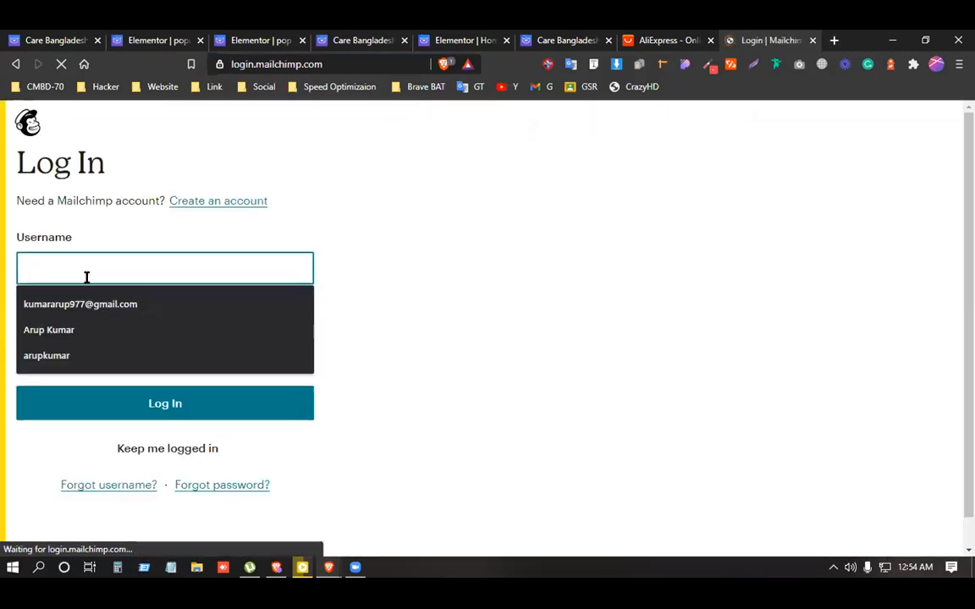
pyautogui.click(59, 352)
pyautogui.click(57, 335)
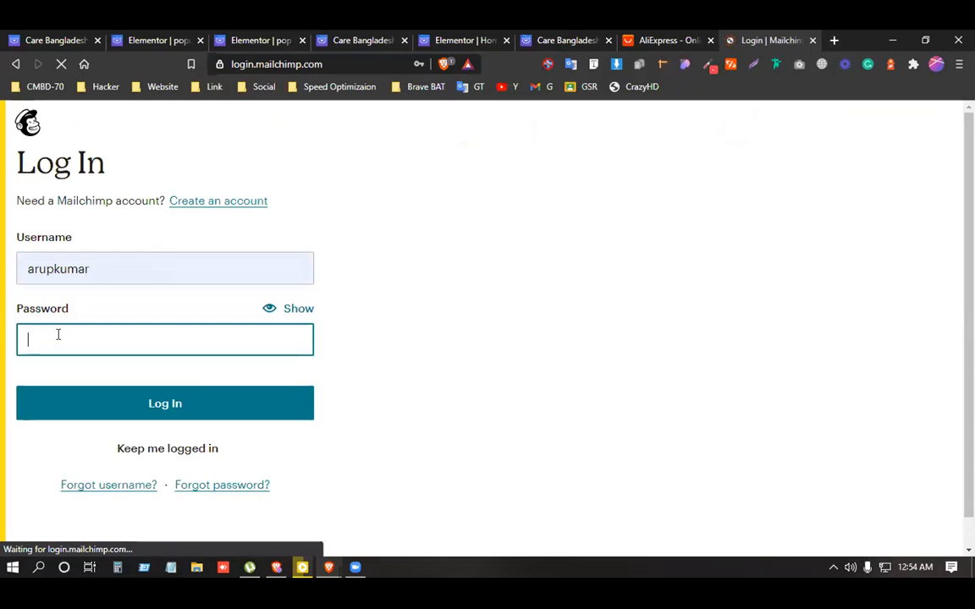
pyautogui.click(57, 335)
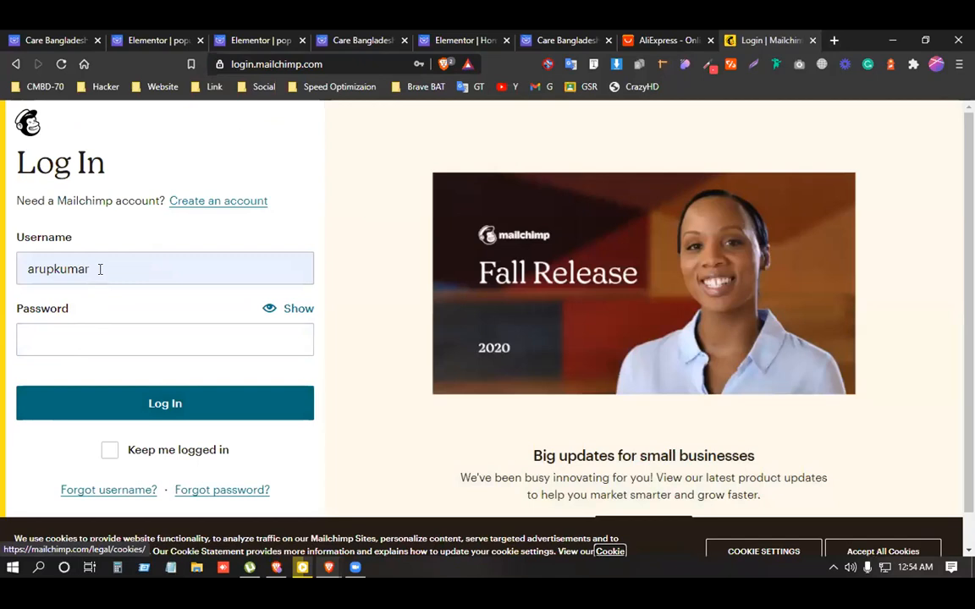
pyautogui.click(98, 269)
pyautogui.click(104, 326)
pyautogui.click(144, 403)
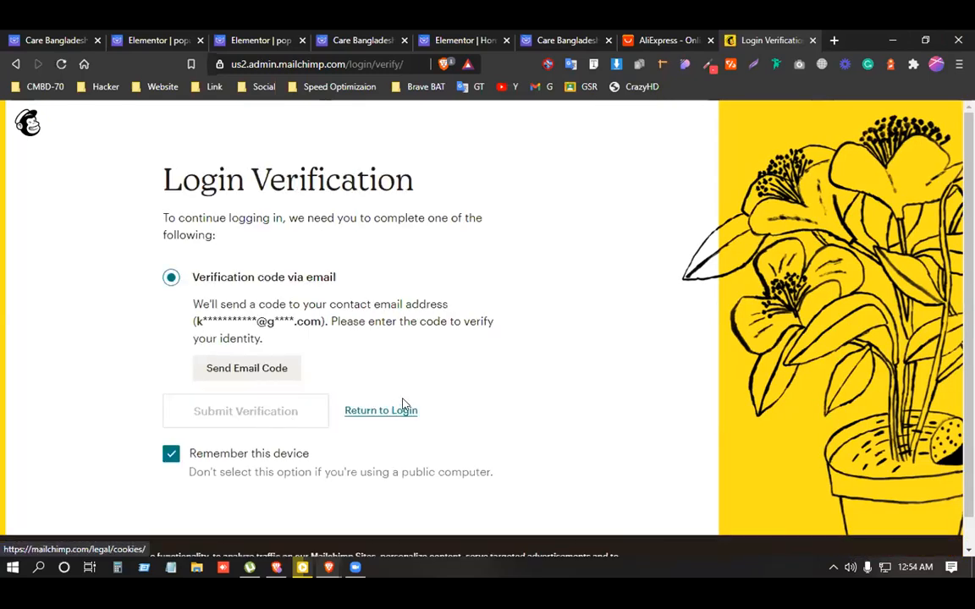
# - Open Gmail in a new background tab and request the Mailchimp login verification code by email
pyautogui.scroll(-1, 381, 376)
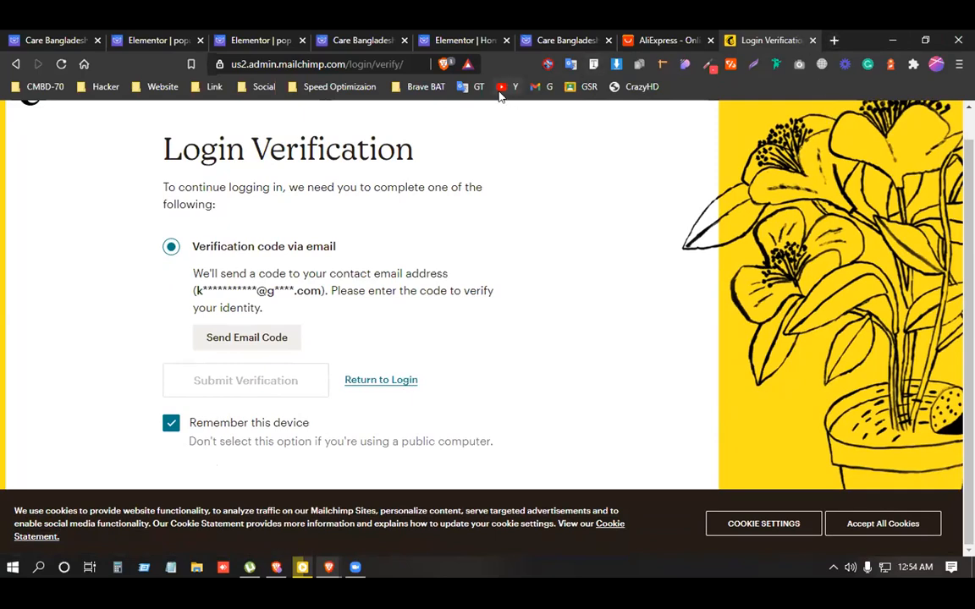
pyautogui.rightClick(545, 88)
pyautogui.click(579, 98)
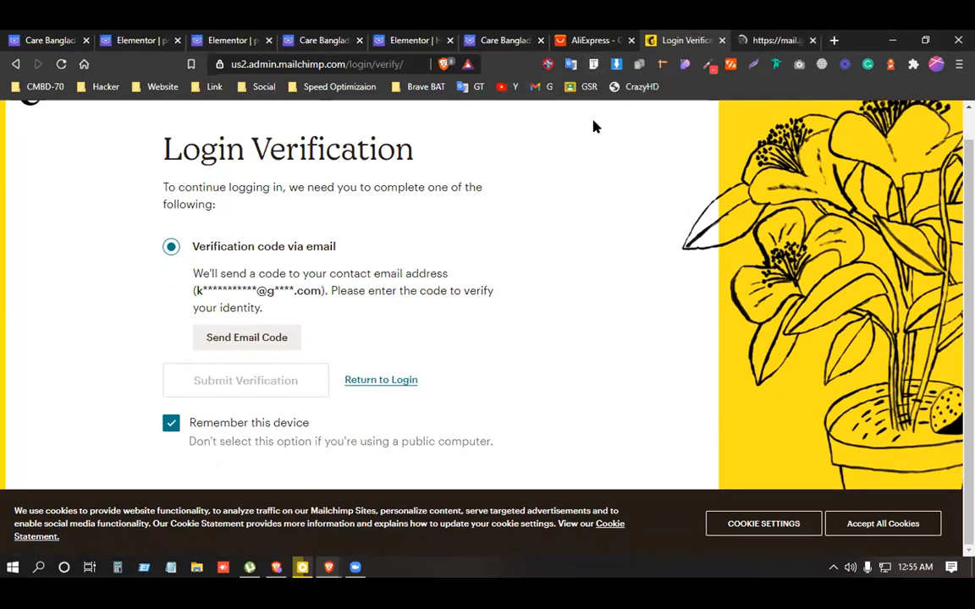
pyautogui.click(255, 330)
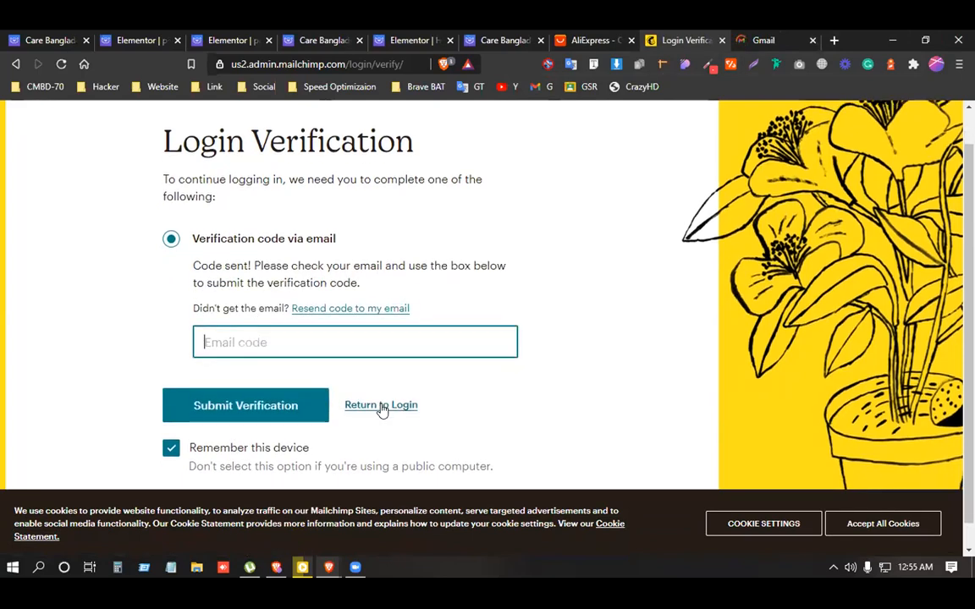
pyautogui.scroll(-1, 382, 410)
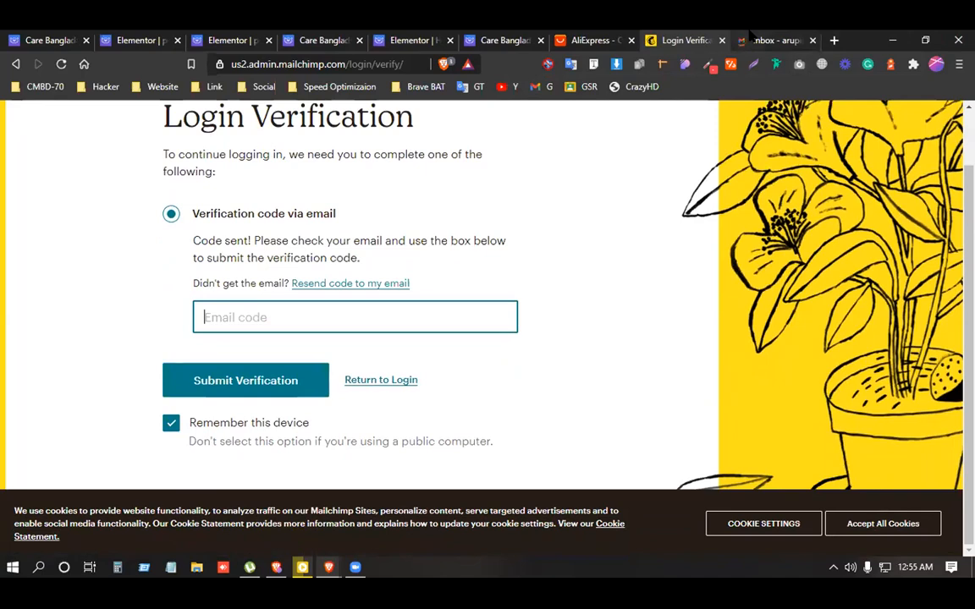
# - Switch Gmail to the account that received the Mailchimp email and submit its verification code on the Mailchimp login page
pyautogui.click(752, 38)
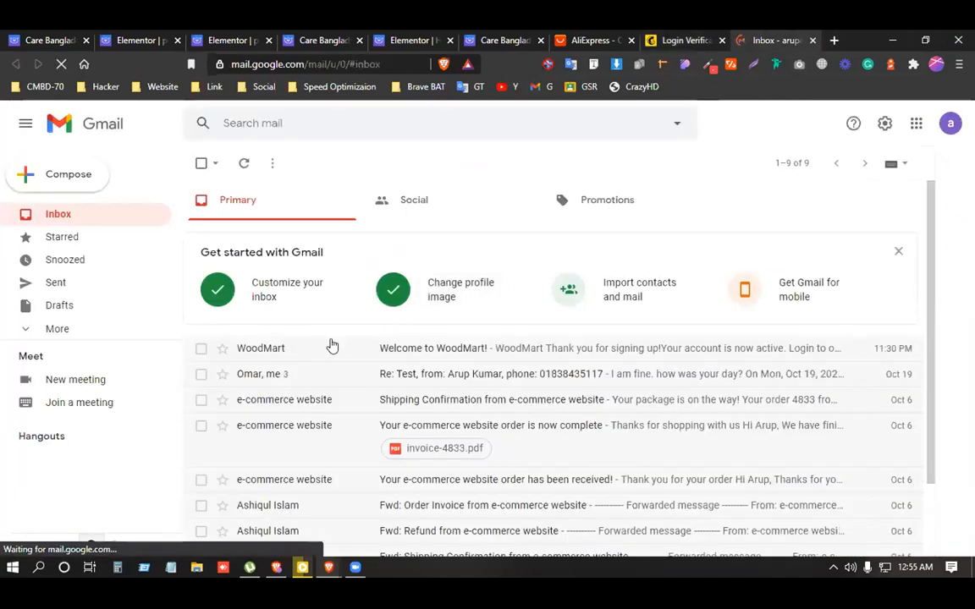
pyautogui.click(951, 123)
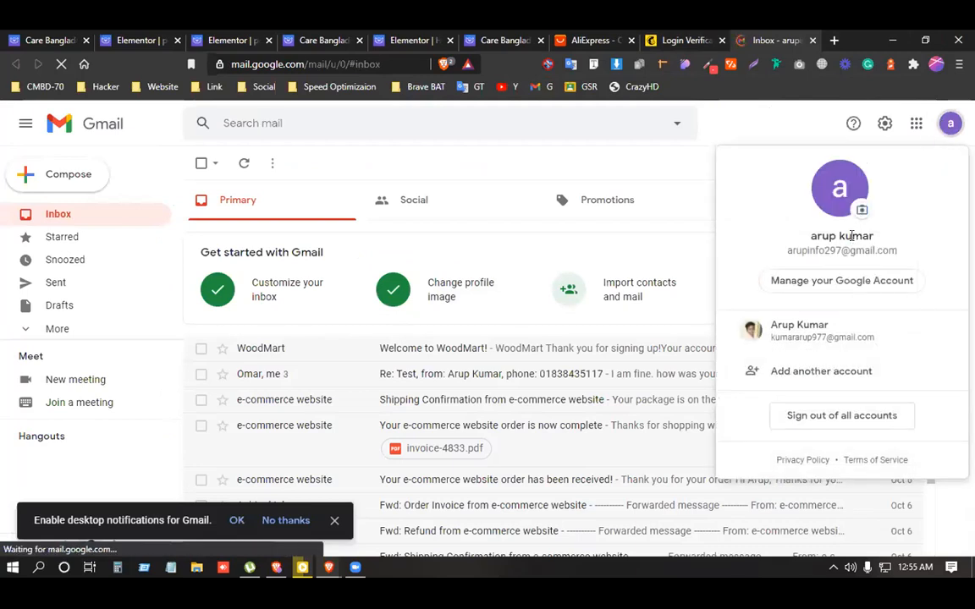
pyautogui.click(820, 337)
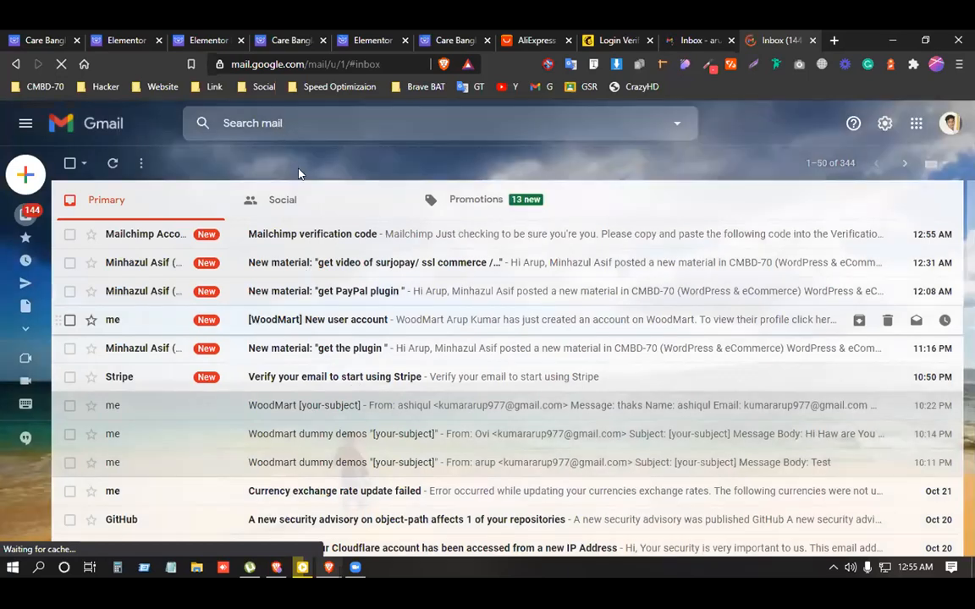
pyautogui.hotkey('ctrl', 'shift', 'Tab')
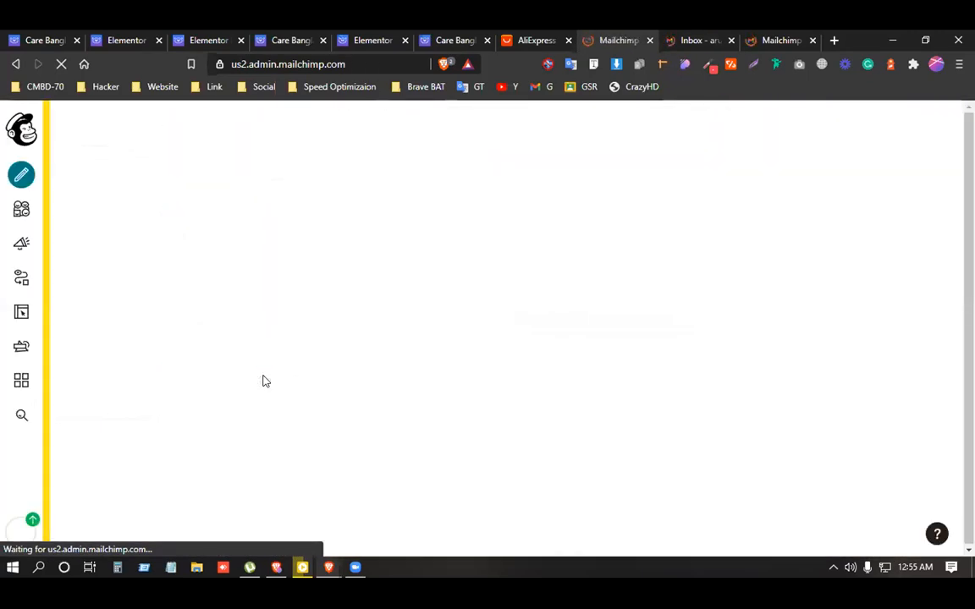
# - Open the API keys page of the Mailchimp account
pyautogui.scroll(-1, 265, 382)
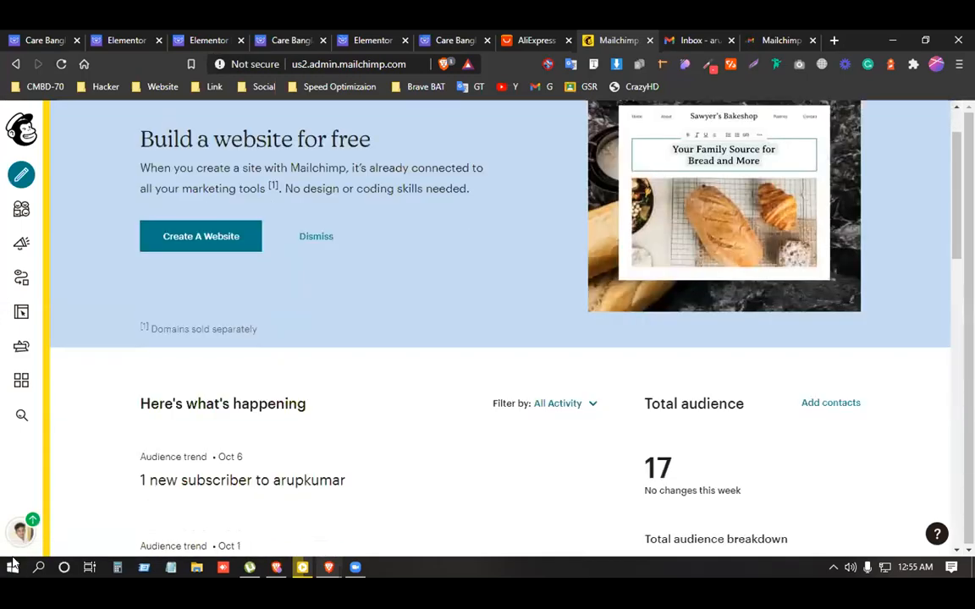
pyautogui.click(20, 533)
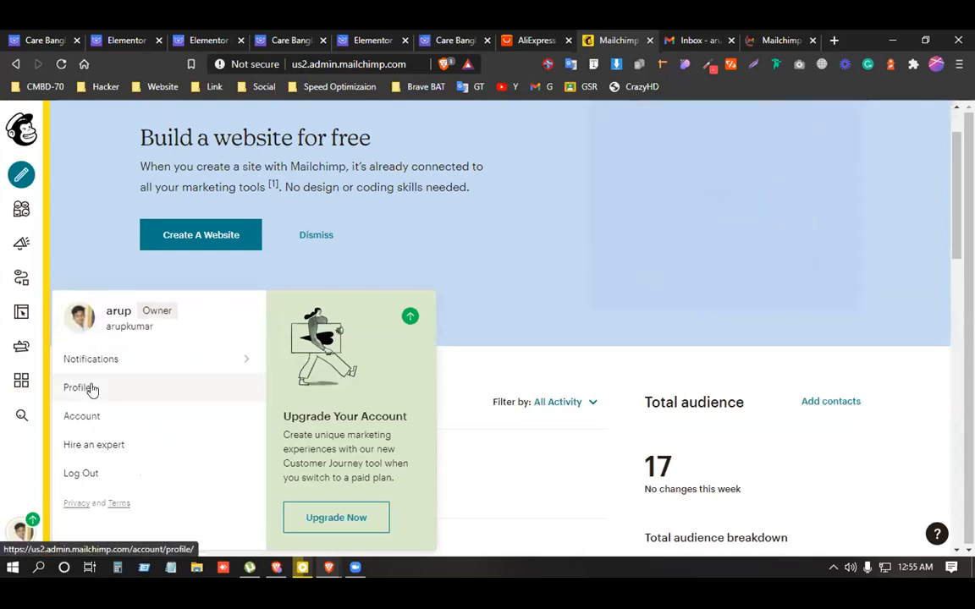
pyautogui.click(80, 416)
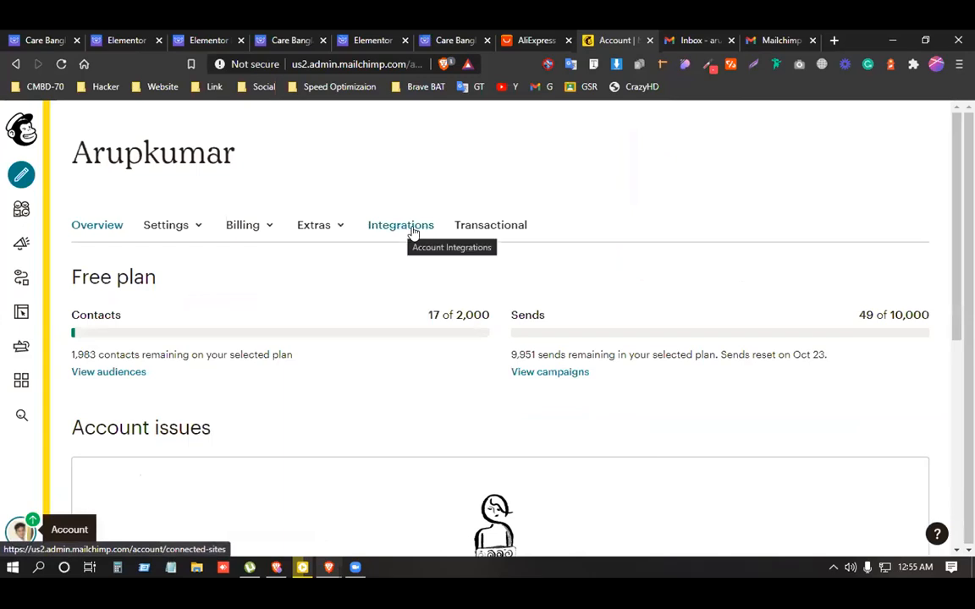
pyautogui.click(336, 229)
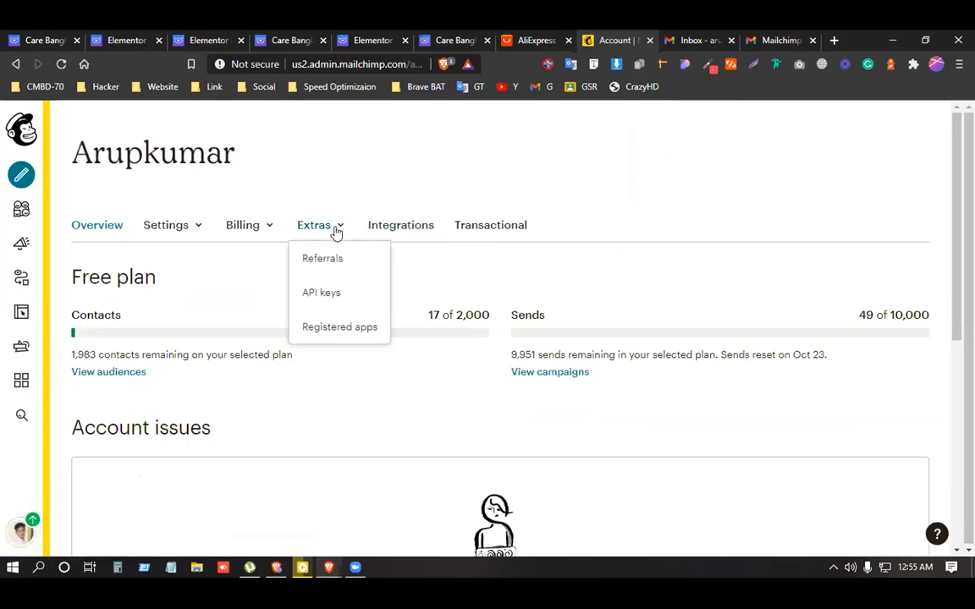
pyautogui.click(326, 300)
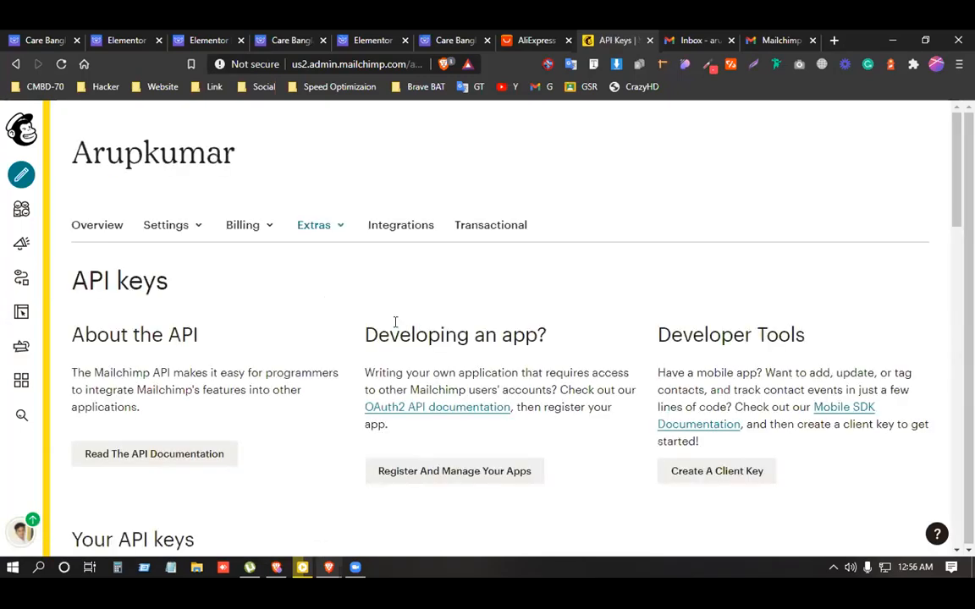
# - Create a new Mailchimp API key and copy it from the list of API keys
pyautogui.scroll(-3, 395, 322)
pyautogui.scroll(-1, 403, 324)
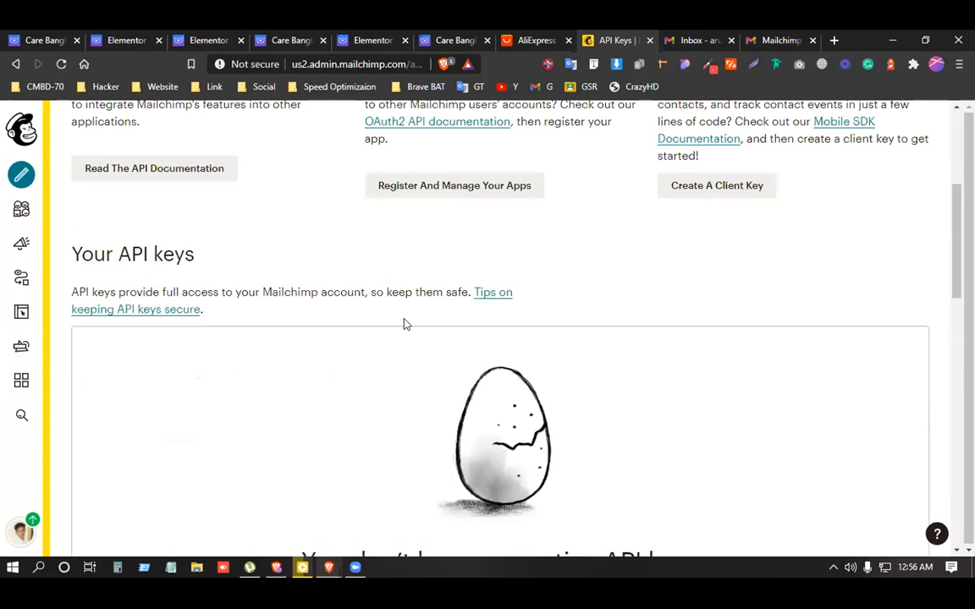
pyautogui.scroll(-5, 507, 266)
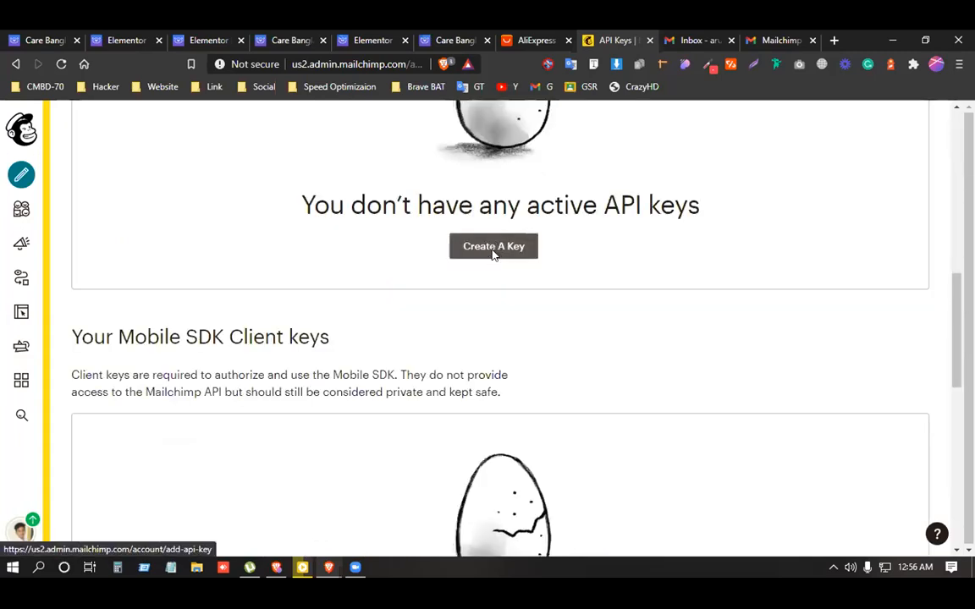
pyautogui.click(493, 252)
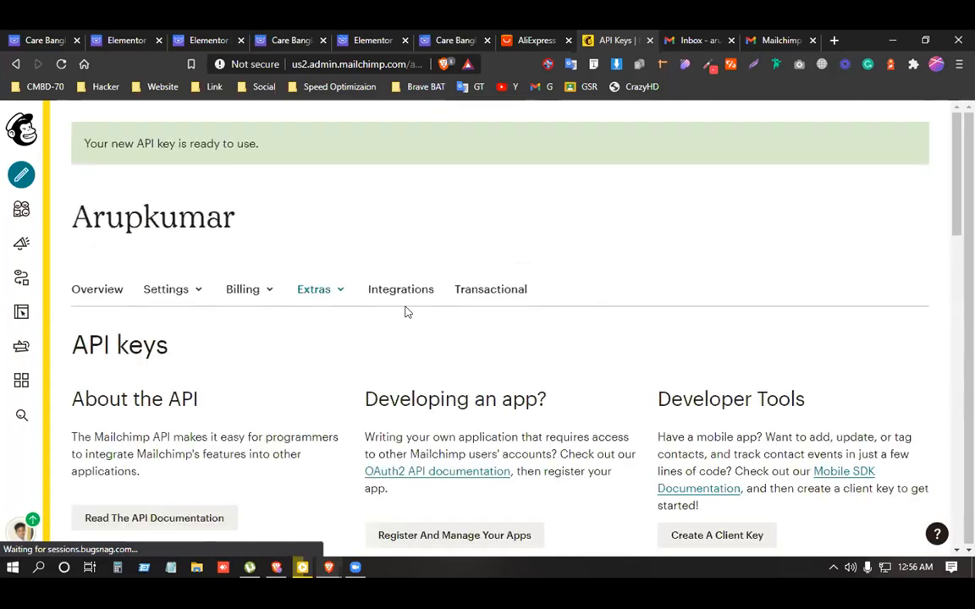
pyautogui.scroll(-3, 404, 311)
pyautogui.click(657, 450)
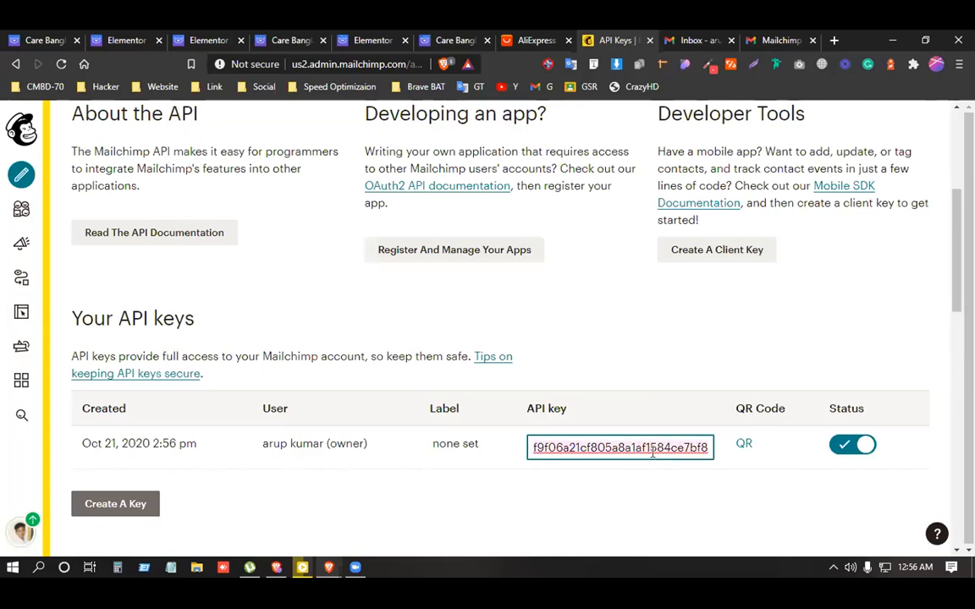
# - Return to the Elementor popup editor and paste the Mailchimp key into the form's Custom API Key field
pyautogui.click(365, 40)
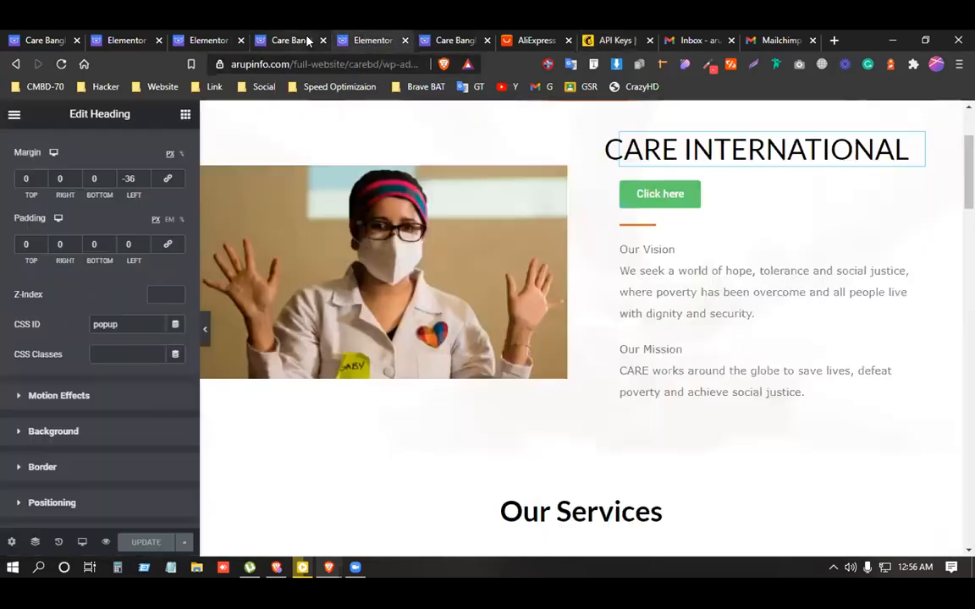
pyautogui.click(290, 39)
pyautogui.click(222, 40)
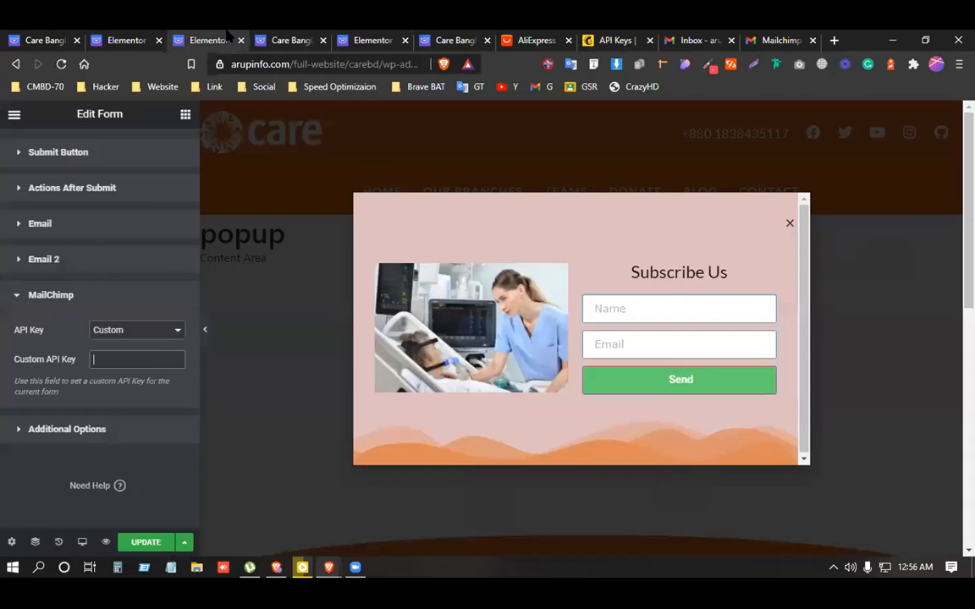
pyautogui.rightClick(96, 363)
pyautogui.click(131, 209)
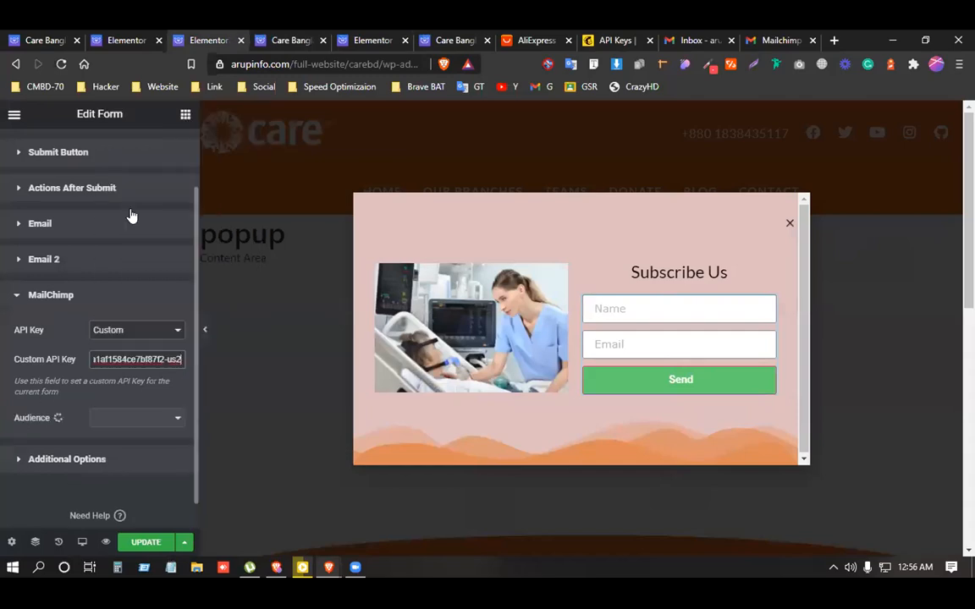
# - Set the MailChimp action's Audience to the account's own audience list
pyautogui.scroll(-1, 68, 423)
pyautogui.click(154, 391)
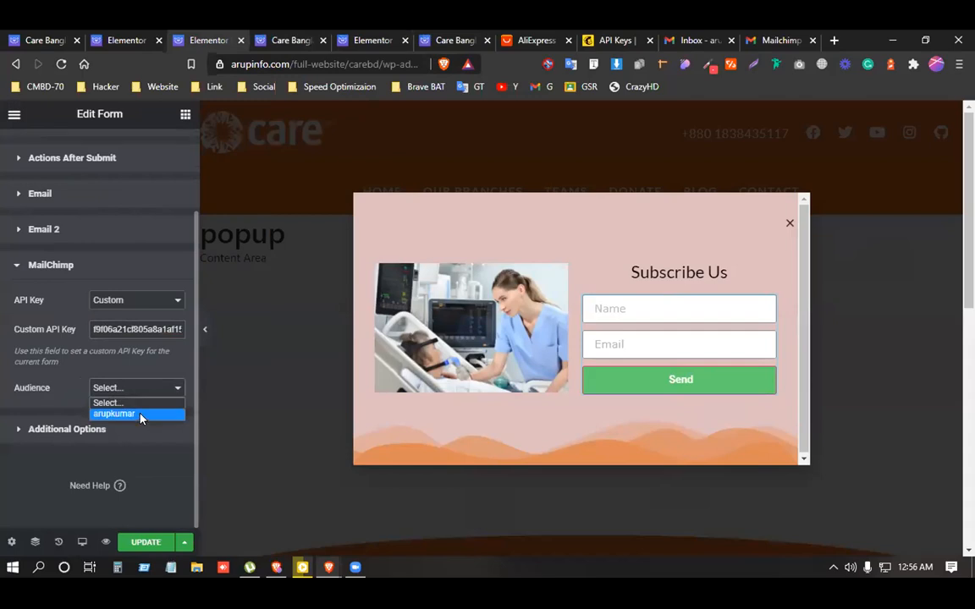
pyautogui.click(141, 415)
# - Map the MailChimp Email field to Field #2 and First Name to Field #1, and update the popup
pyautogui.scroll(-2, 125, 380)
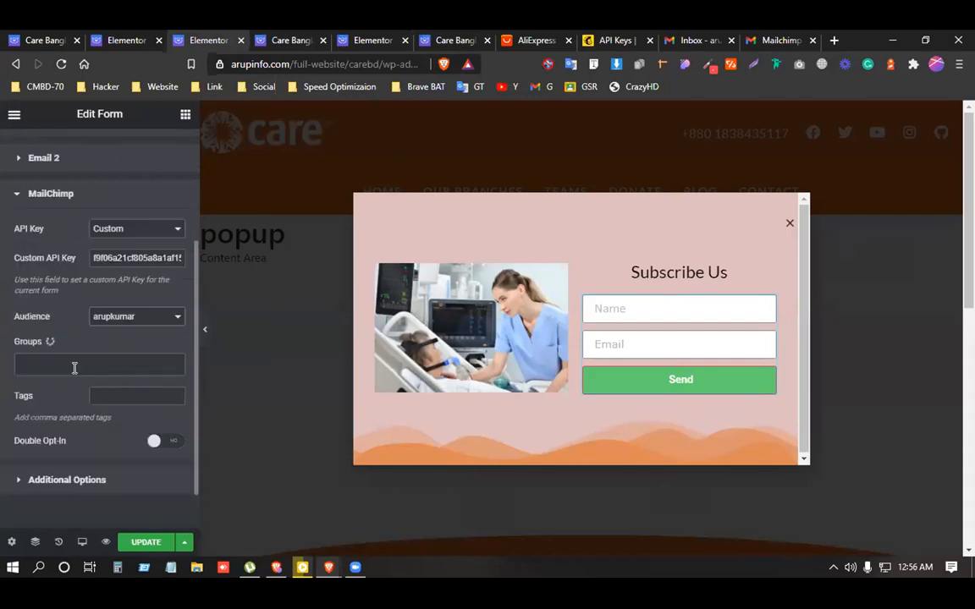
pyautogui.scroll(-2, 75, 368)
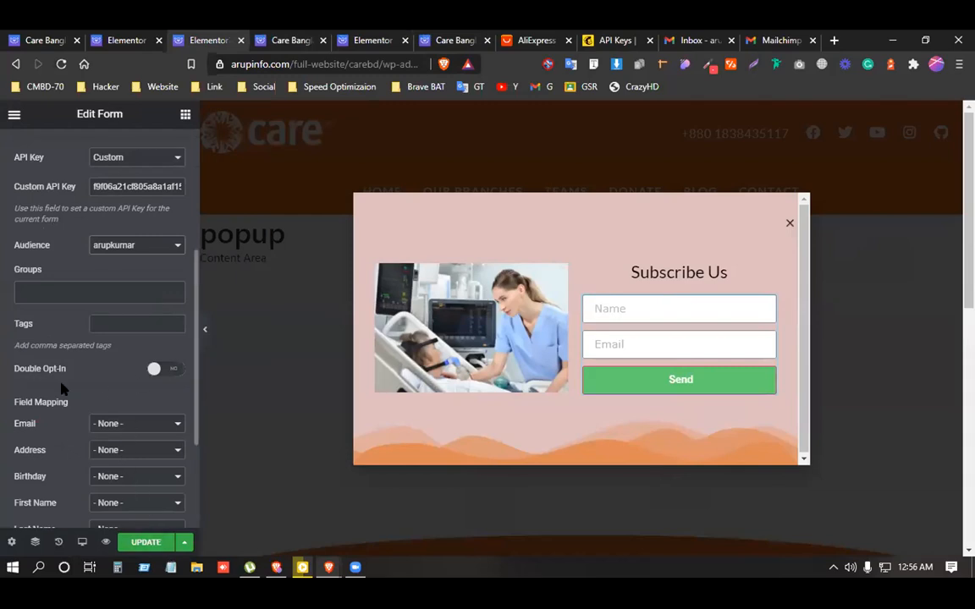
pyautogui.scroll(-2, 67, 384)
pyautogui.click(123, 355)
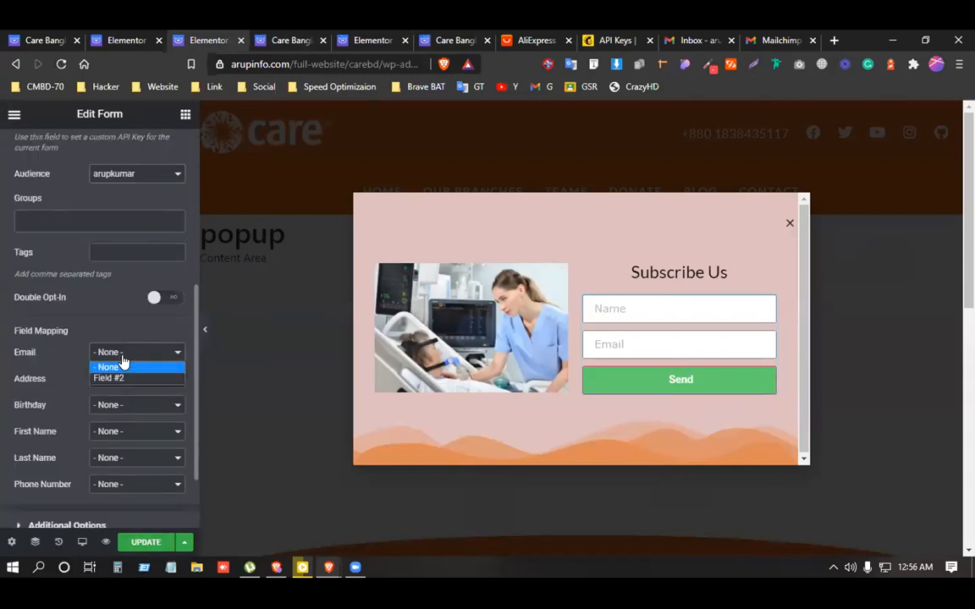
pyautogui.click(123, 378)
pyautogui.click(123, 383)
pyautogui.click(123, 383)
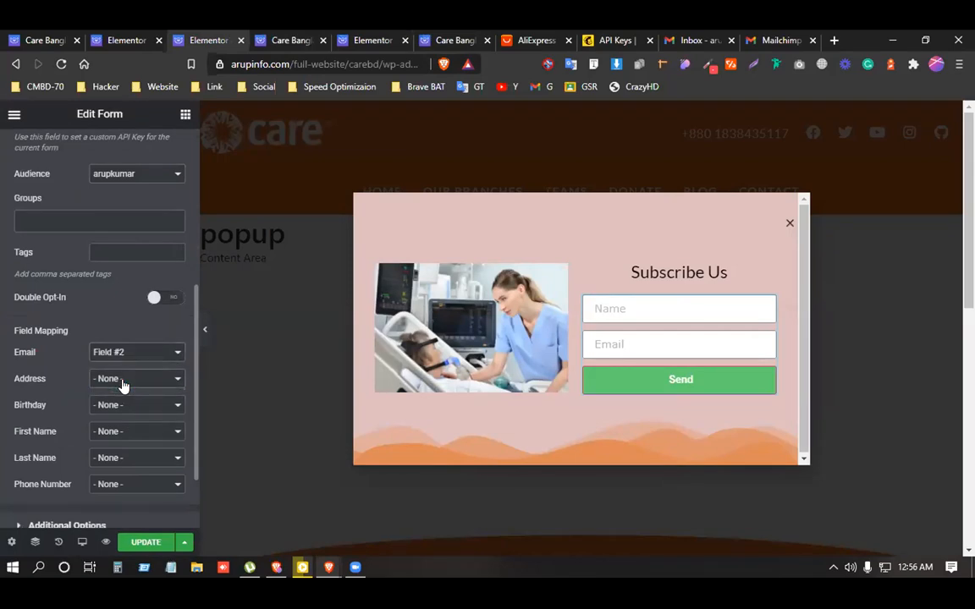
pyautogui.click(126, 434)
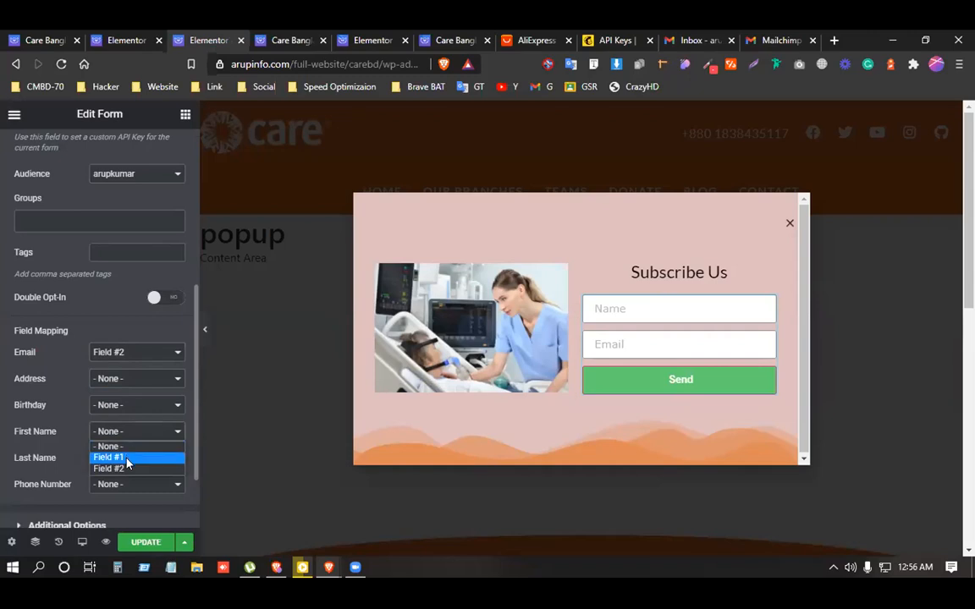
pyautogui.click(127, 457)
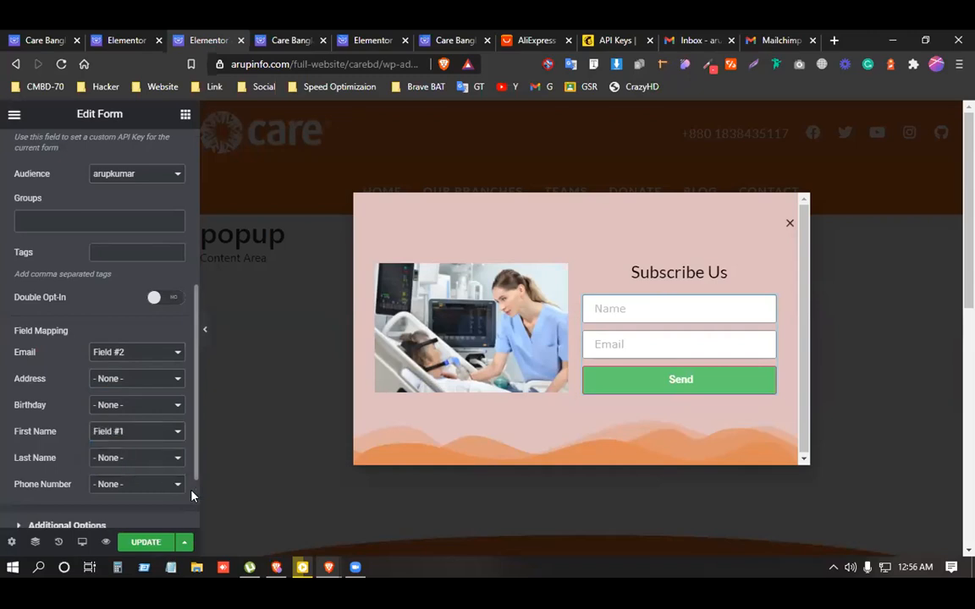
pyautogui.click(144, 543)
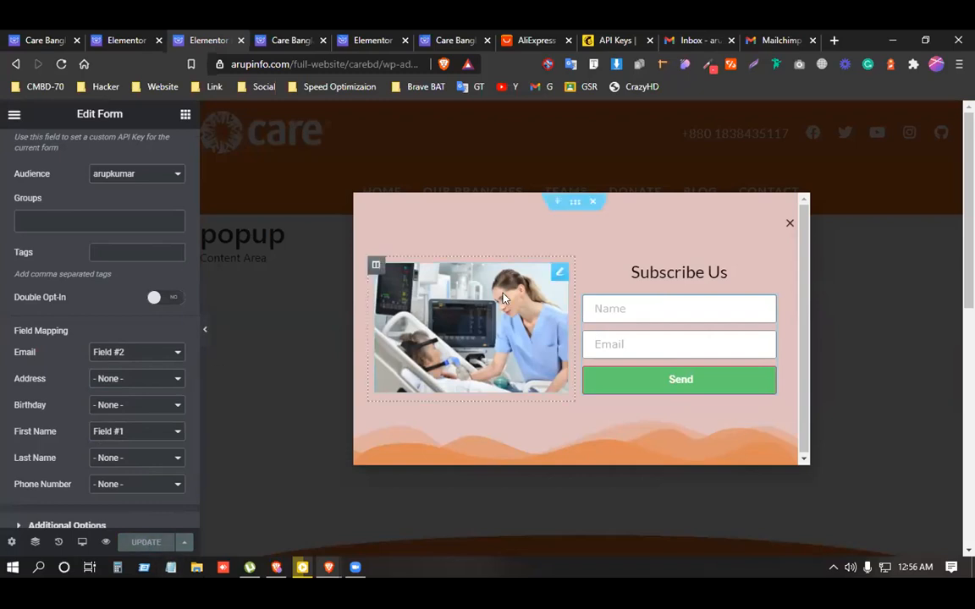
pyautogui.click(620, 314)
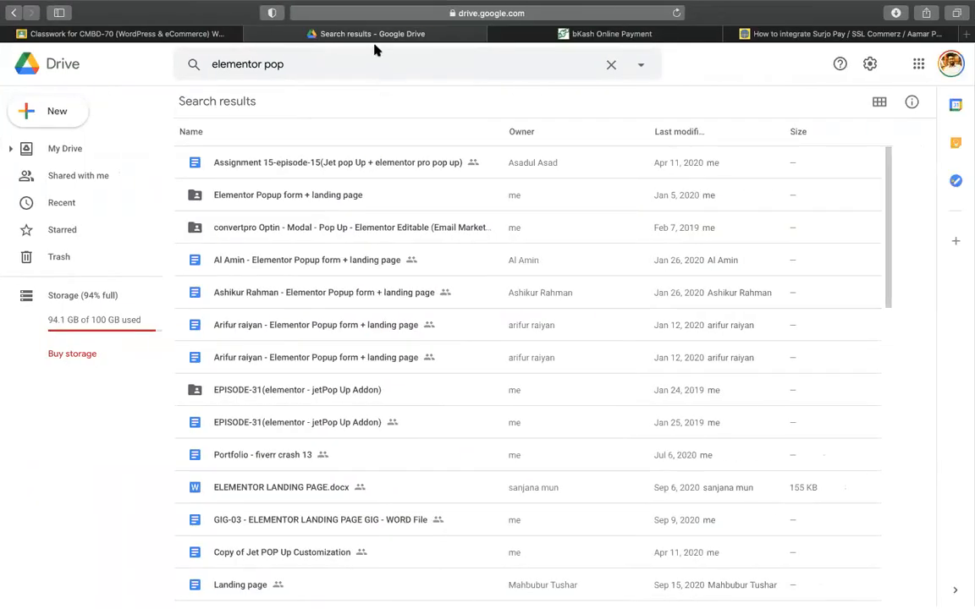
# - Switch to Google Classroom and start a new assignment in the CMBD-70 (WordPress & eCommerce) classwork
pyautogui.click(137, 34)
pyautogui.scroll(-3, 682, 296)
pyautogui.scroll(3, 592, 254)
pyautogui.click(273, 108)
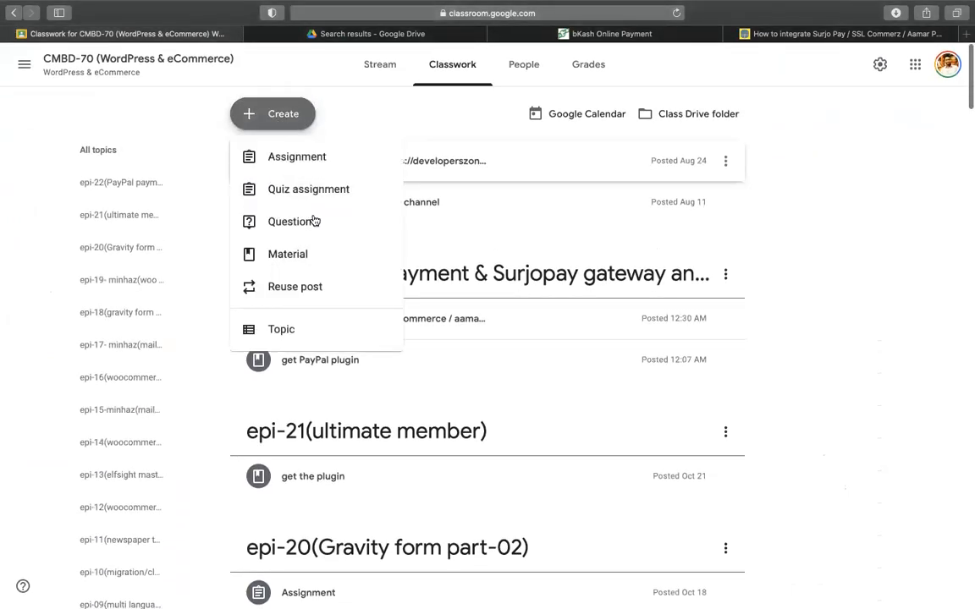
pyautogui.click(267, 157)
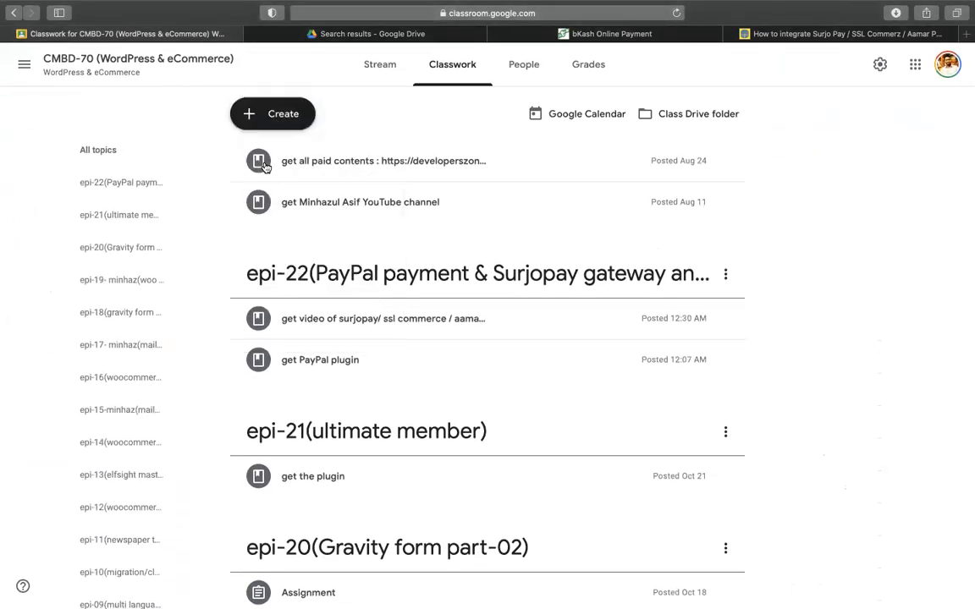
# - Begin the assignment's title with "Assignment(", using a capital A
pyautogui.write('assignment')
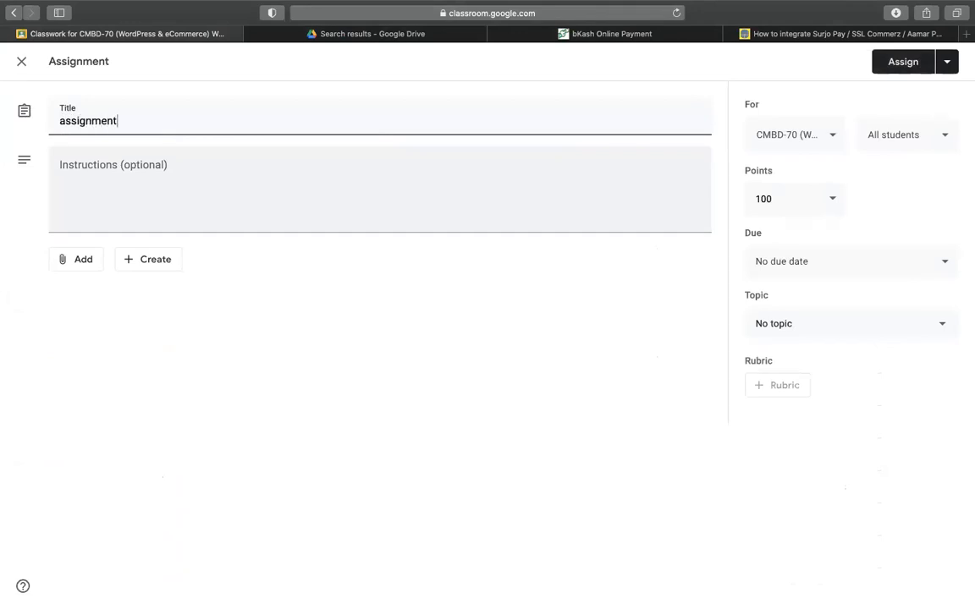
pyautogui.write('(')
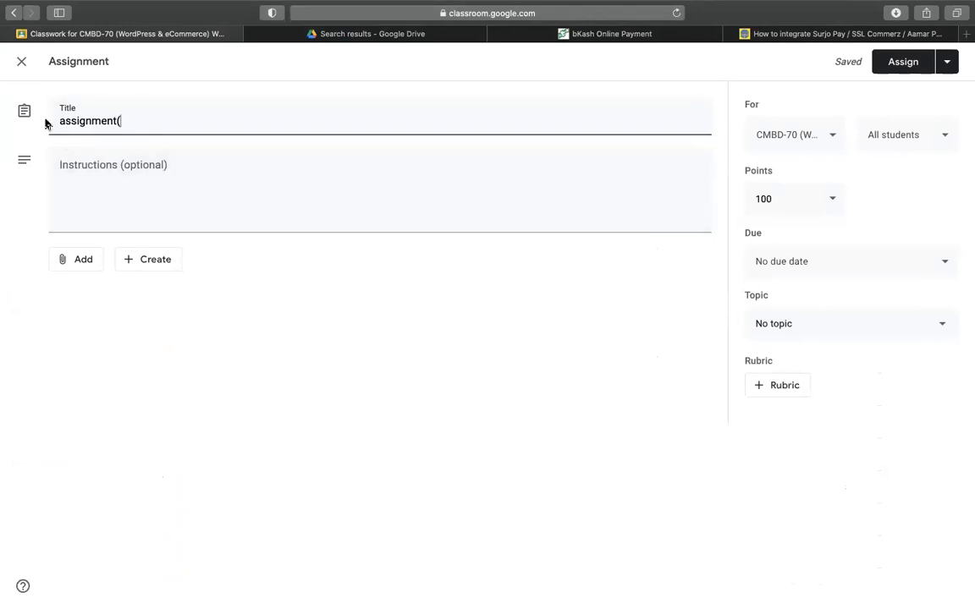
pyautogui.moveTo(62, 124); pyautogui.dragTo(59, 124)
pyautogui.write('A')
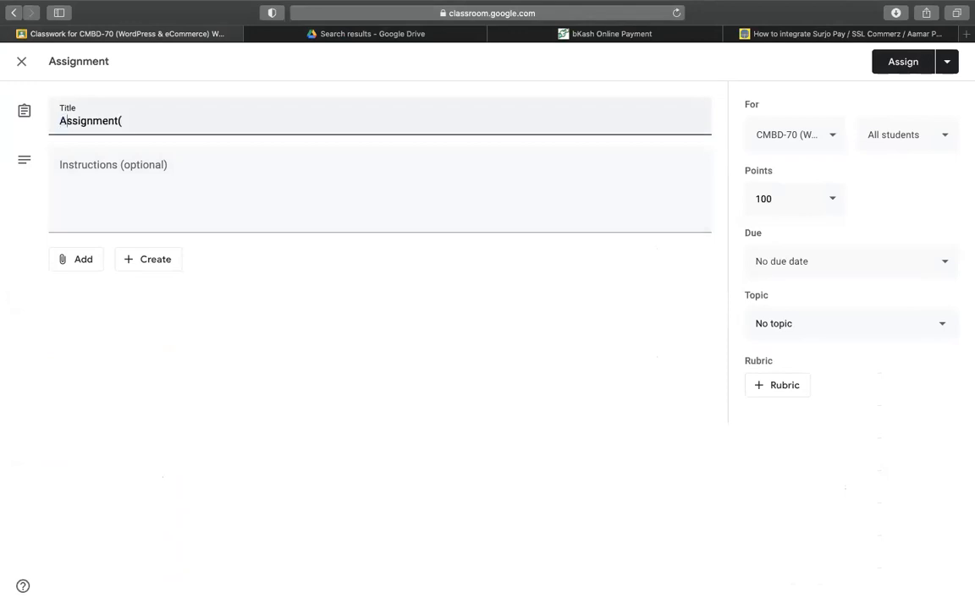
pyautogui.click(152, 120)
pyautogui.press('Left')
pyautogui.press('BackSpace')
# - Look through the available class topics for the assignment without choosing one
pyautogui.click(783, 337)
pyautogui.scroll(-3, 803, 426)
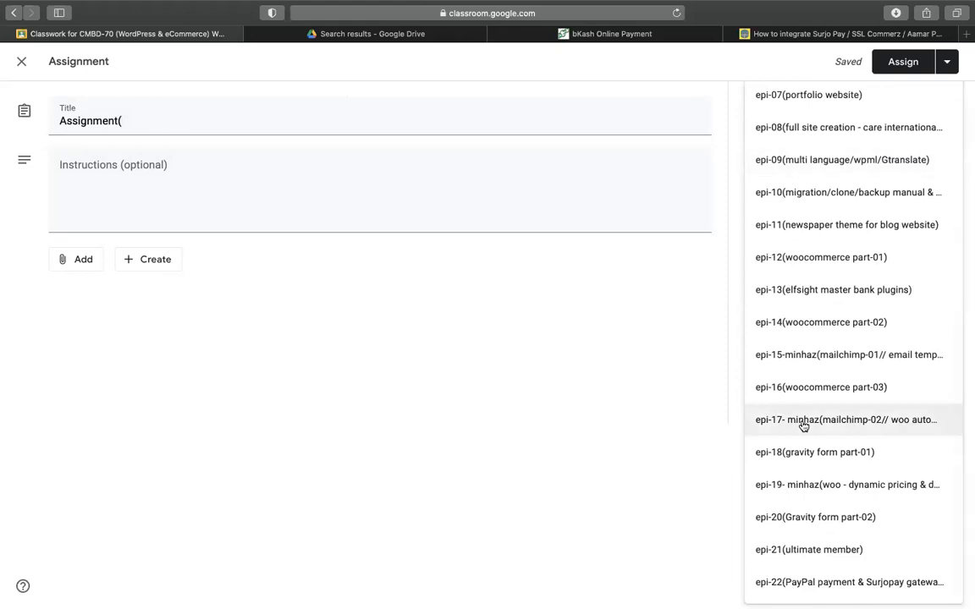
pyautogui.click(204, 102)
pyautogui.click(196, 120)
pyautogui.write('integrat')
pyautogui.write('e')
pyautogui.press('BackSpace')
pyautogui.press('BackSpace')
pyautogui.press('BackSpace')
pyautogui.press('BackSpace')
pyautogui.press('BackSpace')
pyautogui.press('BackSpace')
pyautogui.press('BackSpace')
pyautogui.press('BackSpace')
pyautogui.press('BackSpace')
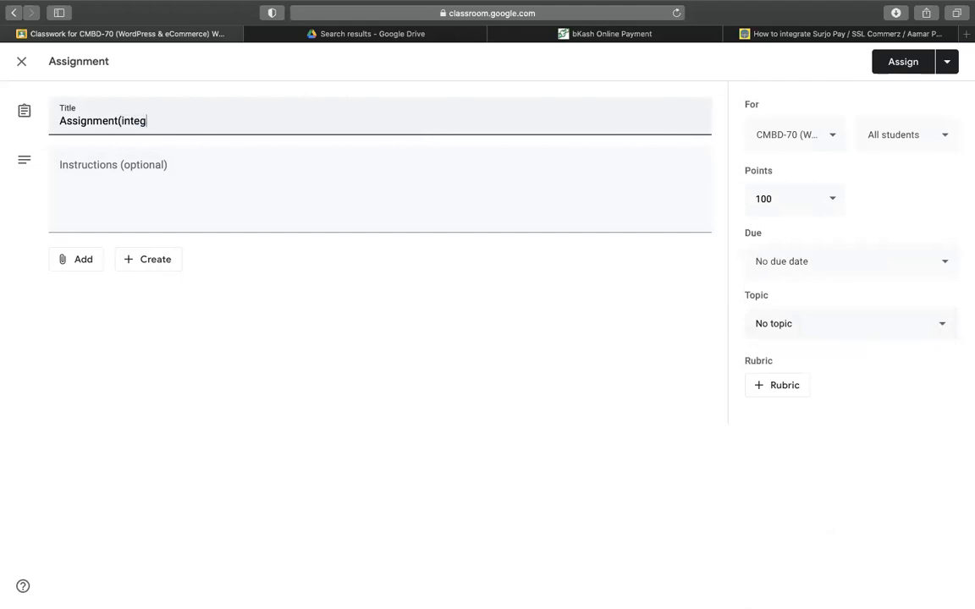
# - Title the assignment "Assignment(ultimate member)" and open its instructions with the line "integrate ultimate member plugin as this:"
pyautogui.write('ultimate member)')
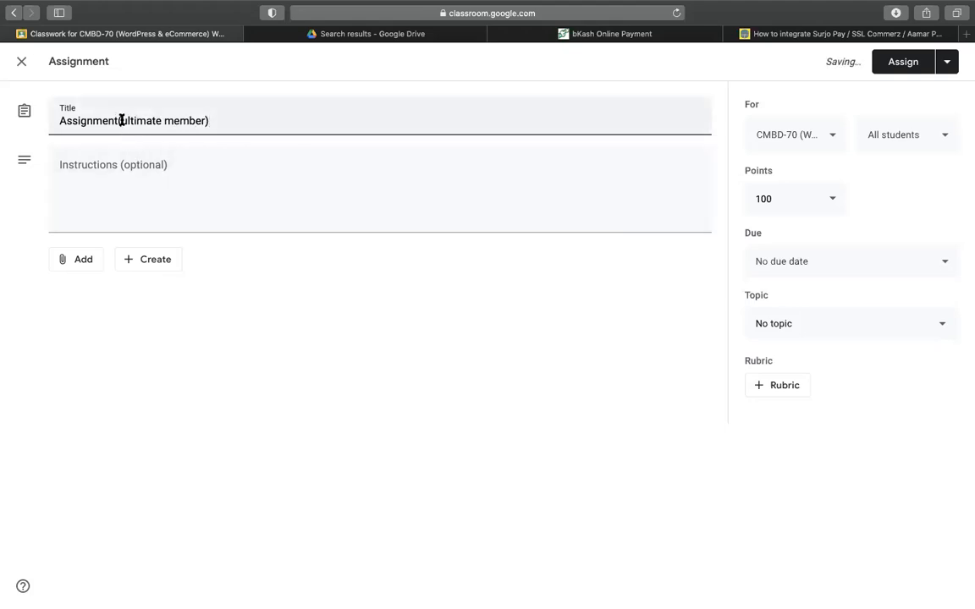
pyautogui.moveTo(120, 121); pyautogui.dragTo(209, 121)
pyautogui.click(133, 214)
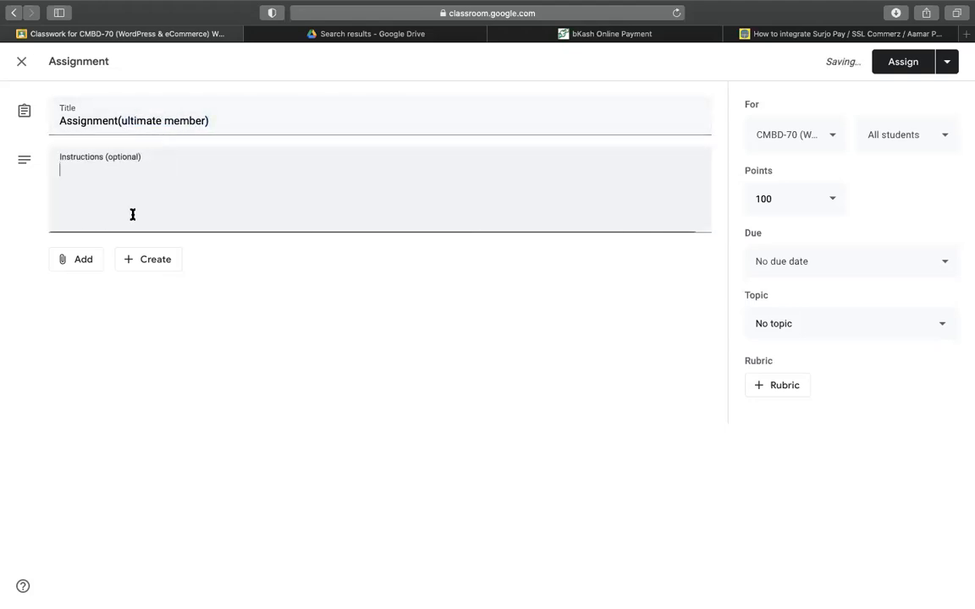
pyautogui.write('integrate ')
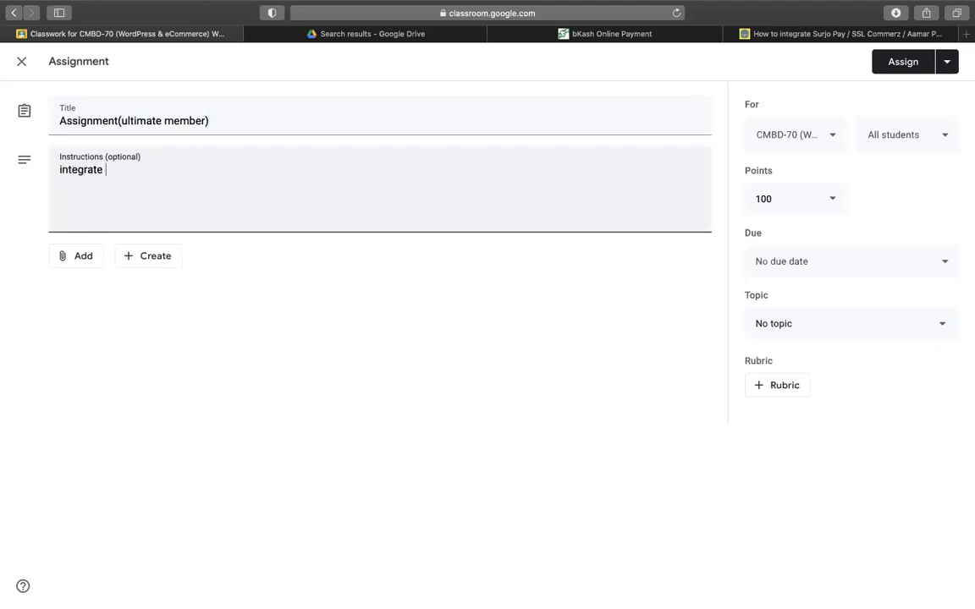
pyautogui.write('ultimate member pl')
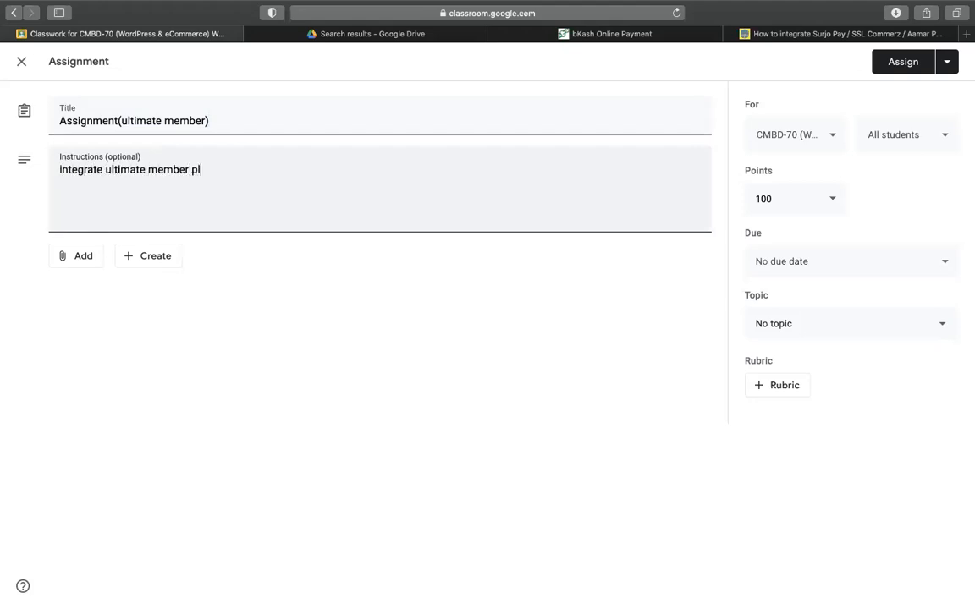
pyautogui.write('ugin as this:')
pyautogui.press('Return')
# - Add the instruction lines ">> login > register" and ">> account > user > pw reset > members > logout"
pyautogui.write('>> login')
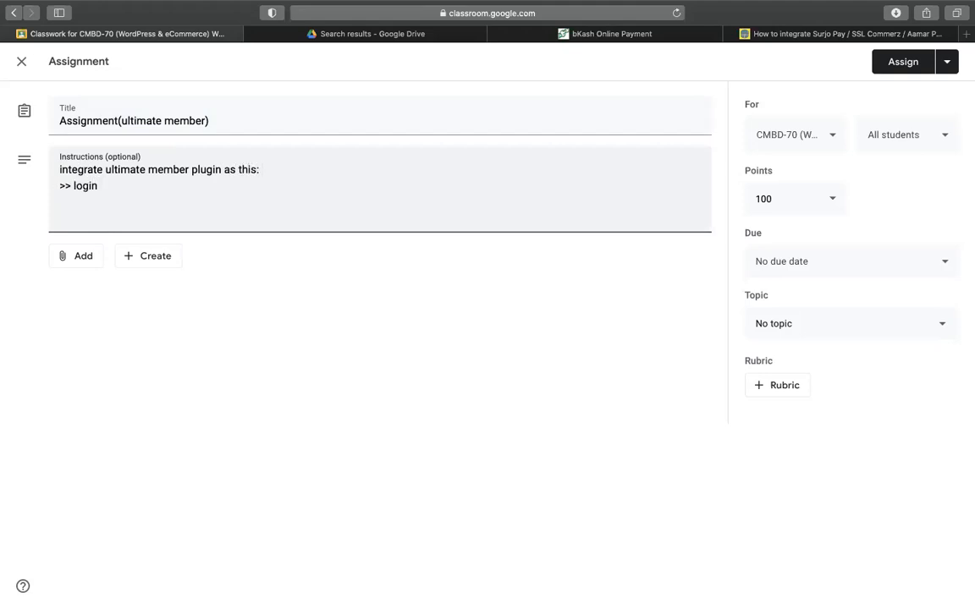
pyautogui.write(' > register')
pyautogui.press('Return')
pyautogui.write('>> account. ')
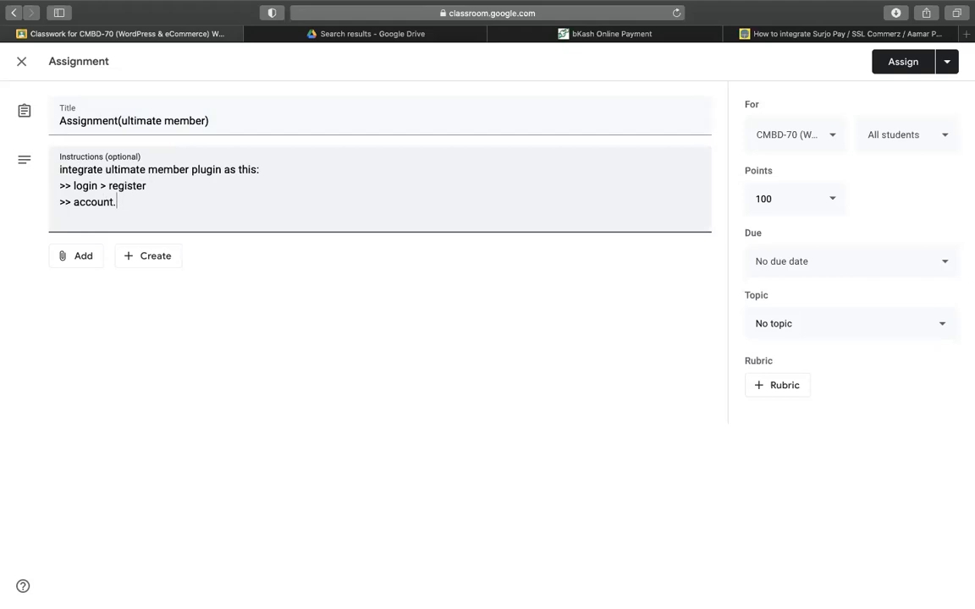
pyautogui.press('BackSpace')
pyautogui.press('BackSpace')
pyautogui.write(' > user > pw reset ')
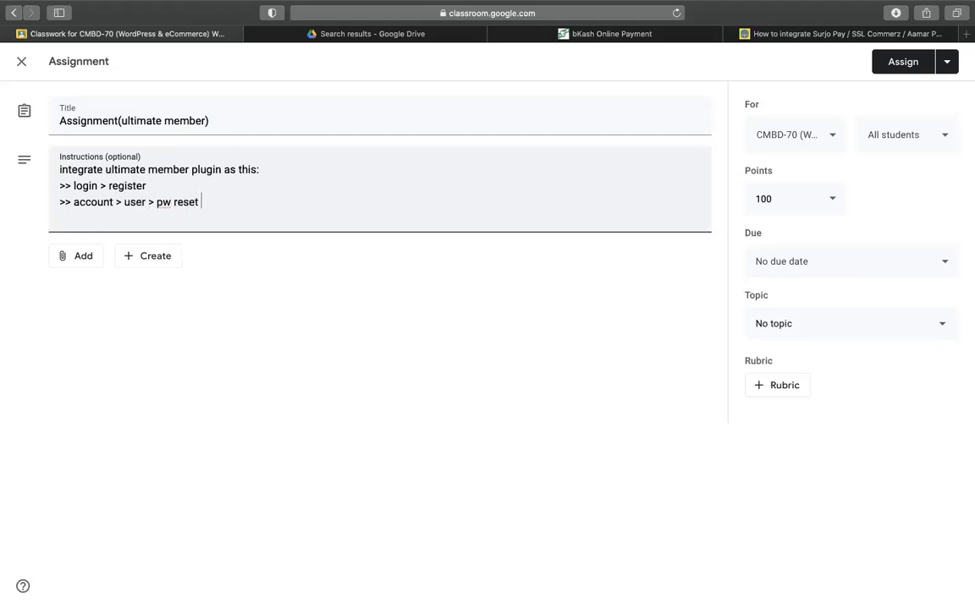
pyautogui.write('> members > logout')
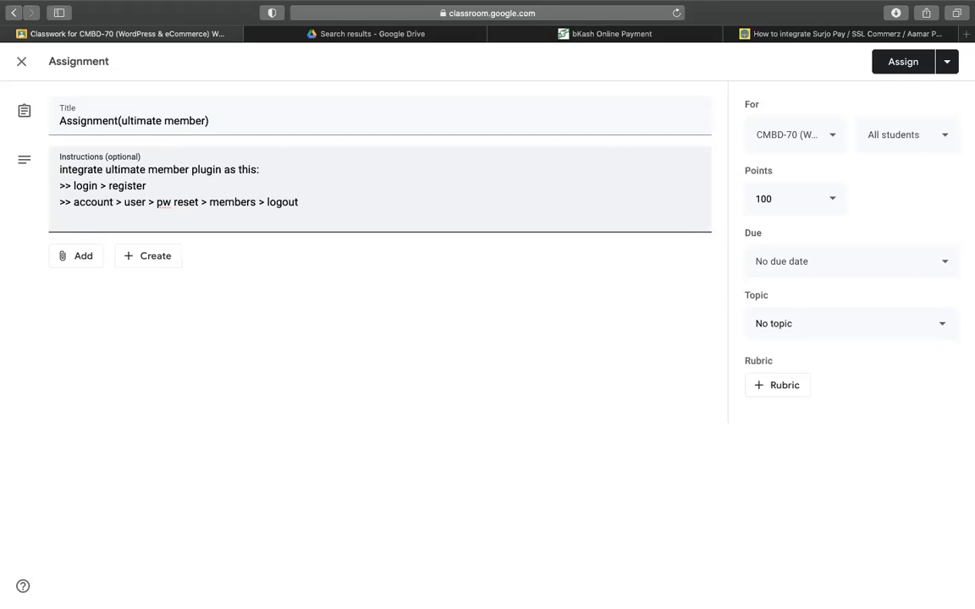
# - Append "(only login user can see)" to the instruction line that lists account through logout
pyautogui.write(' (onl')
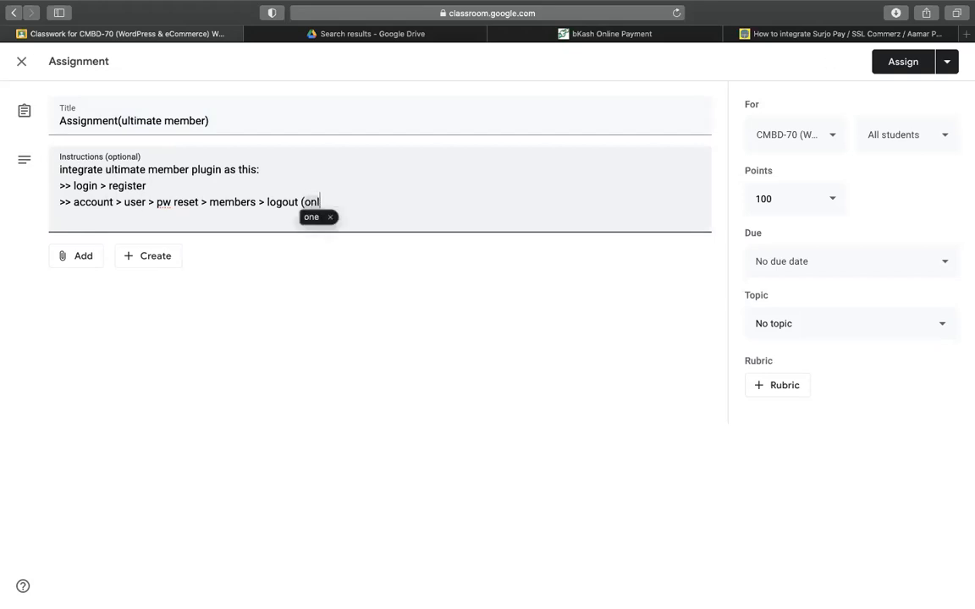
pyautogui.write('y login u')
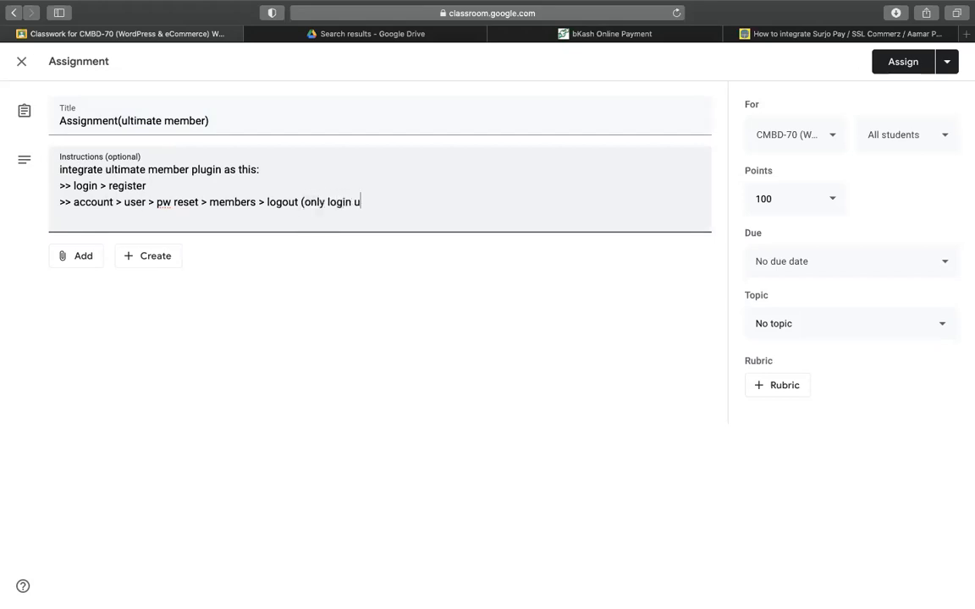
pyautogui.write('ser can see)')
# - Copy that note to the end of the login > register line and reword the copy as "(everyone can see)"
pyautogui.moveTo(301, 201); pyautogui.dragTo(420, 201)
pyautogui.press('super+c')
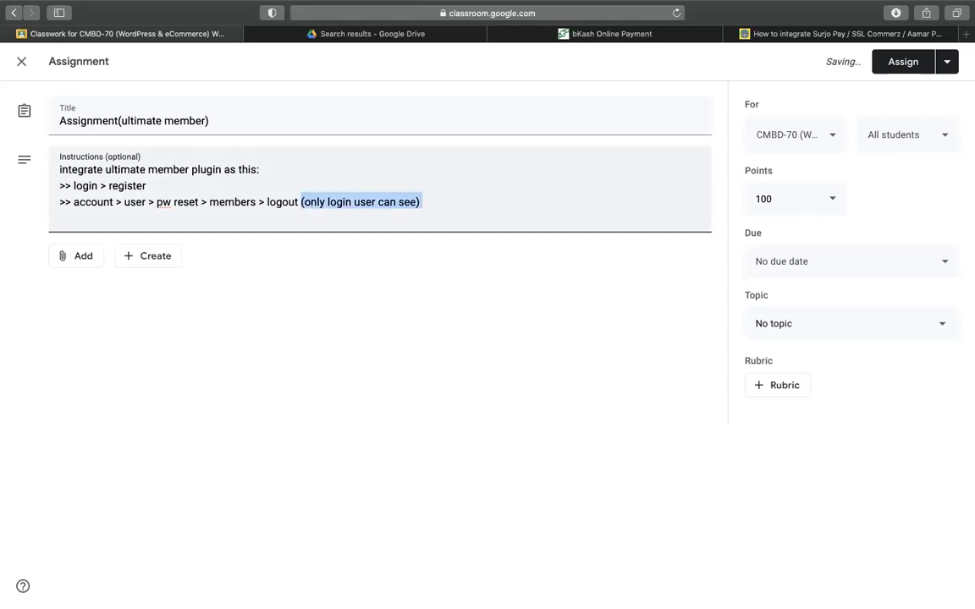
pyautogui.click(201, 187)
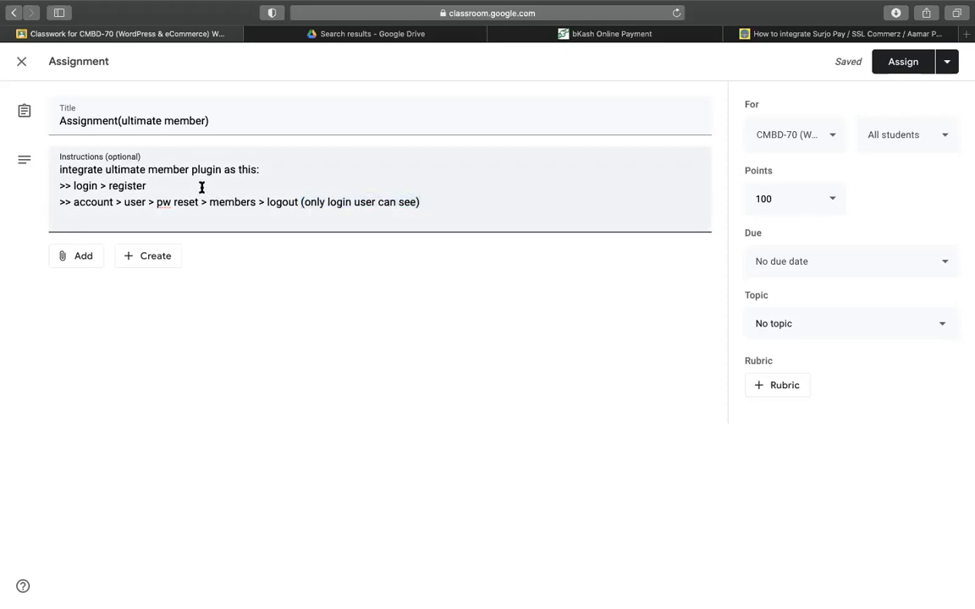
pyautogui.press('super+v')
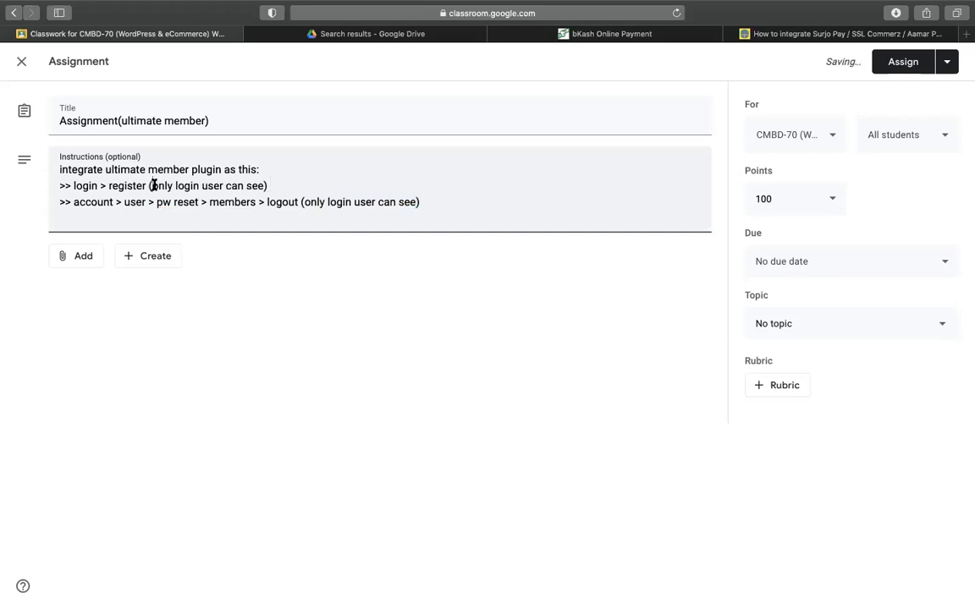
pyautogui.moveTo(151, 186); pyautogui.dragTo(222, 185)
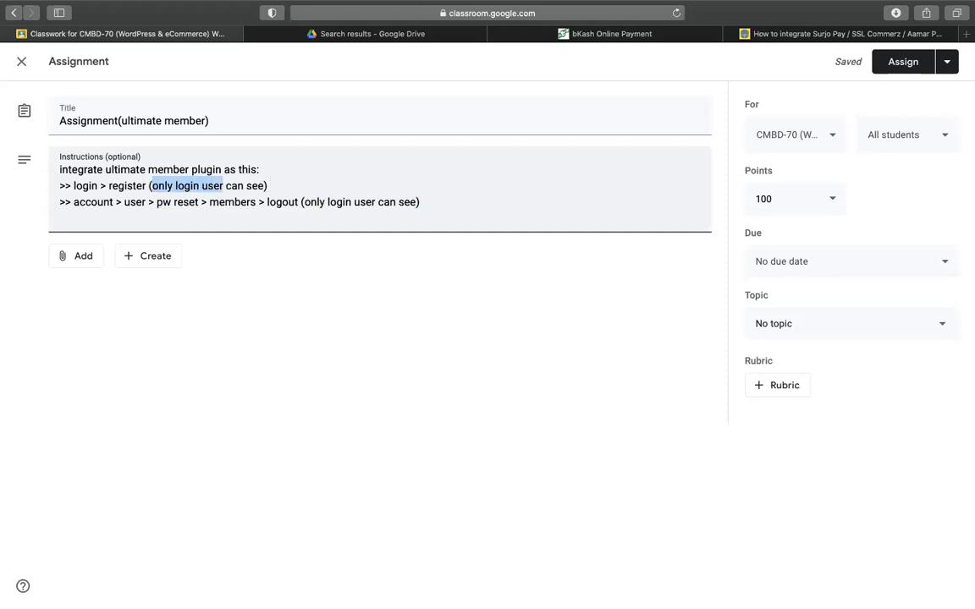
pyautogui.write('everyone')
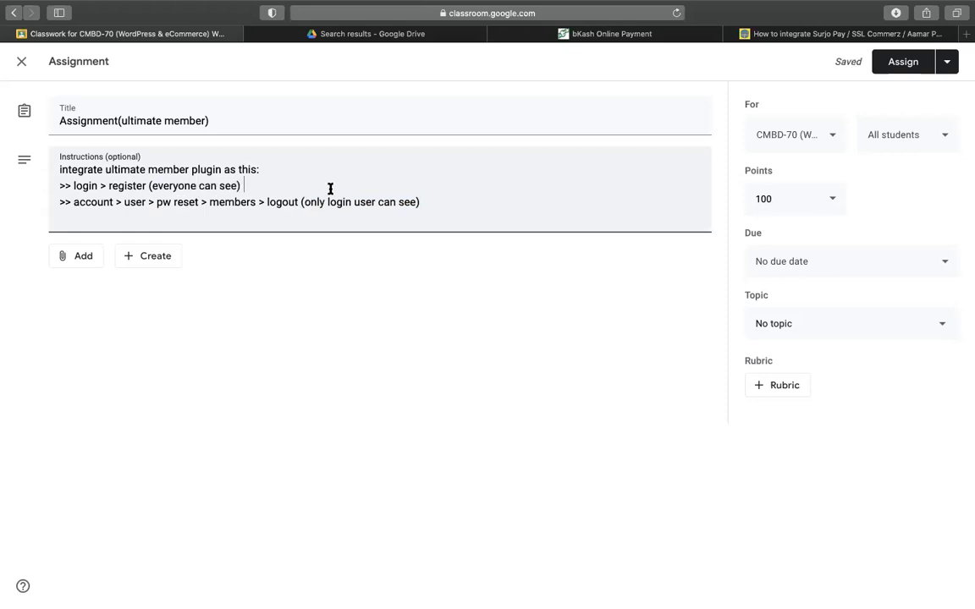
# - Insert a blank line between the opening instruction and the two page lists, and review both lists
pyautogui.click(294, 173)
pyautogui.press('Return')
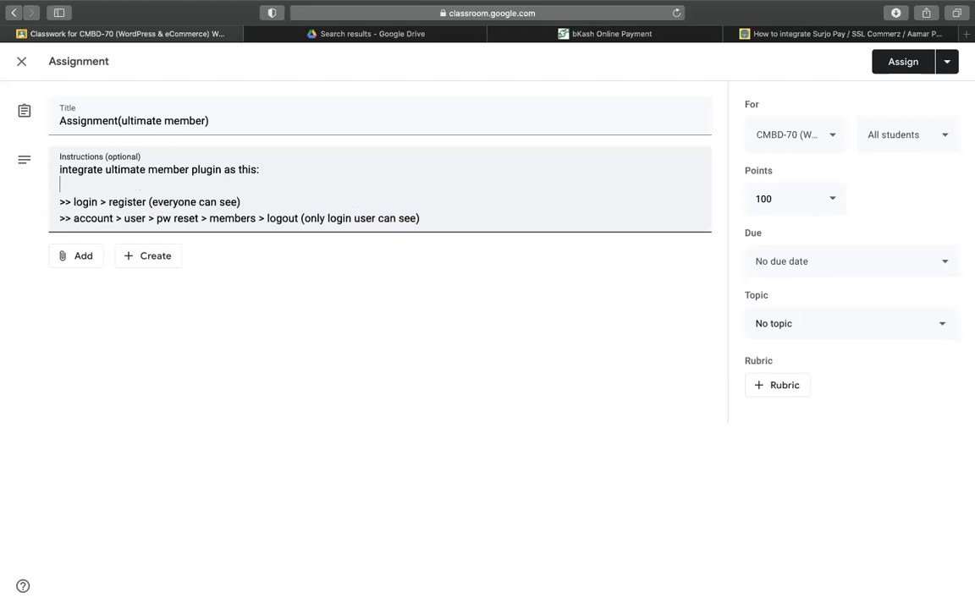
pyautogui.moveTo(73, 202); pyautogui.dragTo(236, 201)
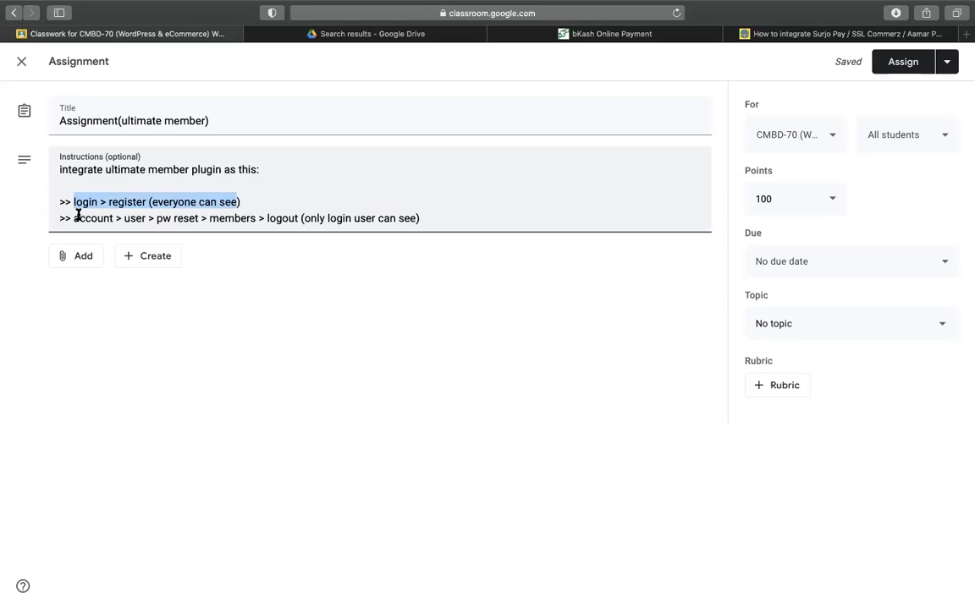
pyautogui.click(164, 194)
pyautogui.moveTo(73, 218); pyautogui.dragTo(481, 215)
pyautogui.click(481, 212)
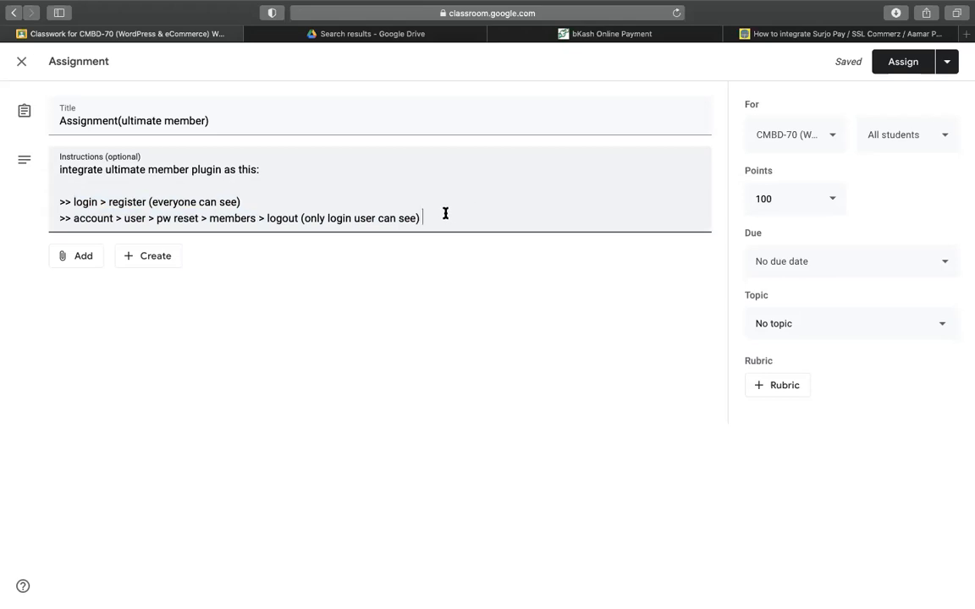
# - Set the assignment's topic to epi-21(ultimate member) and assign it to the class
pyautogui.click(907, 327)
pyautogui.scroll(-3, 845, 464)
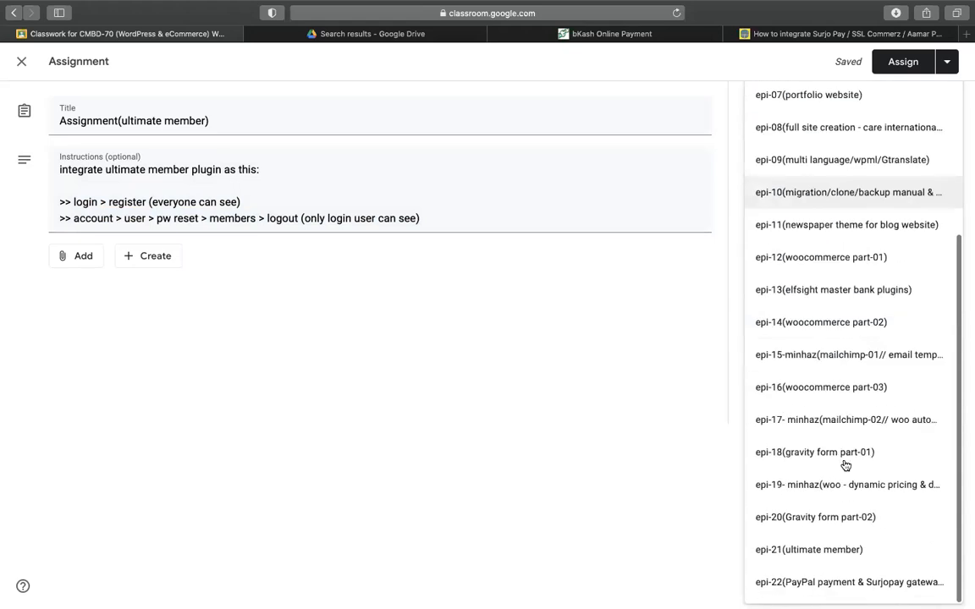
pyautogui.click(846, 548)
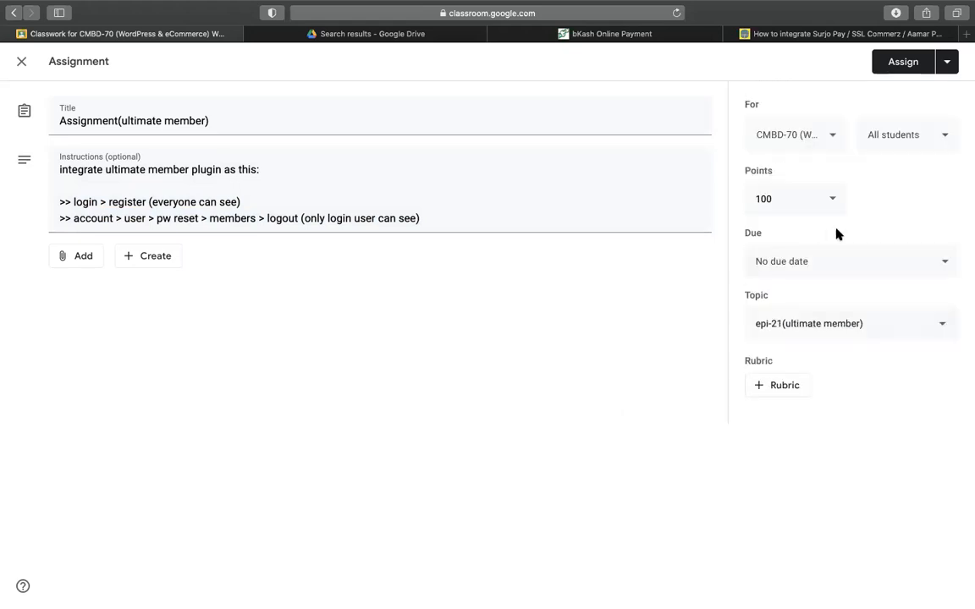
pyautogui.click(894, 67)
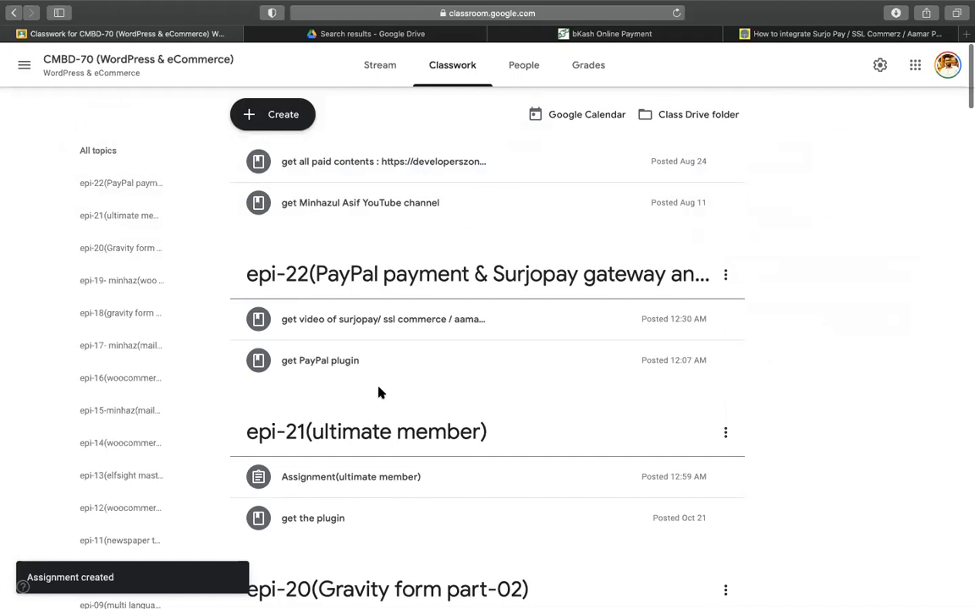
# - Create another assignment in the classwork titled "assignment(PayPal payment)"
pyautogui.click(289, 112)
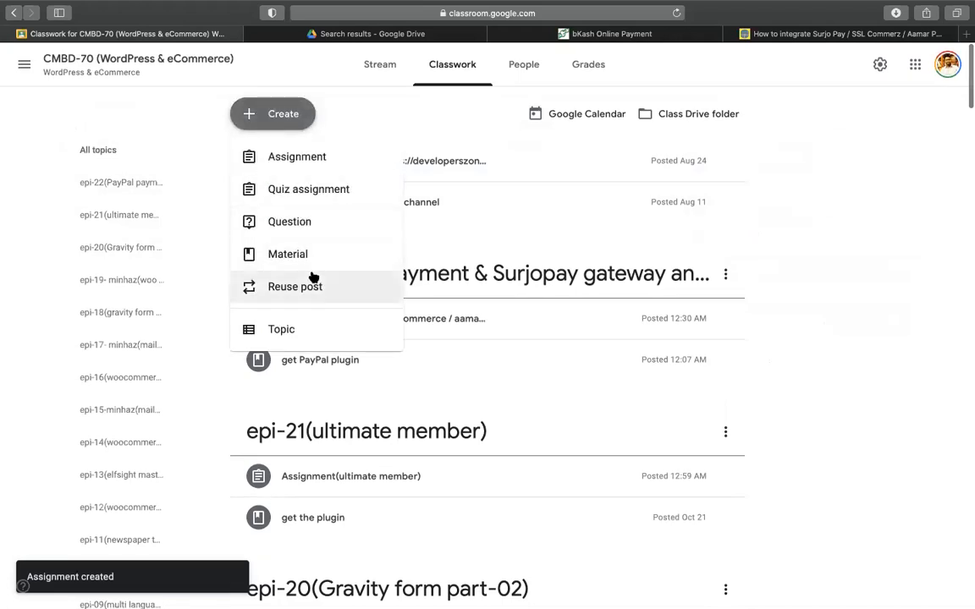
pyautogui.click(315, 163)
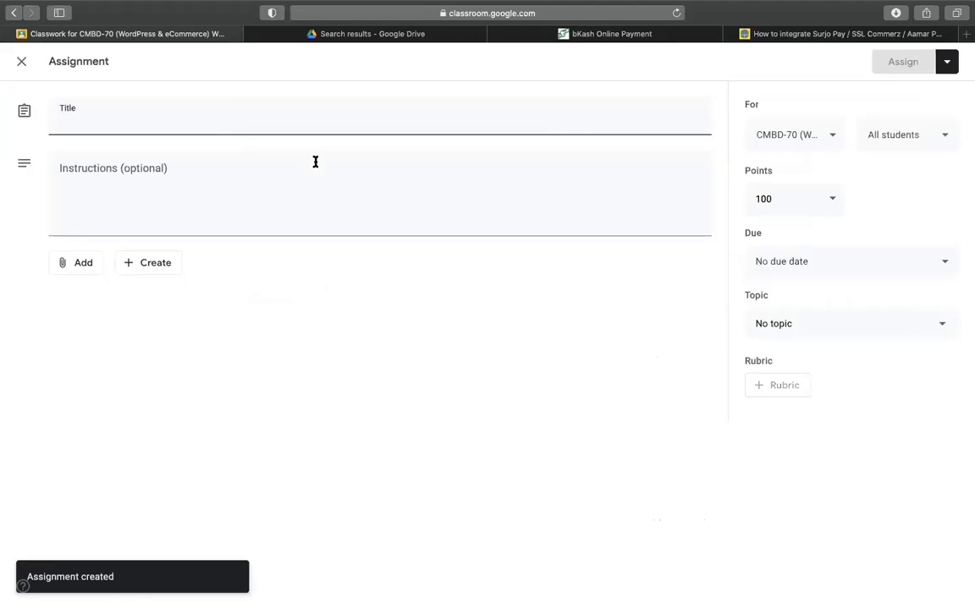
pyautogui.write('assignment')
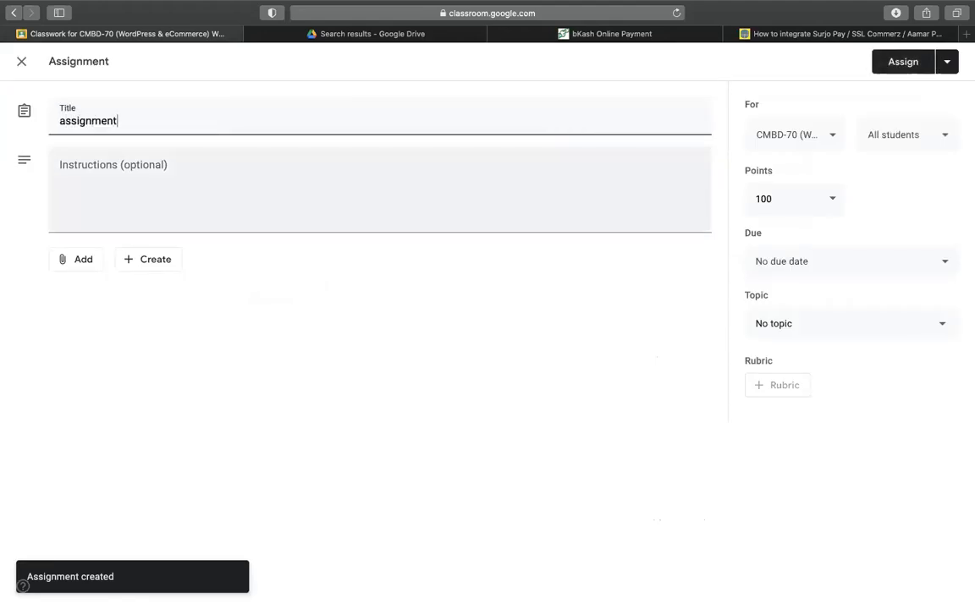
pyautogui.write('(PayPal payment')
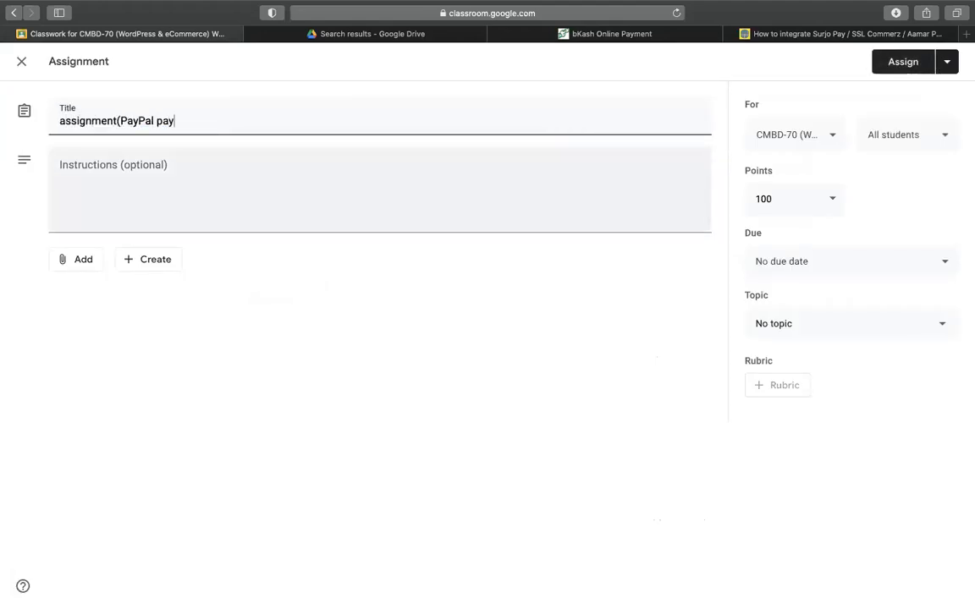
# - Write the instruction lines "- create pricing table with PayPal payment" and "- pricing table -01 (business website)"
pyautogui.click(266, 186)
pyautogui.write('- create pricing table with PayPal paymen')
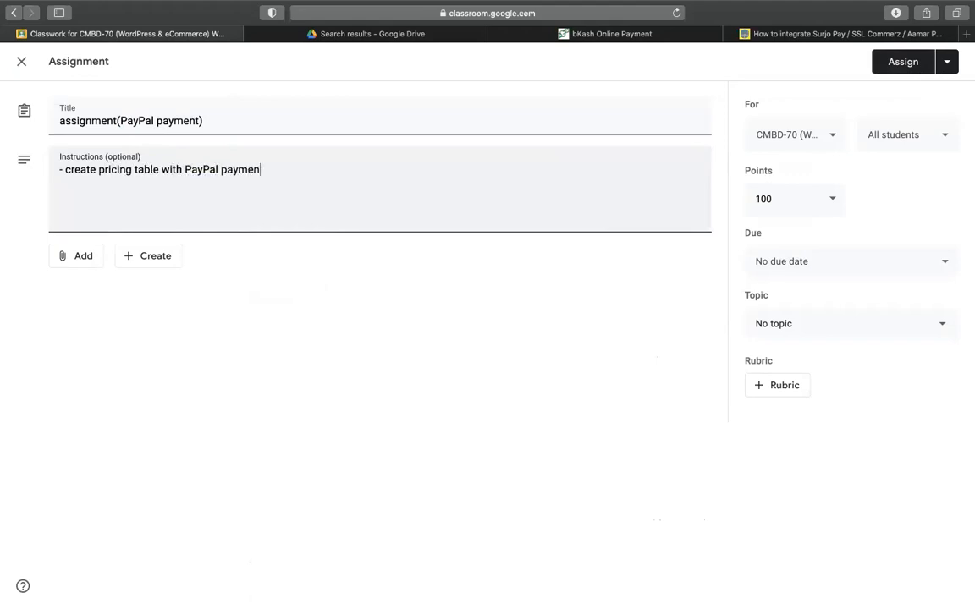
pyautogui.write('t - pricing table -01')
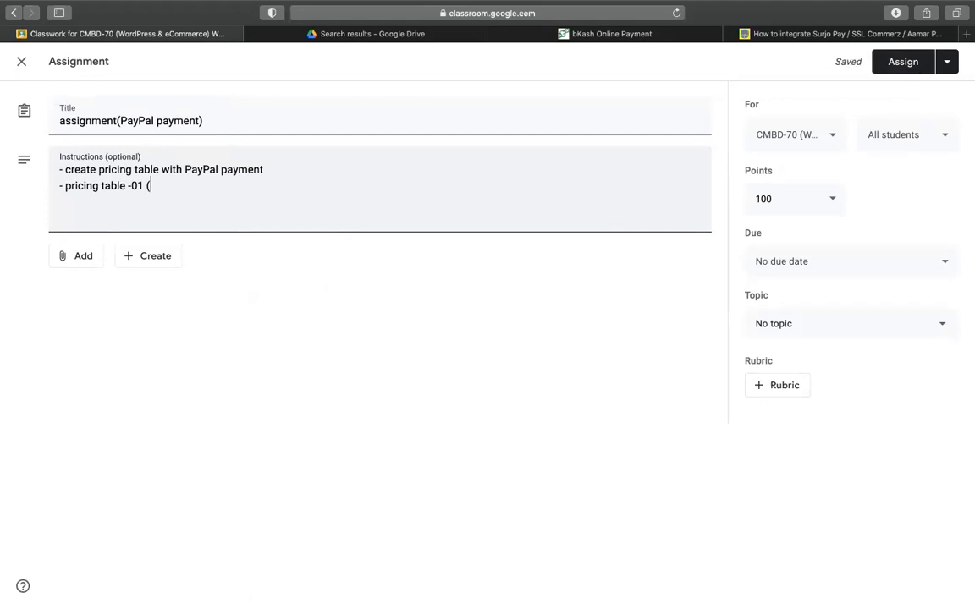
pyautogui.write('(business w')
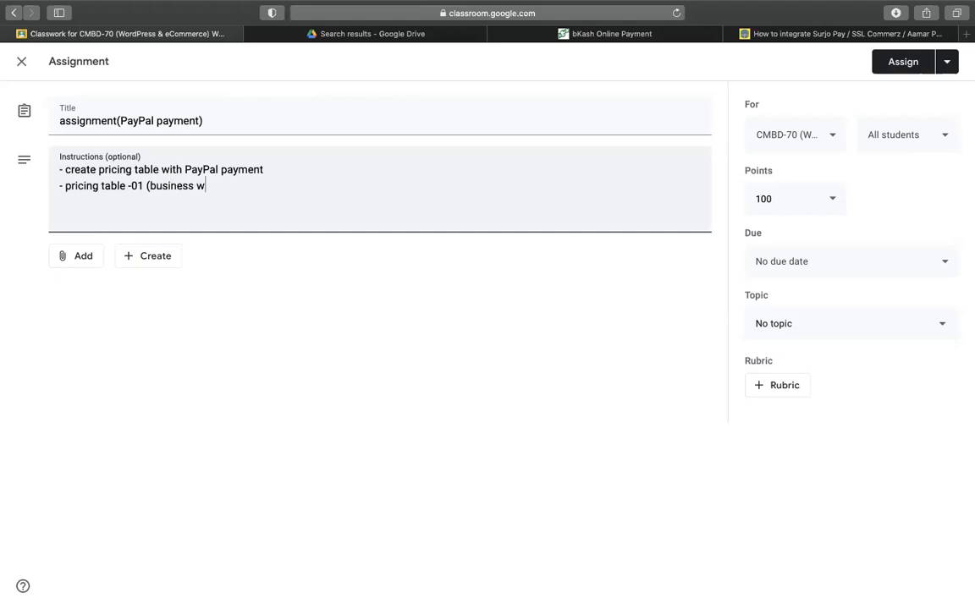
pyautogui.write('ebsite)')
# - Duplicate the pricing table line below itself and change the copy to "- pricing table -02 (ecommerce website)"
pyautogui.press('super+shift+Left')
pyautogui.press('super+c')
pyautogui.press('Right')
pyautogui.press('Return')
pyautogui.press('super+v')
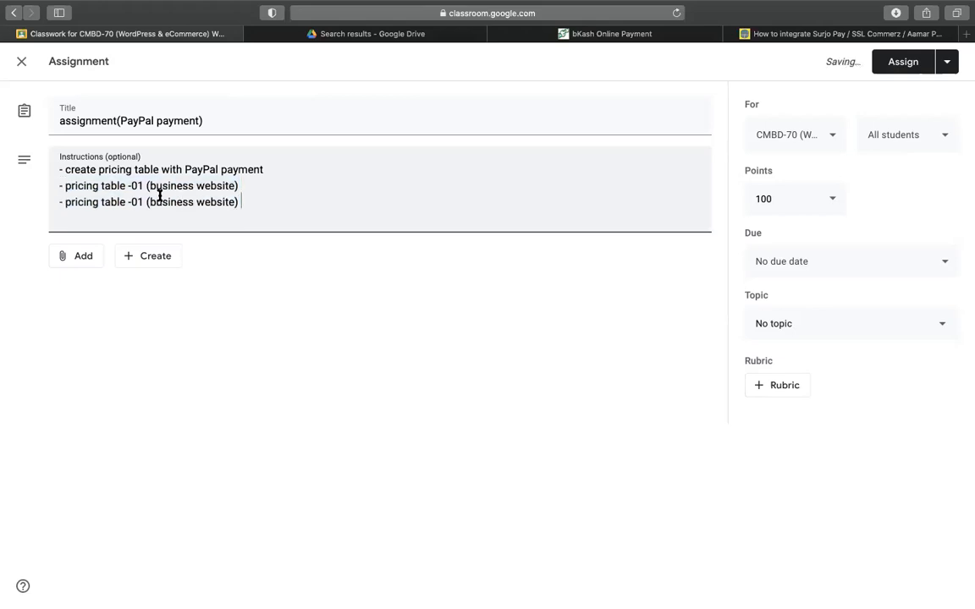
pyautogui.click(160, 195)
pyautogui.write('e')
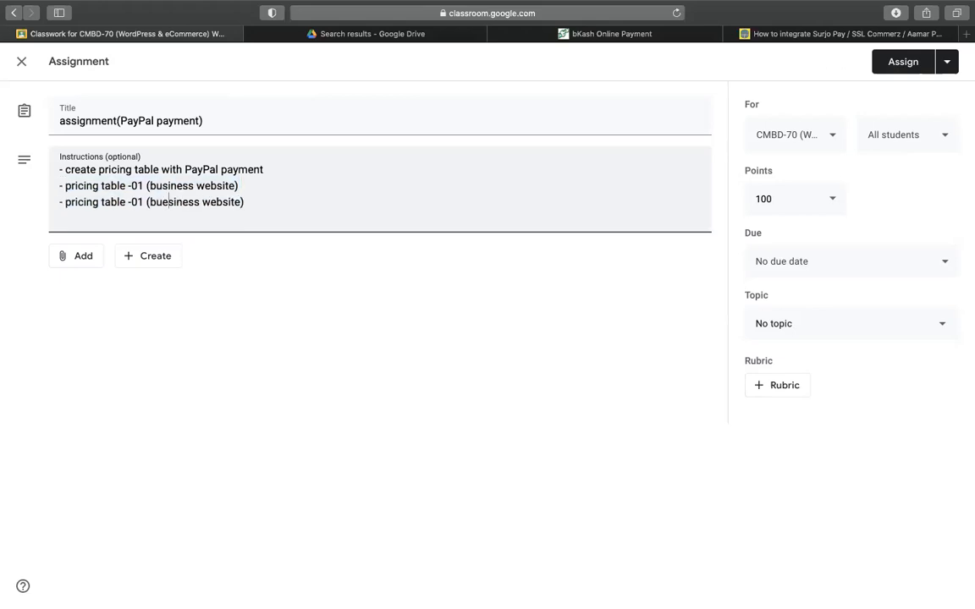
pyautogui.doubleClick(169, 201)
pyautogui.write('ecom')
pyautogui.write('merce')
pyautogui.write('2')
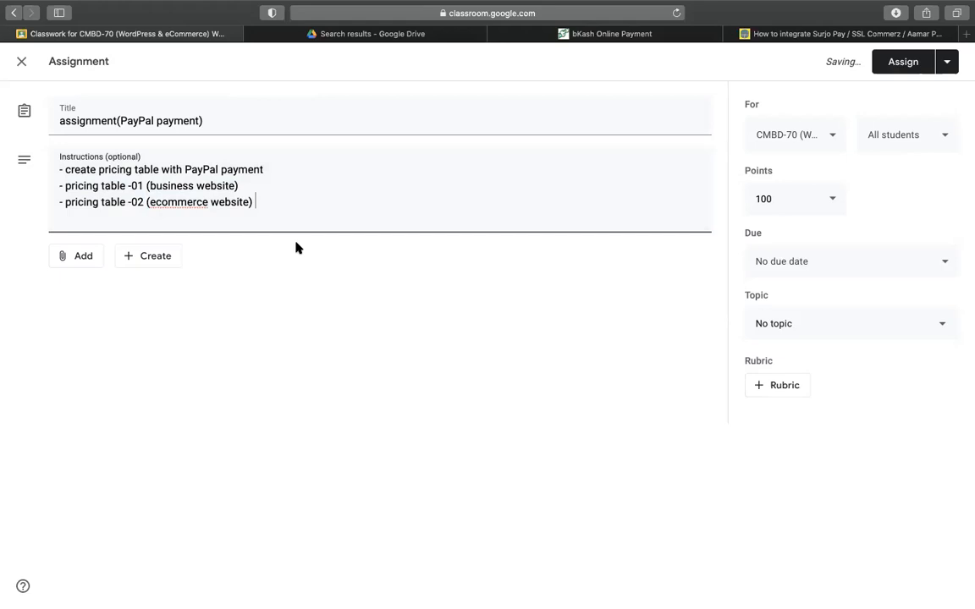
# - Below a blank line, add "- buy now button will redirect to payment page" and "- after payment go to PayPal" to the instructions
pyautogui.click(257, 202)
pyautogui.press('Return')
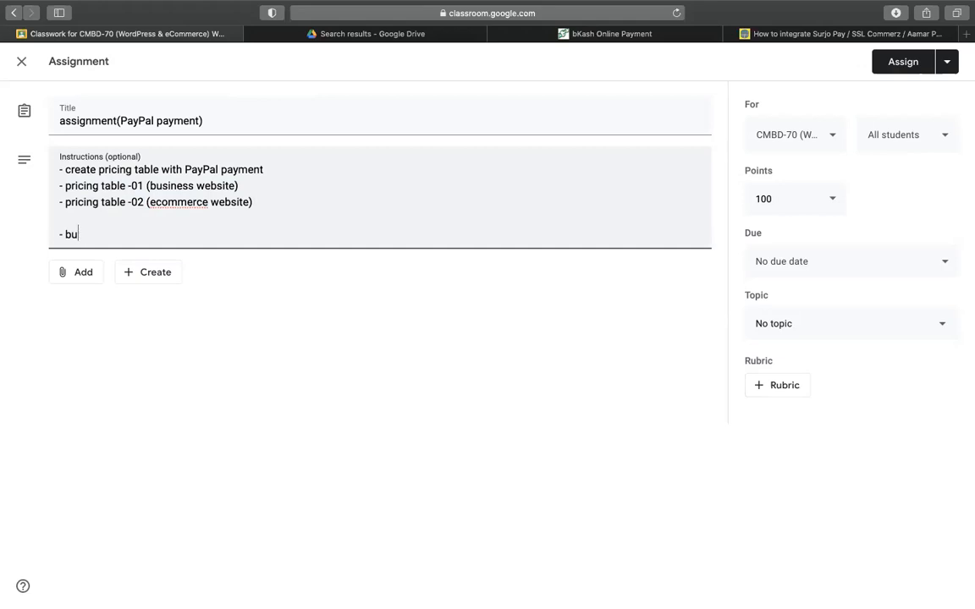
pyautogui.write('- buy now button will redirect to payment page')
pyautogui.press('Return')
pyautogui.write('- af')
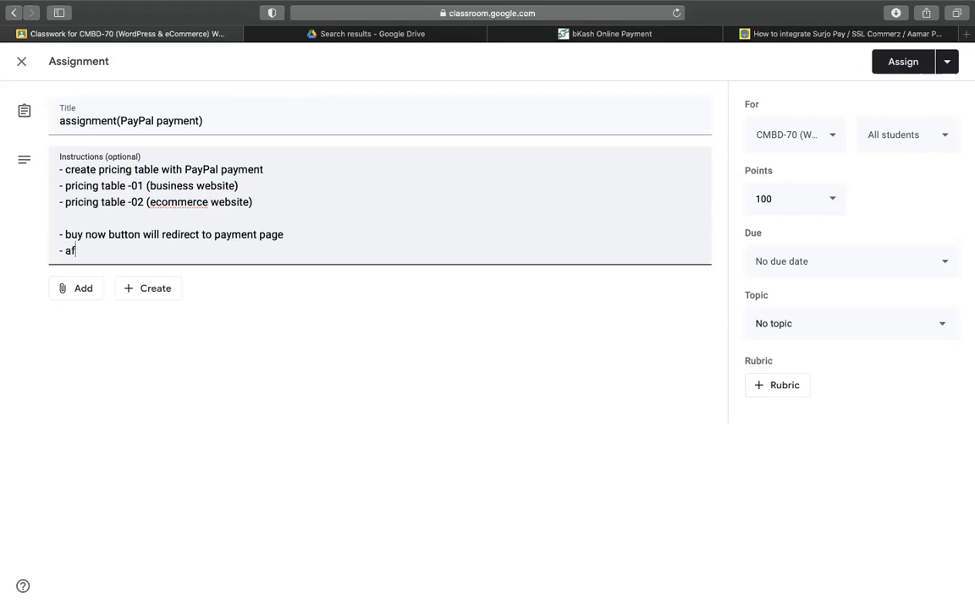
pyautogui.write('ter payment go to paypal')
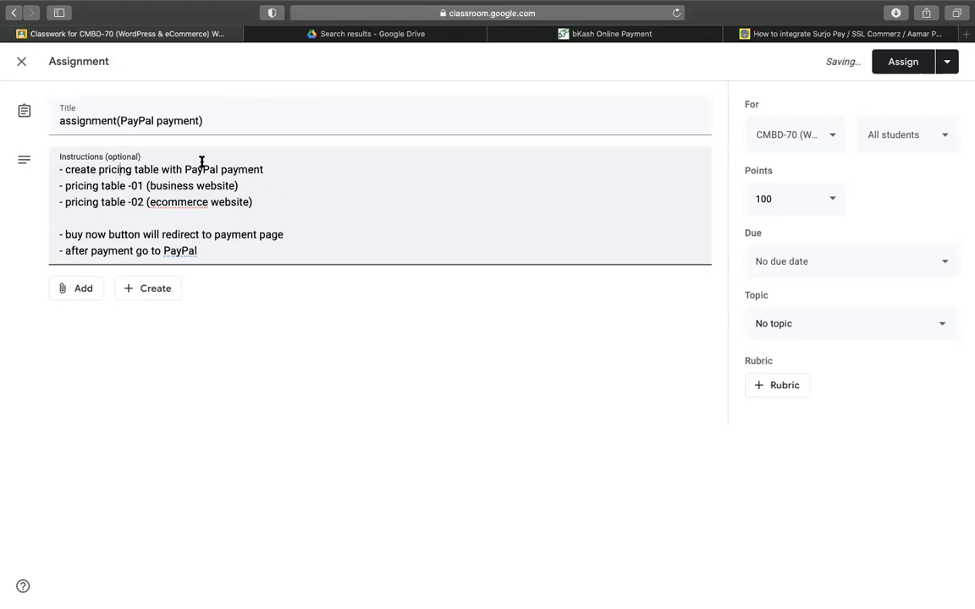
pyautogui.moveTo(66, 186); pyautogui.dragTo(146, 187)
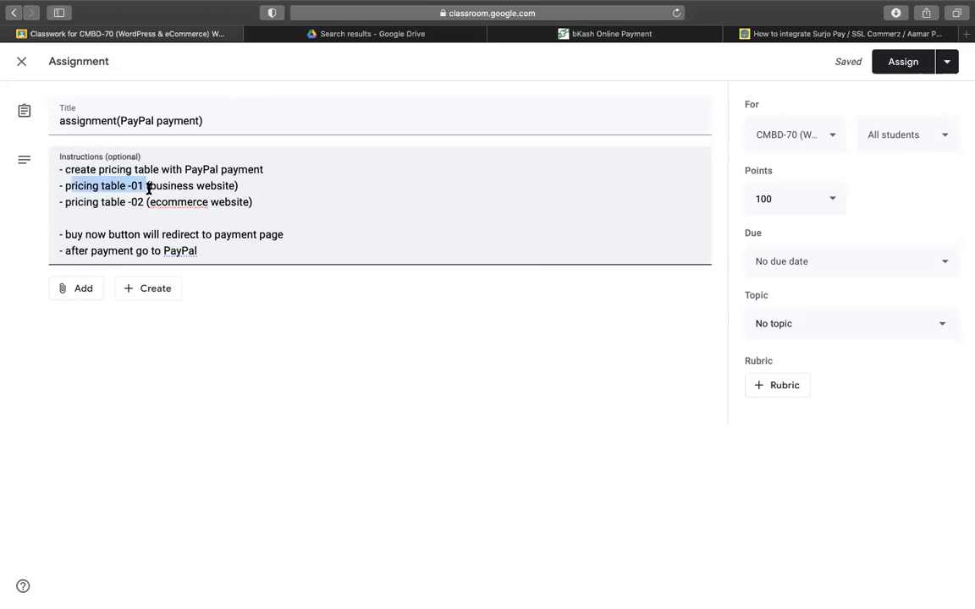
# - File the PayPal payment assignment under the epi-22 PayPal payment & Surjopay topic and assign it to all students
pyautogui.click(261, 202)
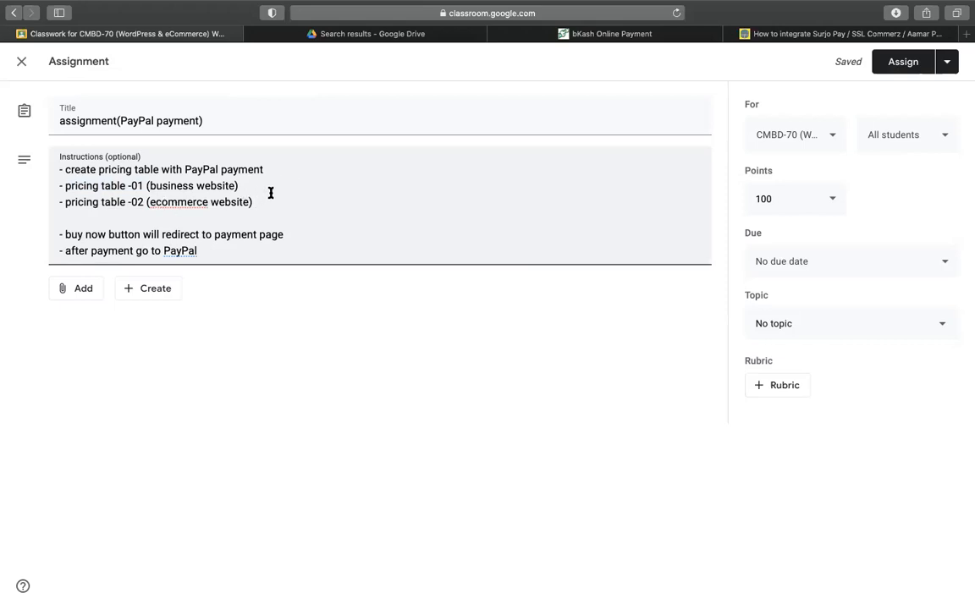
pyautogui.moveTo(65, 235); pyautogui.dragTo(220, 230)
pyautogui.click(159, 234)
pyautogui.click(838, 325)
pyautogui.scroll(-5, 865, 419)
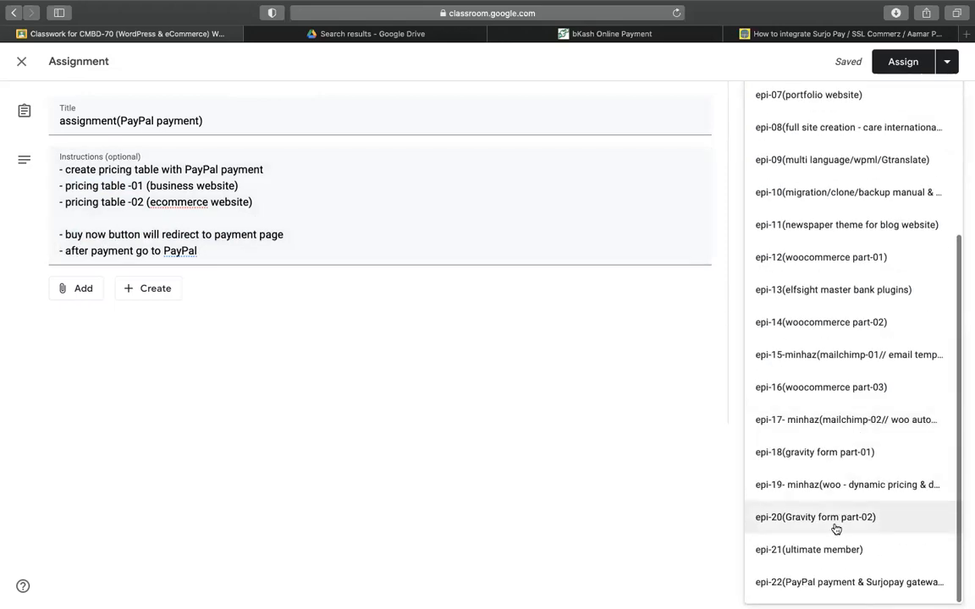
pyautogui.click(942, 579)
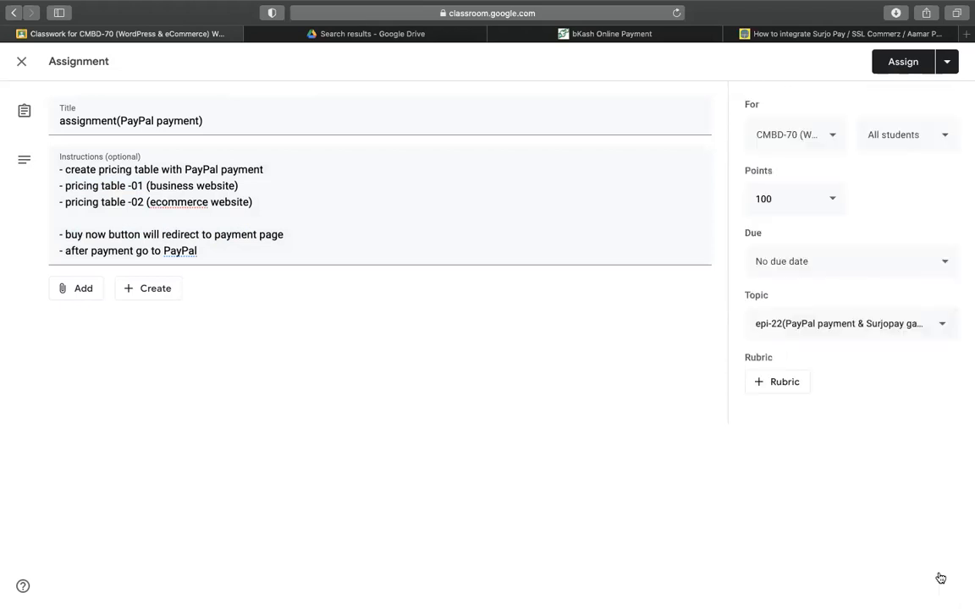
pyautogui.click(901, 63)
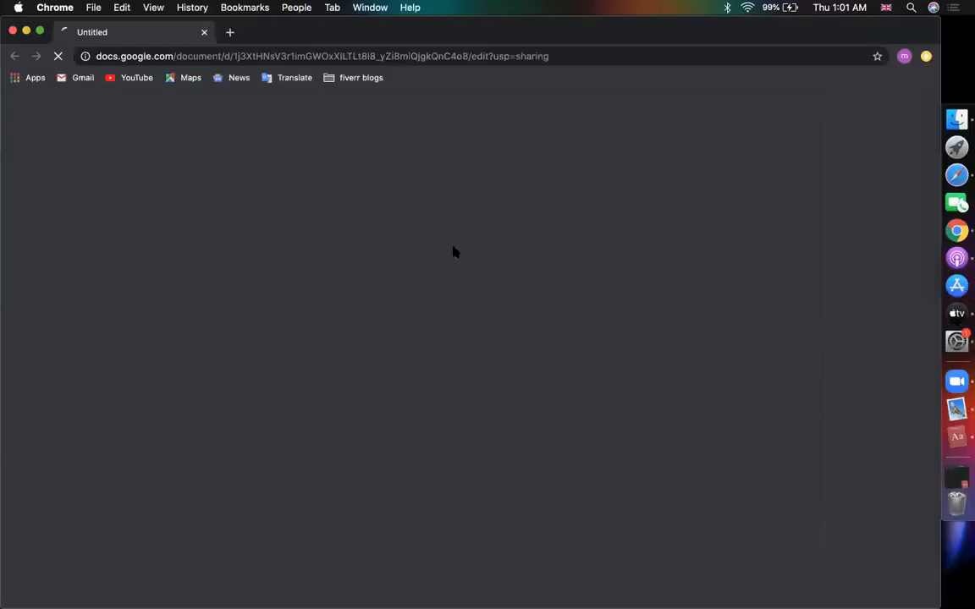
# - Switch to Chrome, copy the link of the "assignment" Google Doc, review its pop-up examples and return to Google Classroom in Safari
pyautogui.click(287, 56)
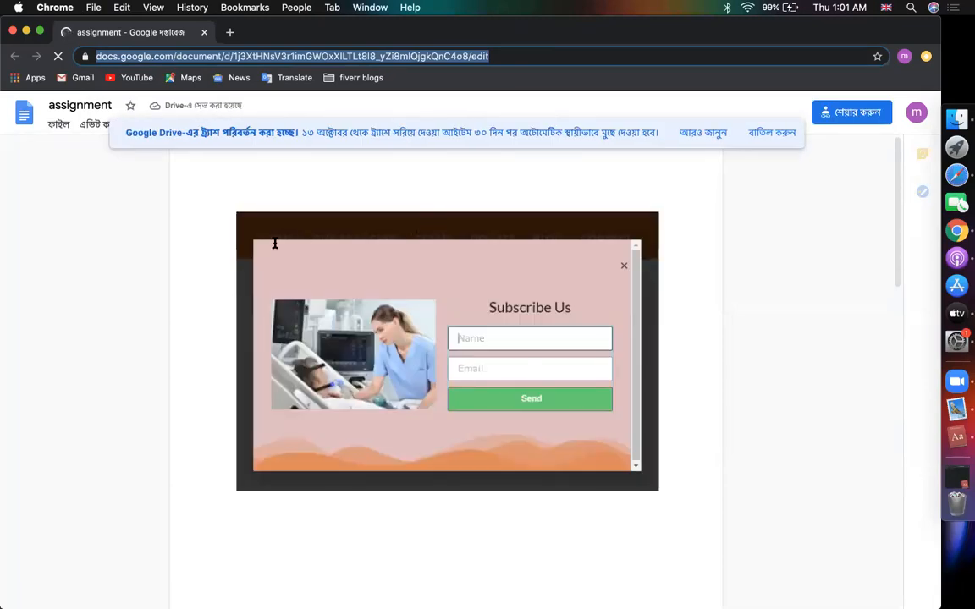
pyautogui.scroll(-10, 221, 419)
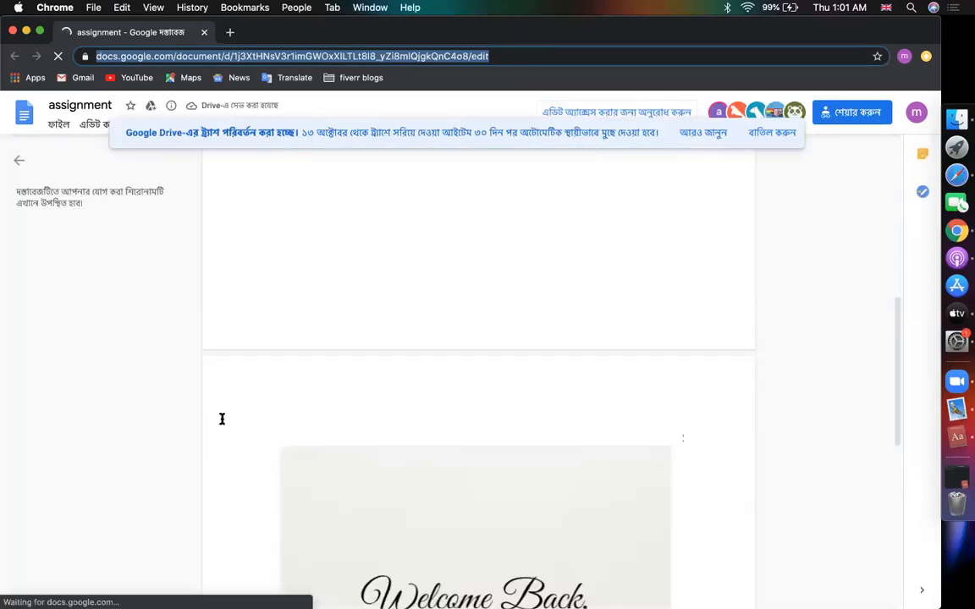
pyautogui.scroll(10, 221, 419)
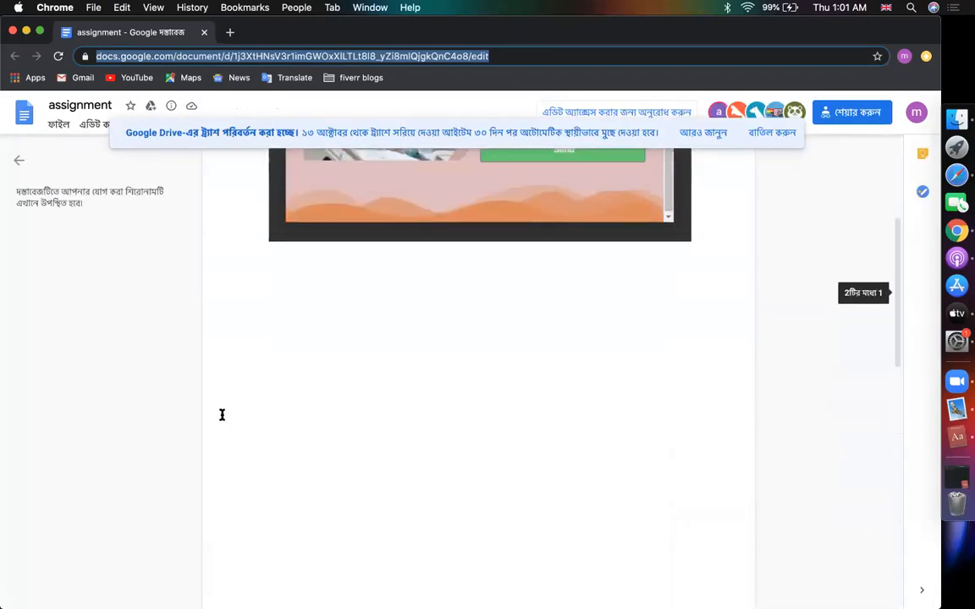
pyautogui.scroll(-10, 399, 369)
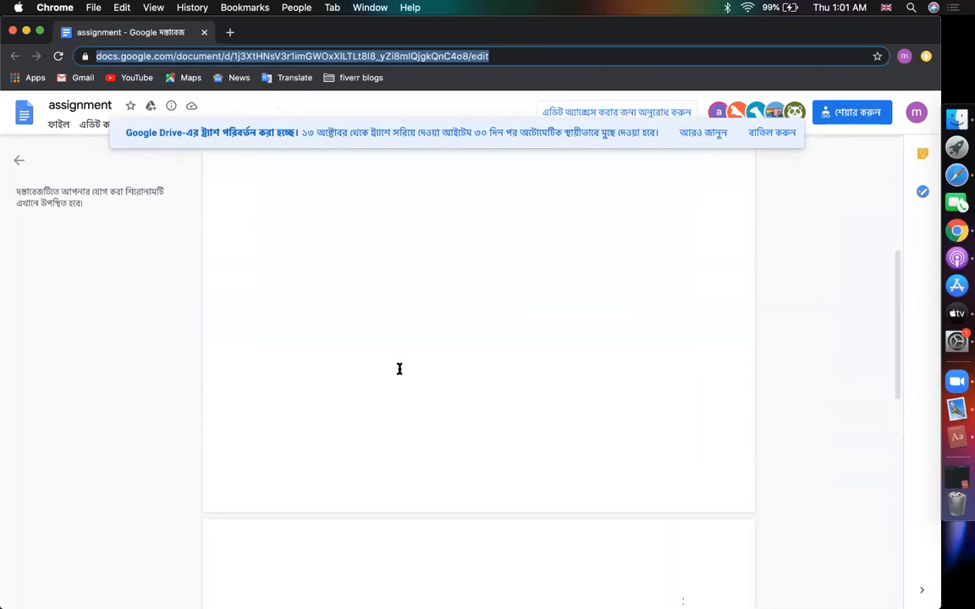
pyautogui.click(935, 165)
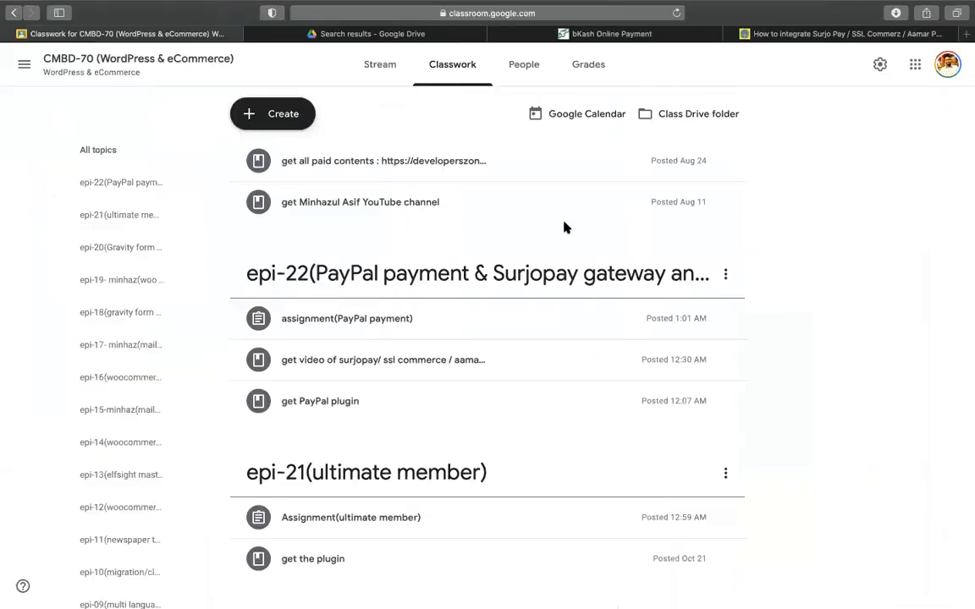
# - Add a classwork topic named "epi-23(elementor pop up)"
pyautogui.click(276, 112)
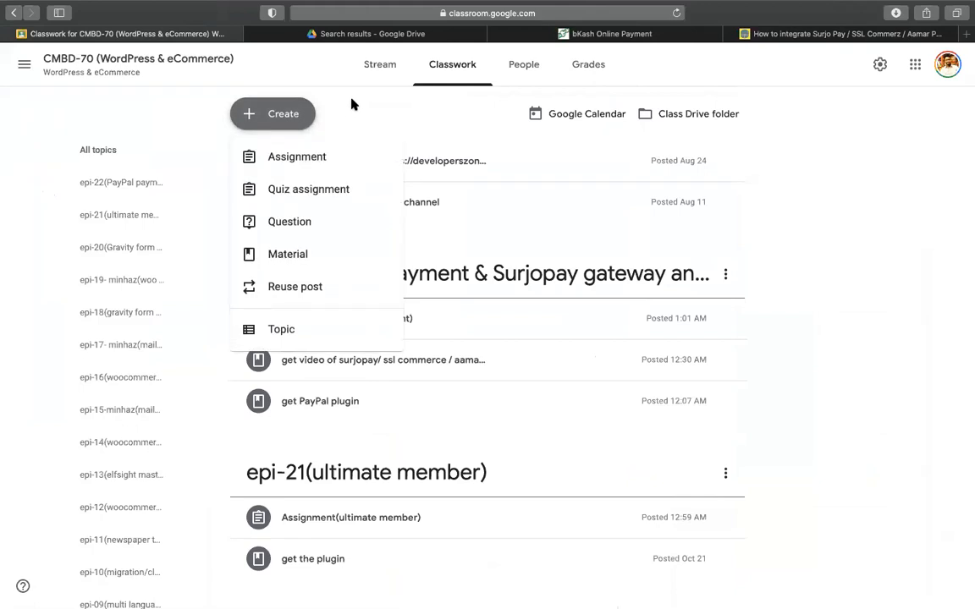
pyautogui.click(285, 328)
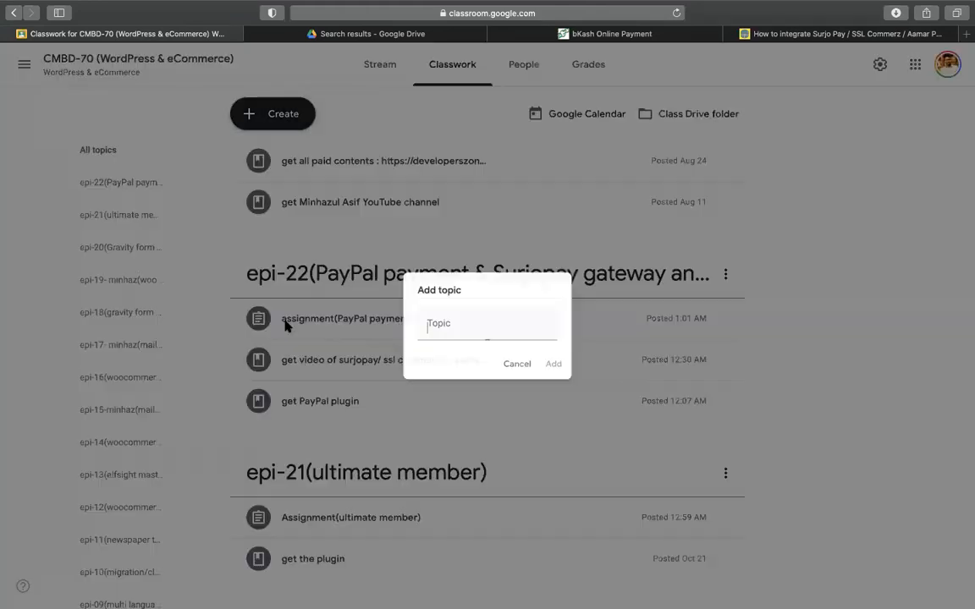
pyautogui.write('epi-23')
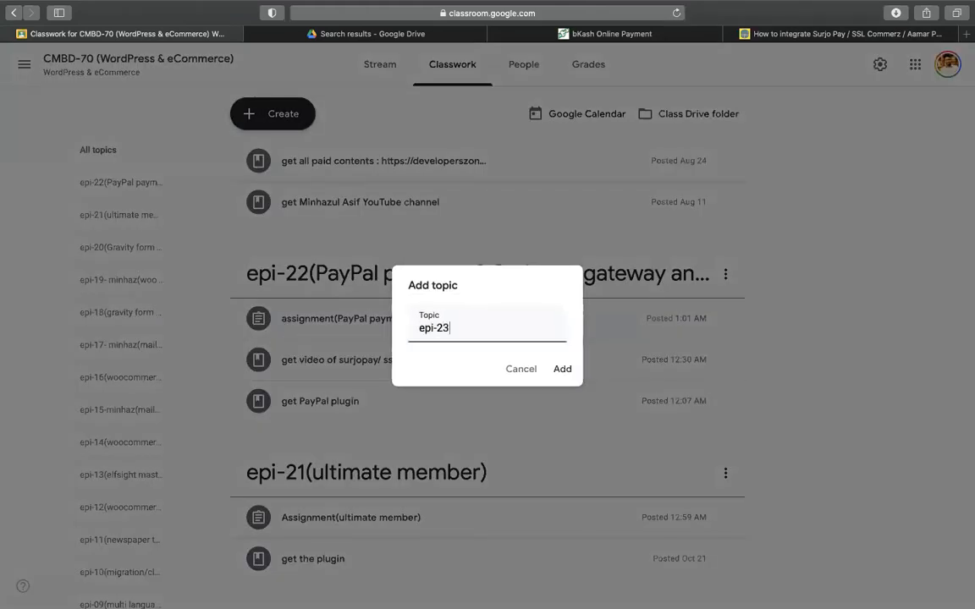
pyautogui.write('(elementer pop up')
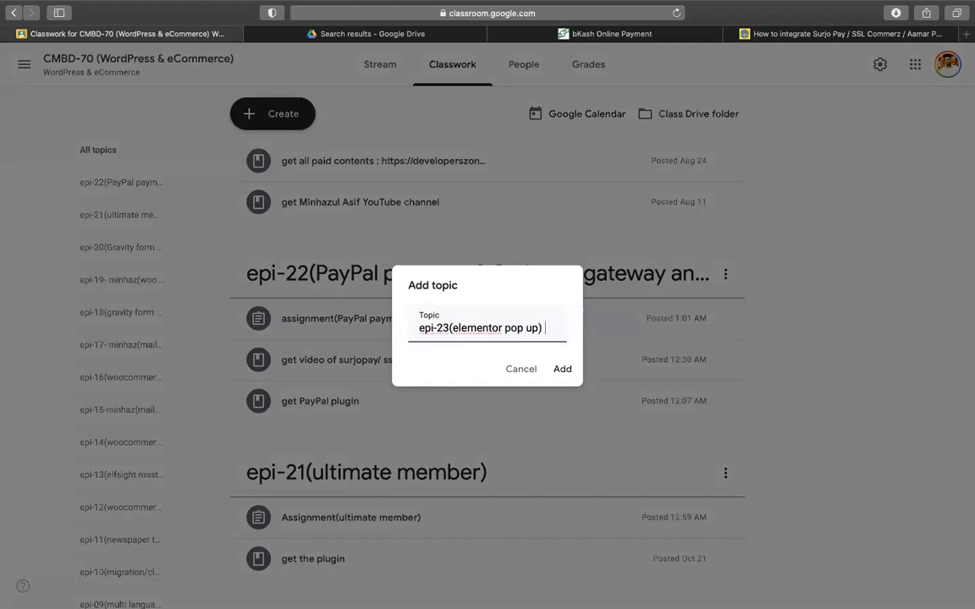
pyautogui.press('Return')
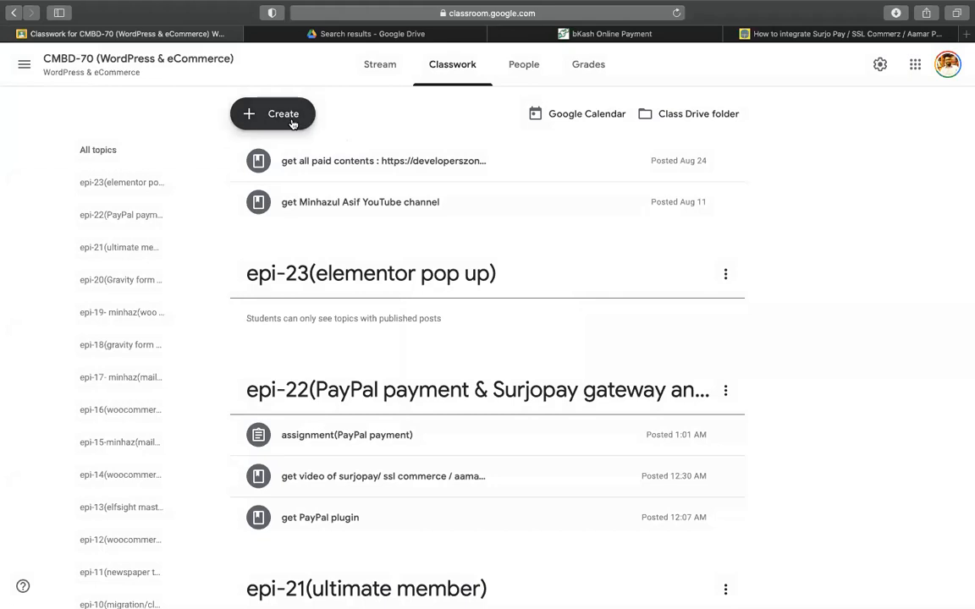
# - Create an assignment in the classwork titled "assignment(elementor pop up)"
pyautogui.click(292, 113)
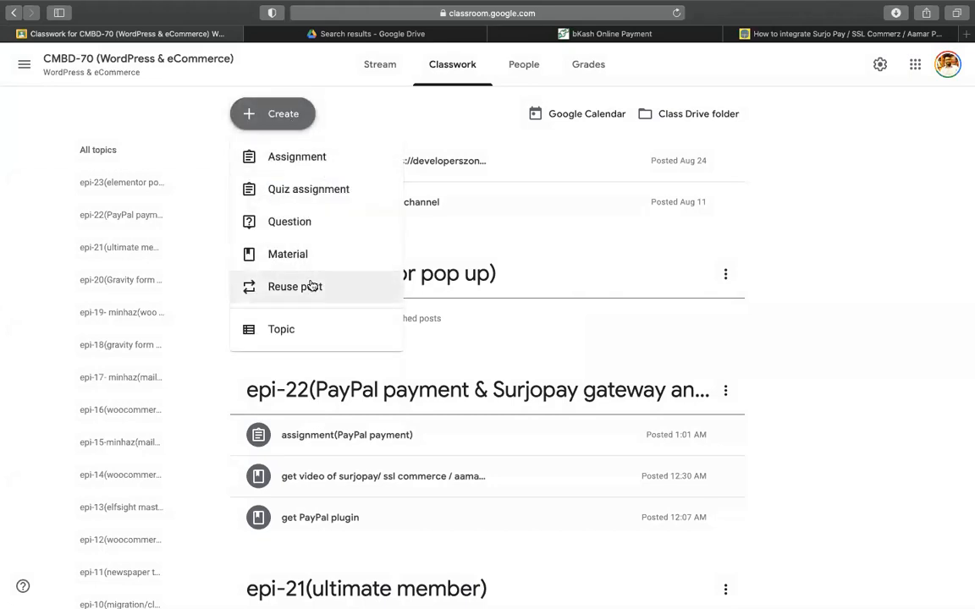
pyautogui.click(306, 167)
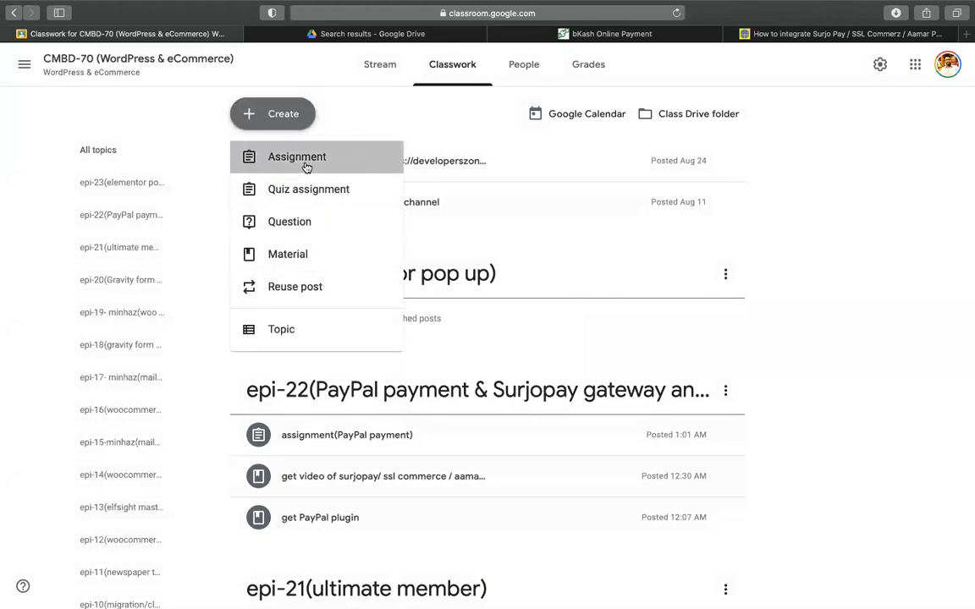
pyautogui.write('create')
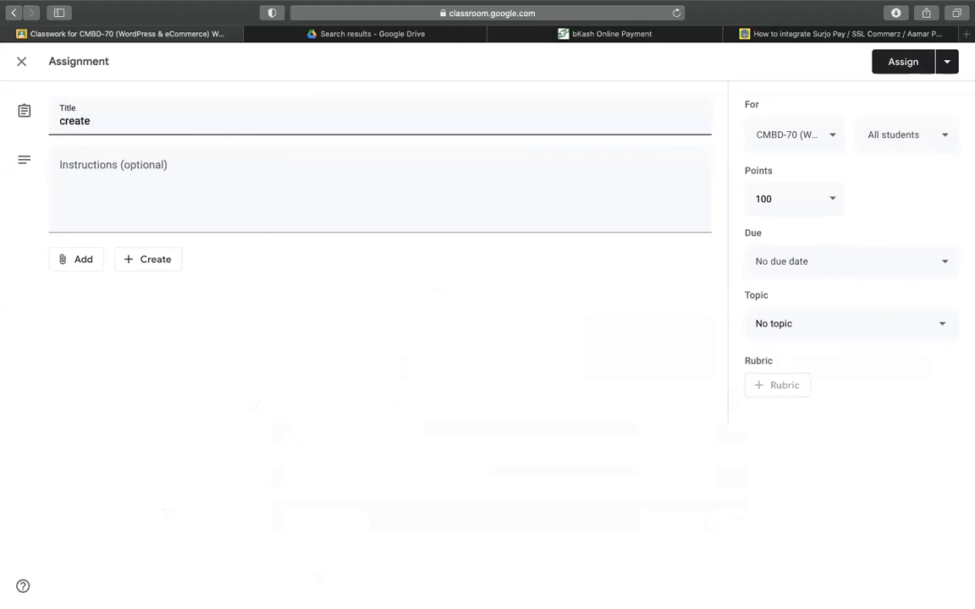
pyautogui.press('super+a')
pyautogui.write('assignmen')
pyautogui.write('t(lee pop u')
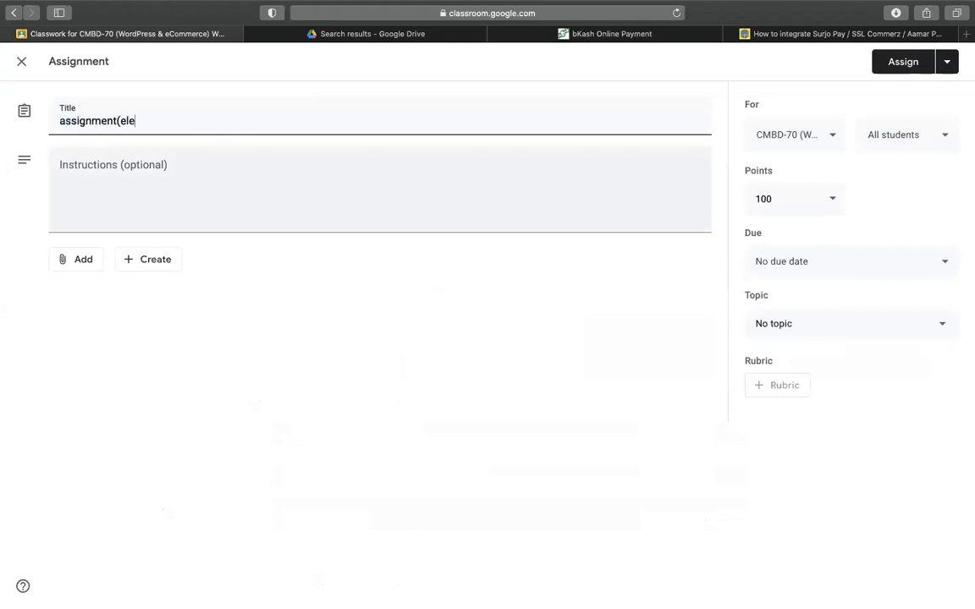
pyautogui.write('p)')
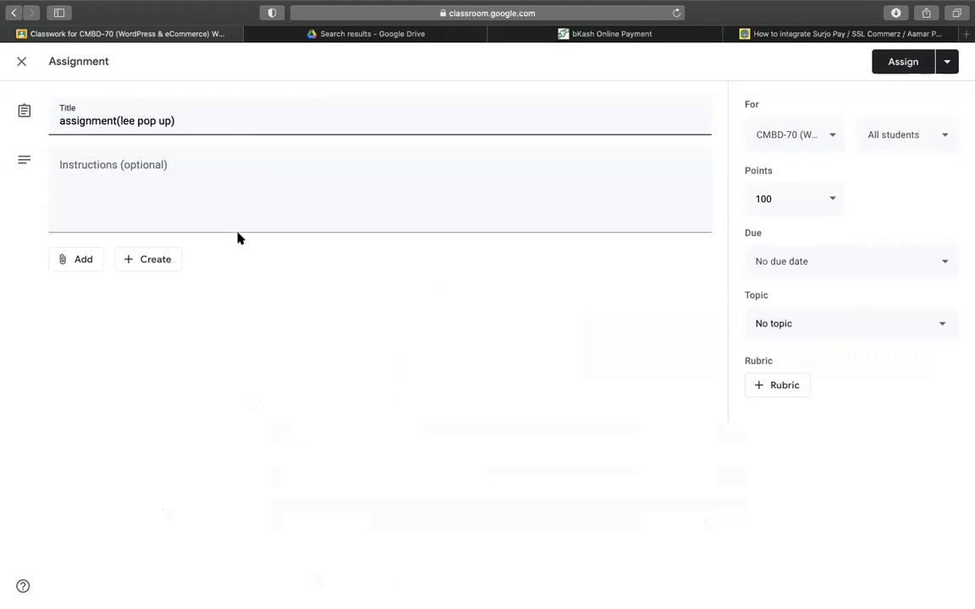
pyautogui.doubleClick(124, 122)
pyautogui.write('ele')
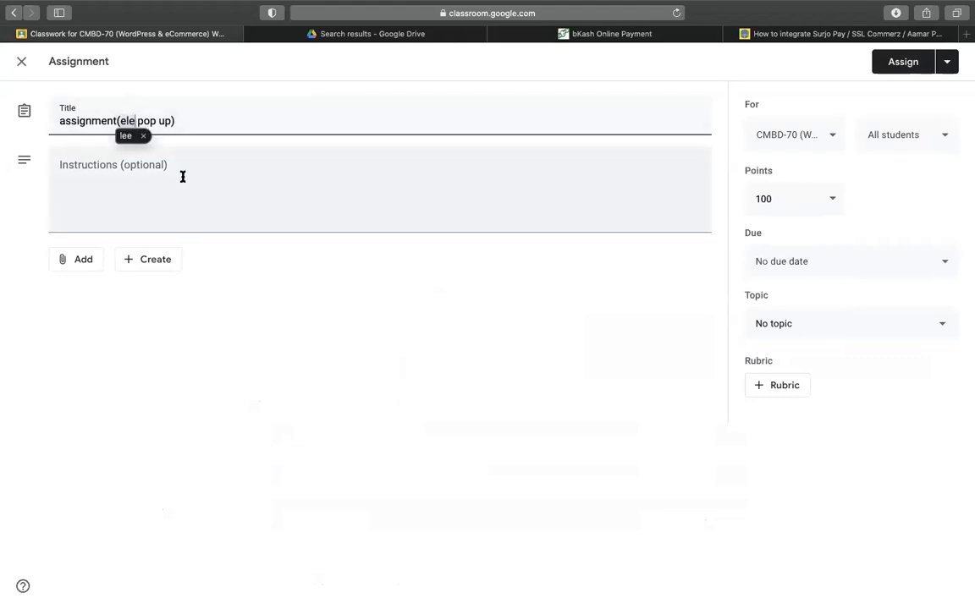
pyautogui.click(183, 176)
pyautogui.doubleClick(125, 121)
pyautogui.write('elementor')
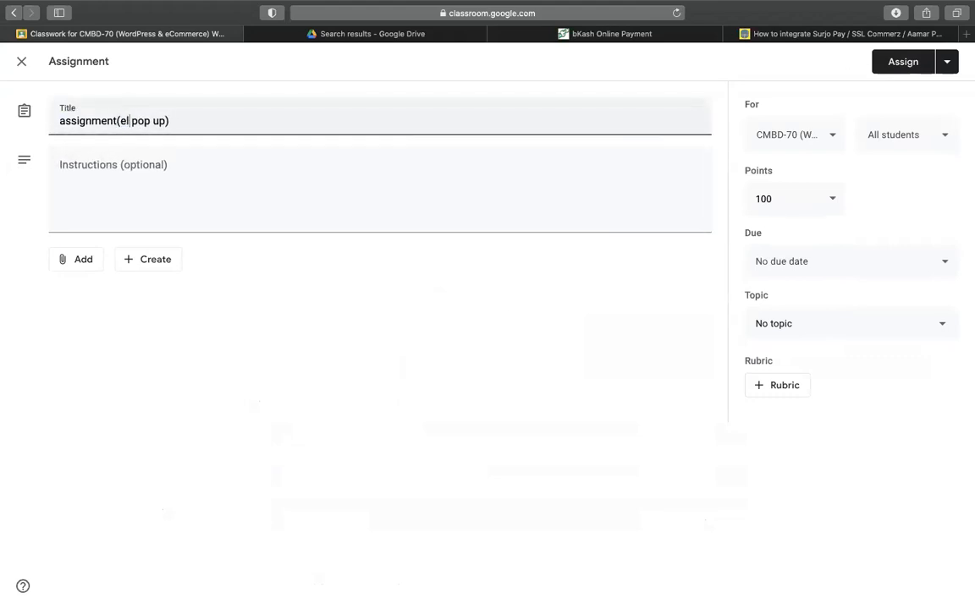
# - Write the instruction "create 2 pop ups as given docs" for the assignment
pyautogui.click(161, 162)
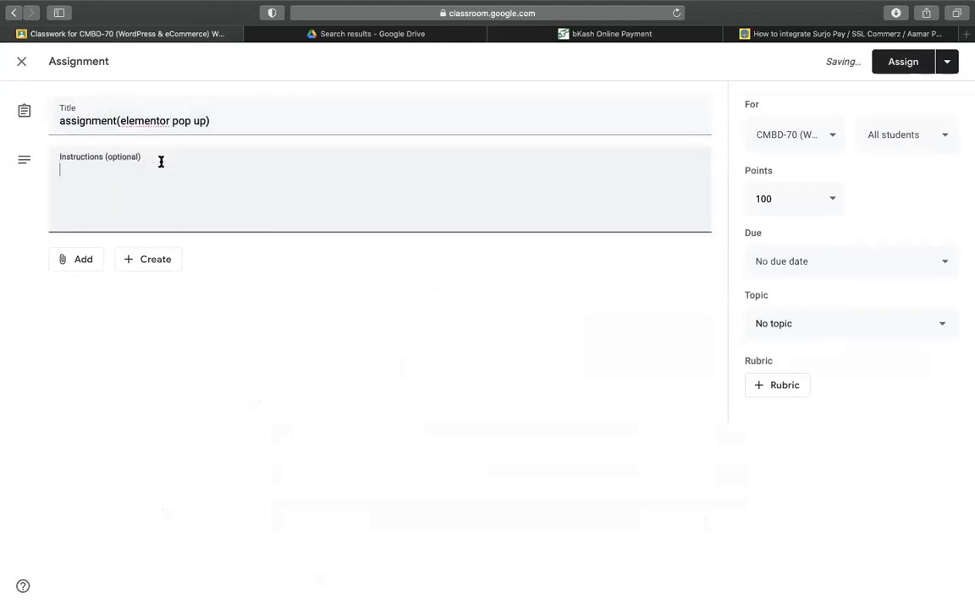
pyautogui.write('create 22 pop')
pyautogui.press('BackSpace')
pyautogui.press('BackSpace')
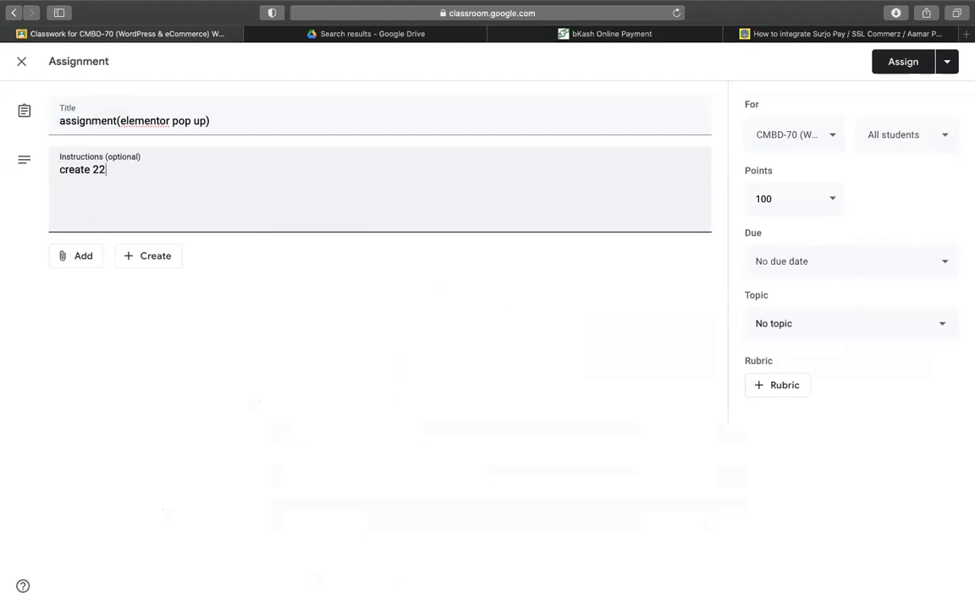
pyautogui.write('op up s')
pyautogui.press('Return')
pyautogui.write('as given g')
pyautogui.press('BackSpace')
pyautogui.write('docs')
# - Attach the copied Google Docs link of the "assignment" document to the assignment
pyautogui.click(64, 256)
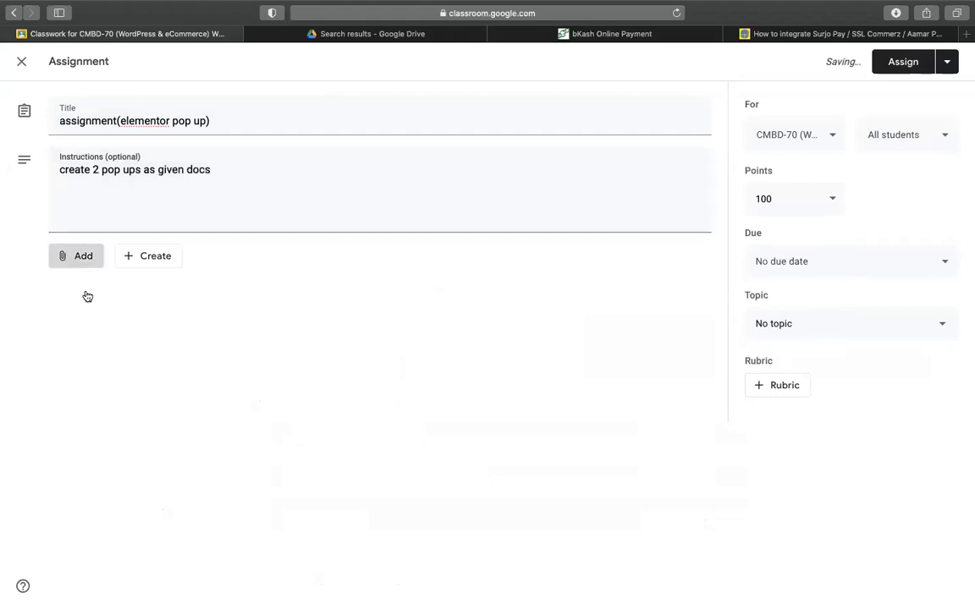
pyautogui.click(105, 313)
pyautogui.press('super+v')
pyautogui.press('Return')
# - Below a blank line, add "1. first pop up will come to only home page + on page load + after 2 section" to the instructions
pyautogui.click(278, 167)
pyautogui.press('Return')
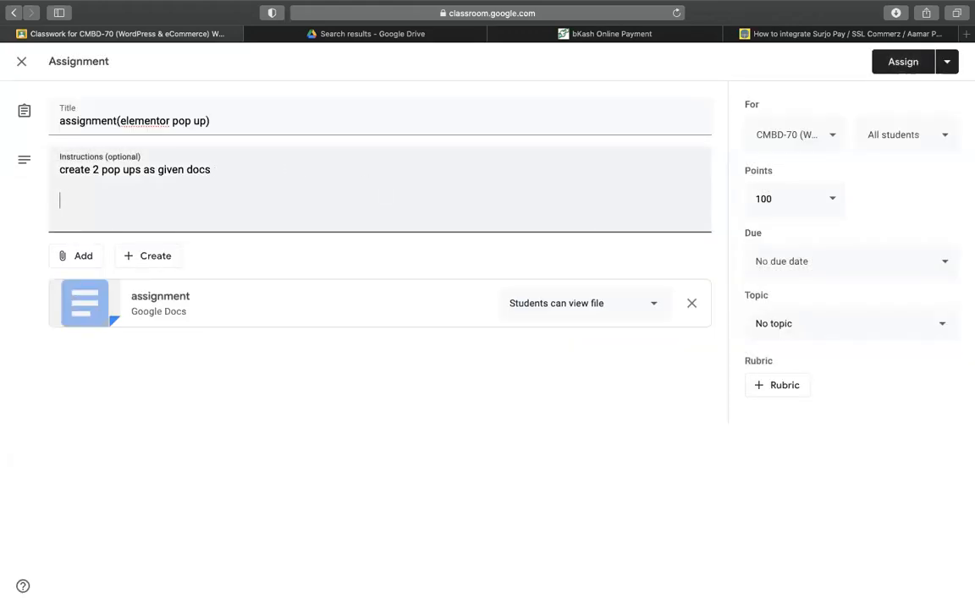
pyautogui.write('1. first pop up will come')
pyautogui.press('BackSpace')
pyautogui.write('hom')
pyautogui.press('BackSpace')
pyautogui.press('BackSpace')
pyautogui.press('BackSpace')
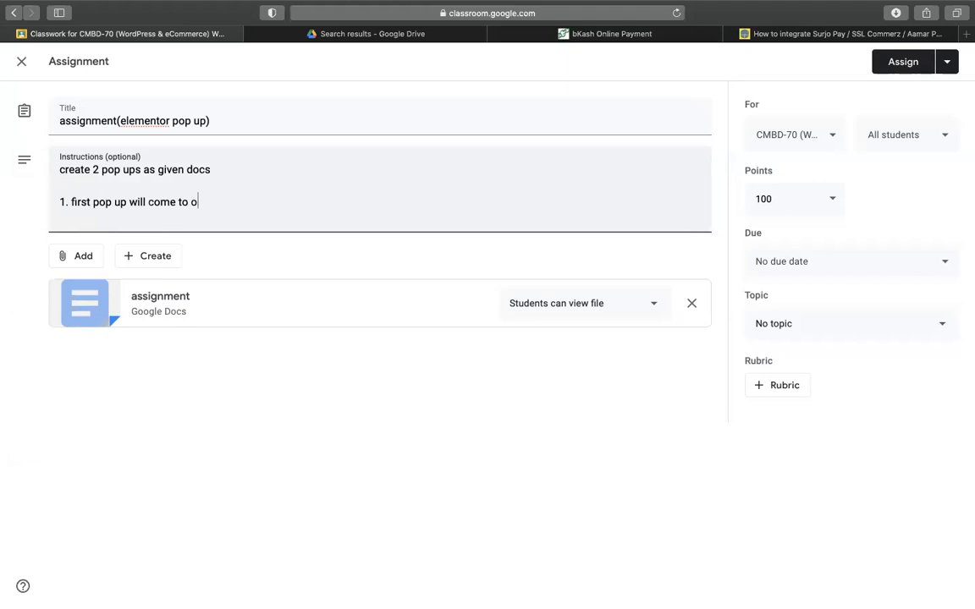
pyautogui.write('only home page + on page ')
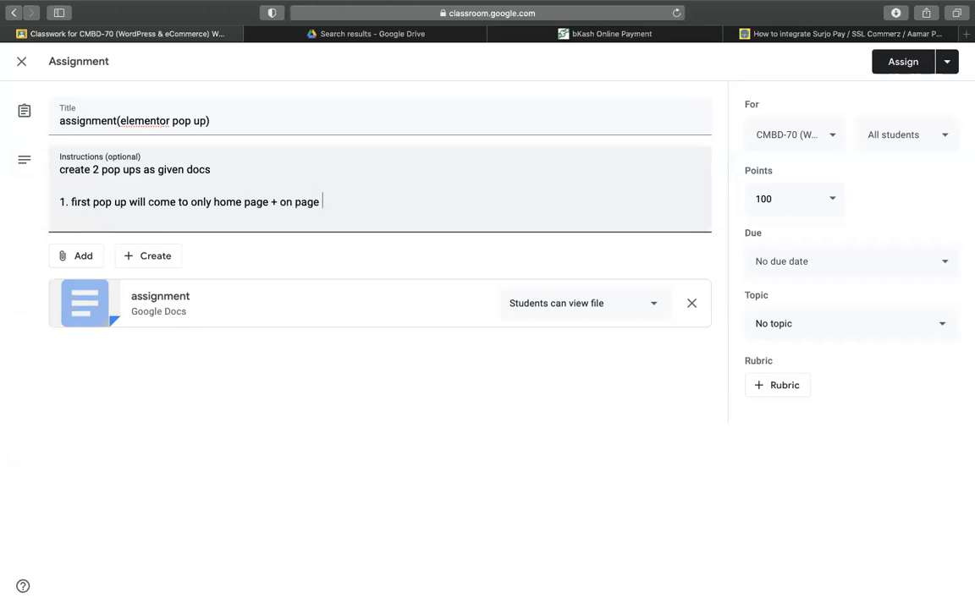
pyautogui.write('load + after 2 sect')
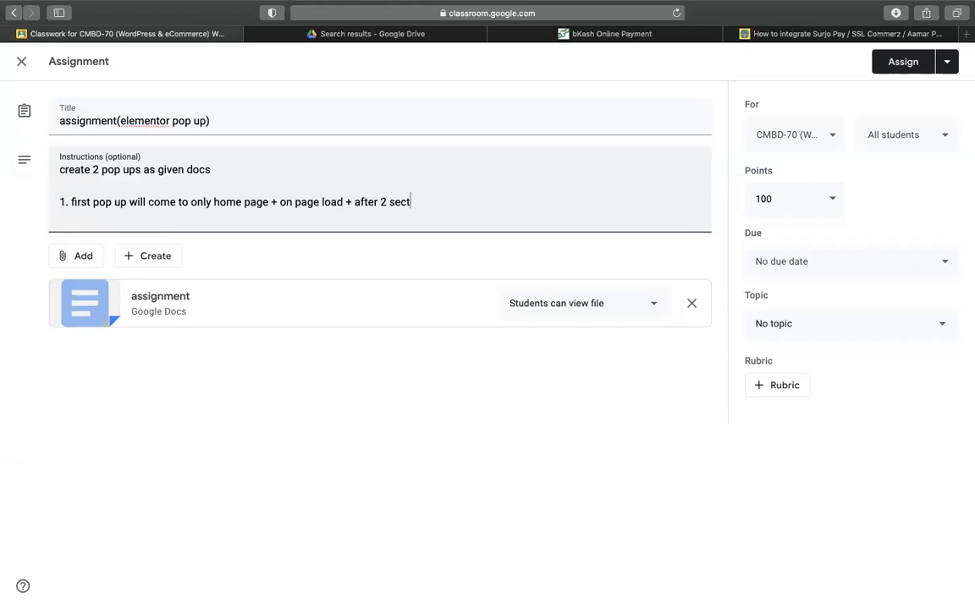
pyautogui.write('ion')
# - On a new instruction line, write "2. 2nd pop up will come to (create a page - join us"
pyautogui.moveTo(213, 202); pyautogui.dragTo(346, 201)
pyautogui.click(440, 202)
pyautogui.press('Return')
pyautogui.write('2. 2nd pop i')
pyautogui.write('p will come ')
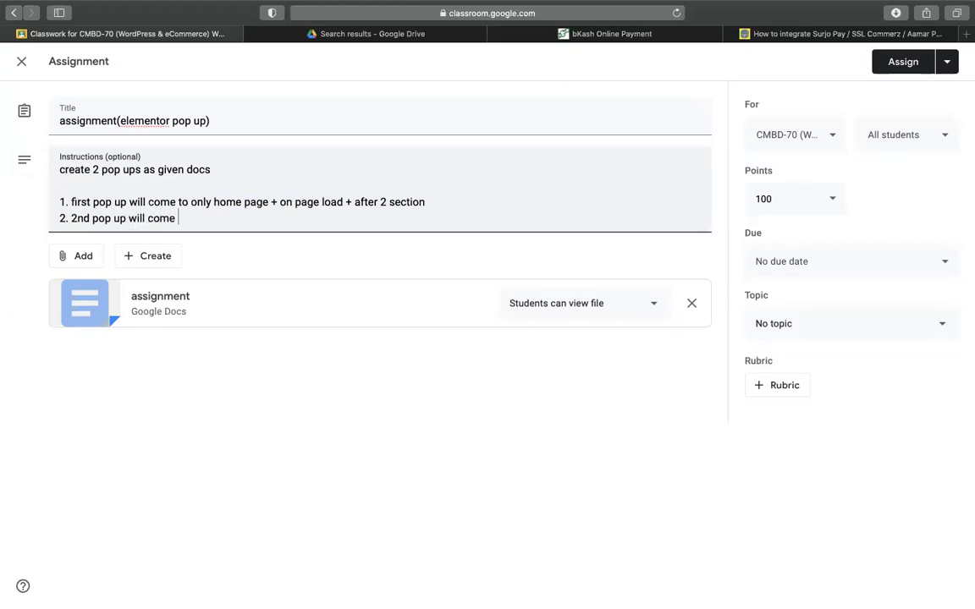
pyautogui.write('to')
pyautogui.write('(create a page - ')
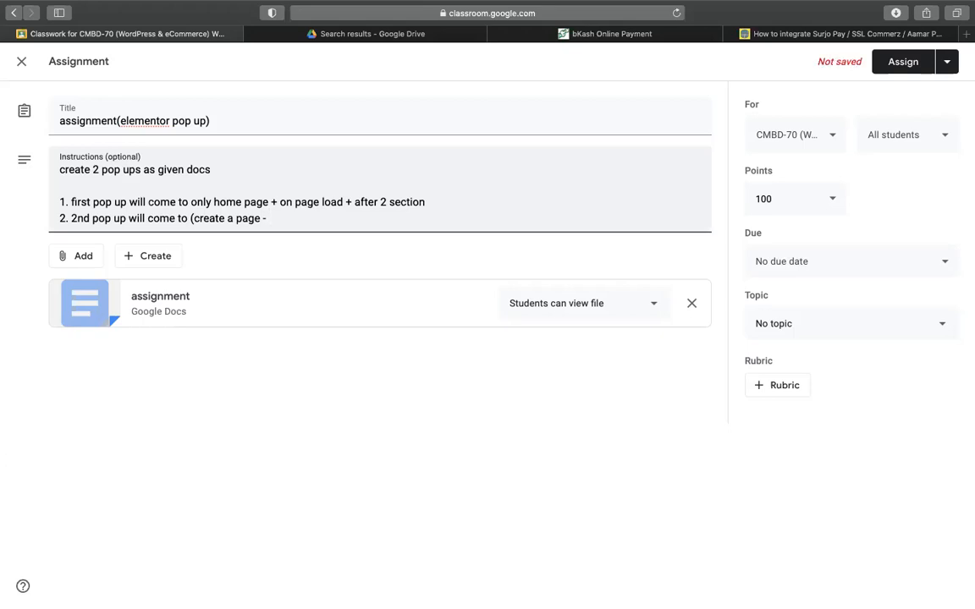
pyautogui.write('join us')
# - Replace the dash in the second pop-up line with "with" and end the line with "button)"
pyautogui.click(266, 218)
pyautogui.press('BackSpace')
pyautogui.press('BackSpace')
pyautogui.write('with')
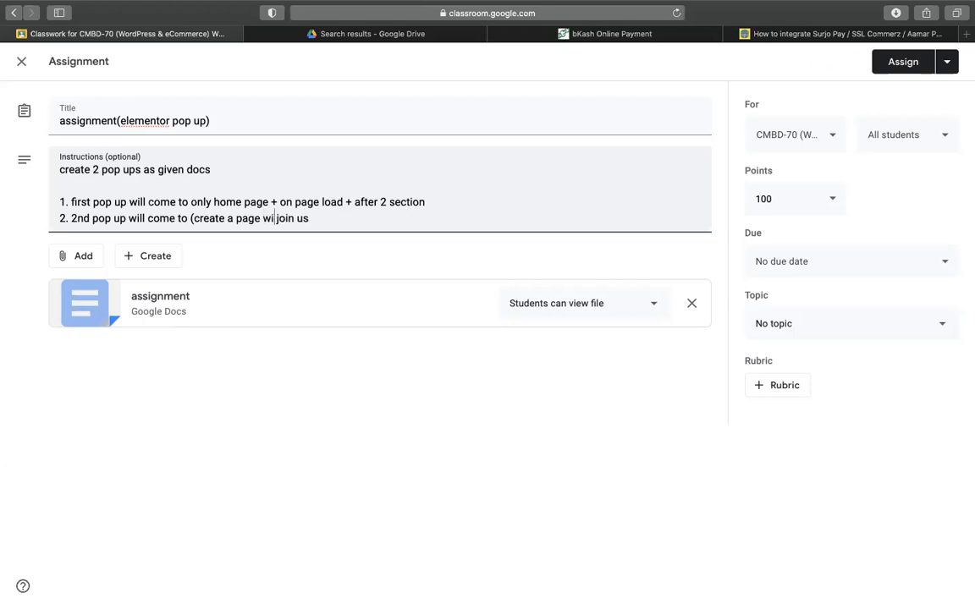
pyautogui.press('BackSpace')
pyautogui.click(398, 211)
pyautogui.write('button')
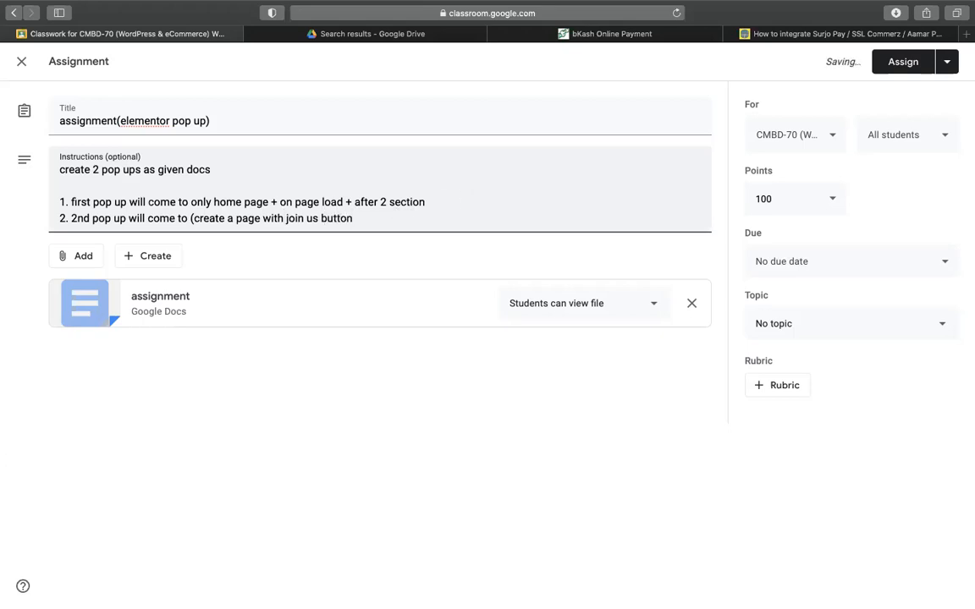
pyautogui.write(')')
# - Reword the second pop-up line to "2. 2nd pop up will come after click on (join us button)"
pyautogui.click(111, 218)
pyautogui.click(186, 218)
pyautogui.doubleClick(179, 218)
pyautogui.write('after click on')
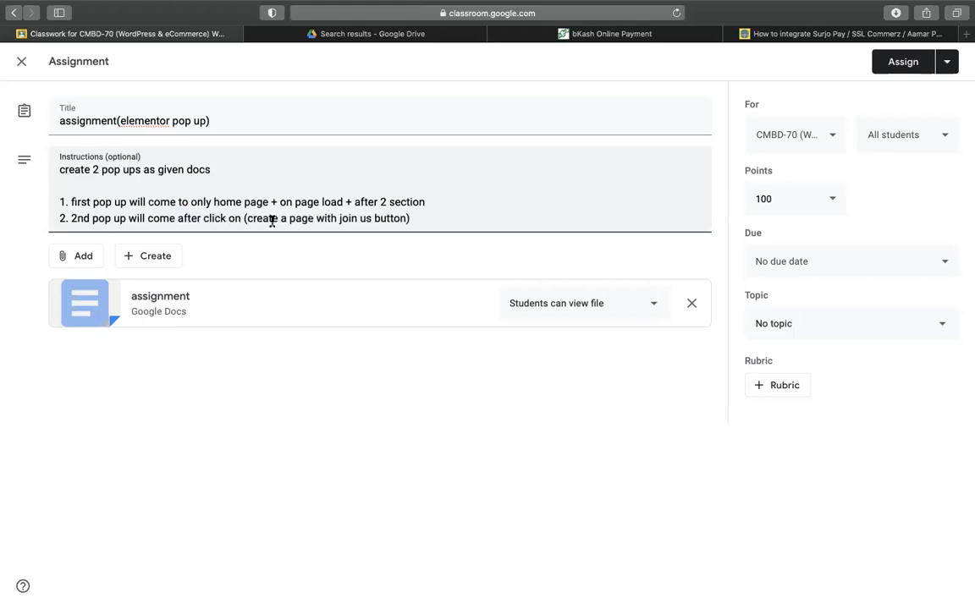
pyautogui.moveTo(246, 219); pyautogui.dragTo(341, 217)
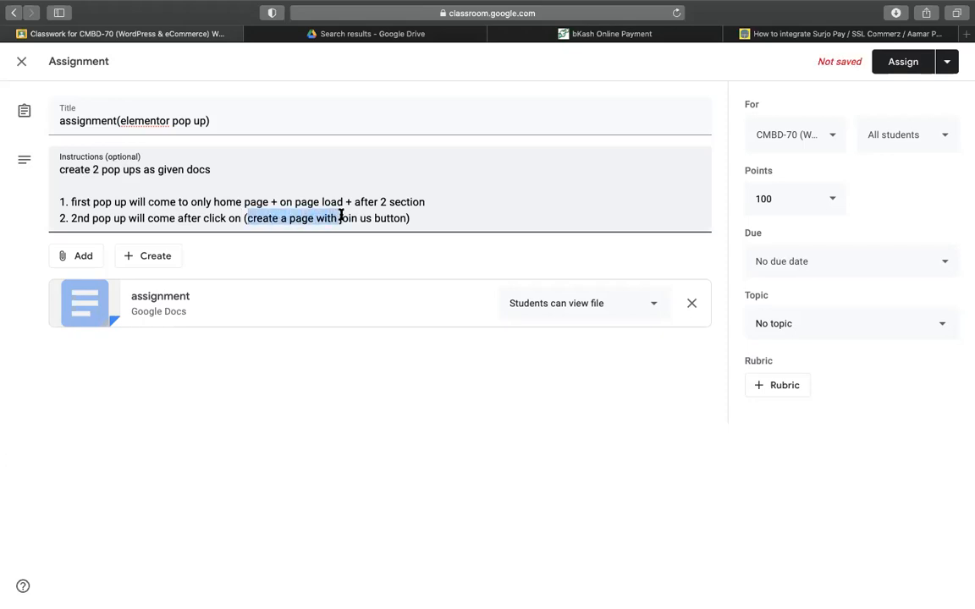
pyautogui.press('BackSpace')
pyautogui.click(332, 218)
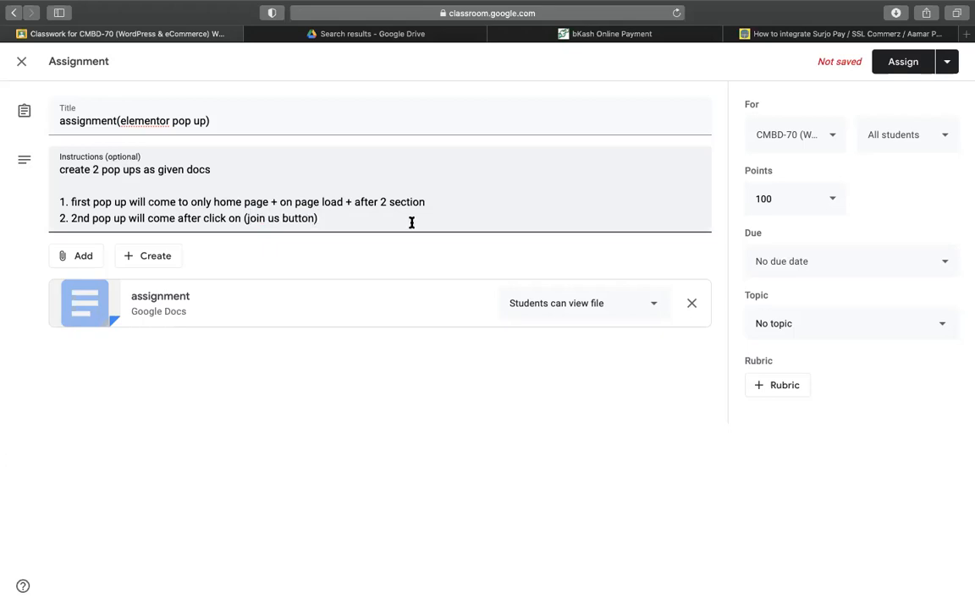
# - Append "- create a page with join us button" to the second pop-up line of the instructions
pyautogui.write('- create  a page for join')
pyautogui.press('BackSpace')
pyautogui.press('BackSpace')
pyautogui.press('BackSpace')
pyautogui.press('BackSpace')
pyautogui.press('BackSpace')
pyautogui.press('BackSpace')
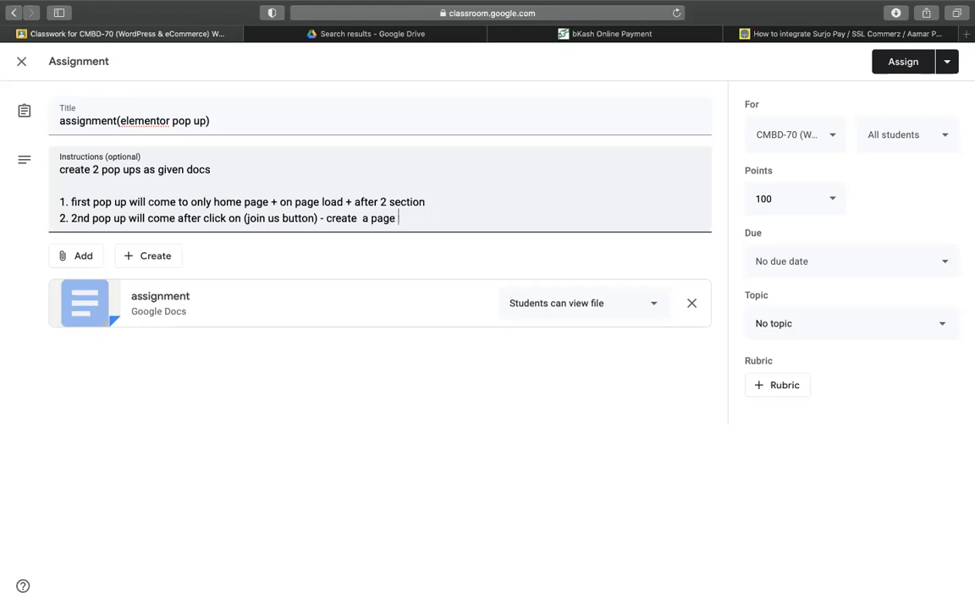
pyautogui.write('with join us button')
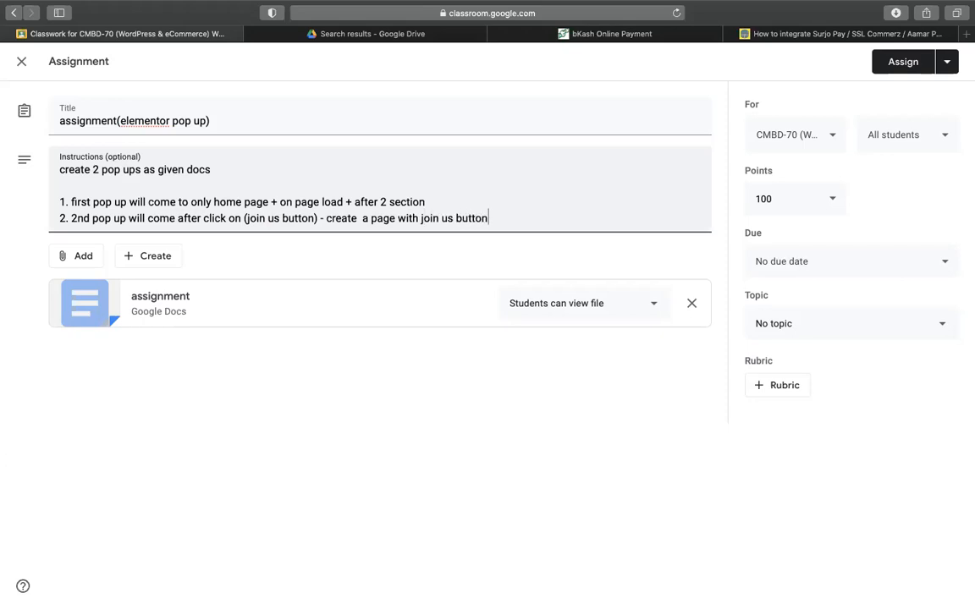
pyautogui.click(360, 218)
pyautogui.press('BackSpace')
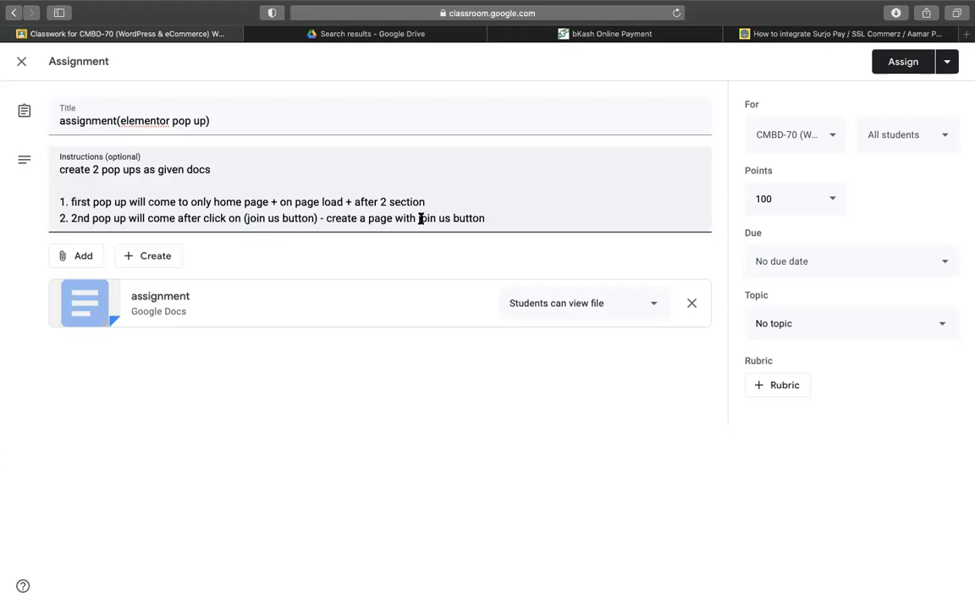
# - Set the assignment's topic to "epi-23(elementor pop up)"
pyautogui.click(827, 328)
pyautogui.scroll(-5, 831, 398)
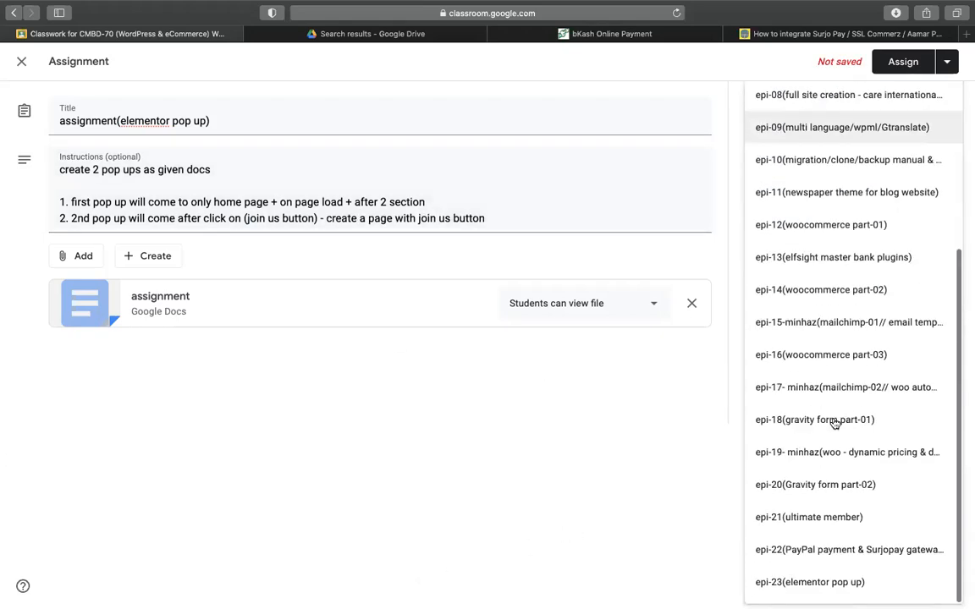
pyautogui.click(935, 579)
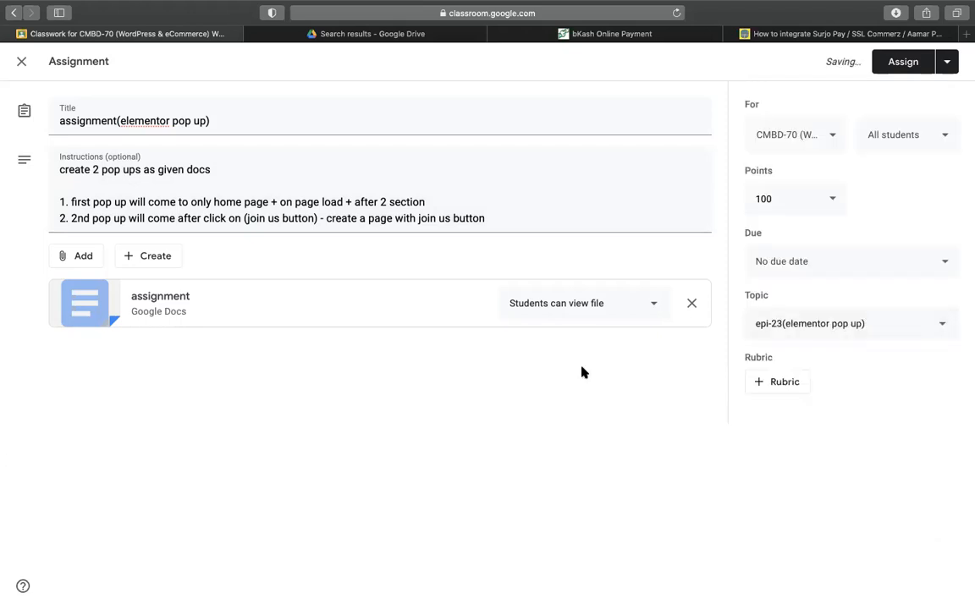
# - Try to post the Elementor pop-up assignment to the class
pyautogui.click(890, 70)
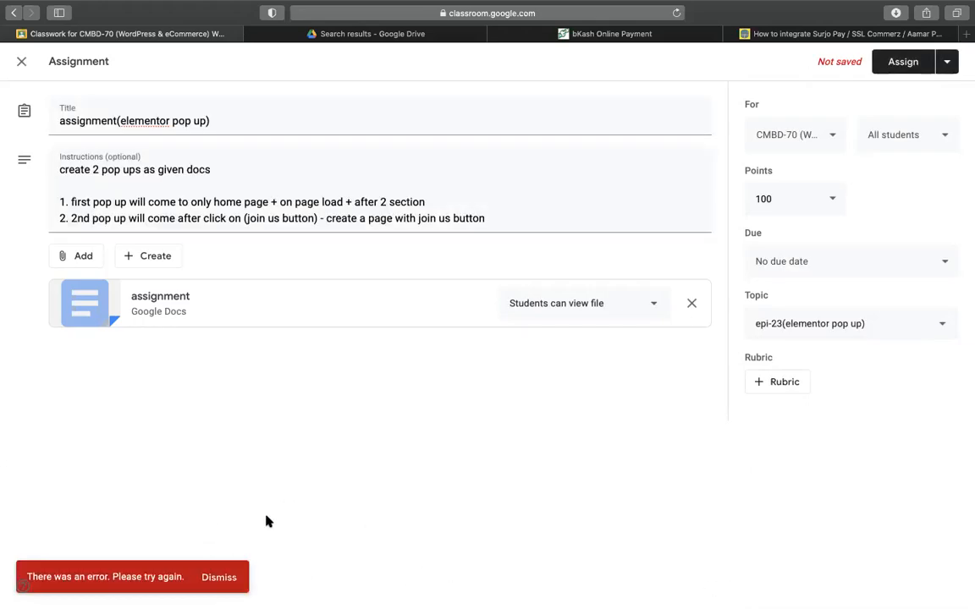
pyautogui.click(370, 182)
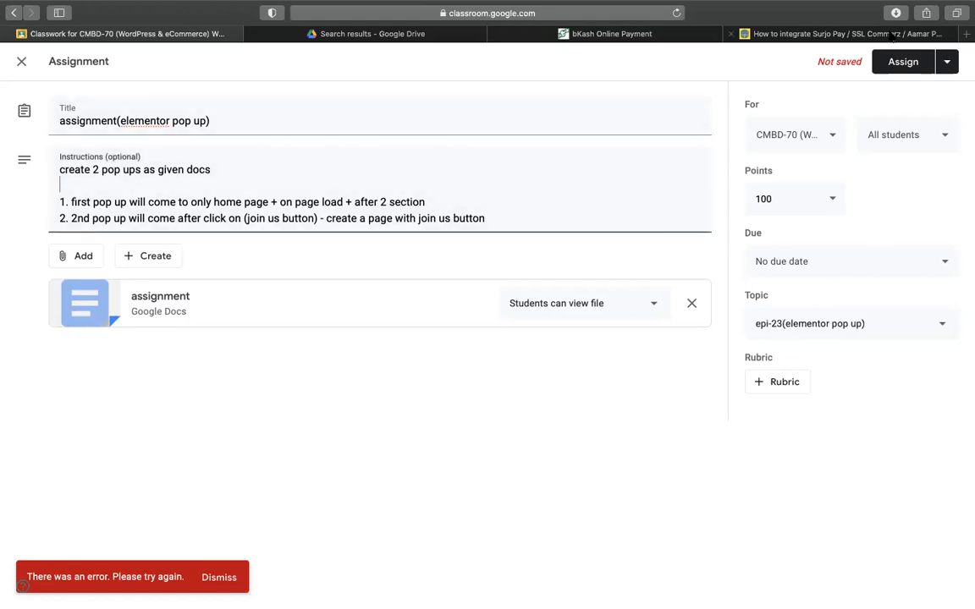
pyautogui.click(902, 61)
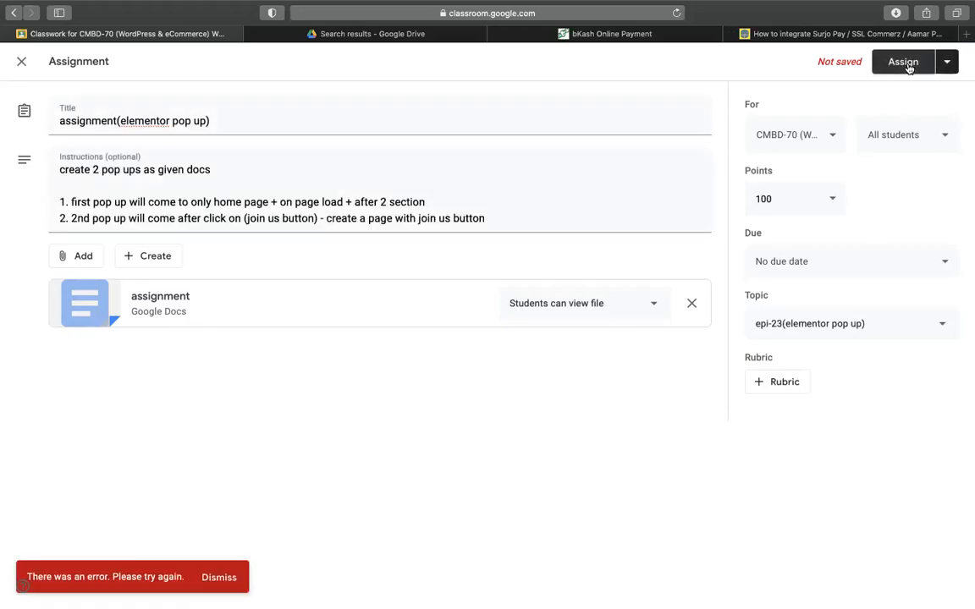
pyautogui.click(903, 62)
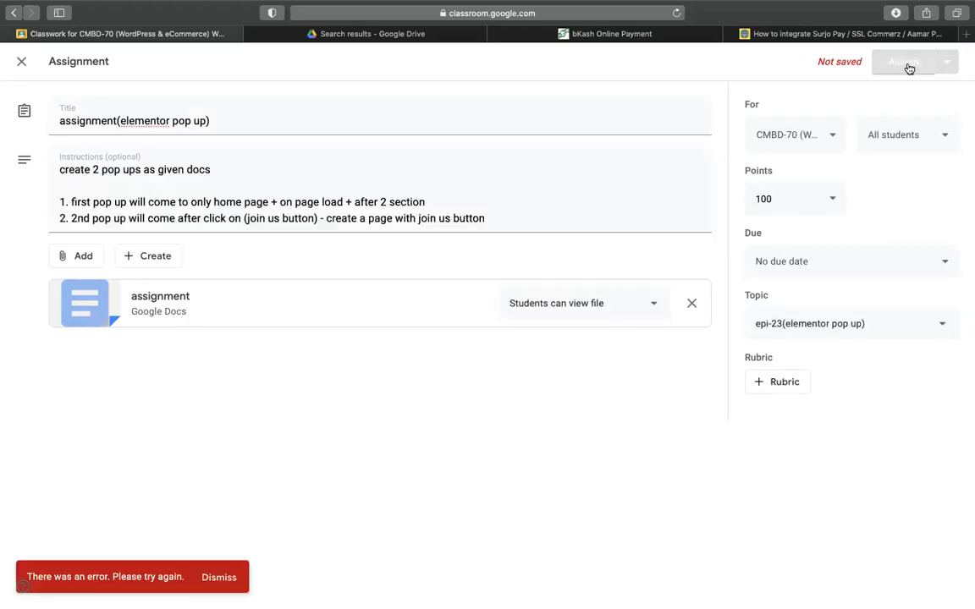
# - Open the attached assignment document and make a copy of it in My Drive as "Copy of assignment"
pyautogui.click(203, 313)
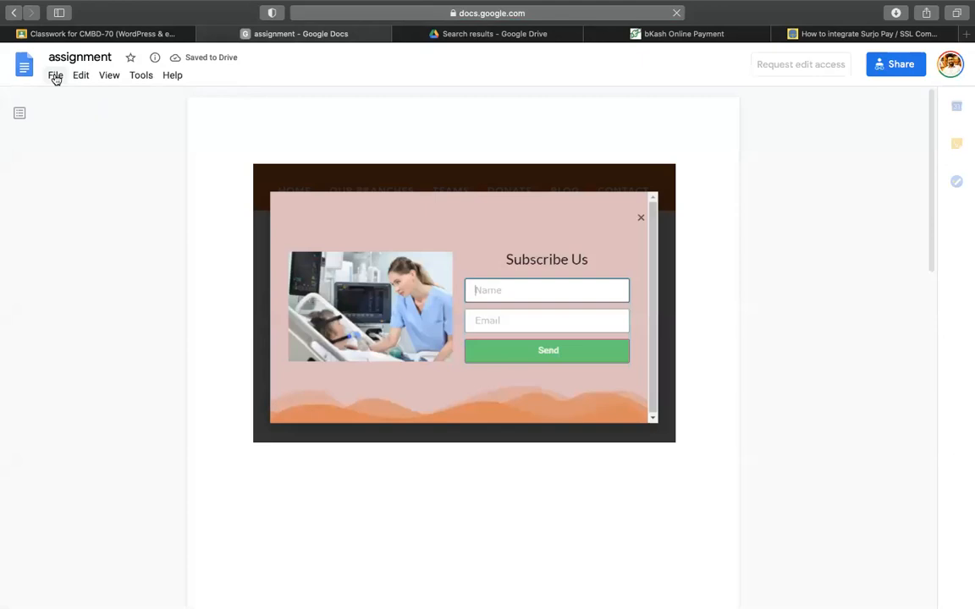
pyautogui.click(56, 76)
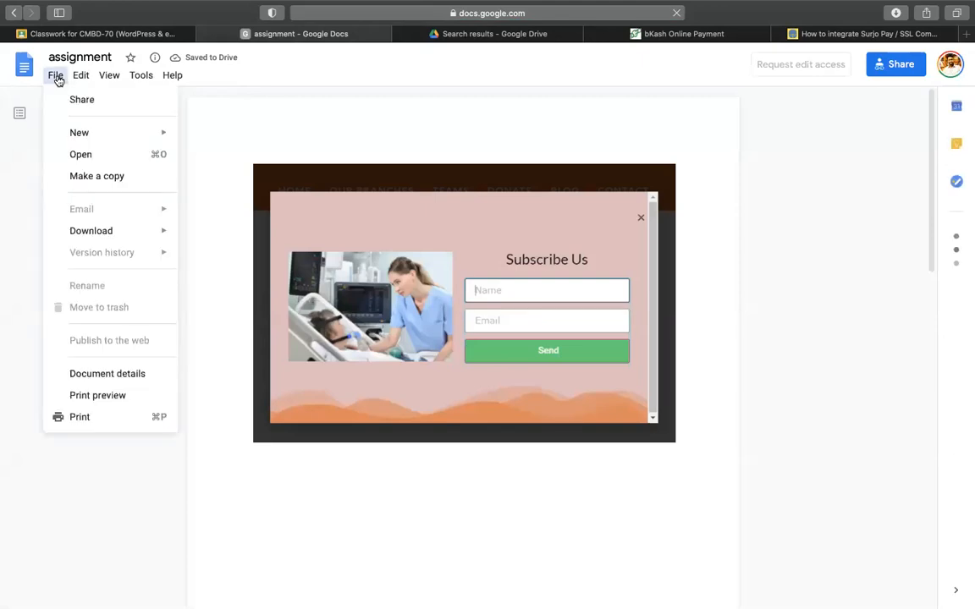
pyautogui.click(149, 174)
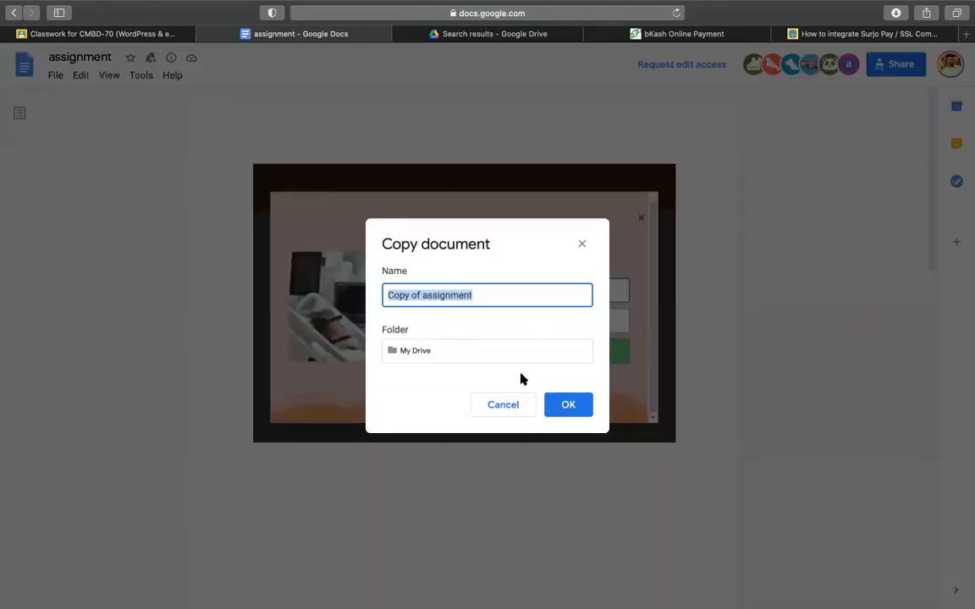
pyautogui.click(579, 407)
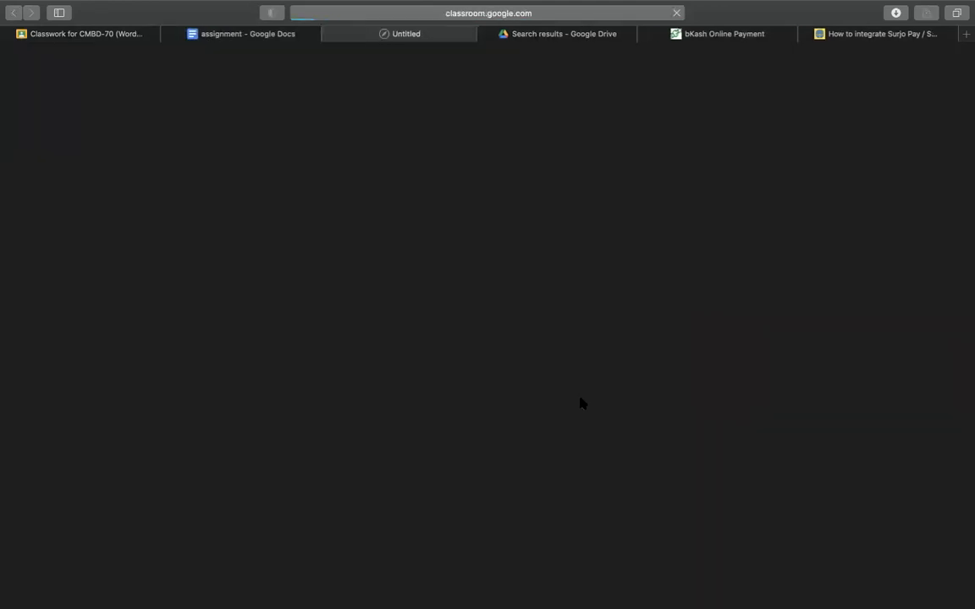
# - Return to the Classroom assignment and copy the first pop-up line from its instructions
pyautogui.click(168, 33)
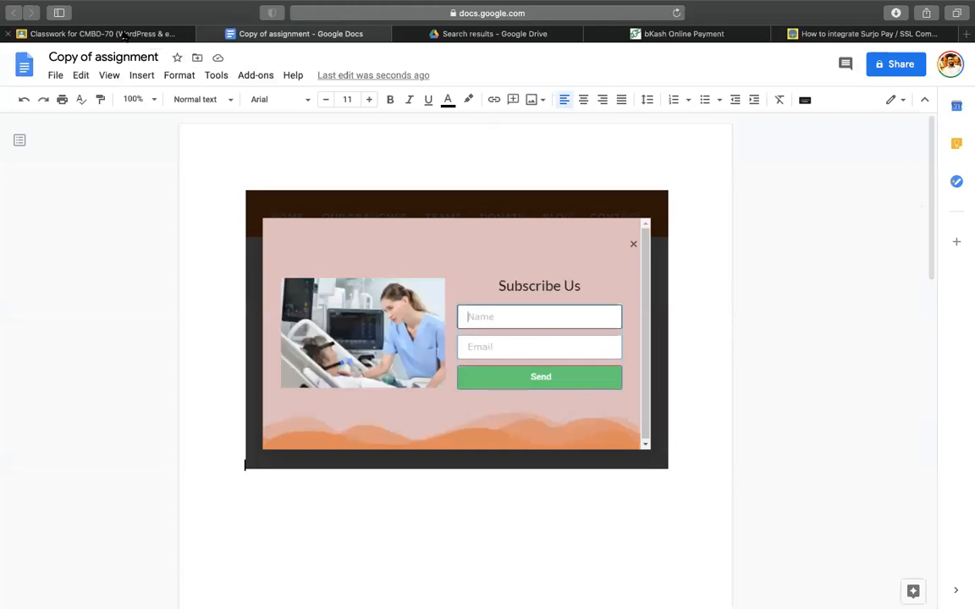
pyautogui.click(97, 34)
pyautogui.moveTo(454, 206); pyautogui.dragTo(32, 187)
pyautogui.press('super+c')
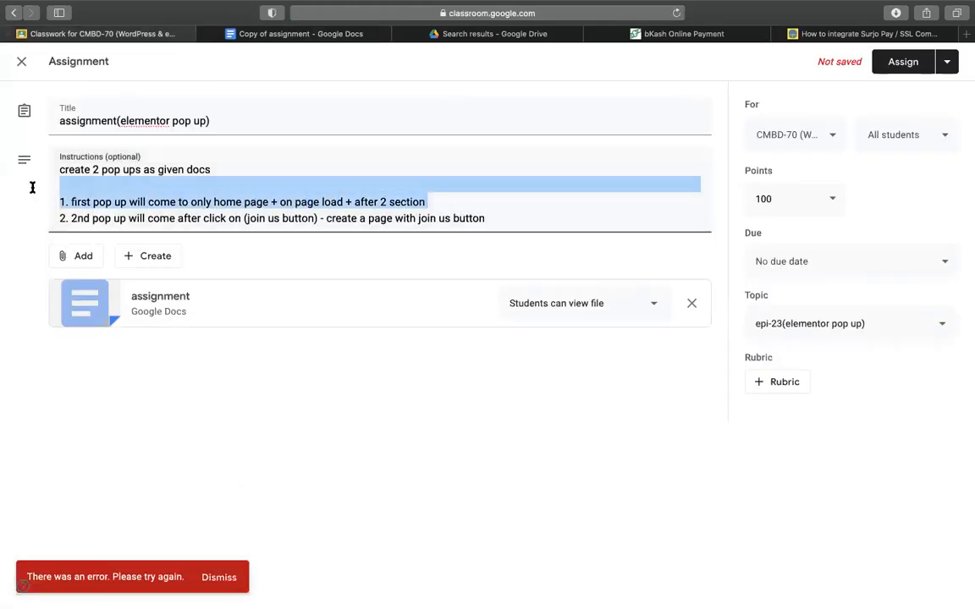
# - In the copied document, insert a page break above the Subscribe Us image and try to paste the copied line there
pyautogui.click(338, 36)
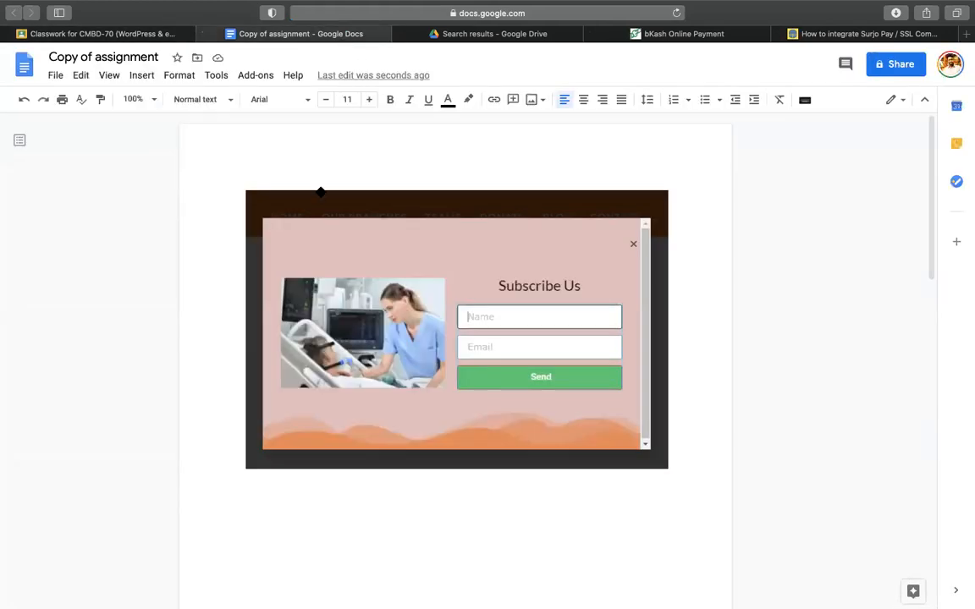
pyautogui.click(321, 192)
pyautogui.hotkey('ctrl', 'Return')
pyautogui.press('Up')
pyautogui.press('super+v')
# - Shrink the Subscribe Us image proportionally to roughly three quarters of its width
pyautogui.scroll(-5, 327, 342)
pyautogui.click(326, 341)
pyautogui.scroll(-3, 540, 487)
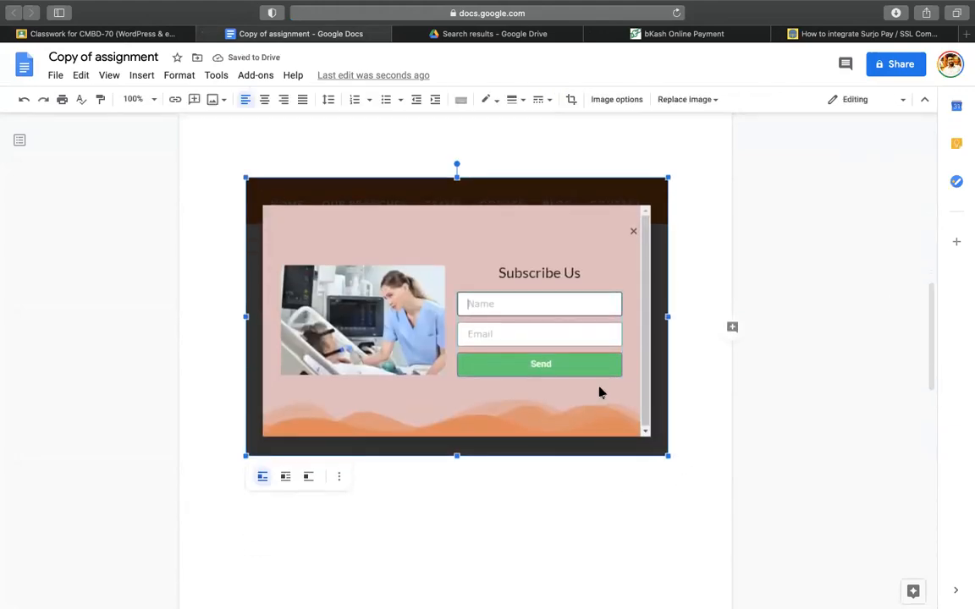
pyautogui.moveTo(668, 456); pyautogui.dragTo(550, 342)
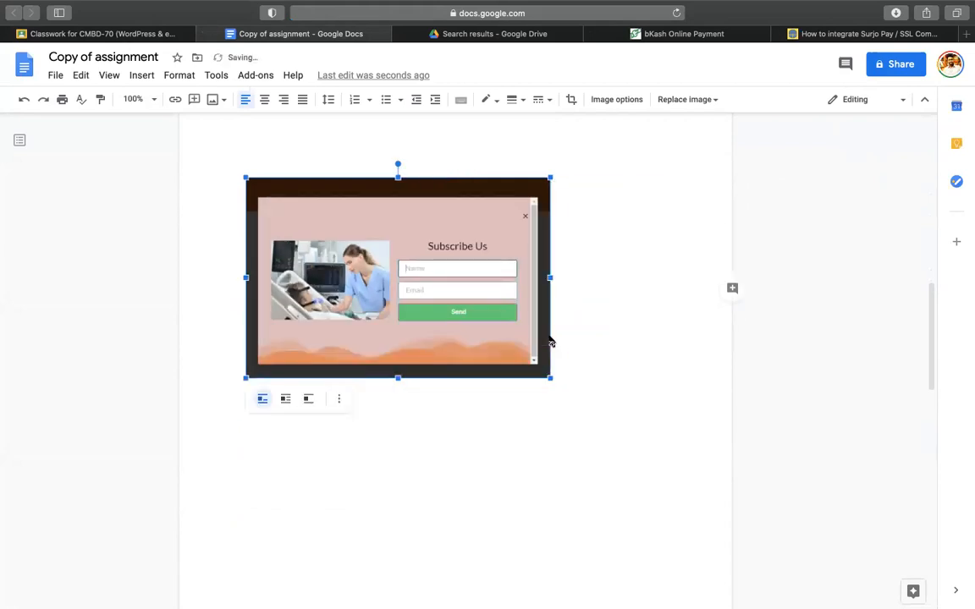
# - Paste the first pop-up line directly above the Subscribe Us image
pyautogui.scroll(4, 503, 346)
pyautogui.scroll(-4, 491, 351)
pyautogui.scroll(1, 265, 241)
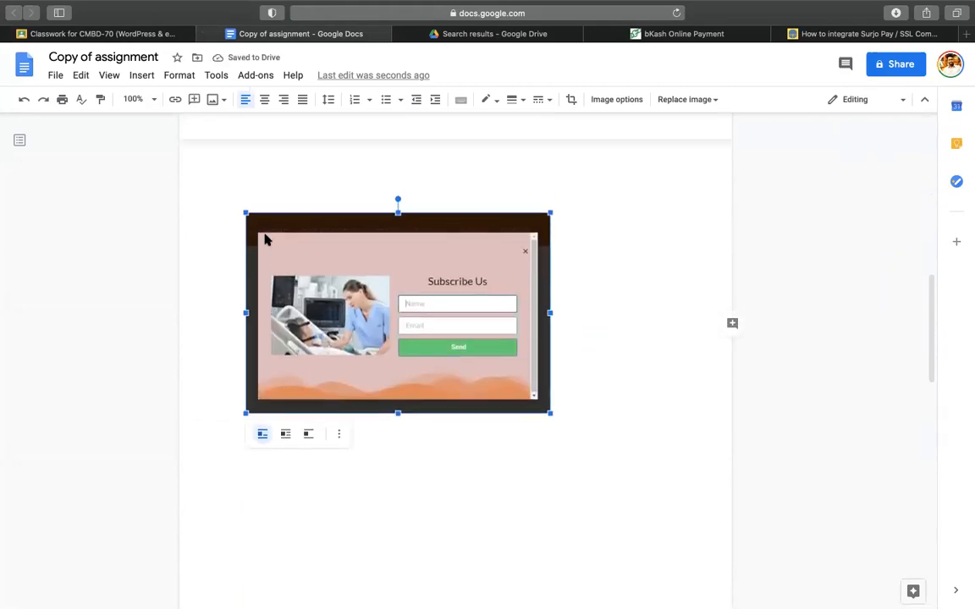
pyautogui.scroll(1, 264, 240)
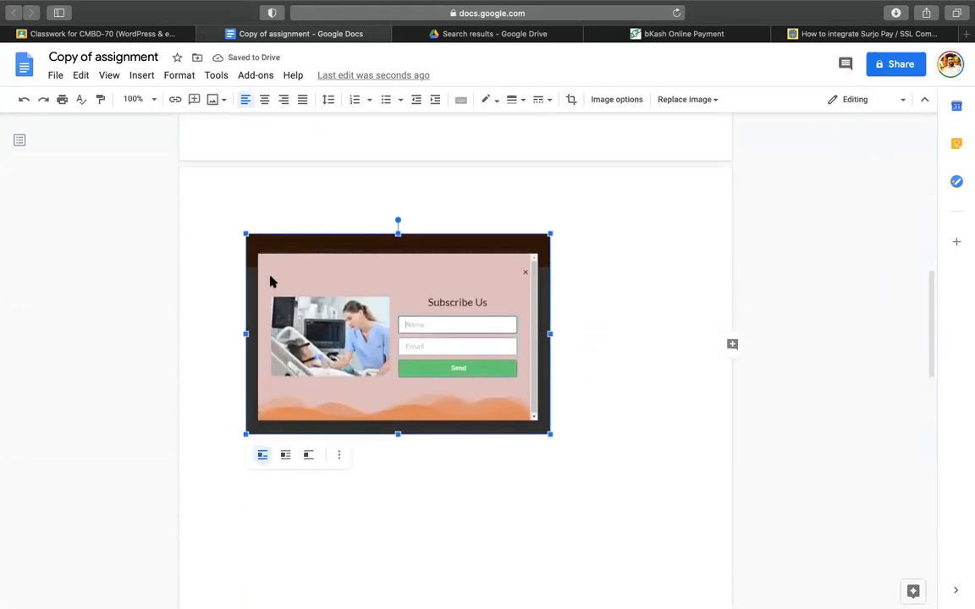
pyautogui.press('Left')
pyautogui.press('super+v')
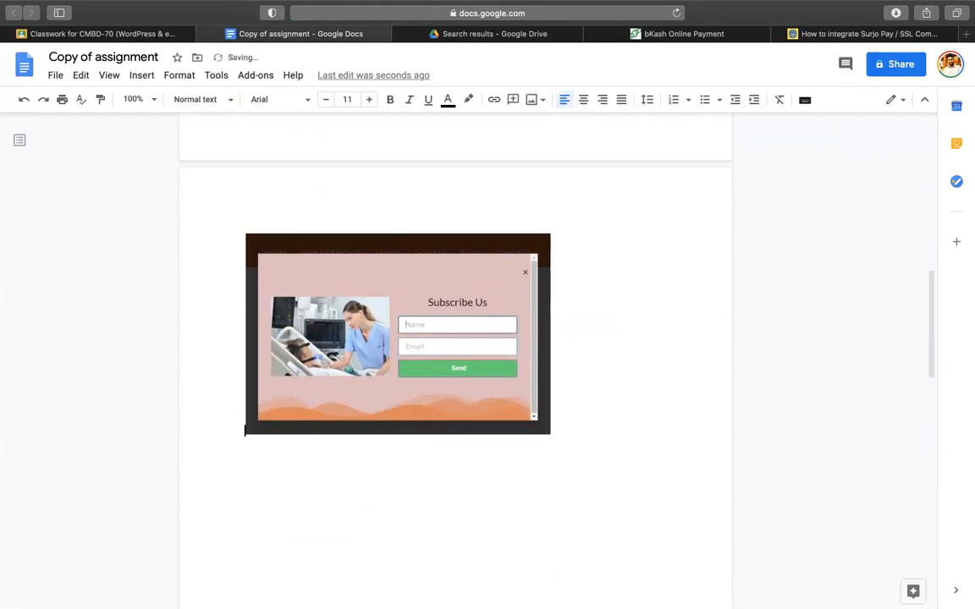
# - Remove the blank page before the first pop-up line and turn the line into numbered list item 1
pyautogui.scroll(5, 584, 243)
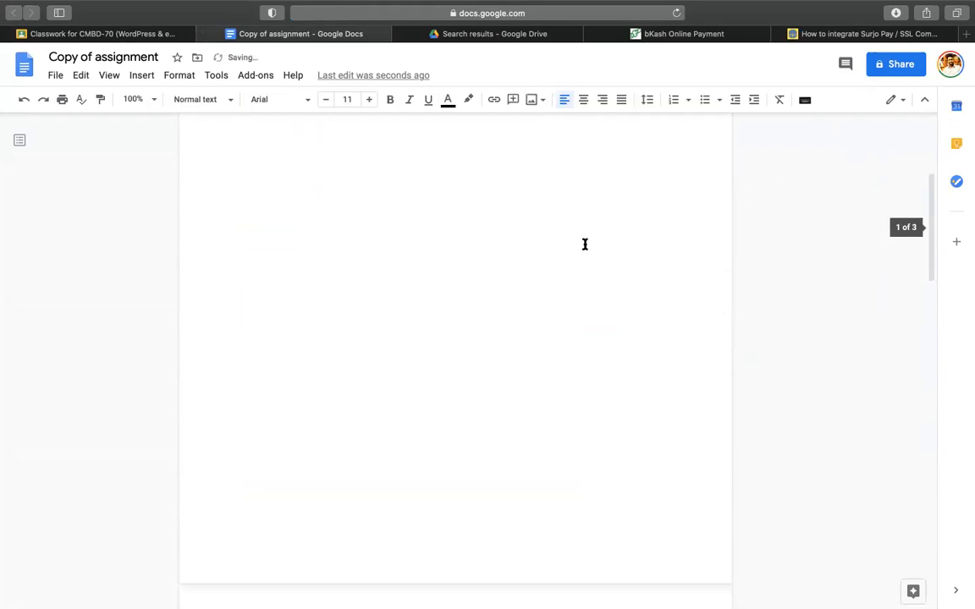
pyautogui.scroll(-4, 583, 244)
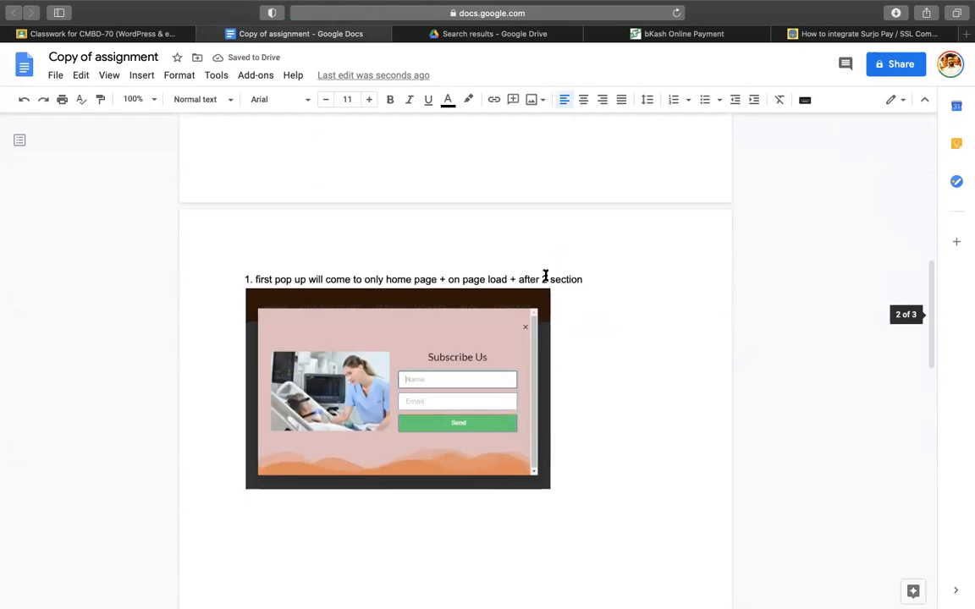
pyautogui.scroll(10, 556, 275)
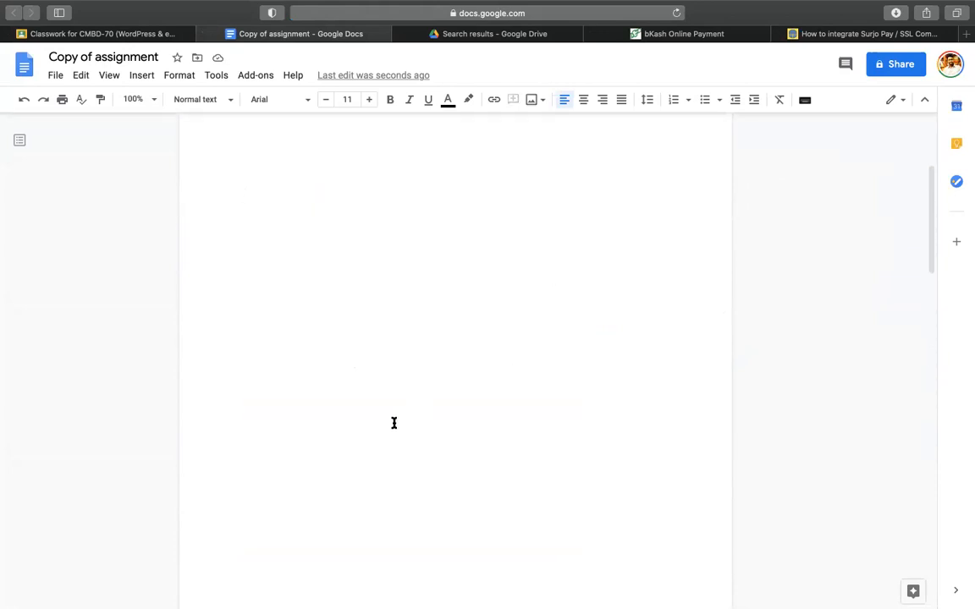
pyautogui.scroll(-10, 328, 494)
pyautogui.click(247, 361)
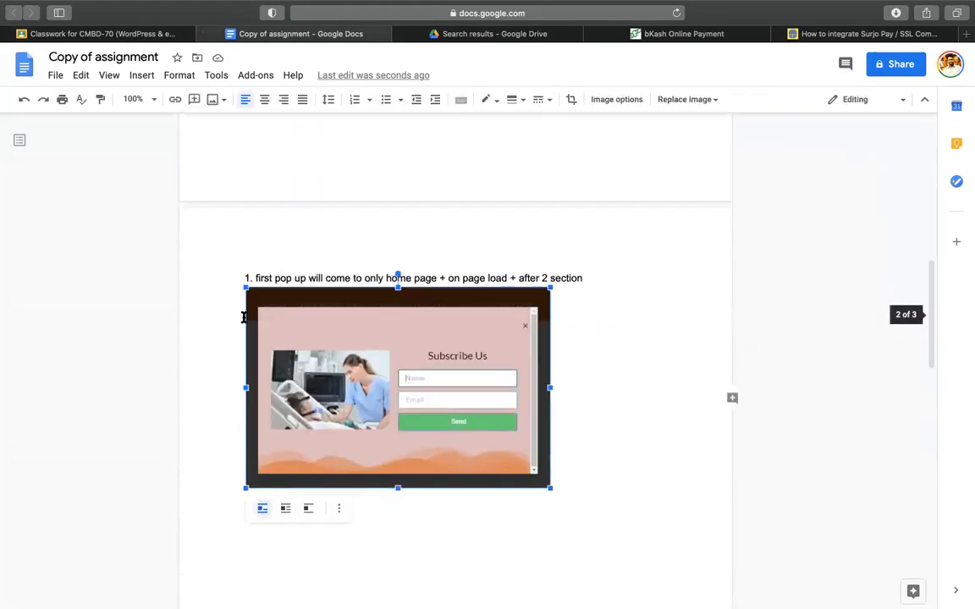
pyautogui.click(254, 275)
pyautogui.press('BackSpace')
pyautogui.press('BackSpace')
pyautogui.scroll(-3, 456, 339)
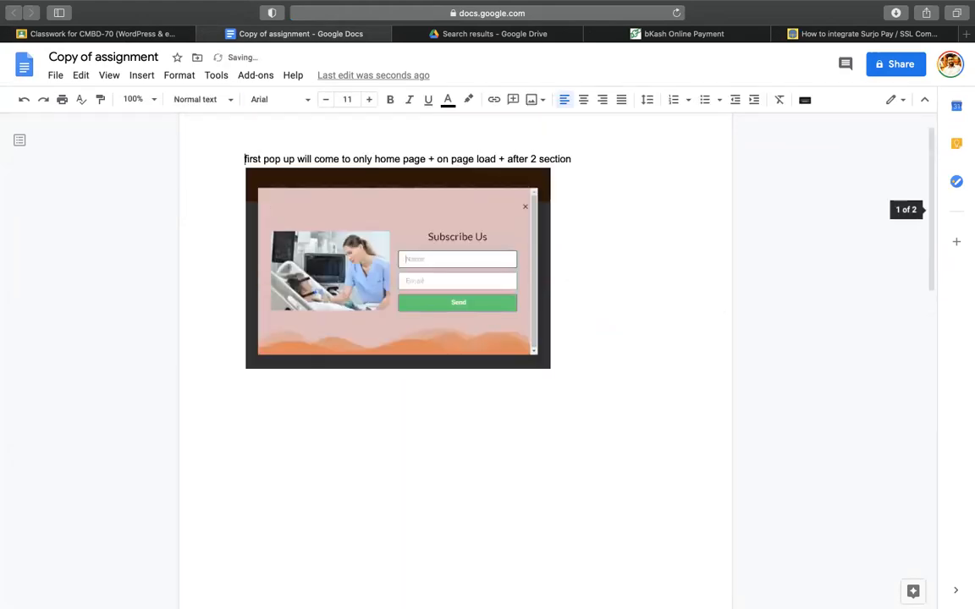
pyautogui.write('1.')
# - Create an empty numbered list item 2 above the Welcome Back login image on the second page
pyautogui.scroll(-4, 341, 460)
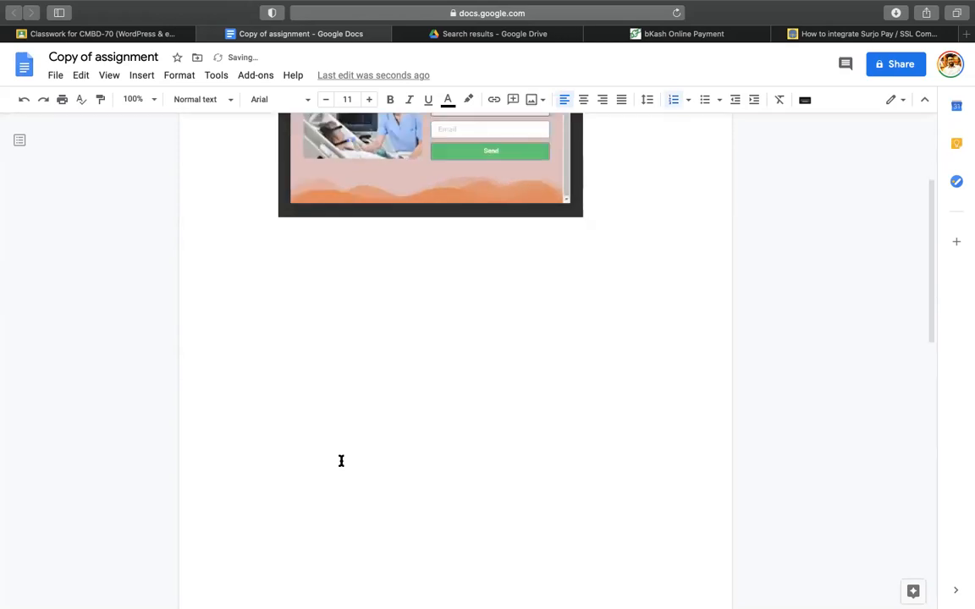
pyautogui.scroll(-15, 341, 461)
pyautogui.click(370, 432)
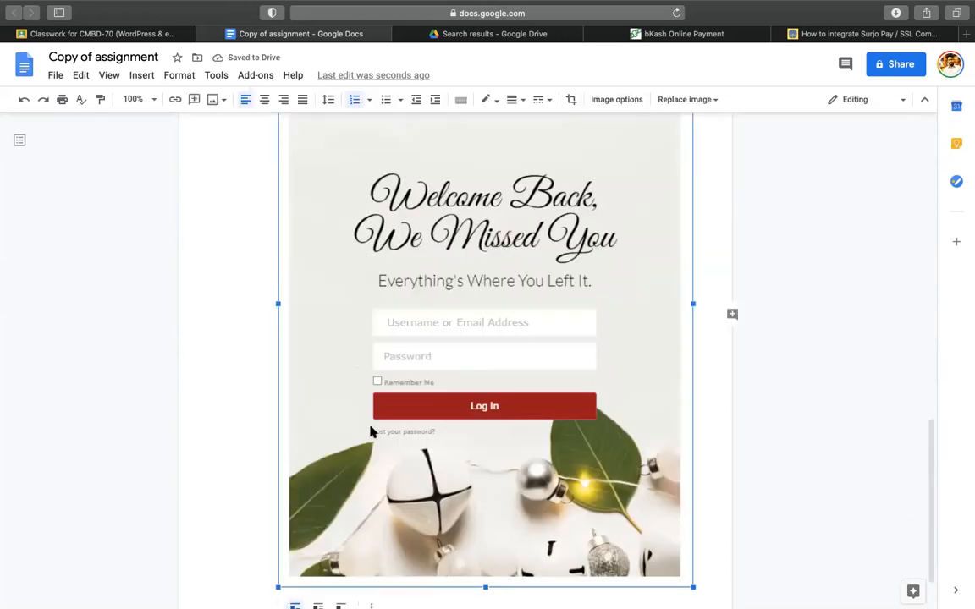
pyautogui.press('Return')
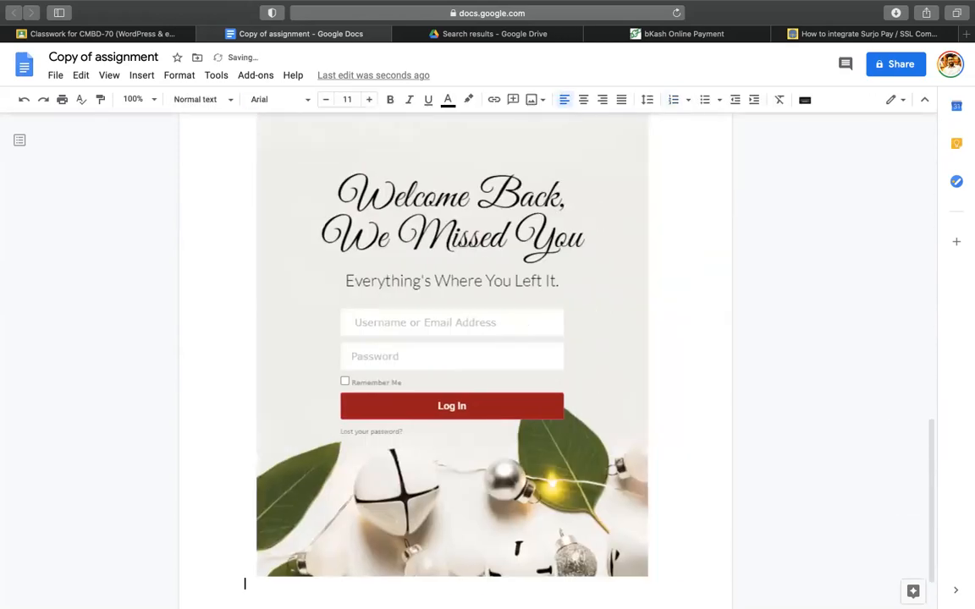
pyautogui.scroll(1, 485, 355)
pyautogui.scroll(4, 369, 428)
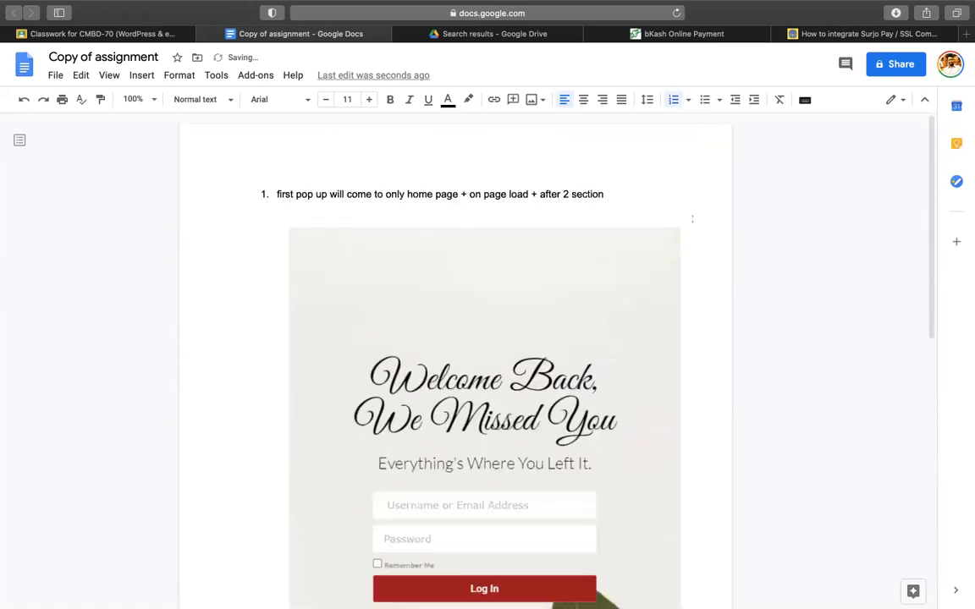
pyautogui.press('BackSpace')
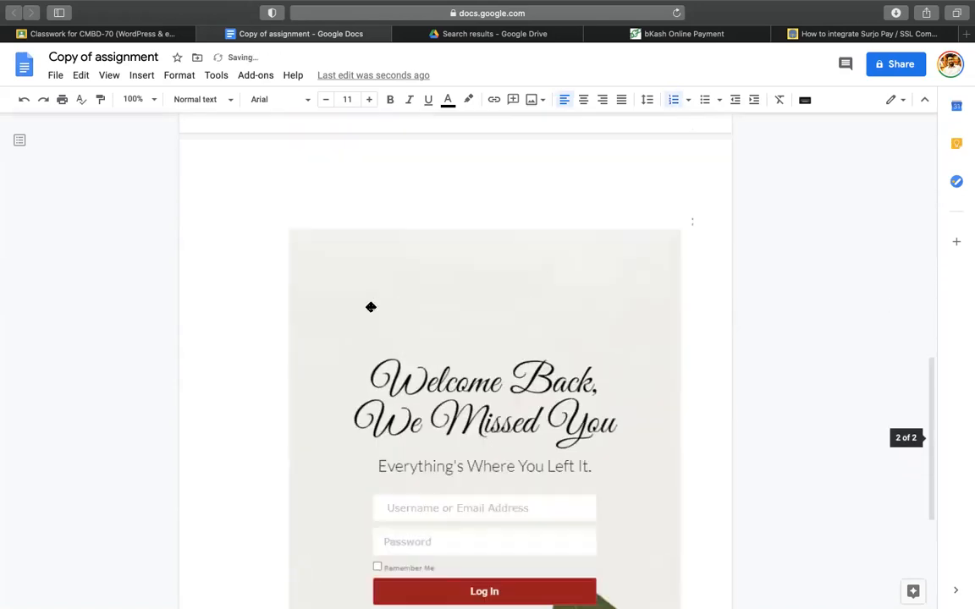
pyautogui.click(327, 287)
pyautogui.press('super+z')
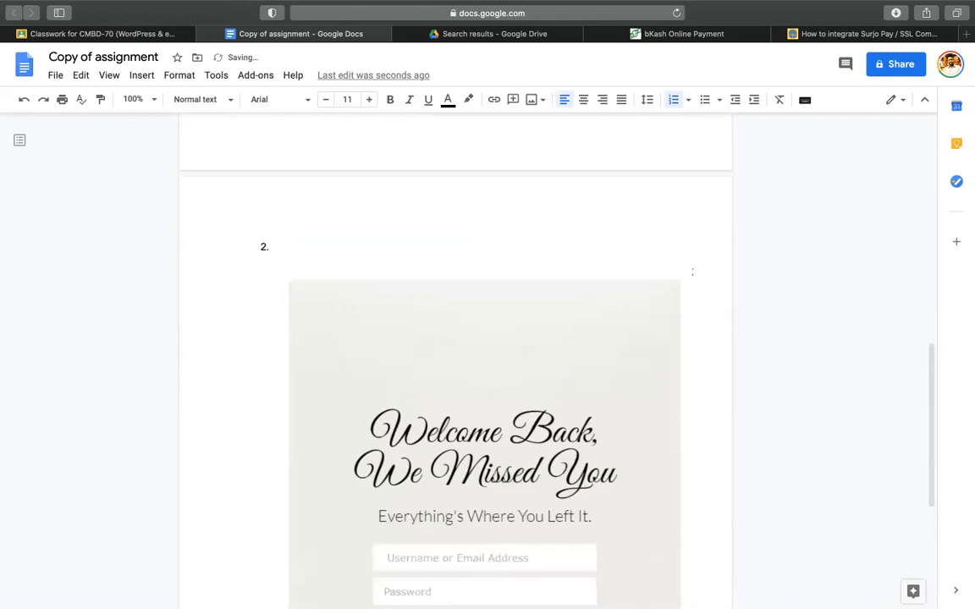
# - Copy the second pop-up line from the Classroom instructions into numbered list item 2, removing the extra leading period and space
pyautogui.click(130, 33)
pyautogui.moveTo(485, 219); pyautogui.dragTo(61, 220)
pyautogui.hotkey('ctrl', 'c')
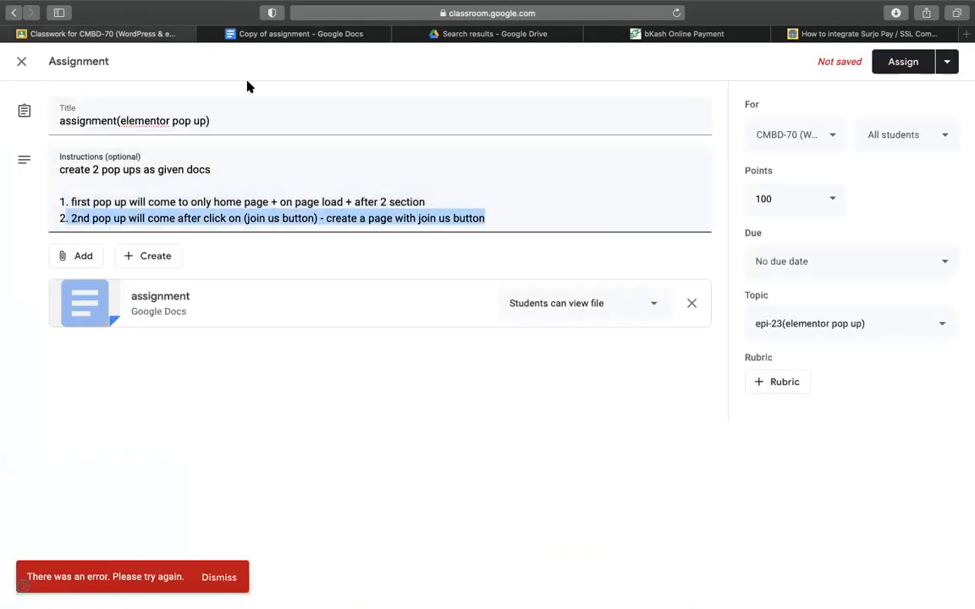
pyautogui.click(258, 33)
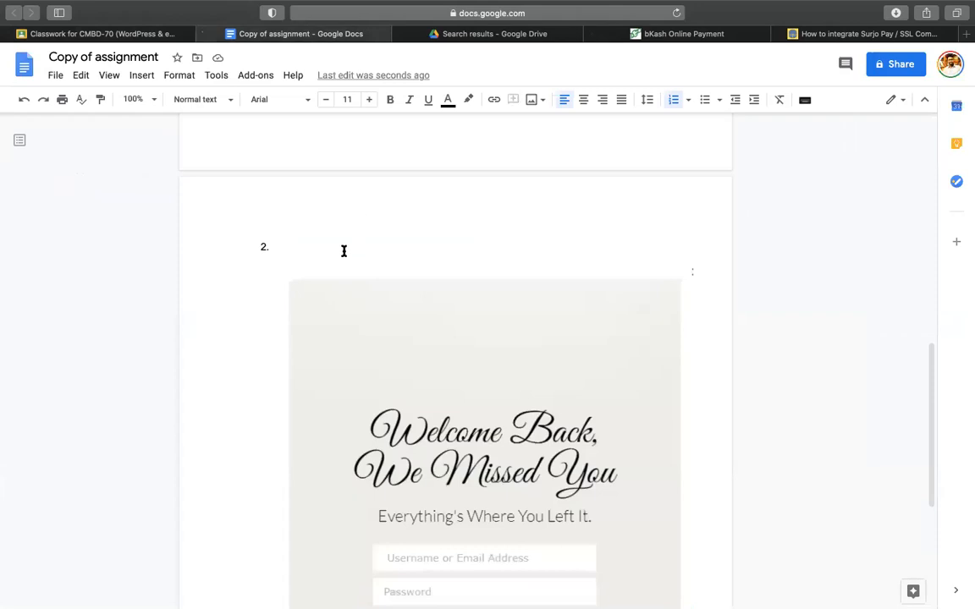
pyautogui.hotkey('ctrl', 'v')
pyautogui.press('BackSpace')
pyautogui.press('BackSpace')
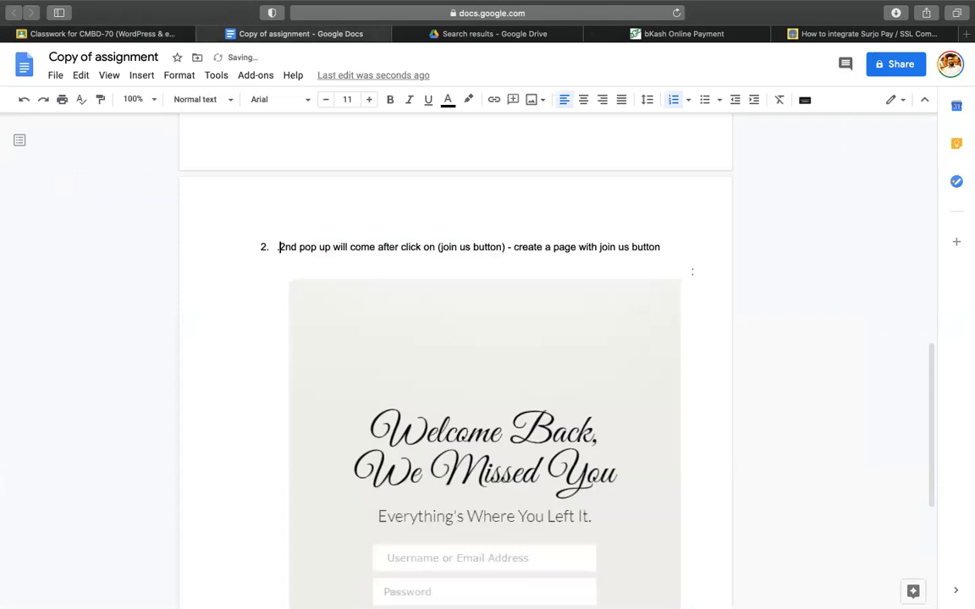
# - Share the Copy of assignment document with anyone who has the link as Viewer and copy its link
pyautogui.click(886, 71)
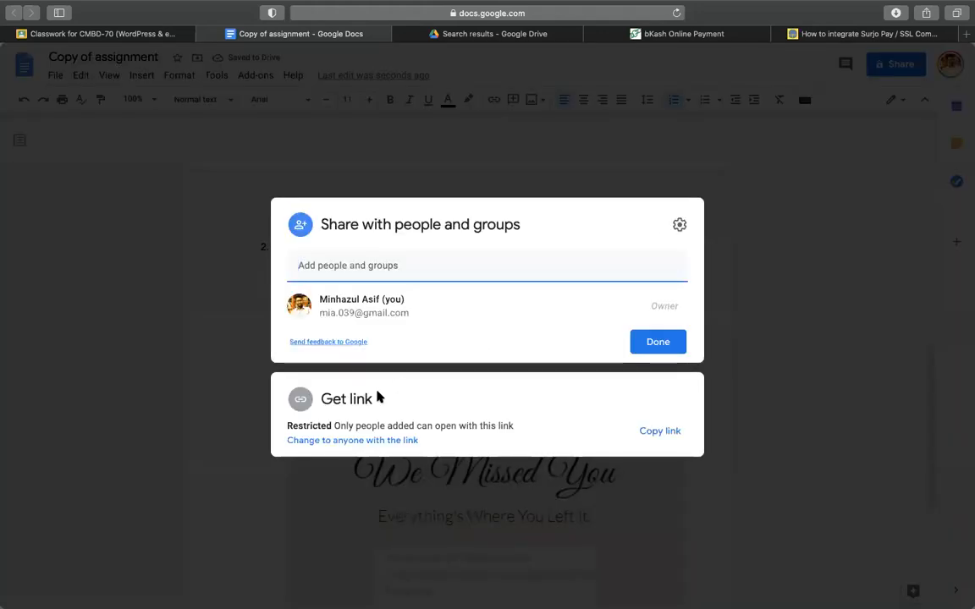
pyautogui.click(333, 441)
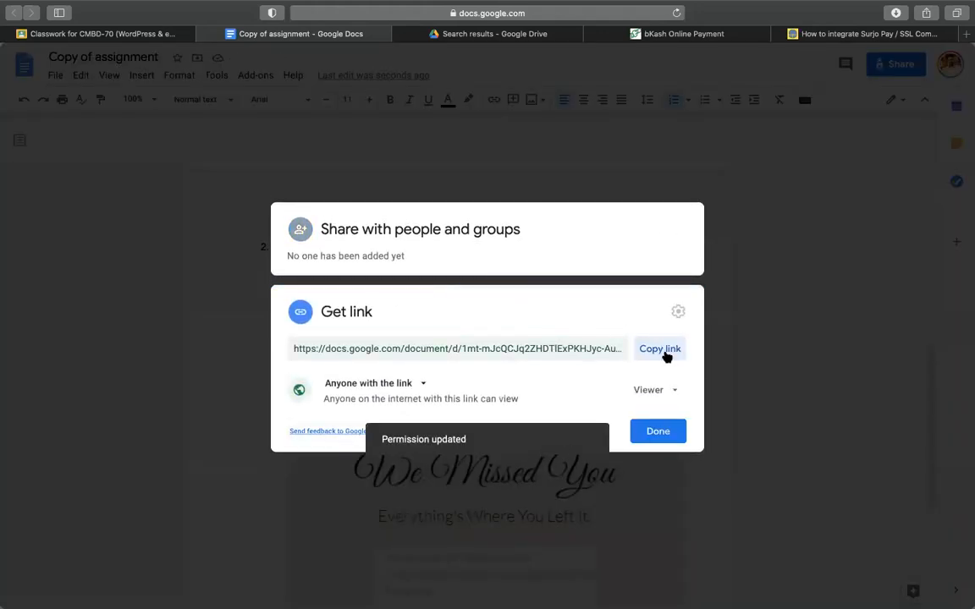
pyautogui.click(666, 355)
pyautogui.click(657, 432)
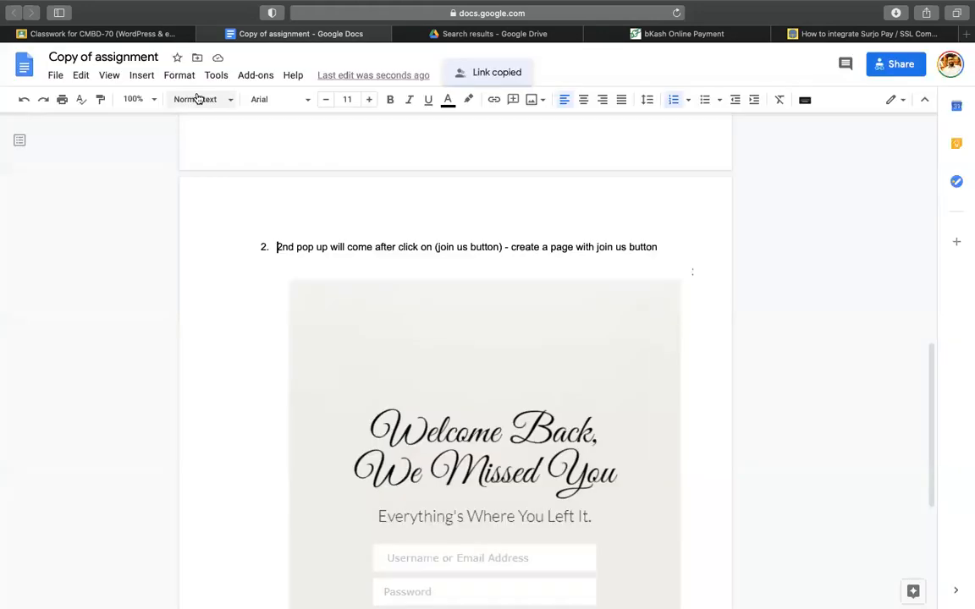
# - Replace the assignment document attached to the Classroom elementor pop up assignment with the copied document link and publish the assignment
pyautogui.click(95, 34)
pyautogui.click(690, 302)
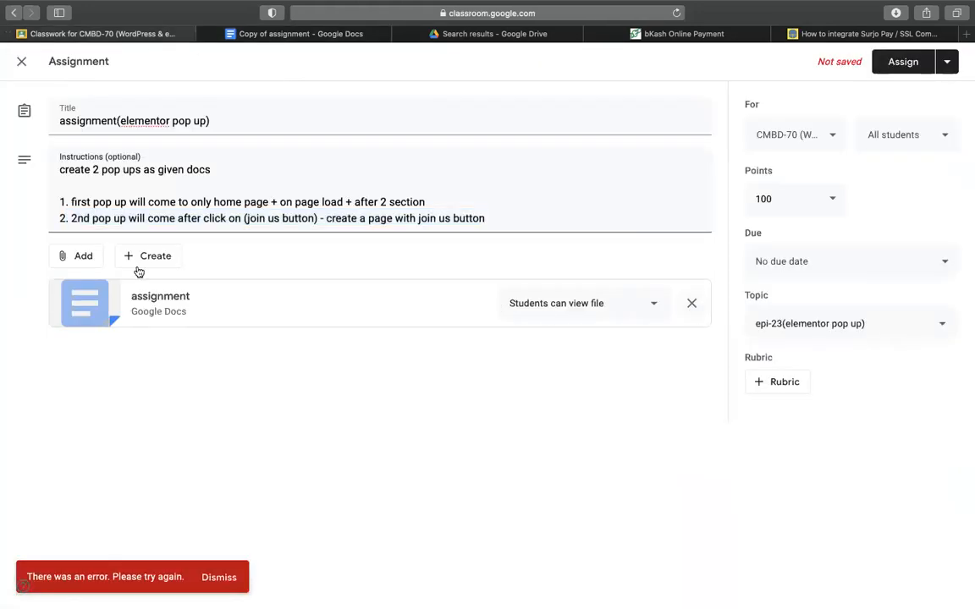
pyautogui.click(52, 255)
pyautogui.click(100, 306)
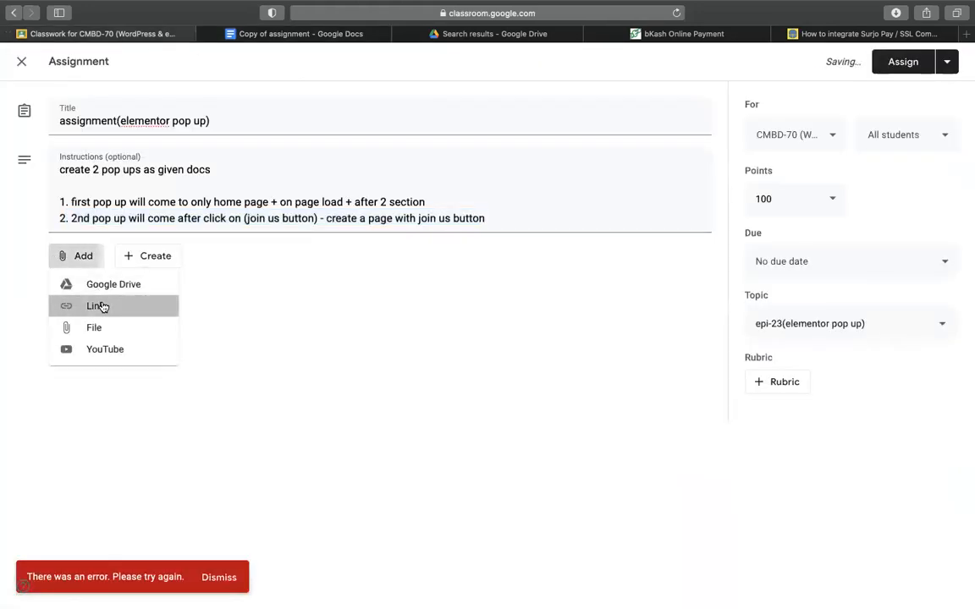
pyautogui.press('super+v')
pyautogui.click(554, 372)
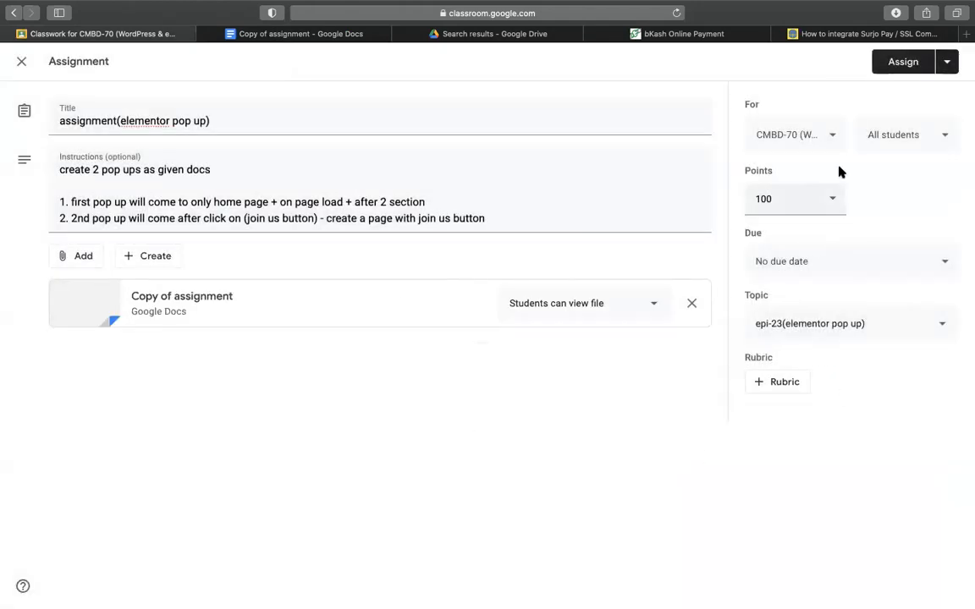
pyautogui.click(893, 72)
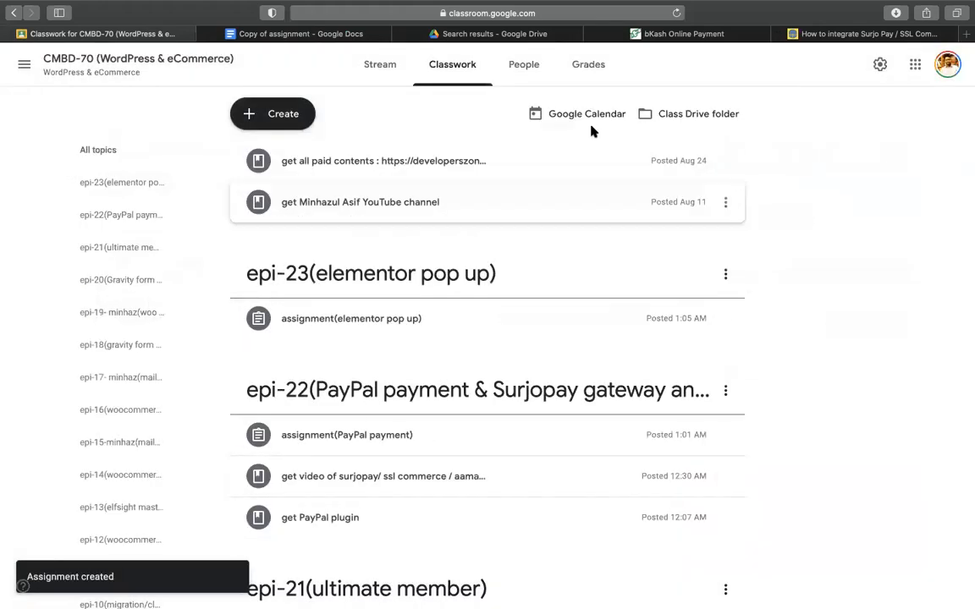
# - Open the MASTER DATABASE student enrolment spreadsheet in place of the bKash payment page
pyautogui.click(634, 33)
pyautogui.click(605, 12)
pyautogui.write('d')
pyautogui.press('BackSpace')
pyautogui.press('BackSpace')
pyautogui.write('mastr')
pyautogui.press('BackSpace')
pyautogui.press('Return')
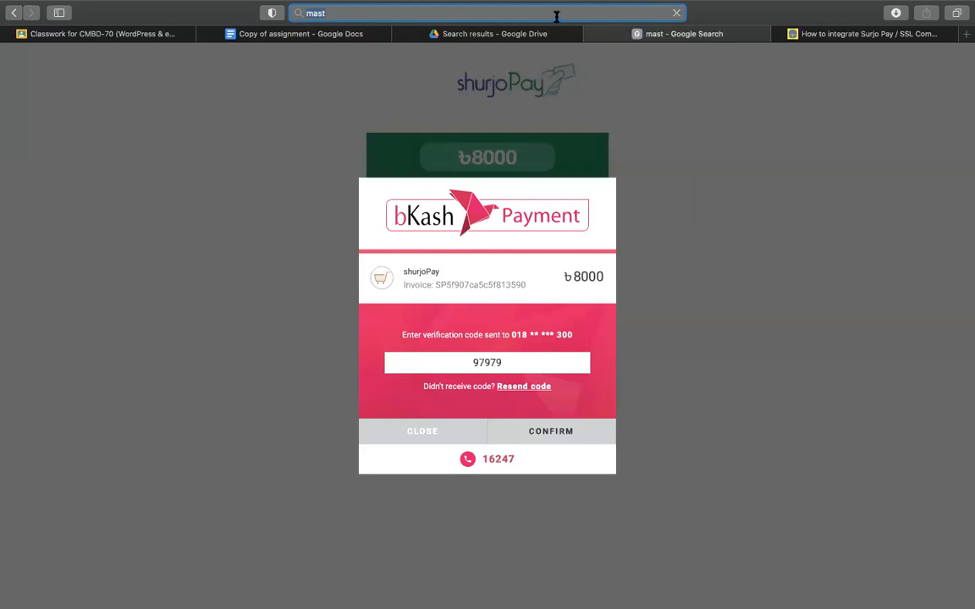
pyautogui.write('e')
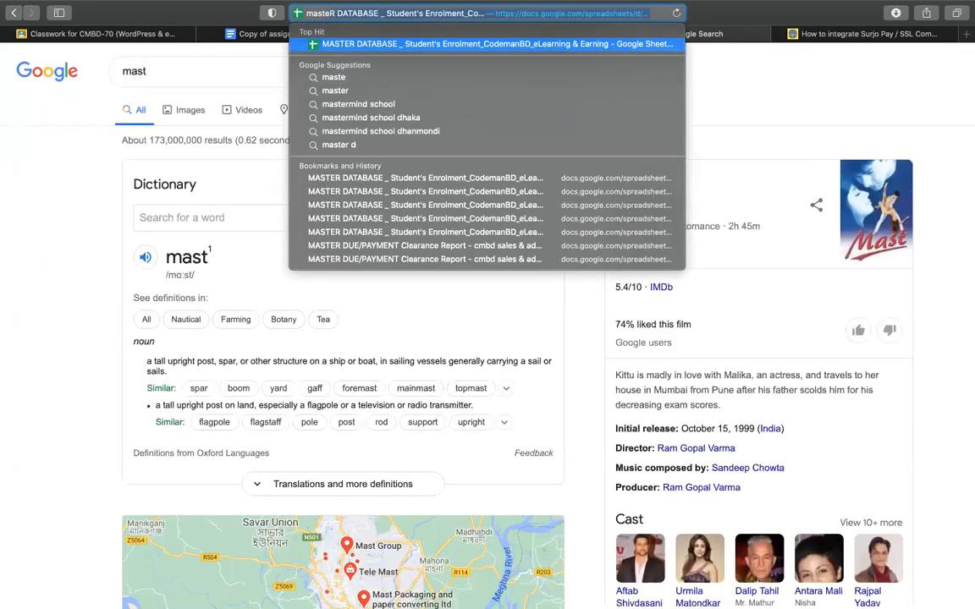
pyautogui.press('Return')
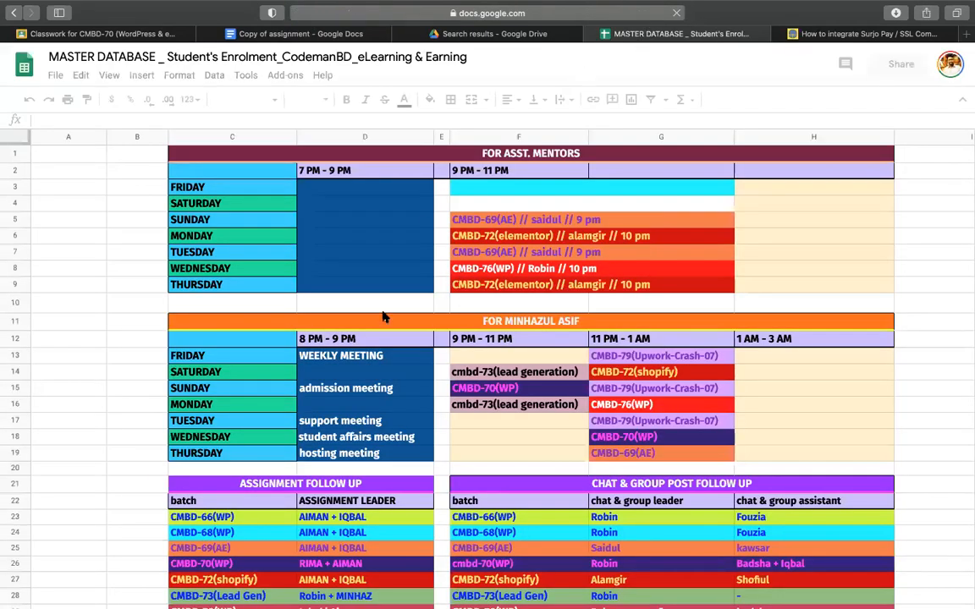
# - Check the Sunday and Wednesday time slots of CMBD-70(WP) in the MY_OCCUPANCY schedule
pyautogui.click(508, 389)
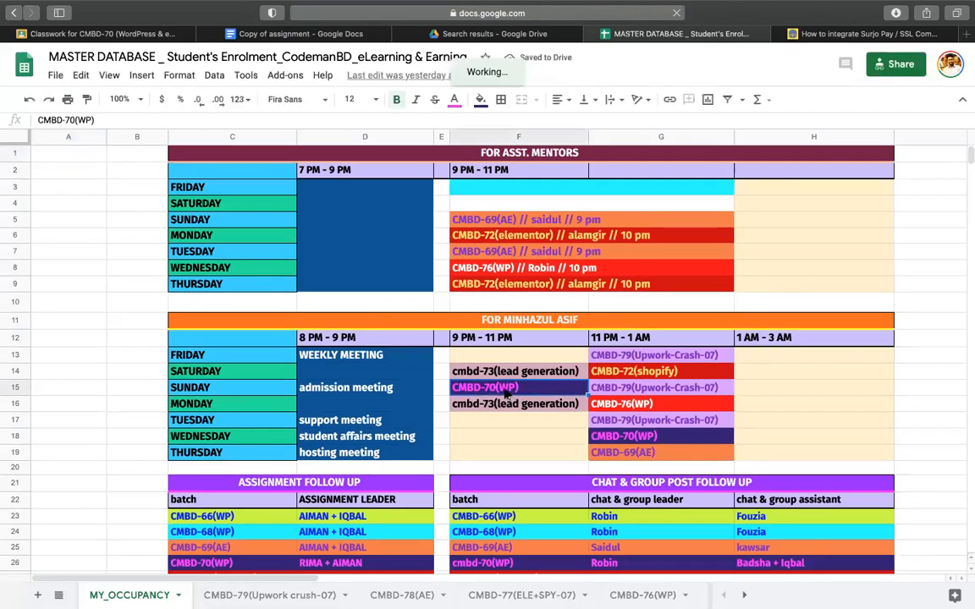
pyautogui.click(623, 440)
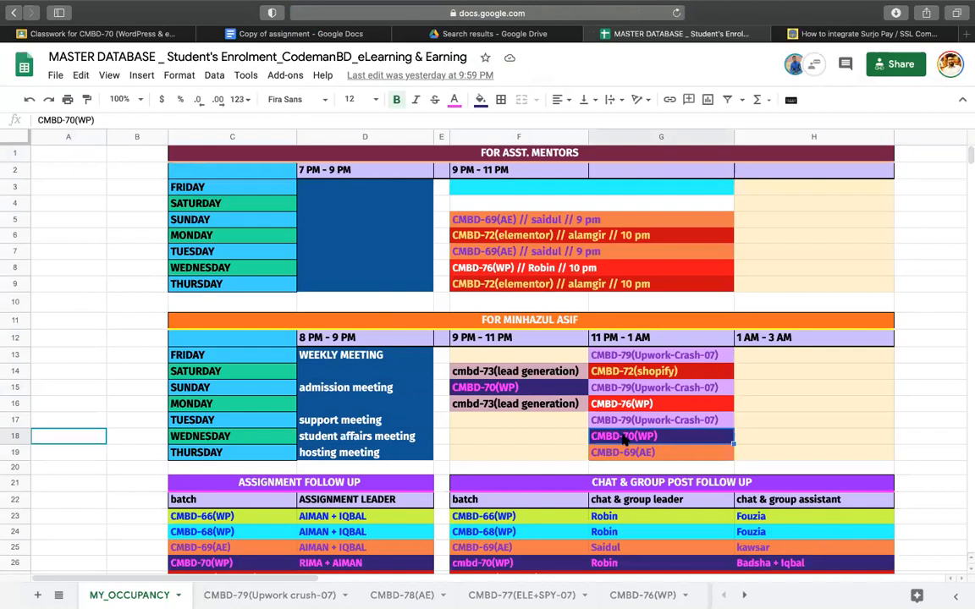
pyautogui.click(552, 390)
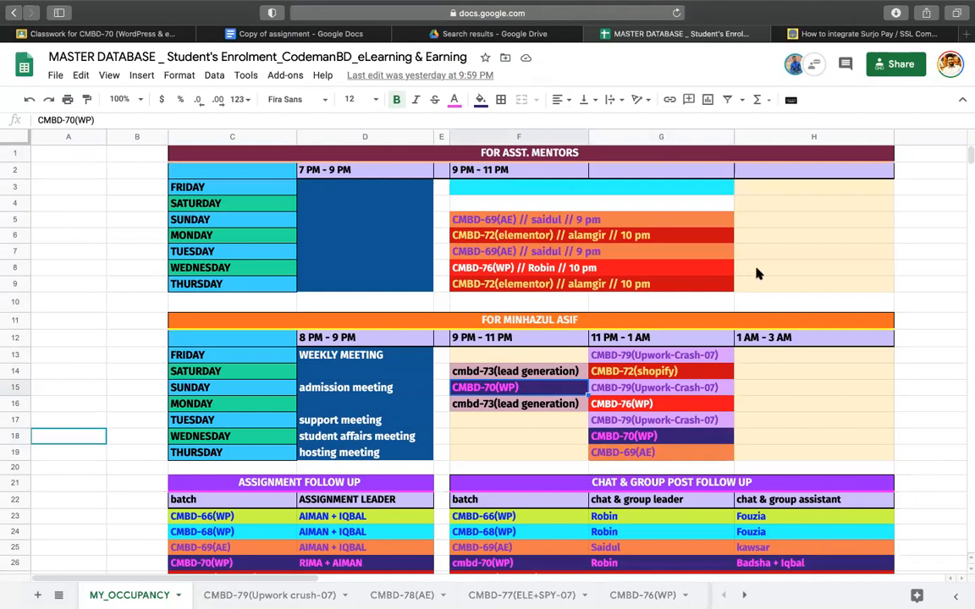
# - Close the master database and Surjo Pay integration pages and bring up the options for ending the meeting
pyautogui.click(594, 34)
pyautogui.click(594, 34)
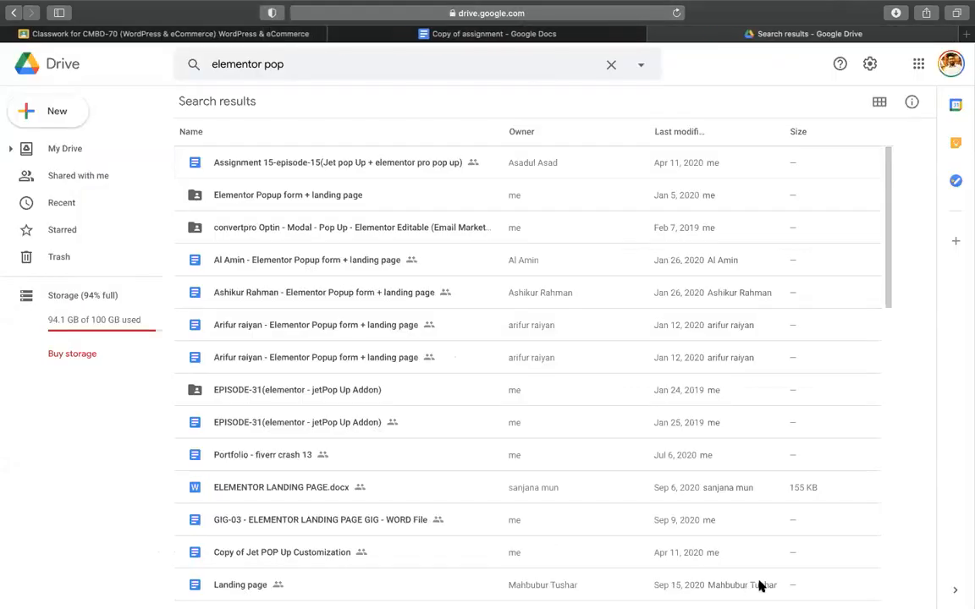
pyautogui.press('super+w')
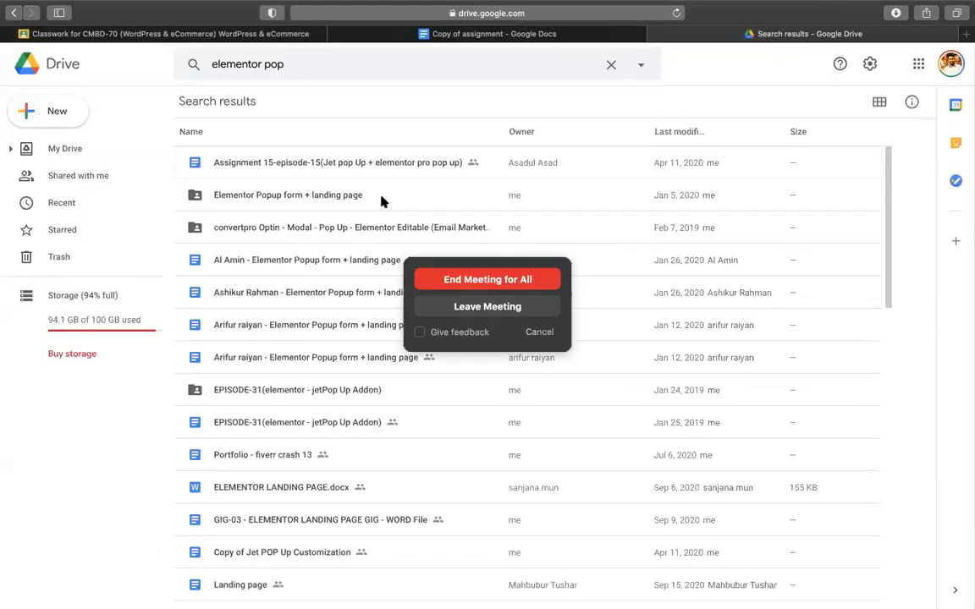